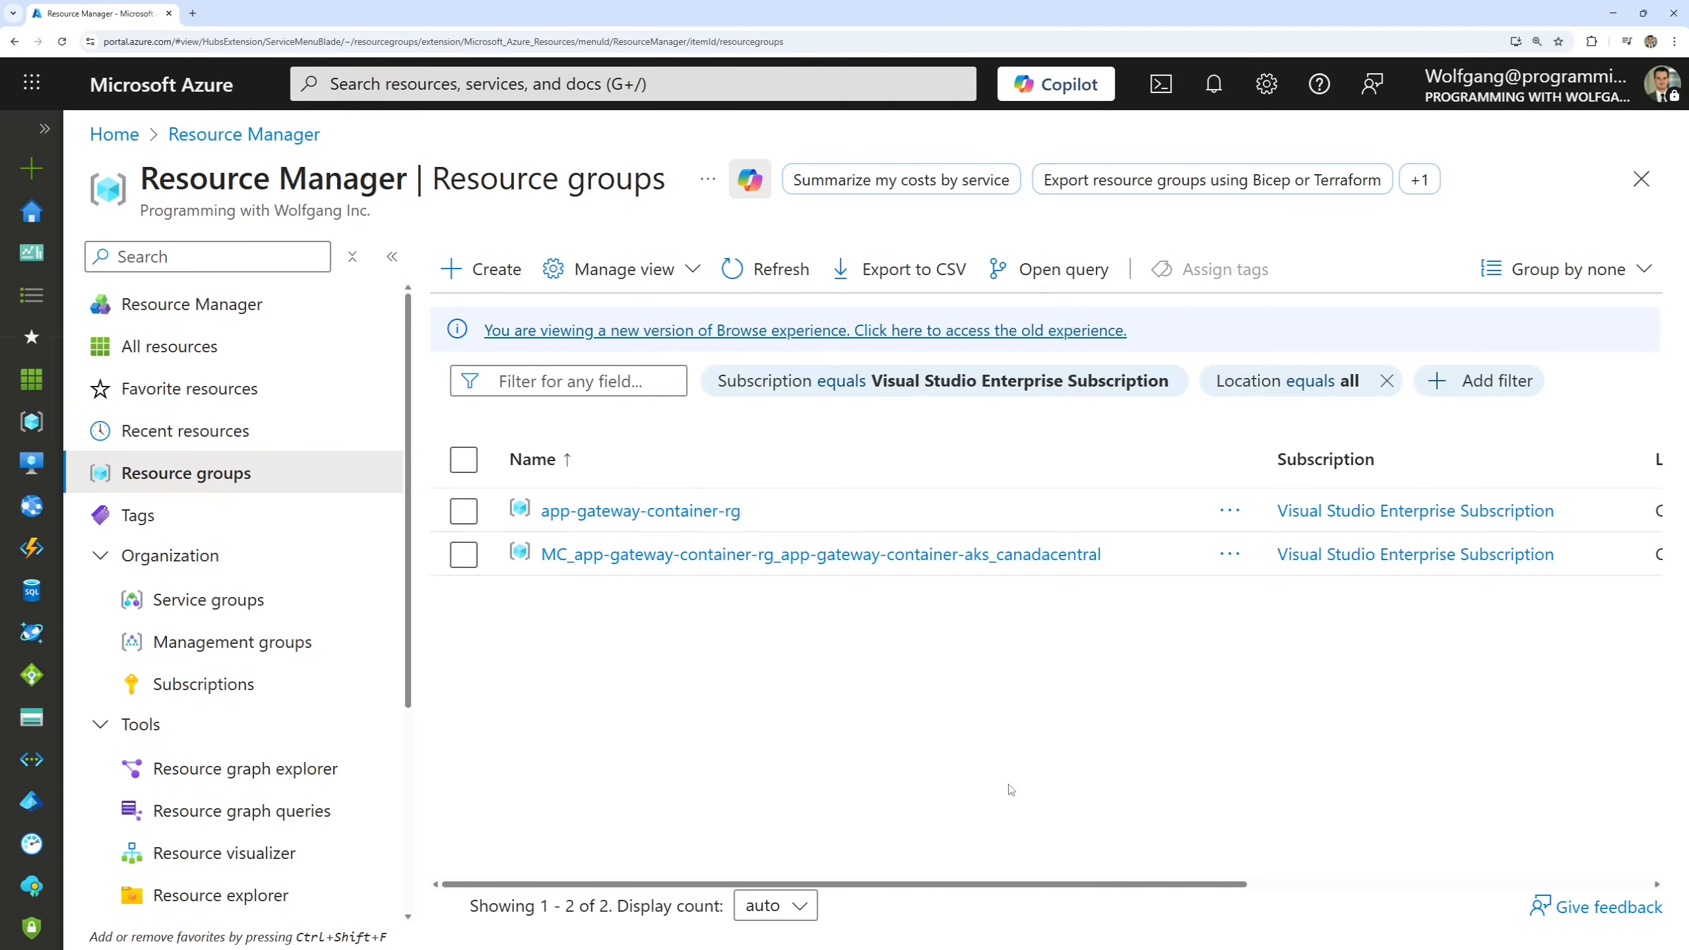
# Review the resources in the app-gateway-container-rg resource group and return to the list of resource groups.
pyautogui.click(392, 257)
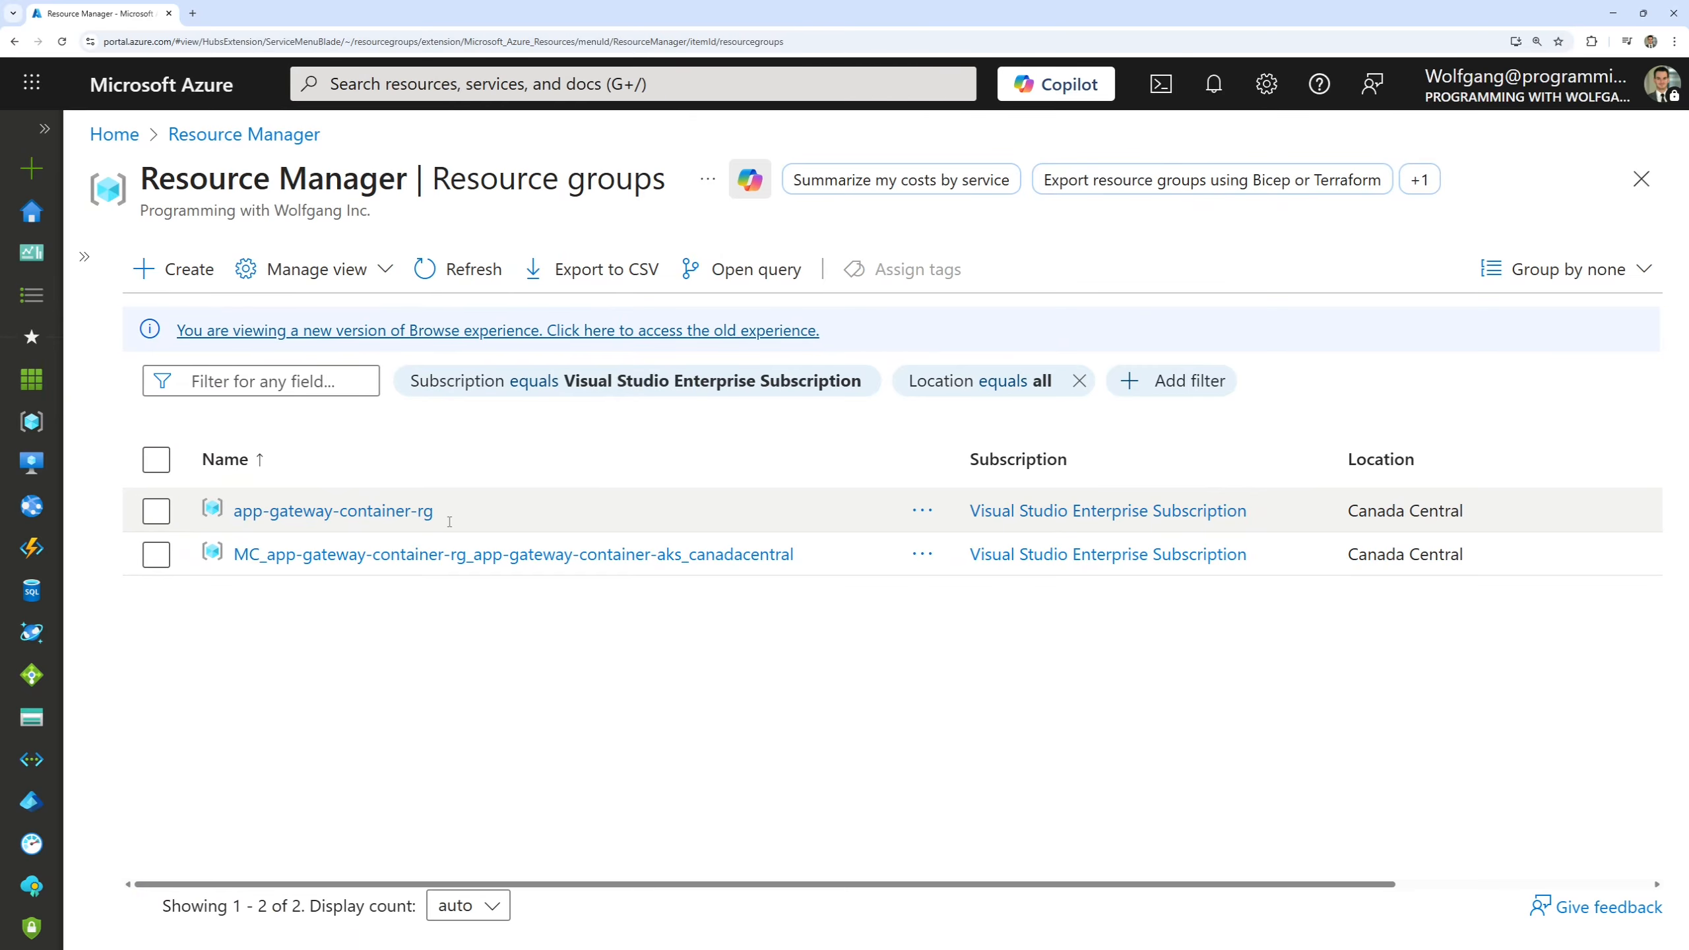
pyautogui.click(399, 511)
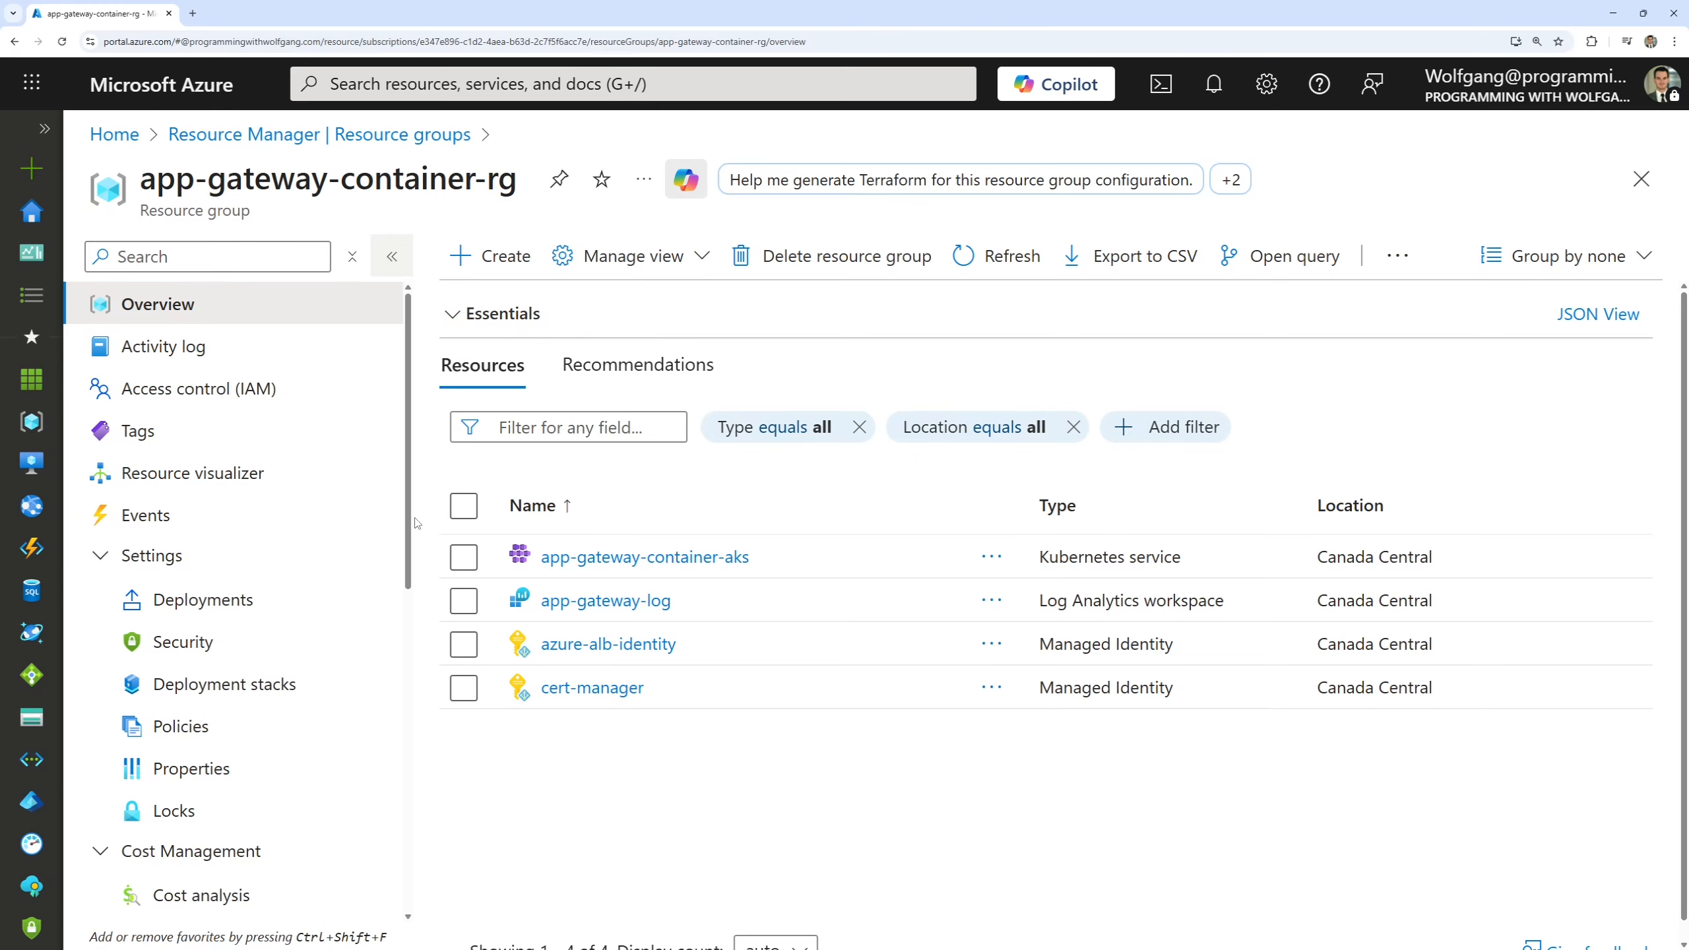
pyautogui.click(1641, 179)
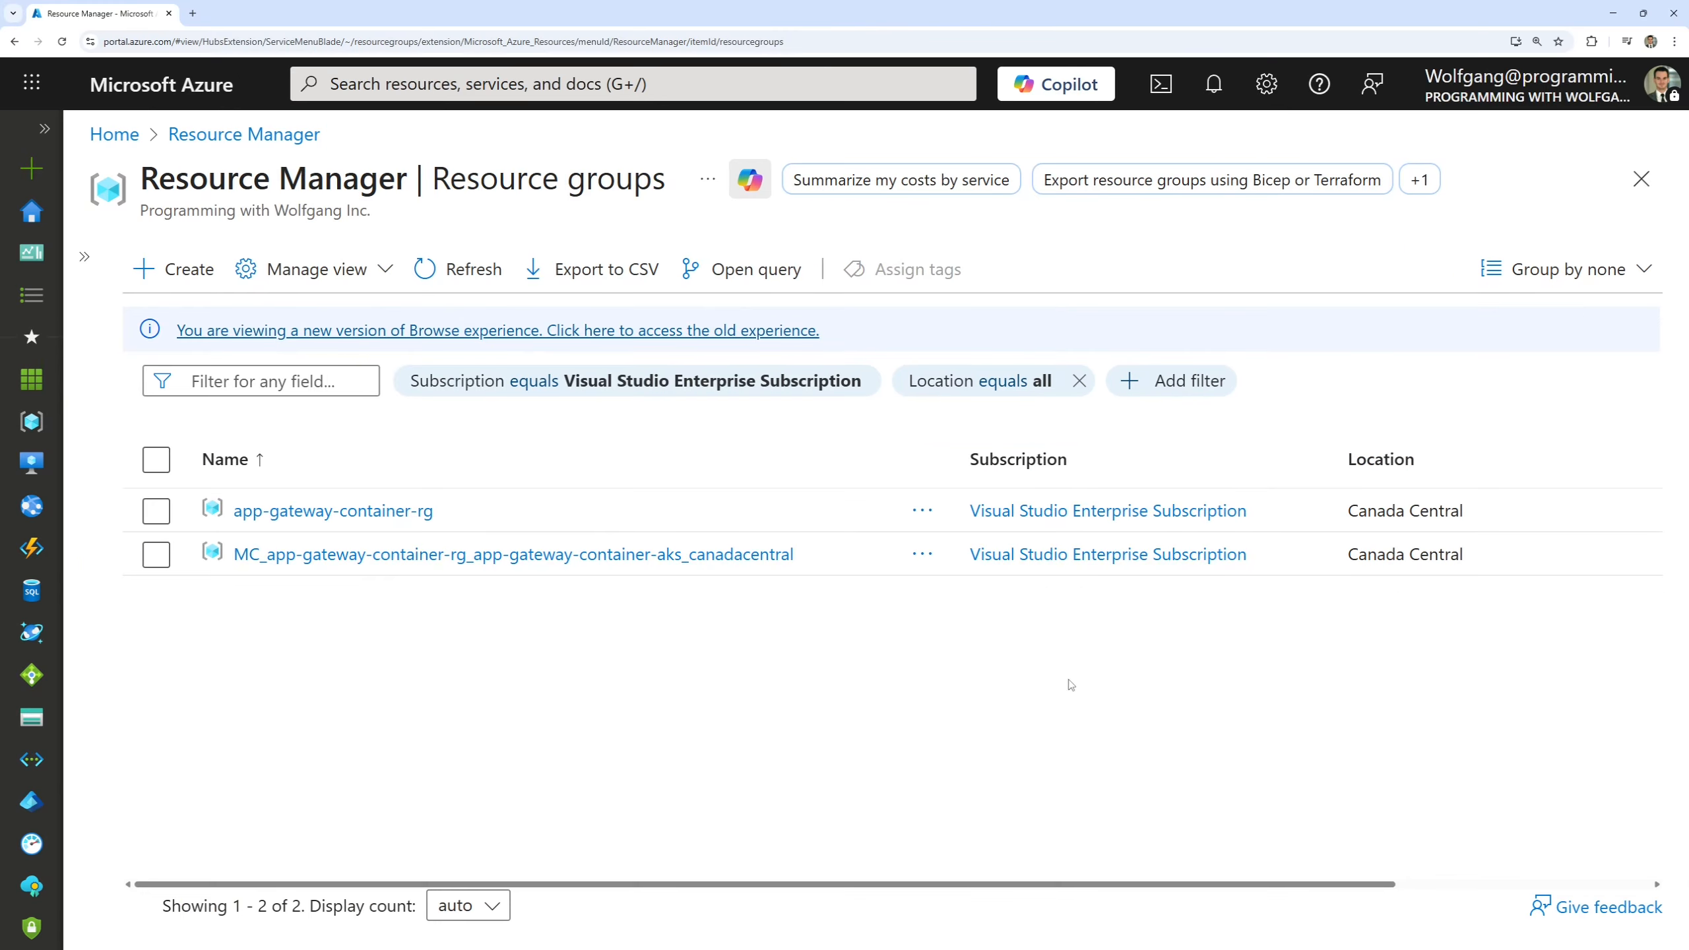
# Open the alb-b9cf67d1 gateway from the MC_app-gateway-container-rg_app-gateway-container-aks_canadacentral resource group and review its frontends and associations.
pyautogui.click(733, 563)
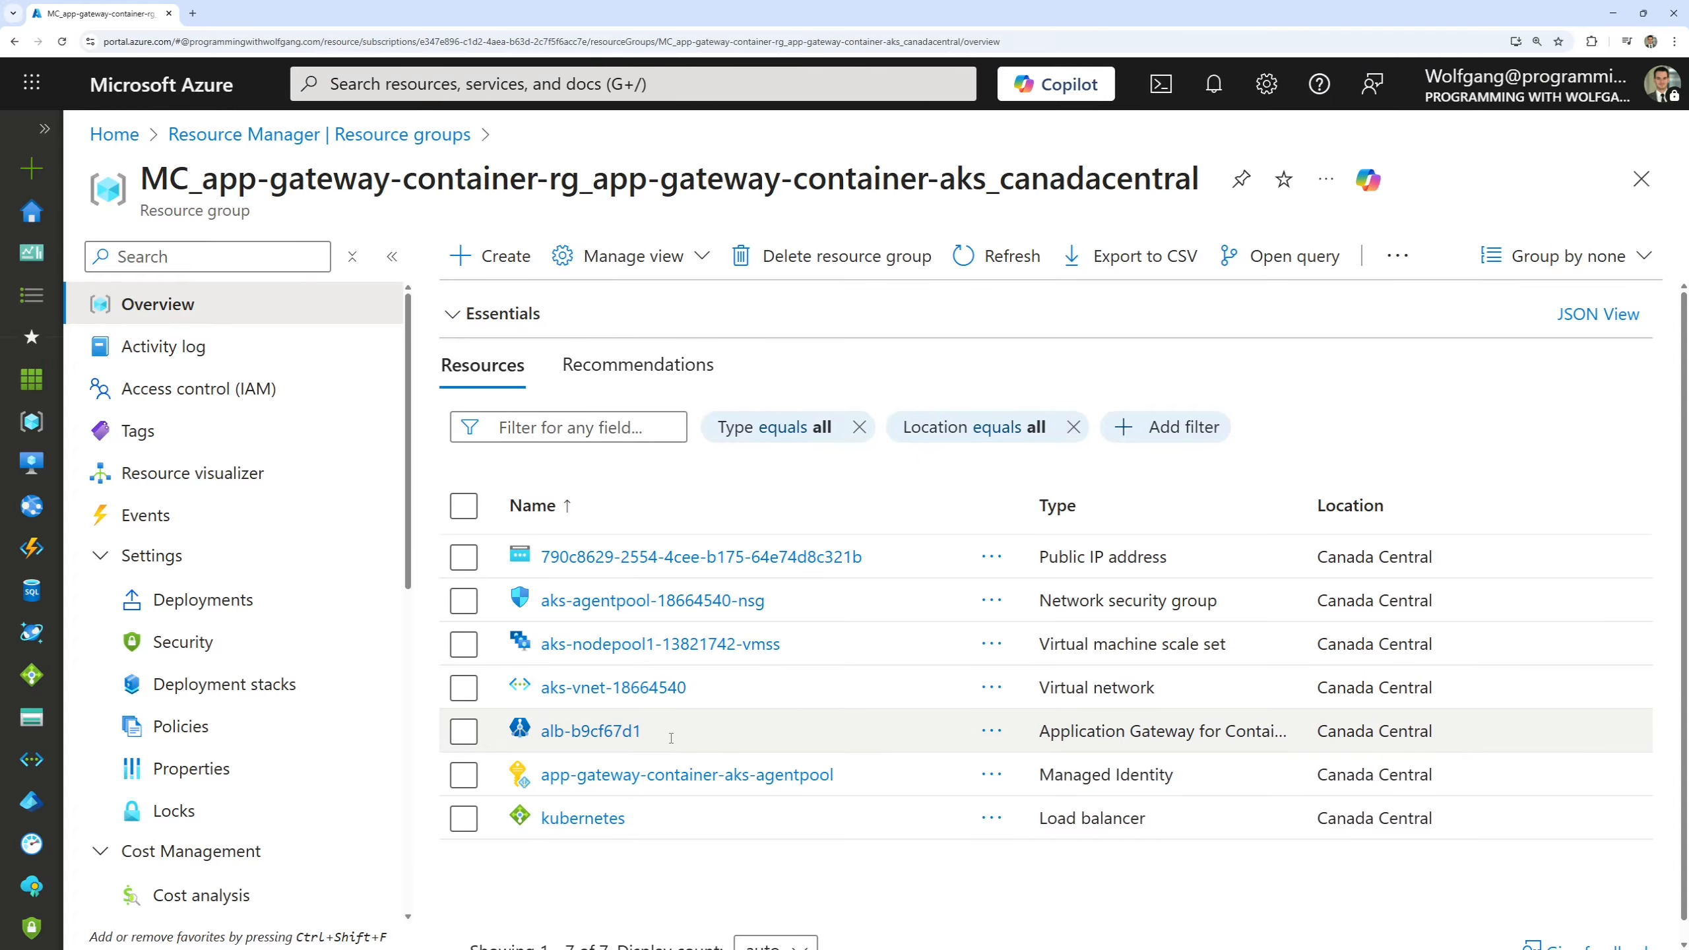
pyautogui.click(615, 733)
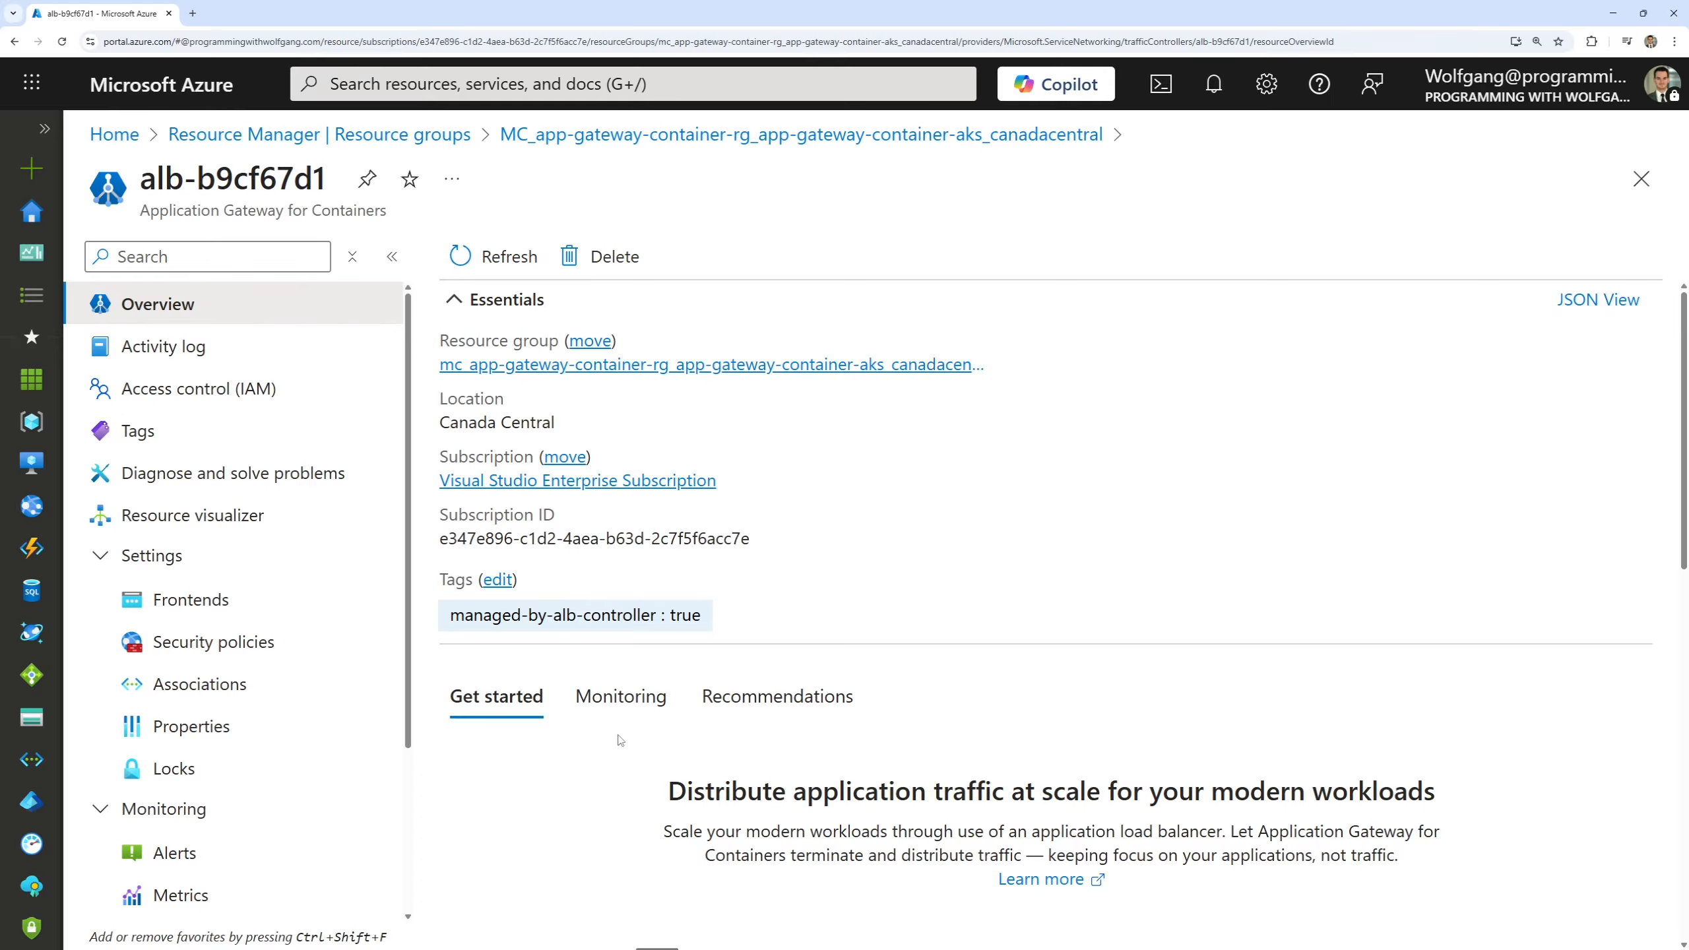
pyautogui.click(259, 602)
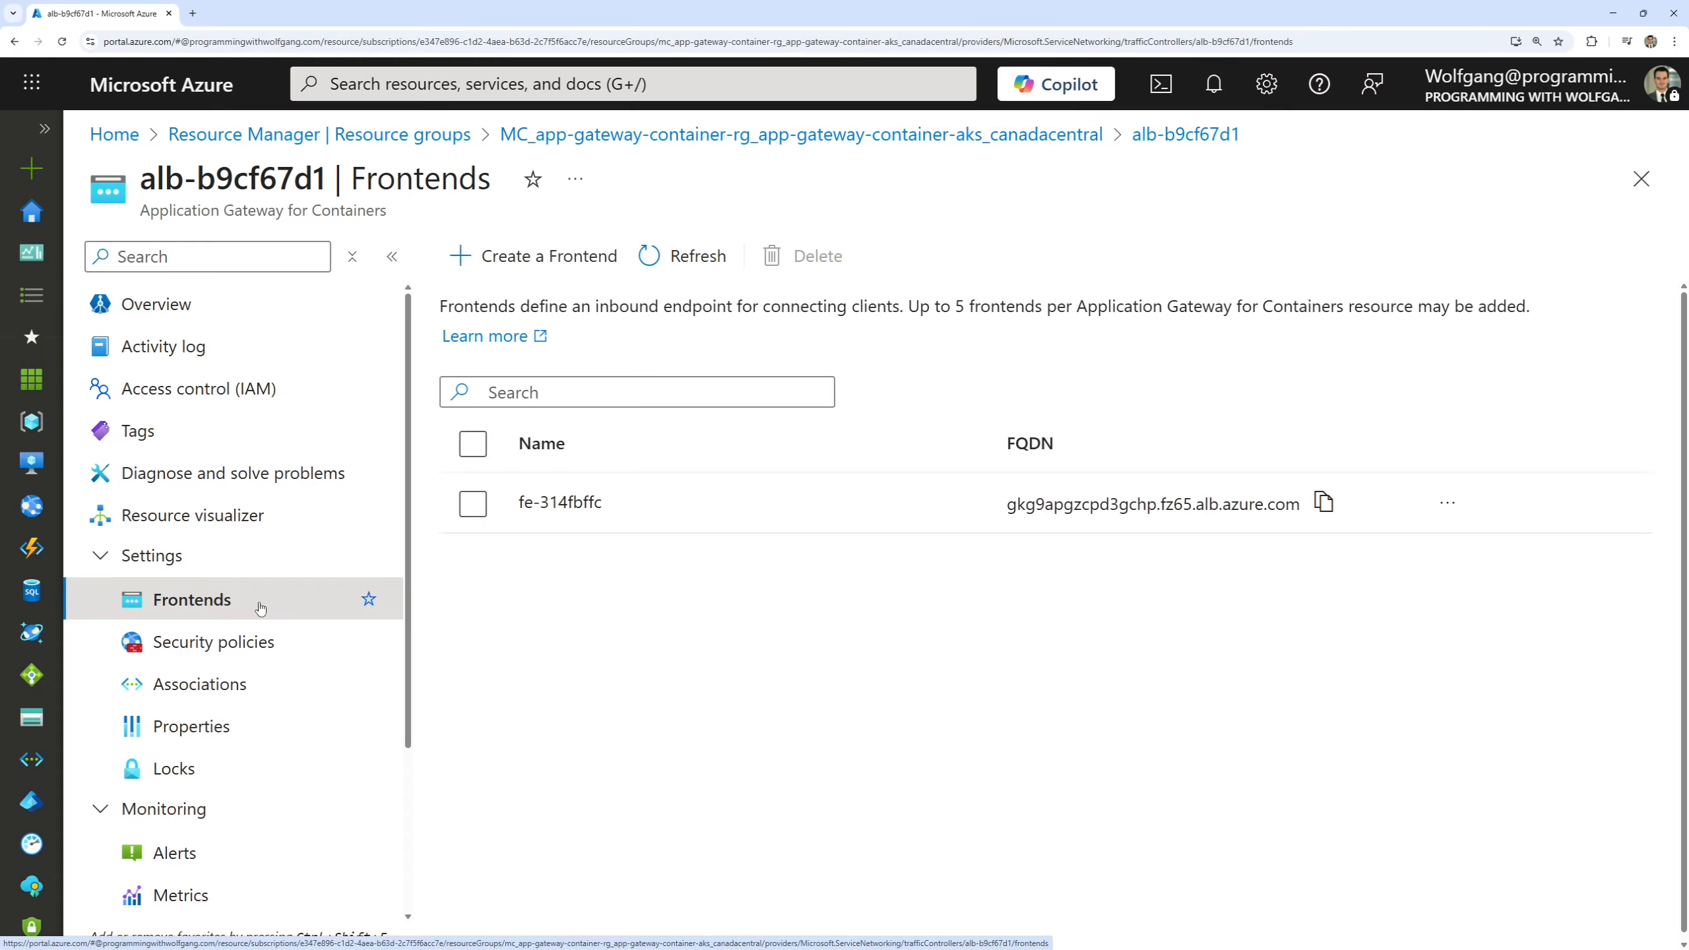
pyautogui.click(213, 680)
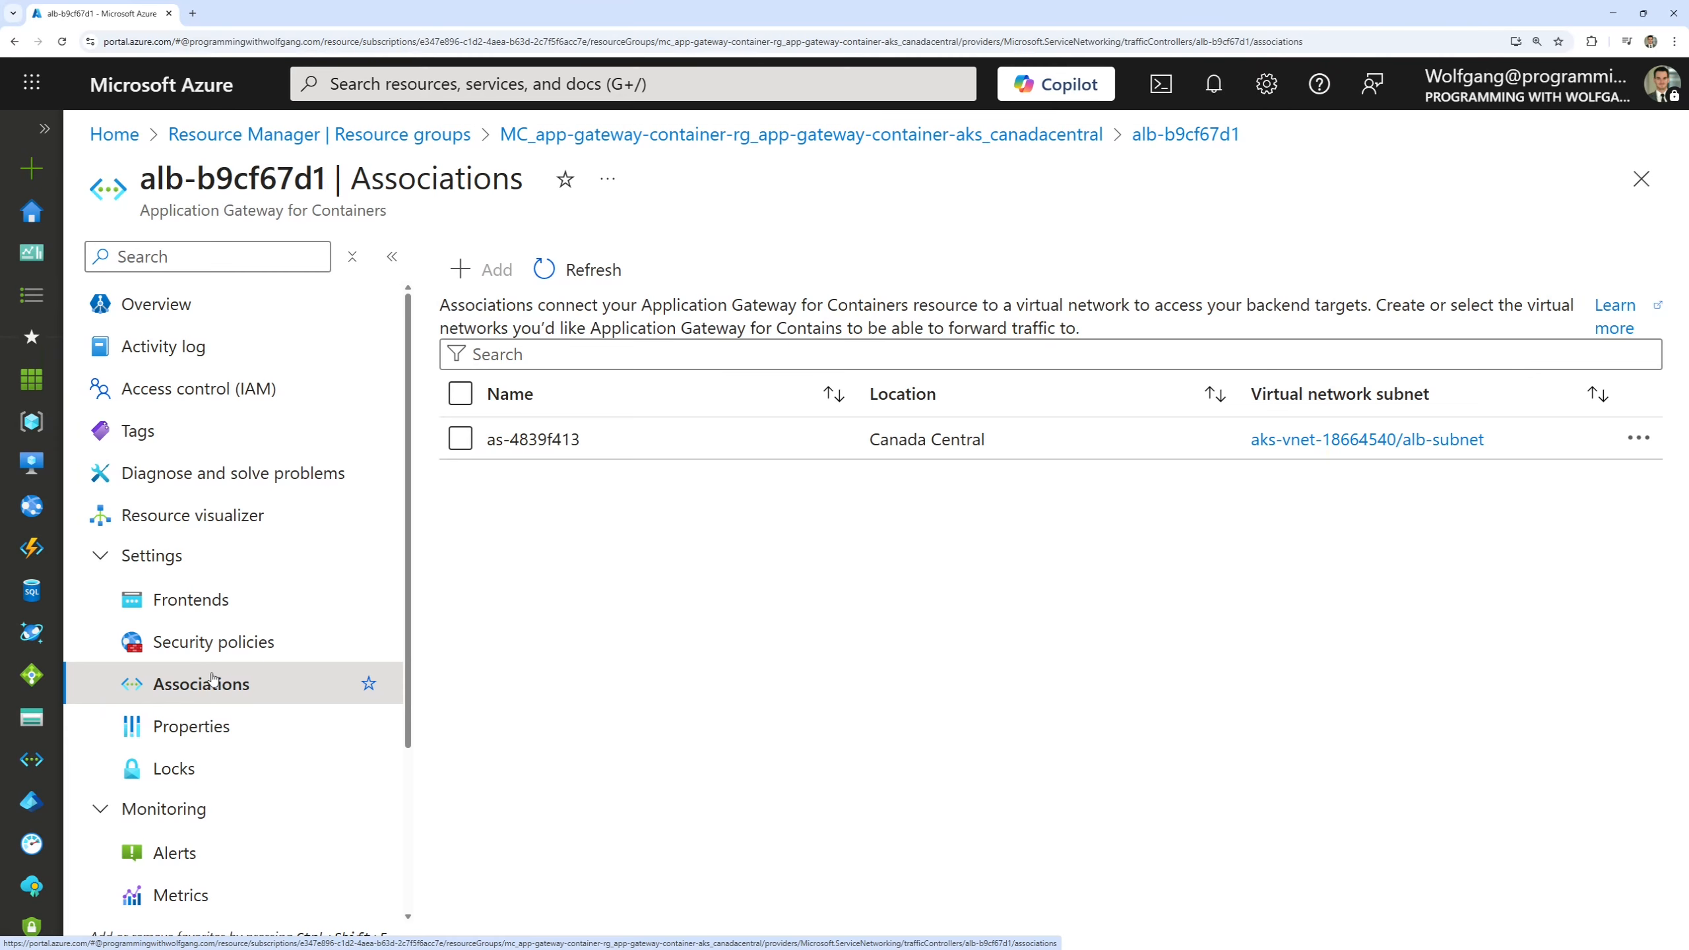
# Check the gateway's diagnostic settings list and the FQDN of its frontend.
pyautogui.scroll(-3, 176, 538)
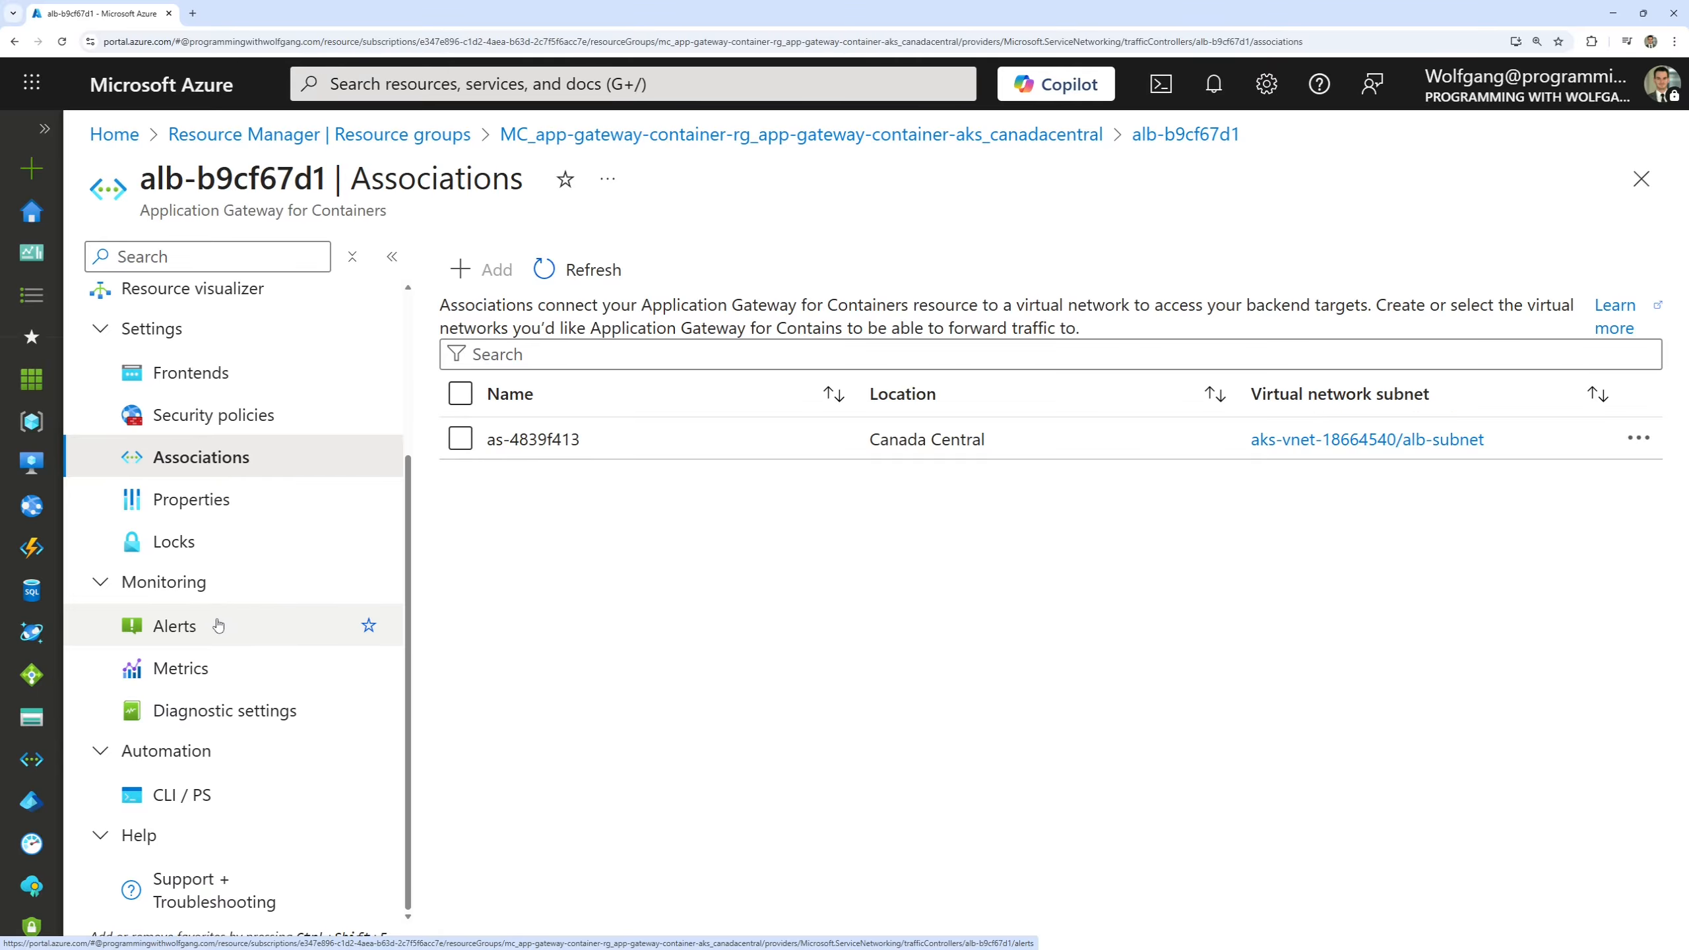
pyautogui.click(235, 723)
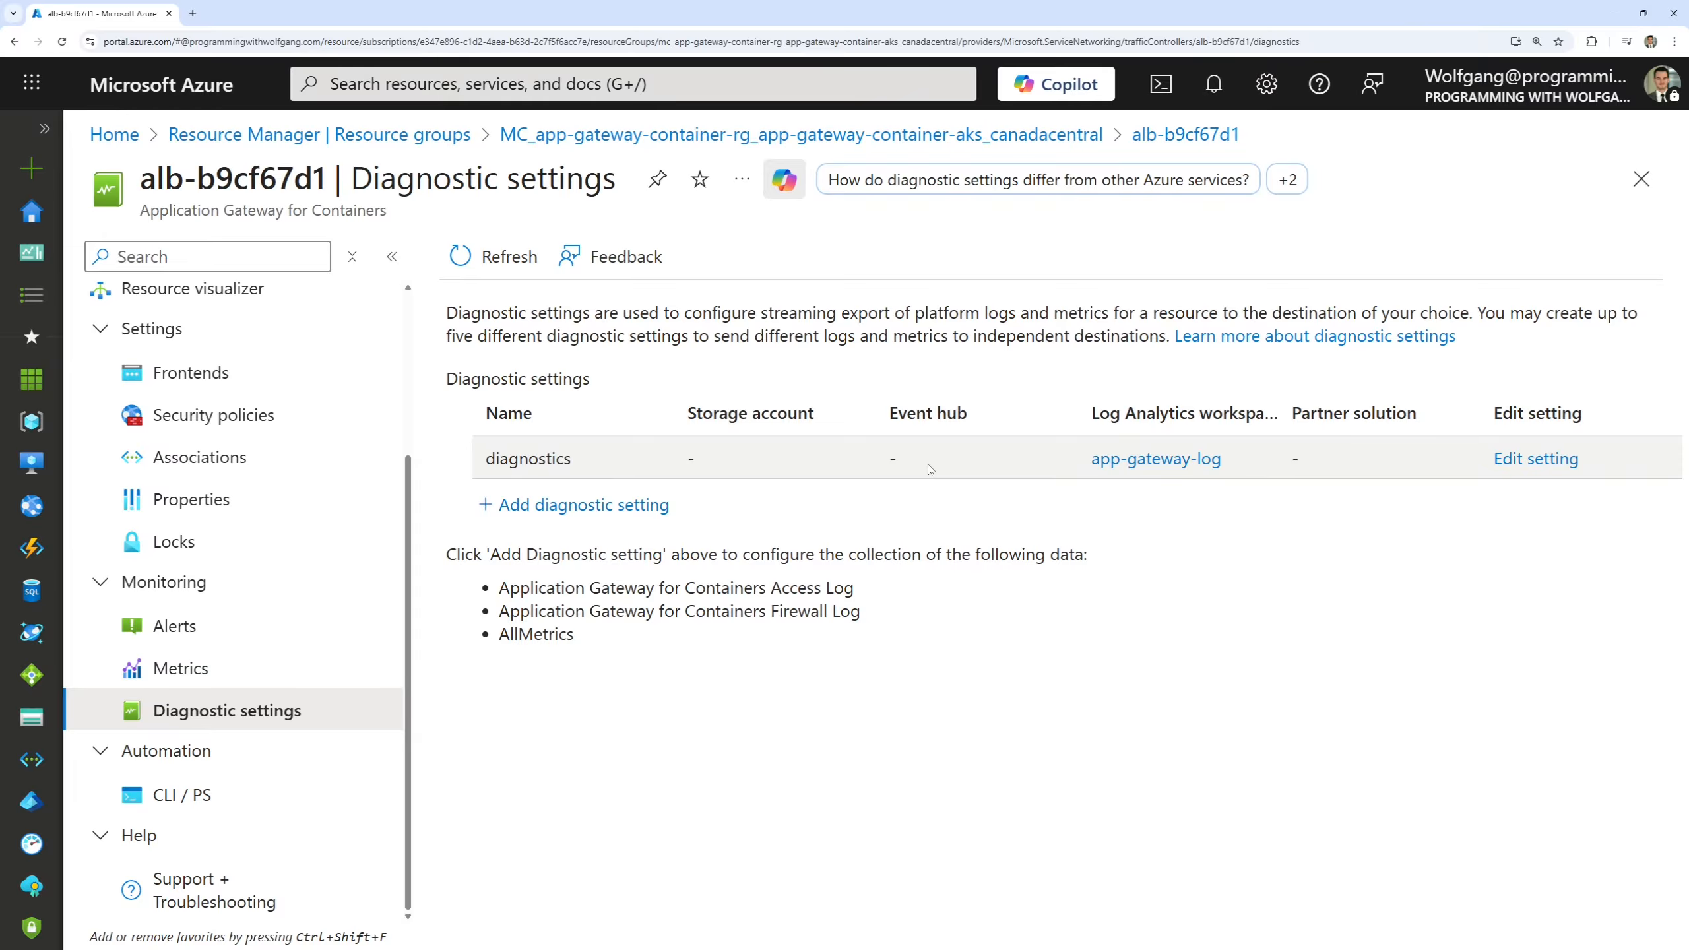
pyautogui.click(190, 373)
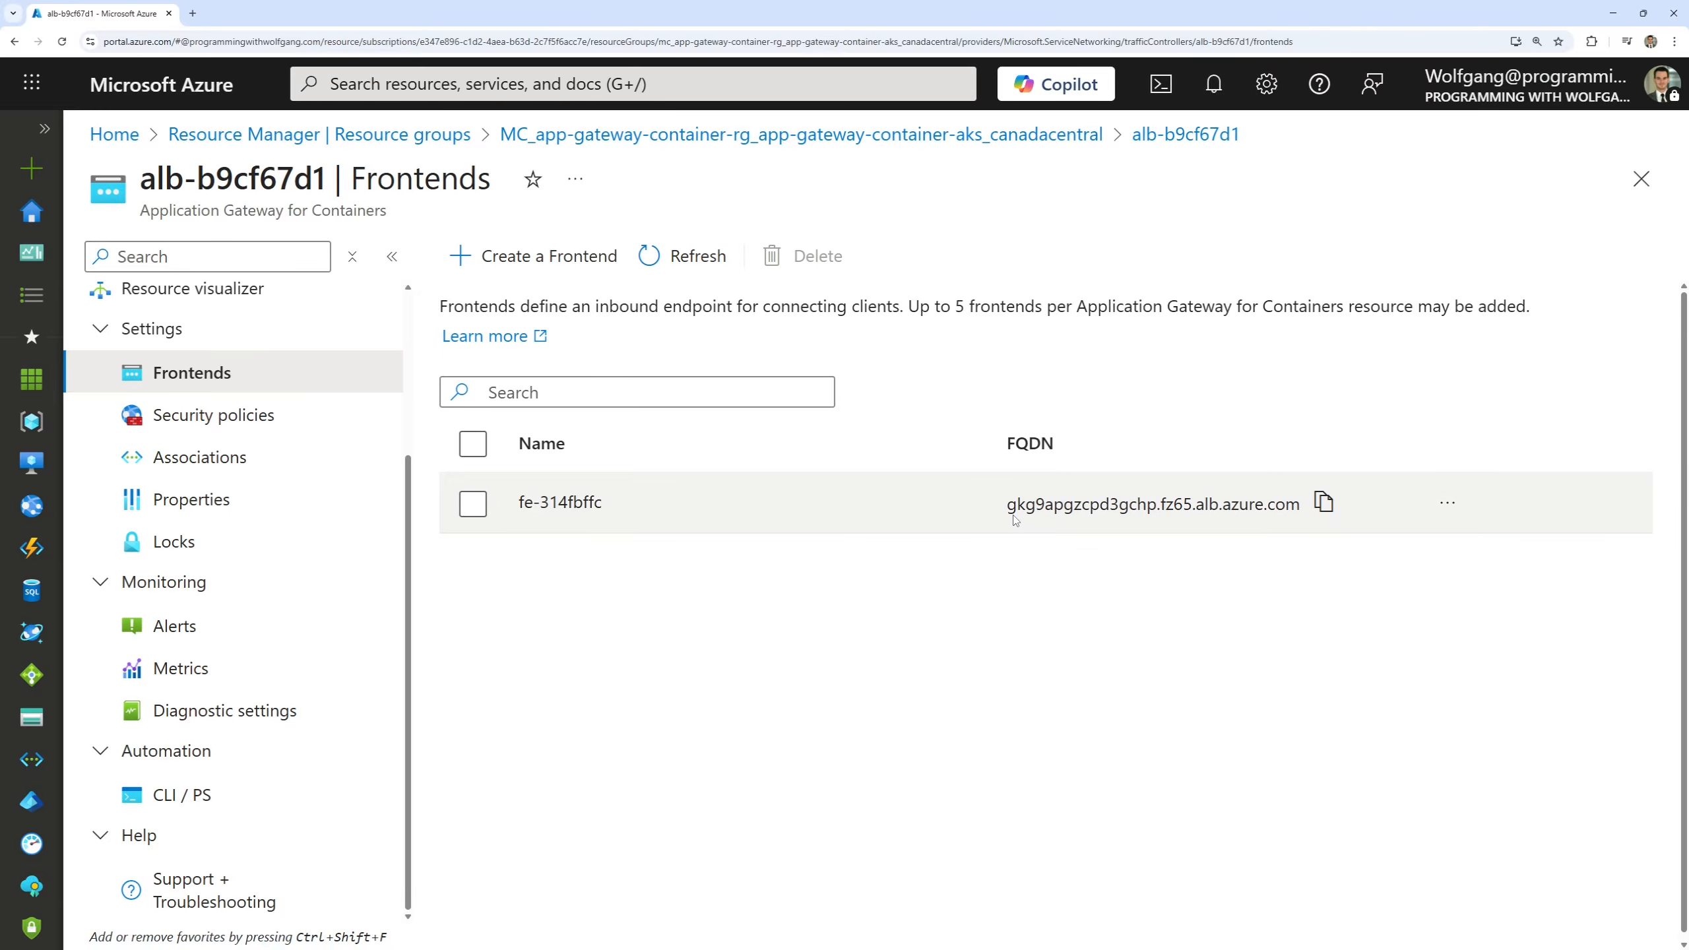
pyautogui.moveTo(1002, 490); pyautogui.dragTo(1315, 525)
# View the app-gateway-log workspace linked in the gateway's diagnostic settings and return to those settings.
pyautogui.click(364, 710)
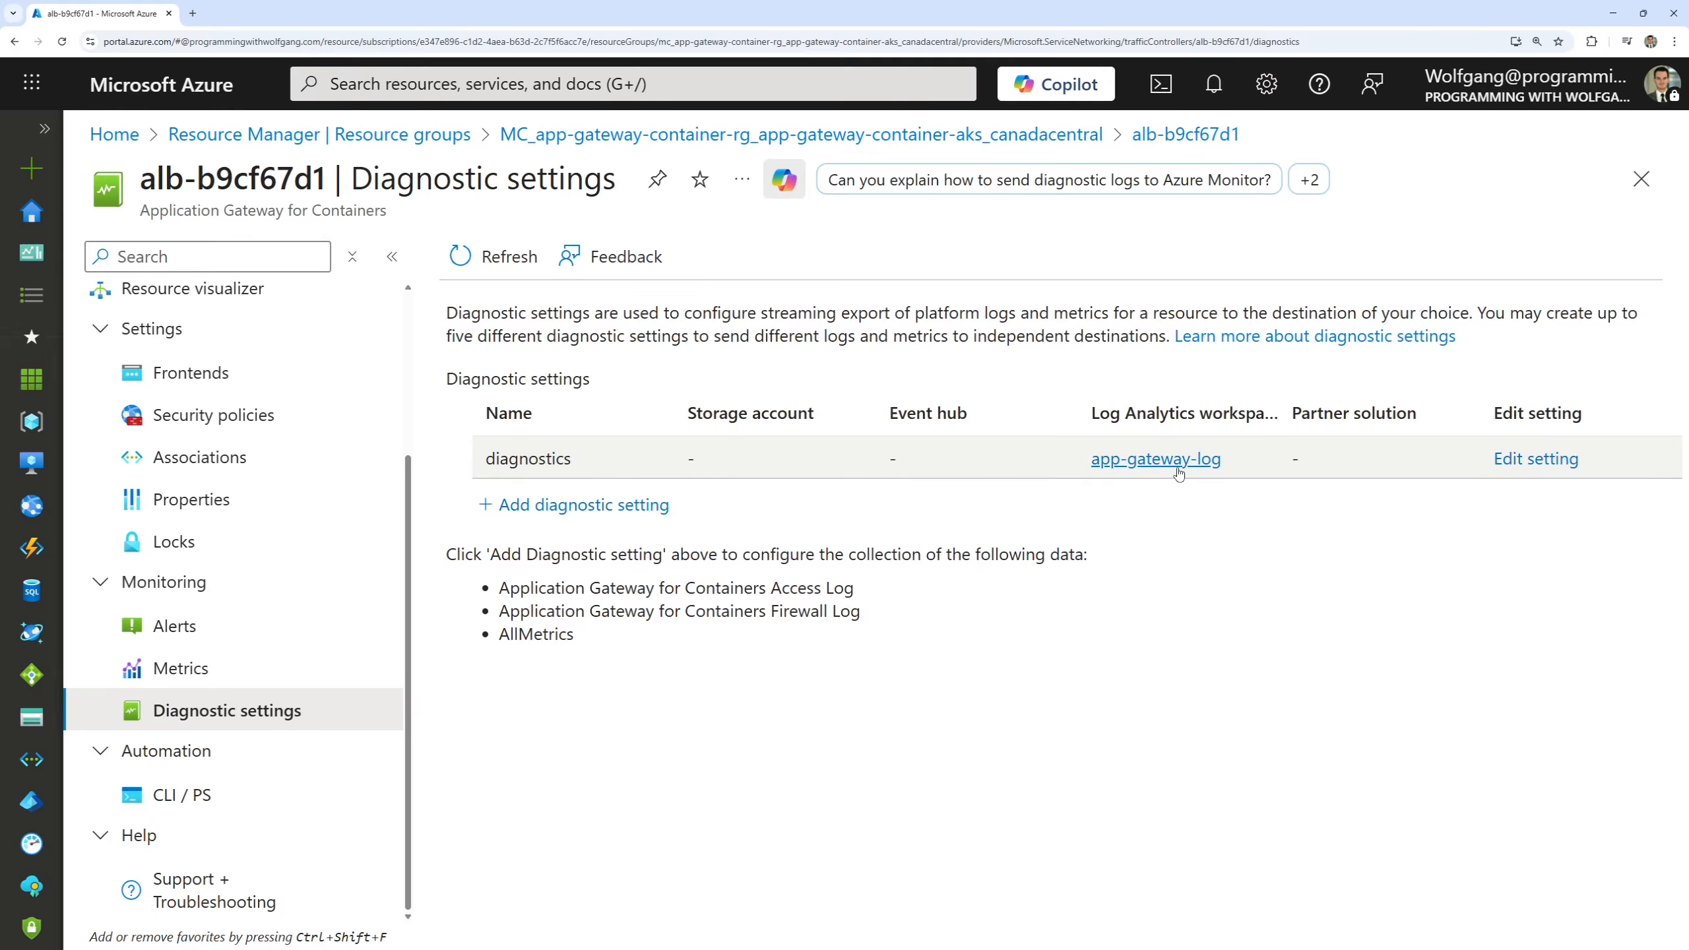
pyautogui.click(1157, 459)
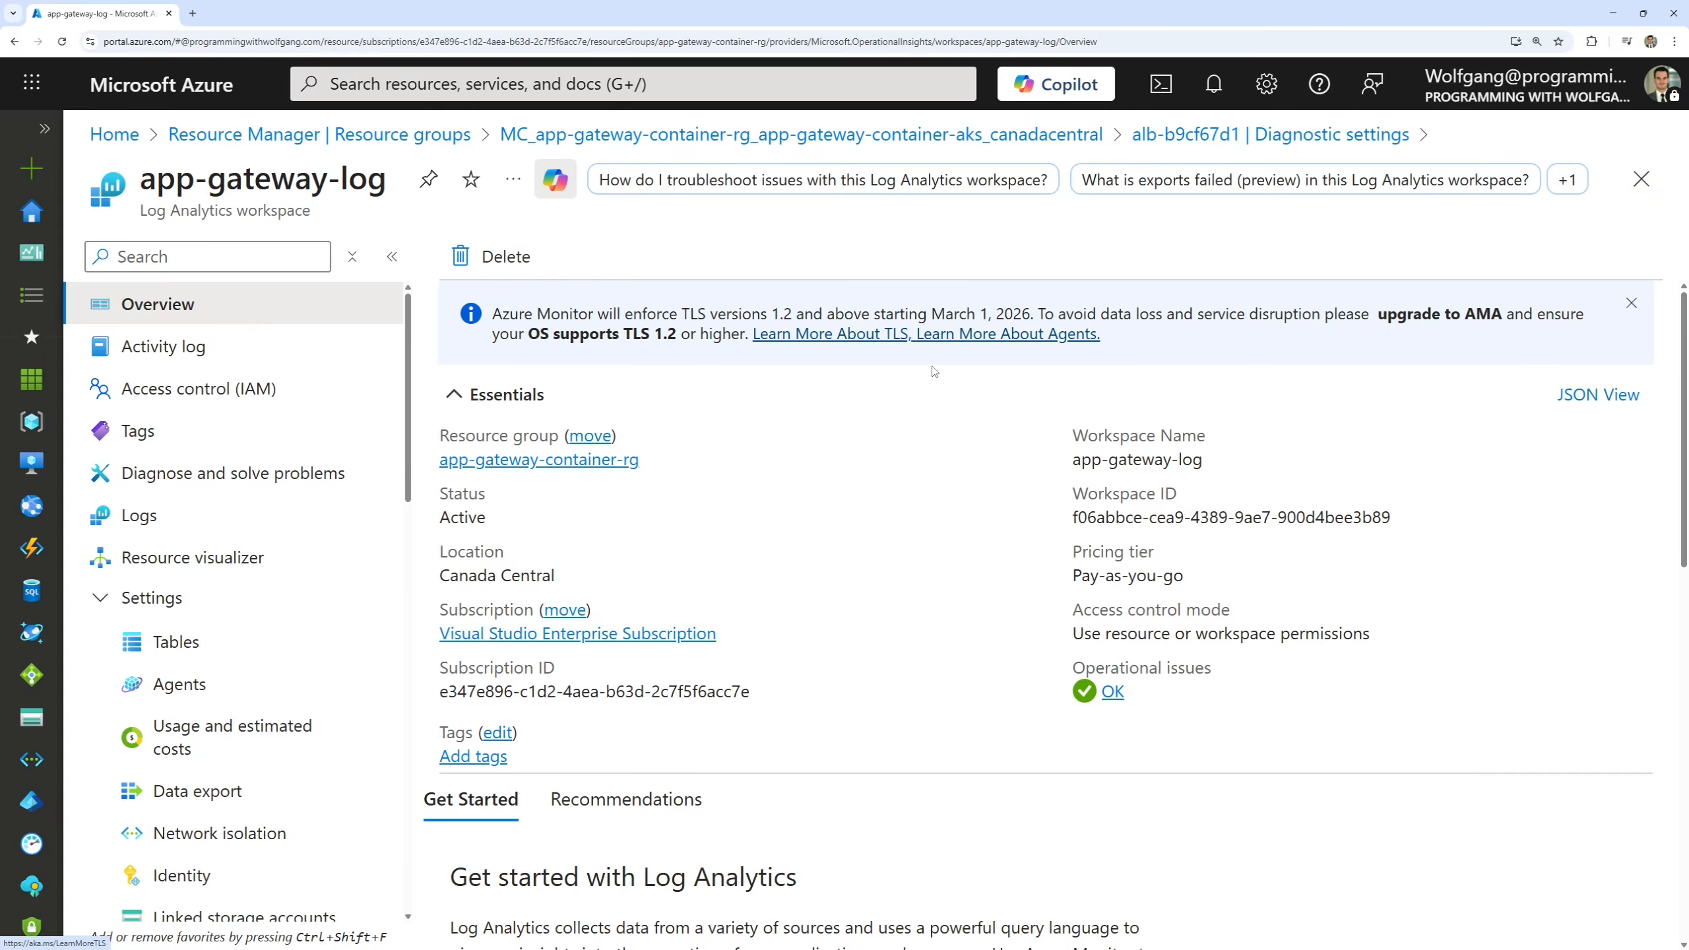
pyautogui.click(1653, 196)
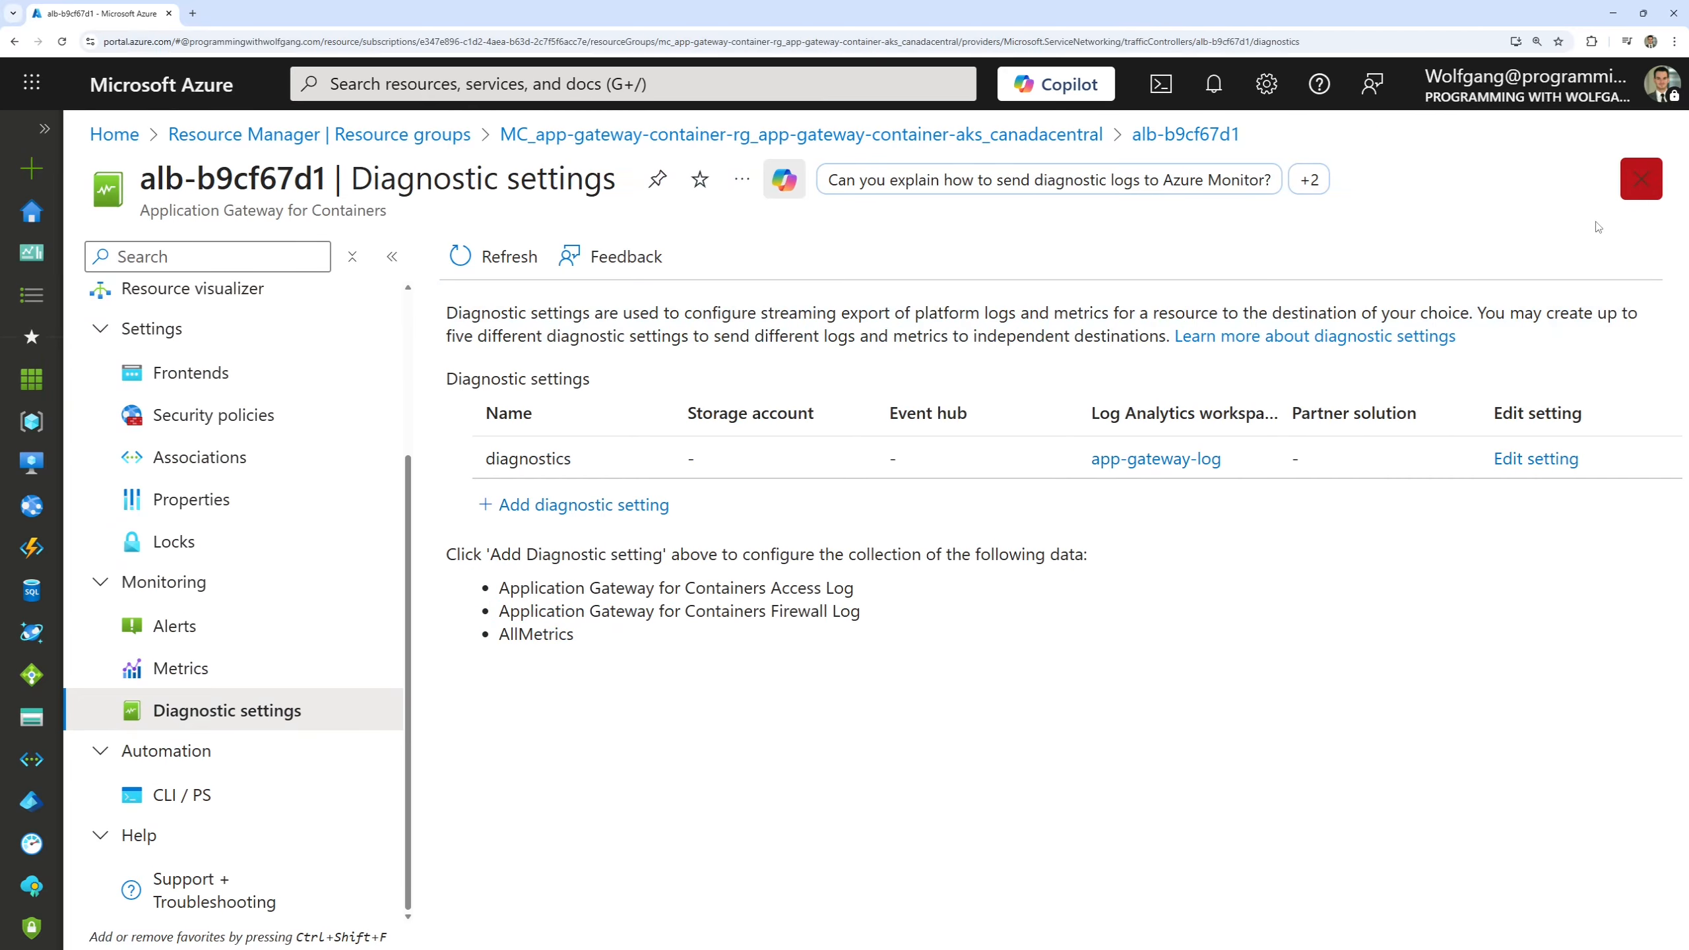
# Review the log categories, metrics and Log Analytics destination of the existing diagnostics setting, and close it without changes.
pyautogui.click(1517, 461)
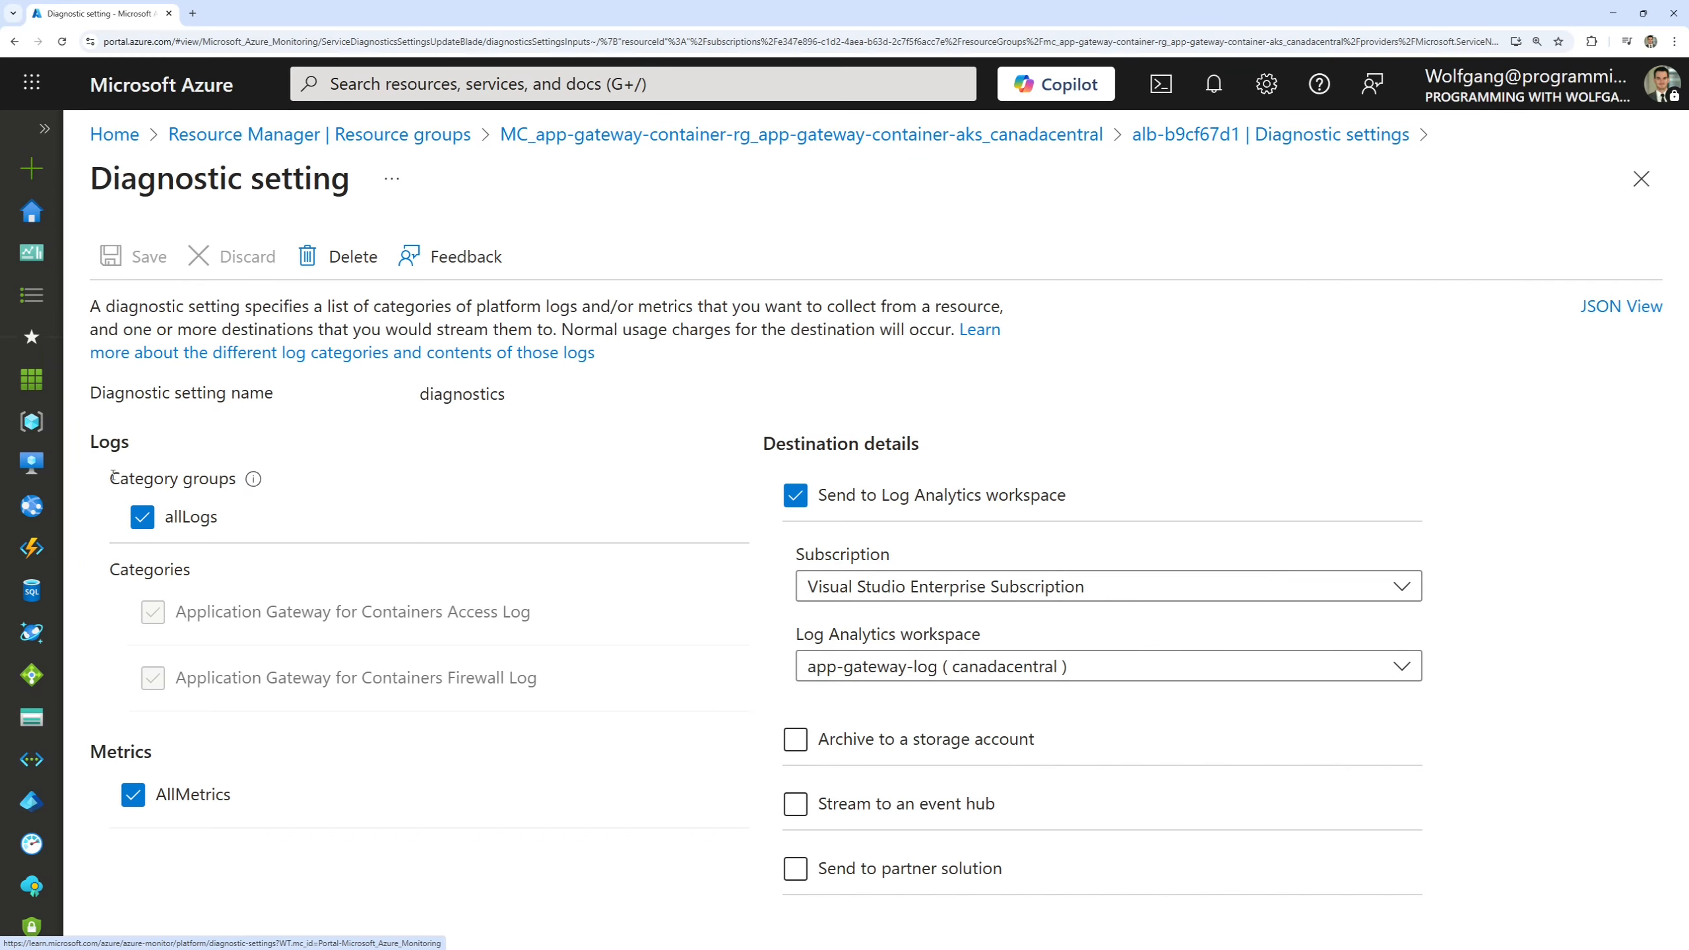
pyautogui.moveTo(94, 460); pyautogui.dragTo(275, 536)
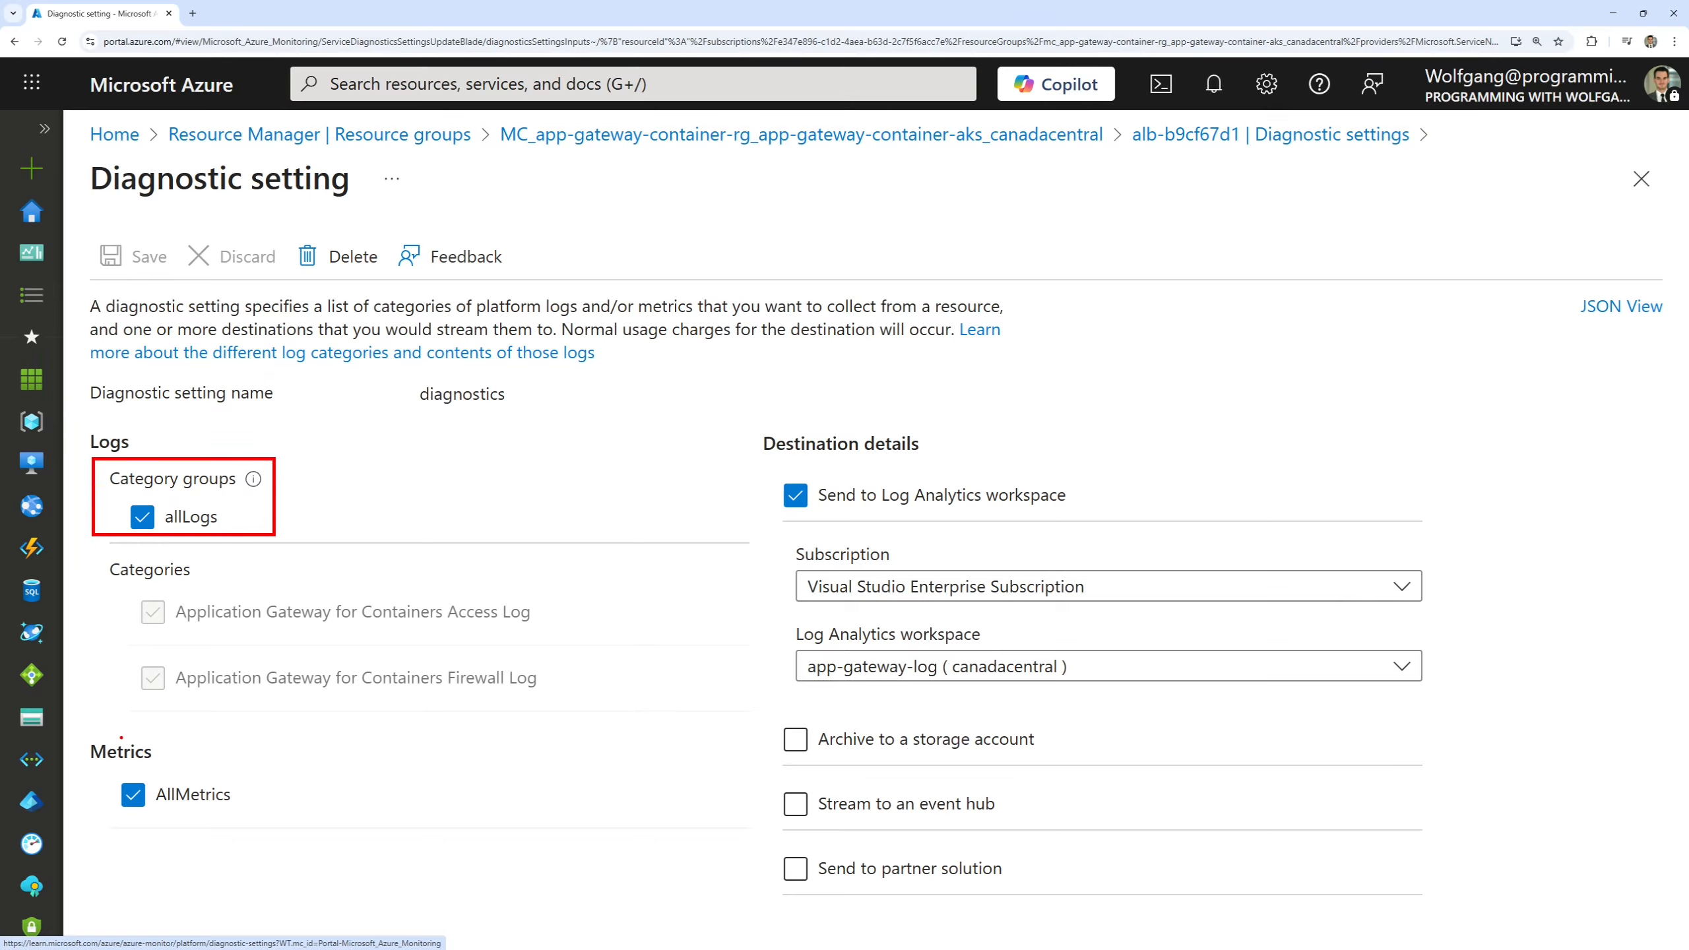
pyautogui.moveTo(80, 729); pyautogui.dragTo(260, 820)
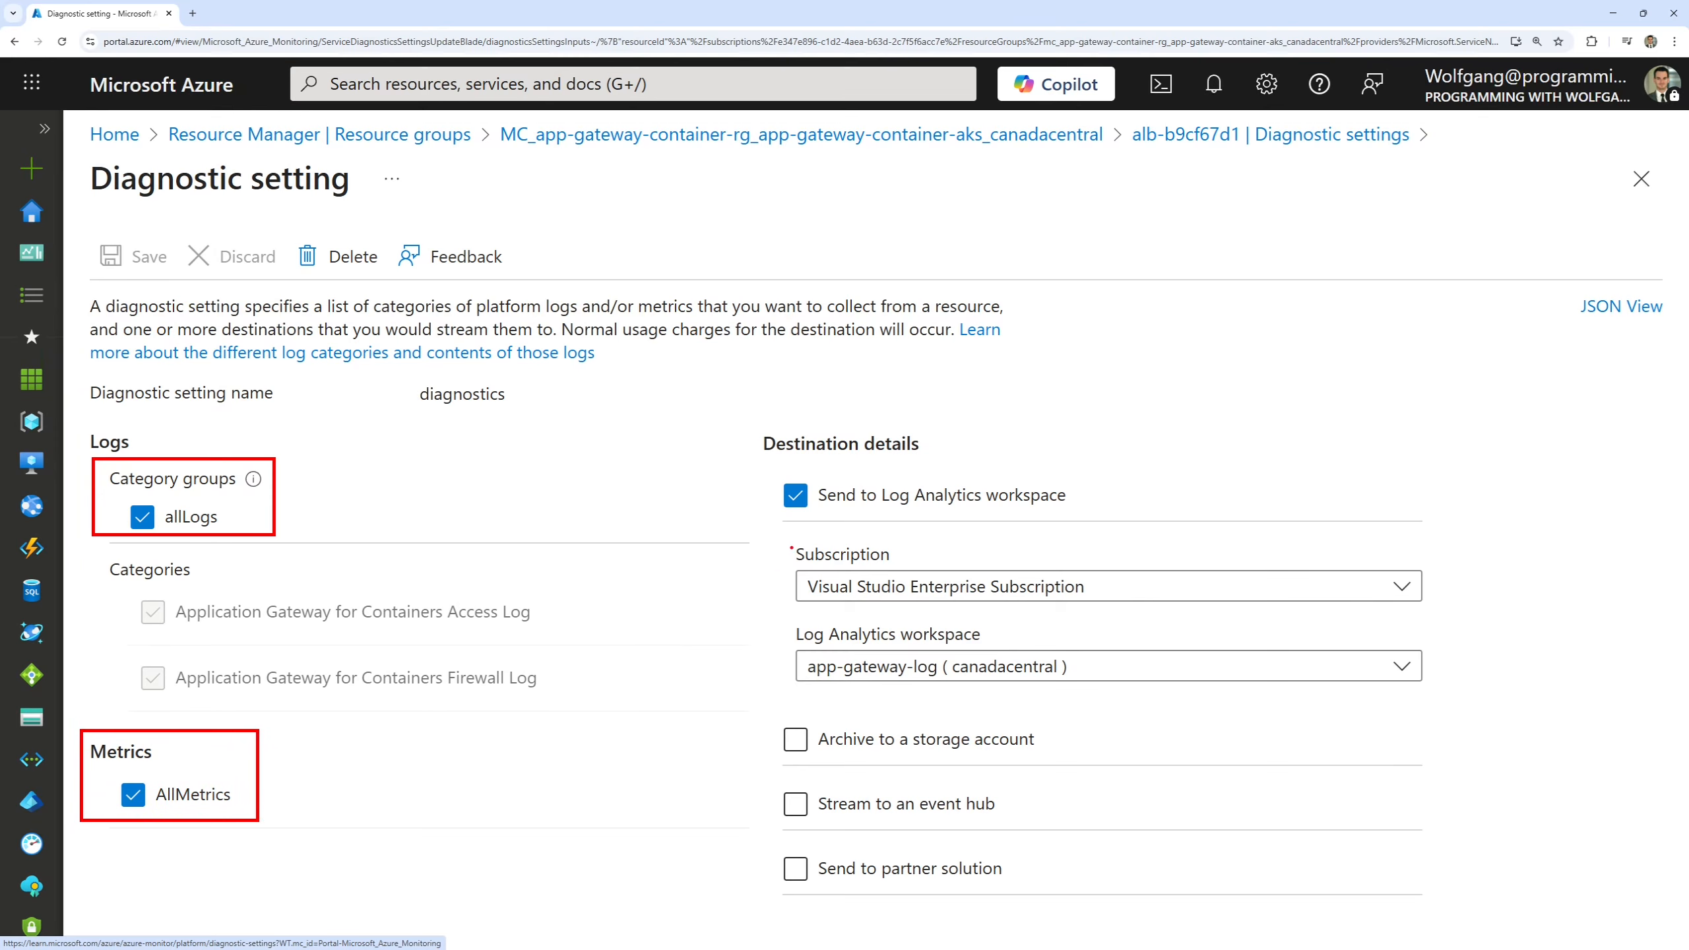
pyautogui.moveTo(764, 471); pyautogui.dragTo(1460, 697)
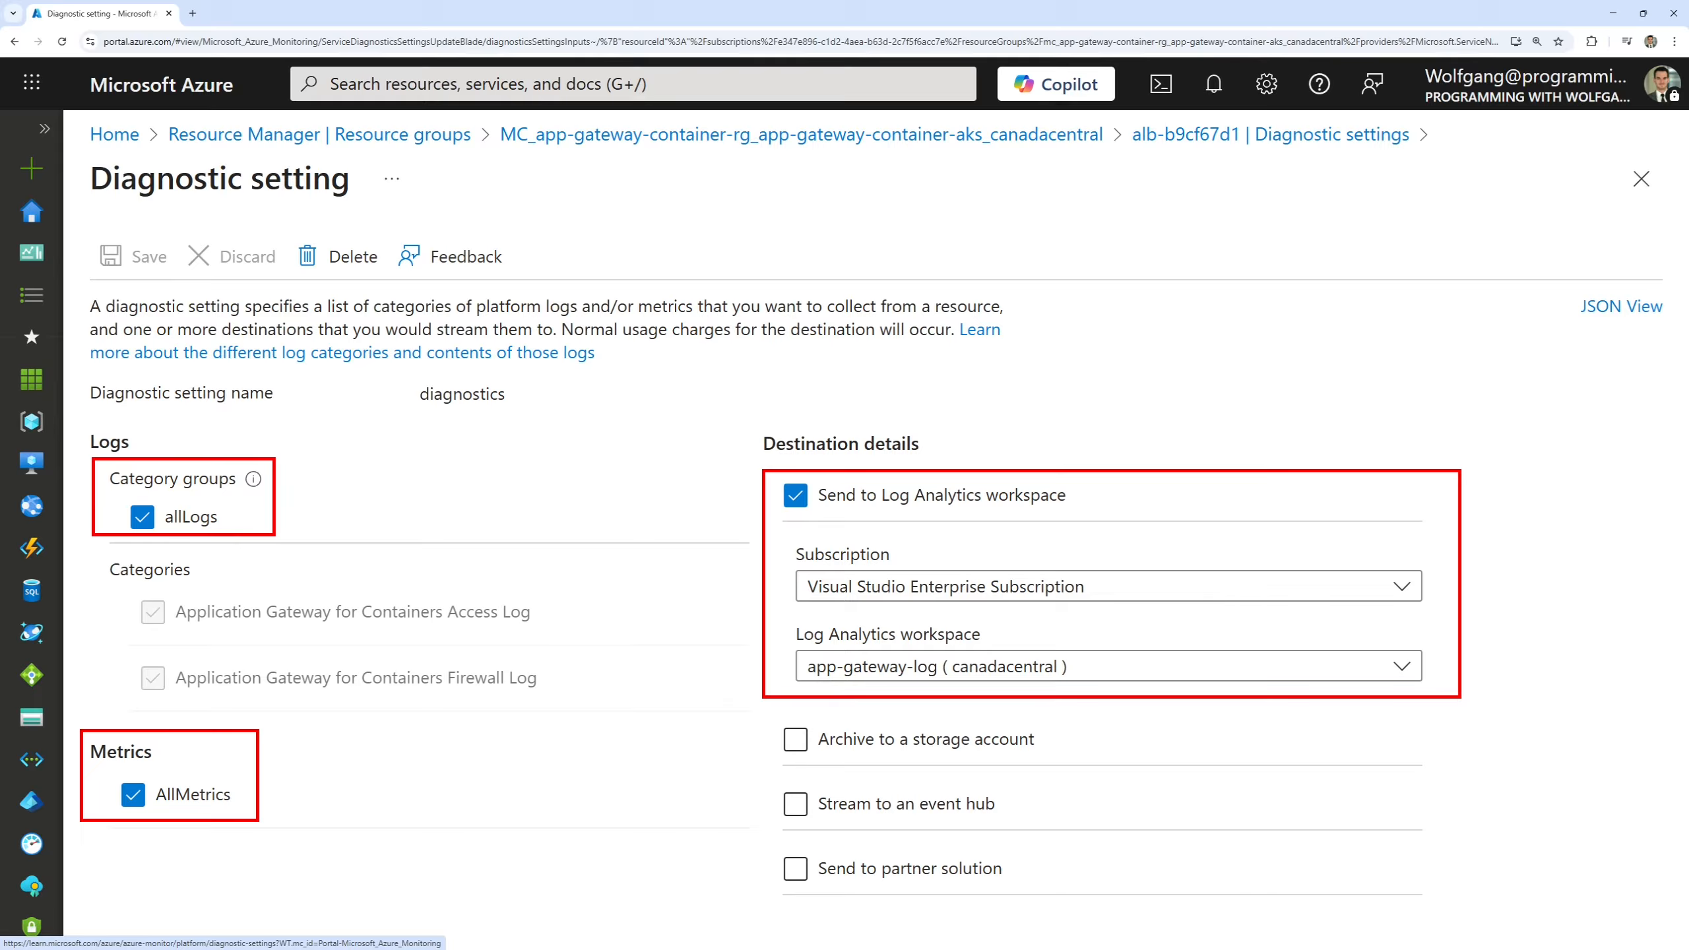
pyautogui.press('Escape')
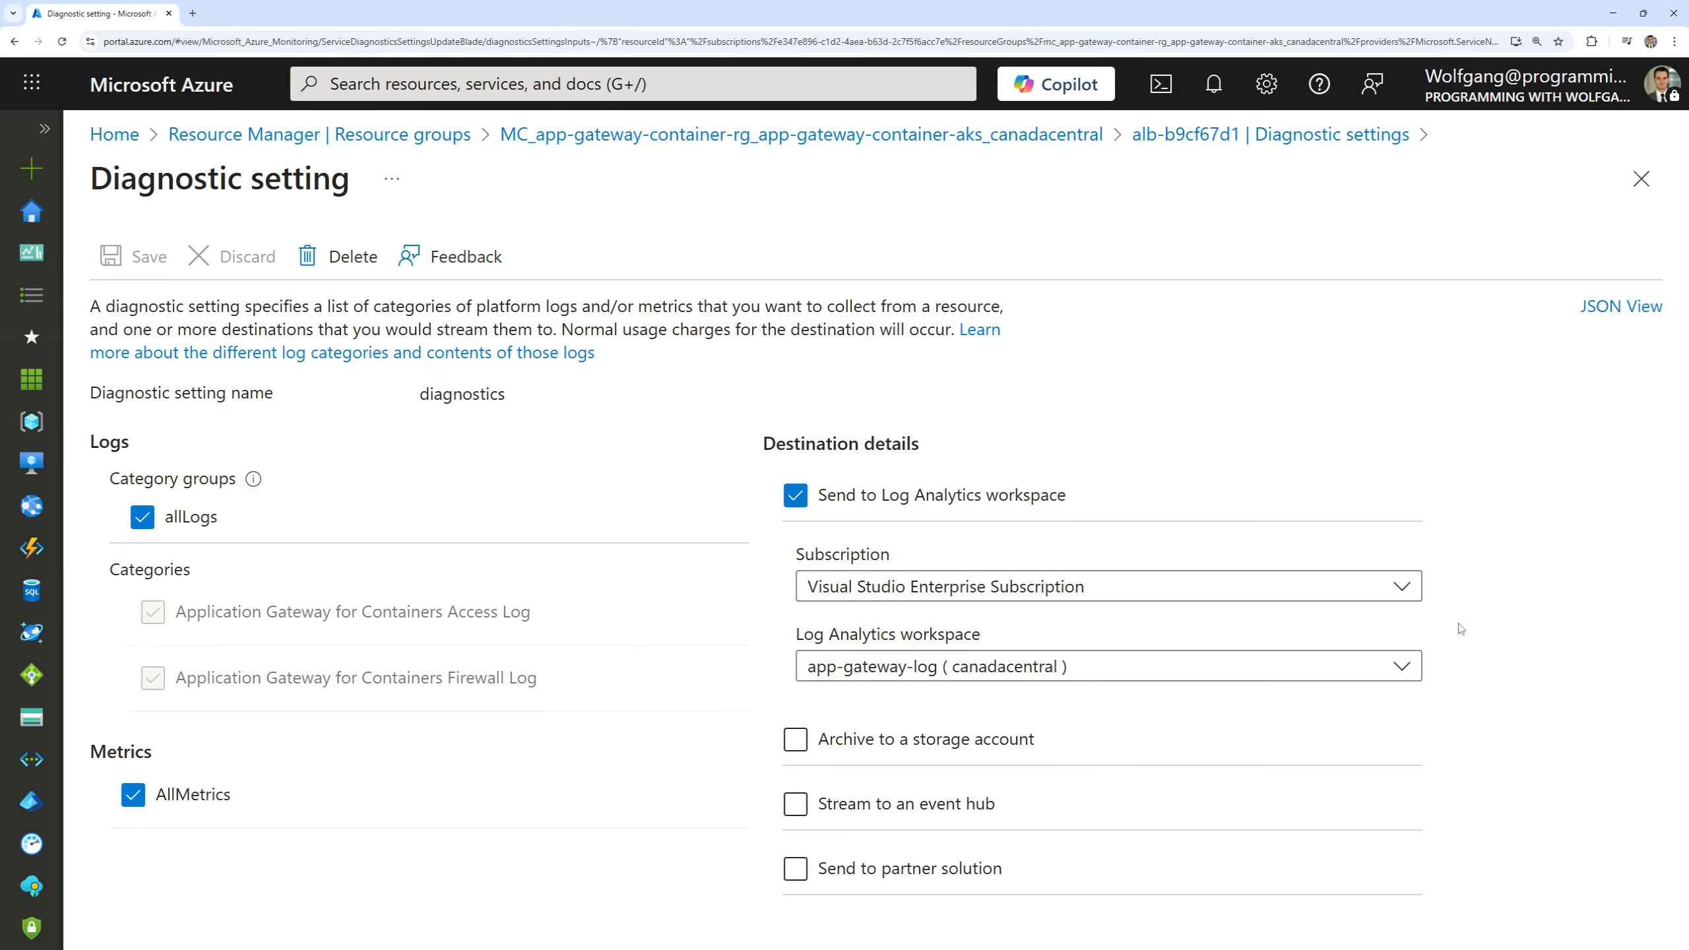
pyautogui.click(1636, 193)
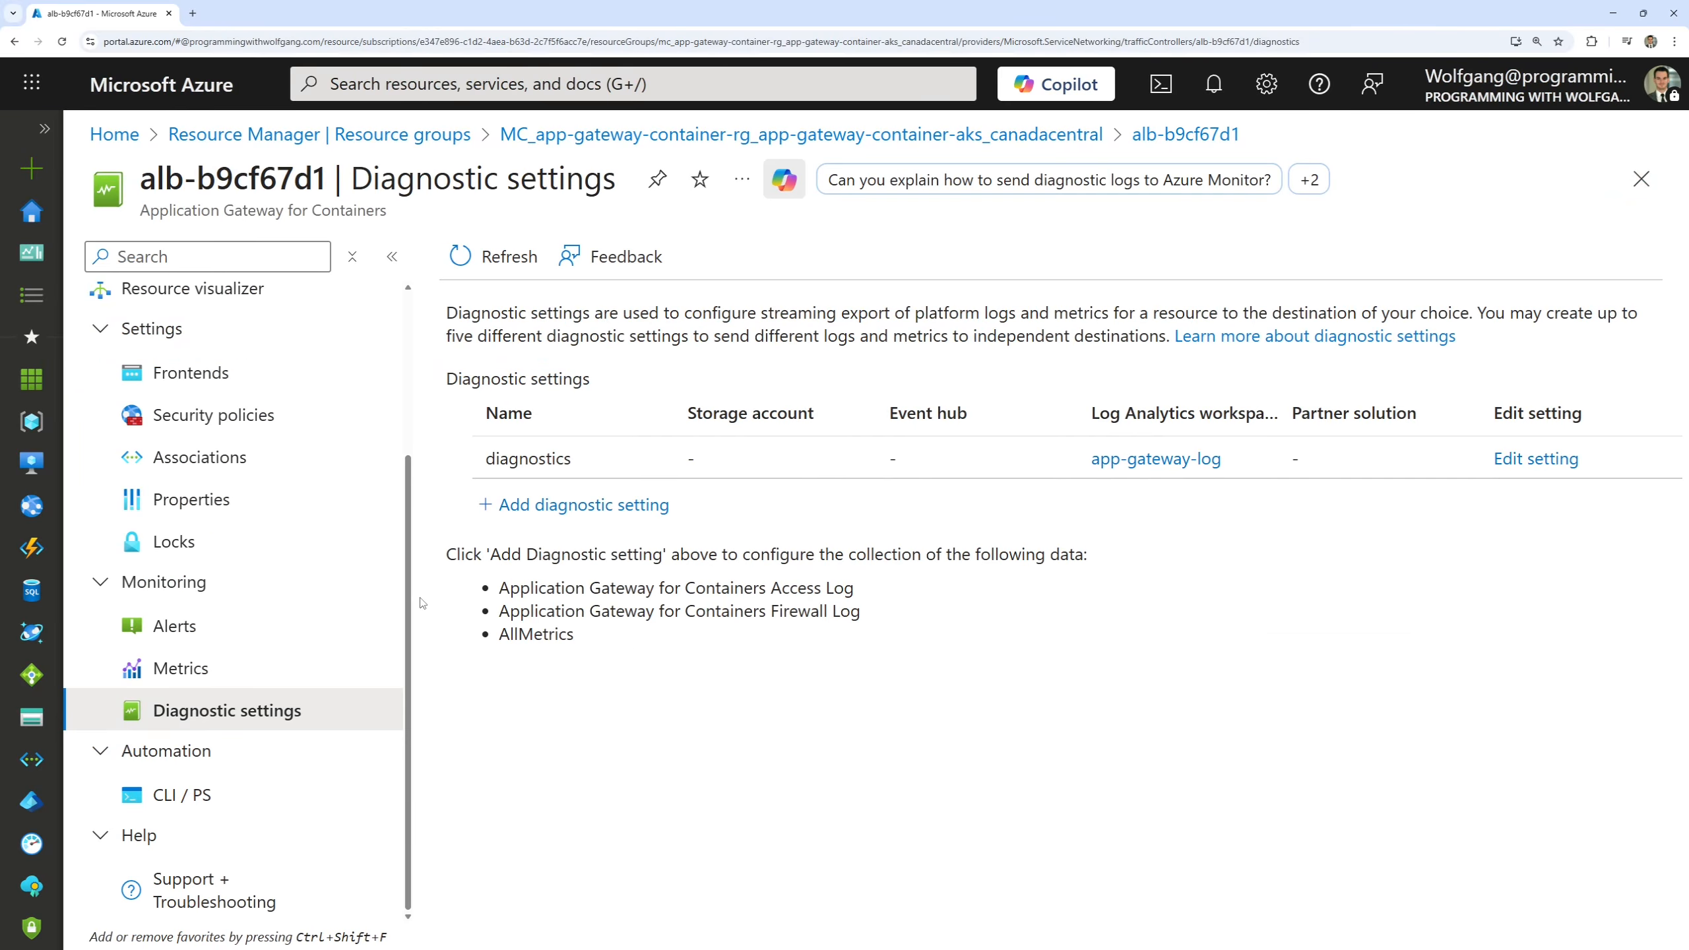
# Visit the gateway's alerts and chart its Total Requests metric.
pyautogui.click(219, 638)
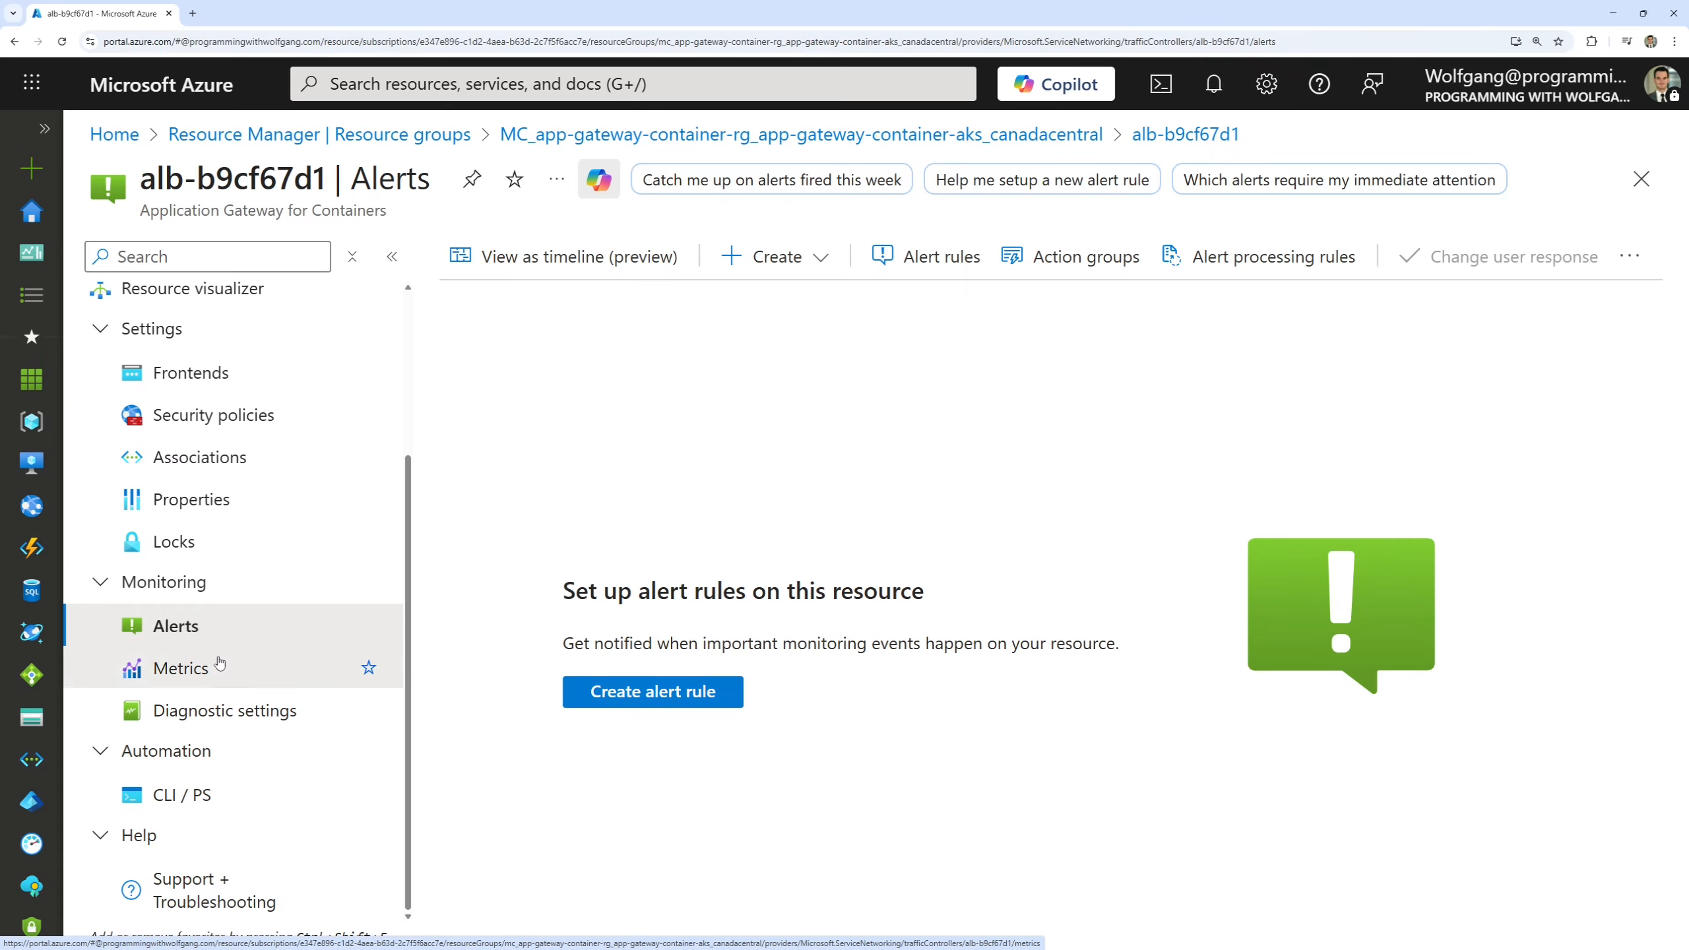
pyautogui.click(220, 661)
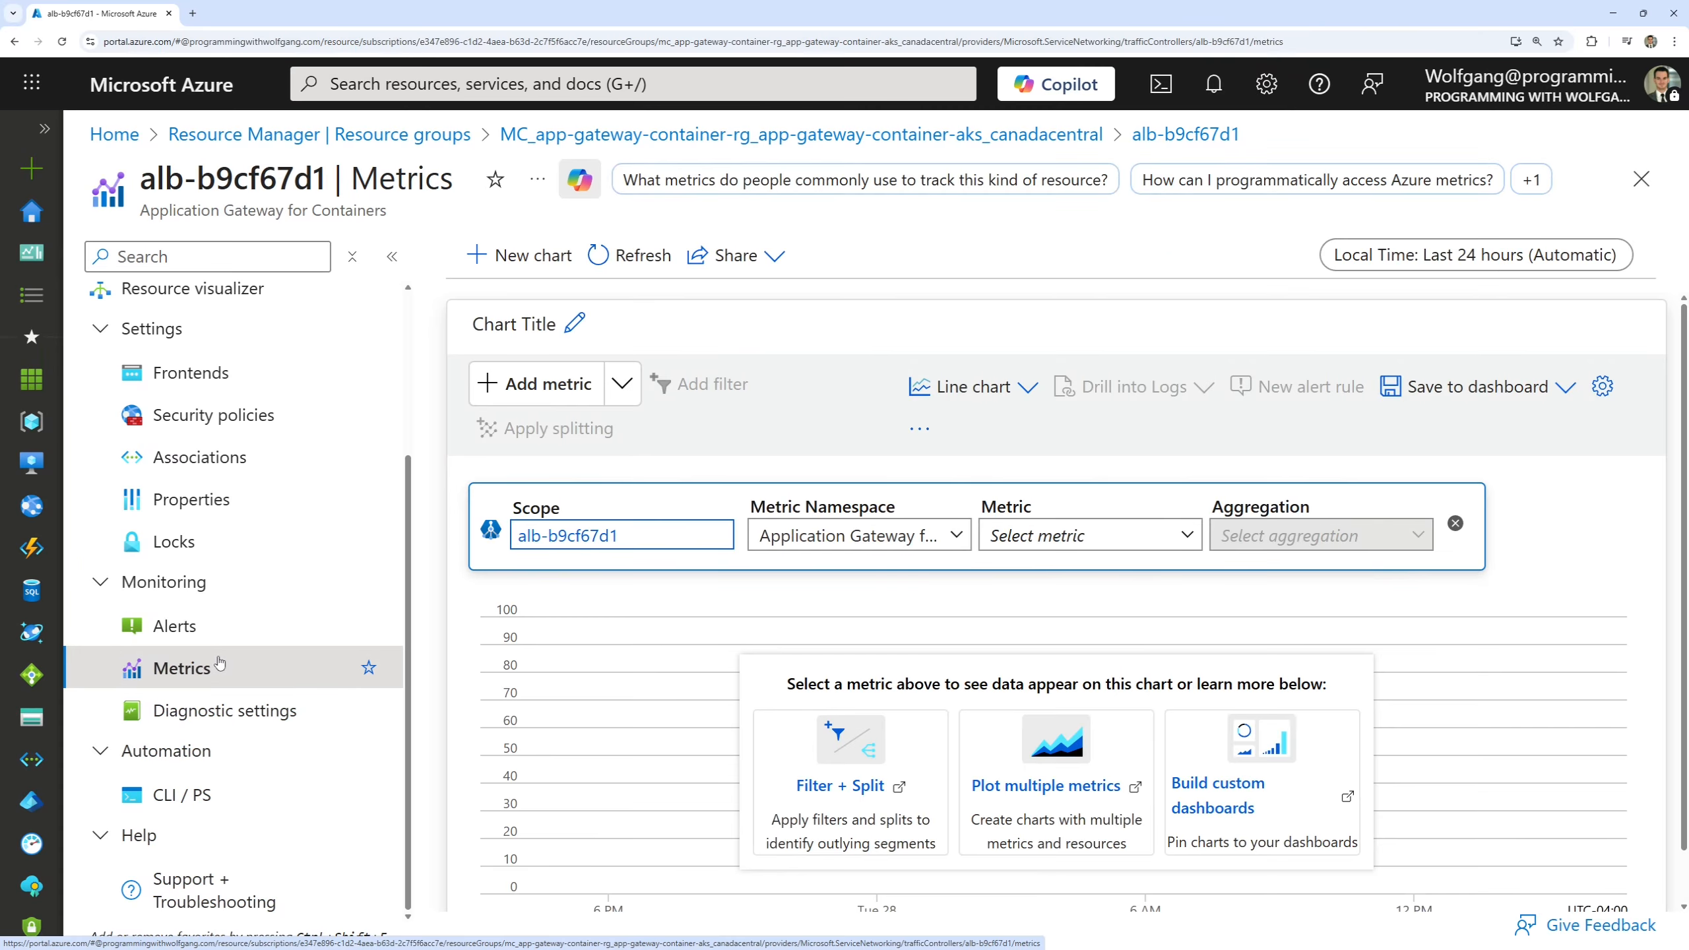
pyautogui.click(389, 260)
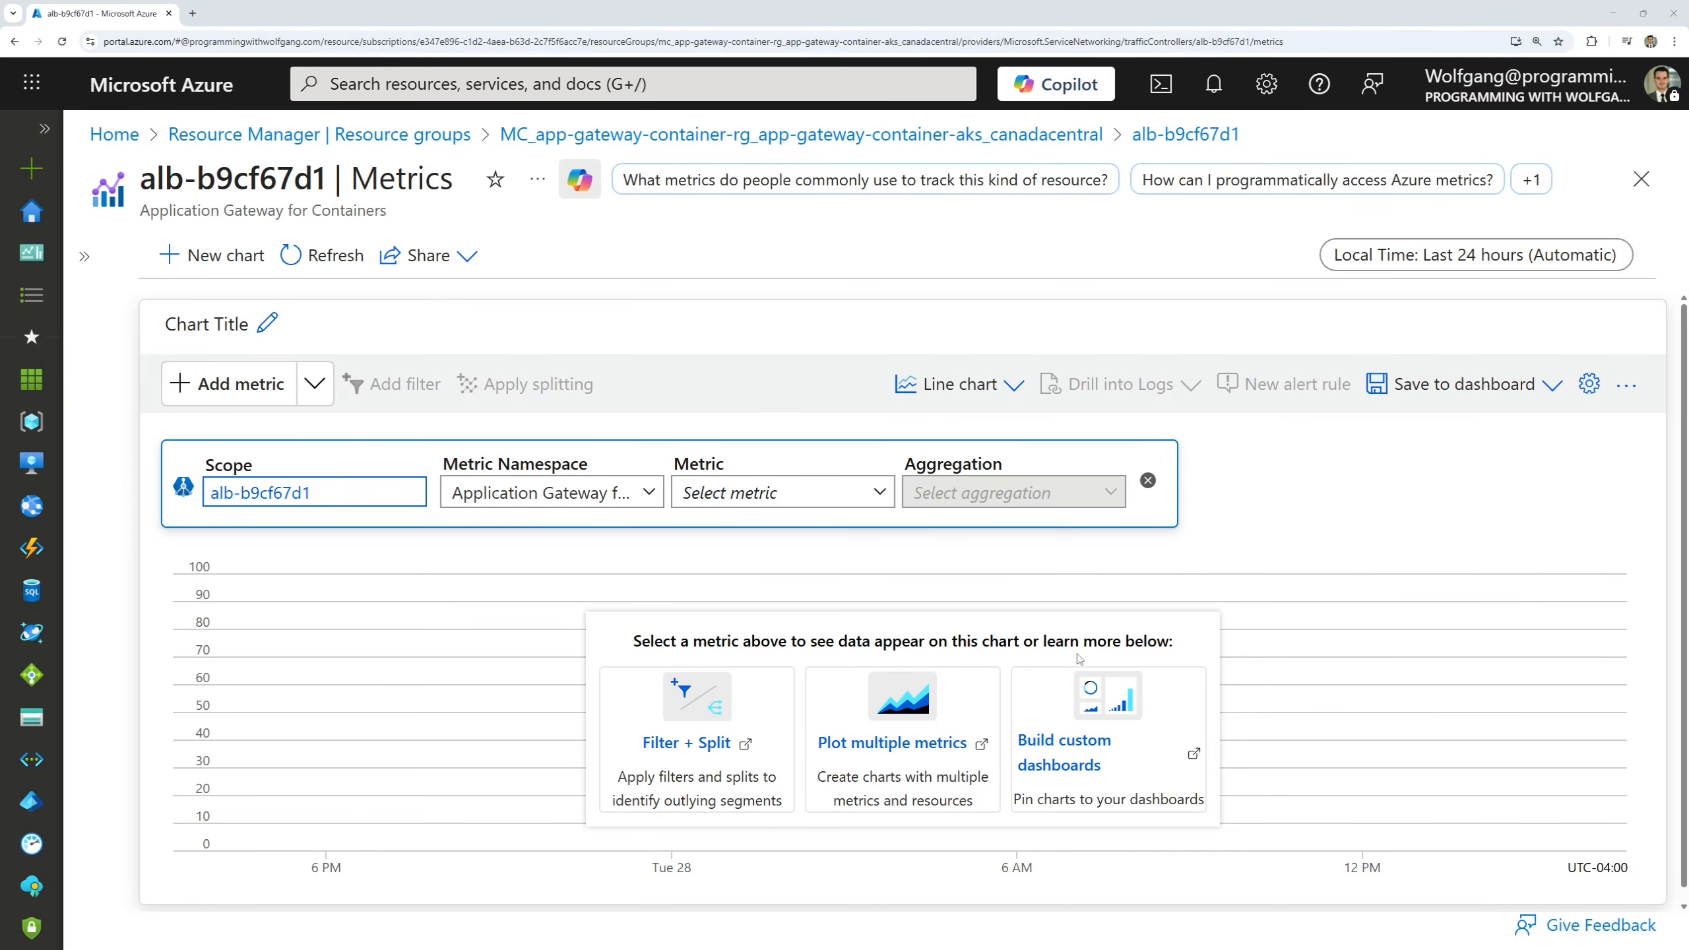
pyautogui.click(861, 494)
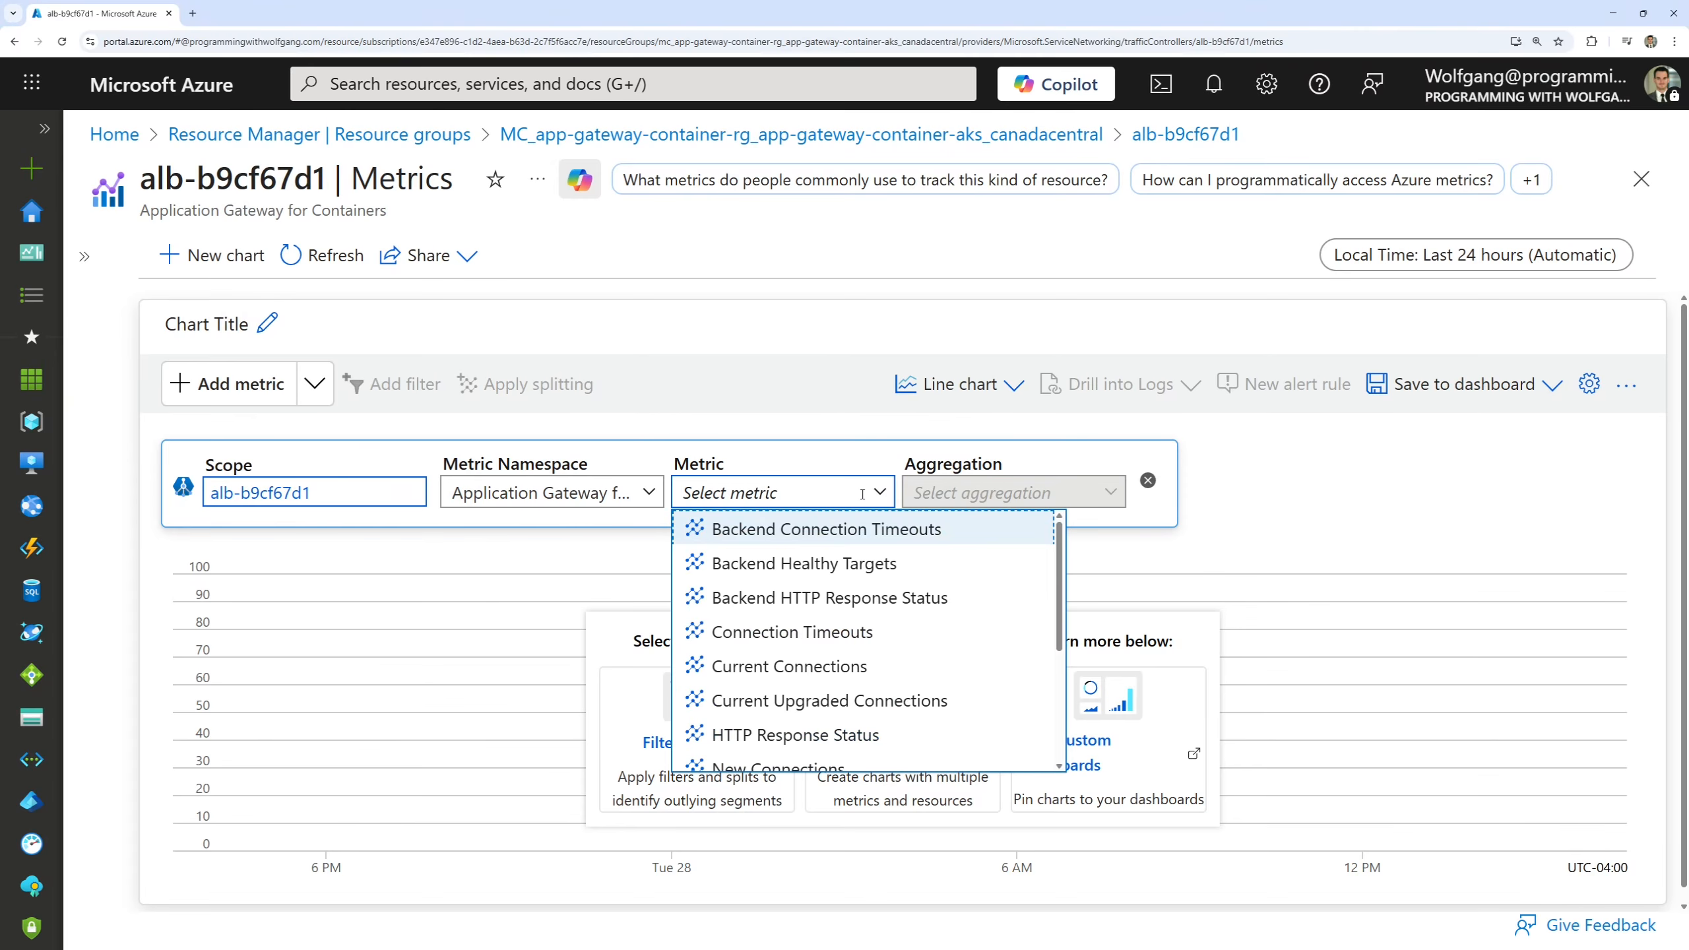
pyautogui.write('total')
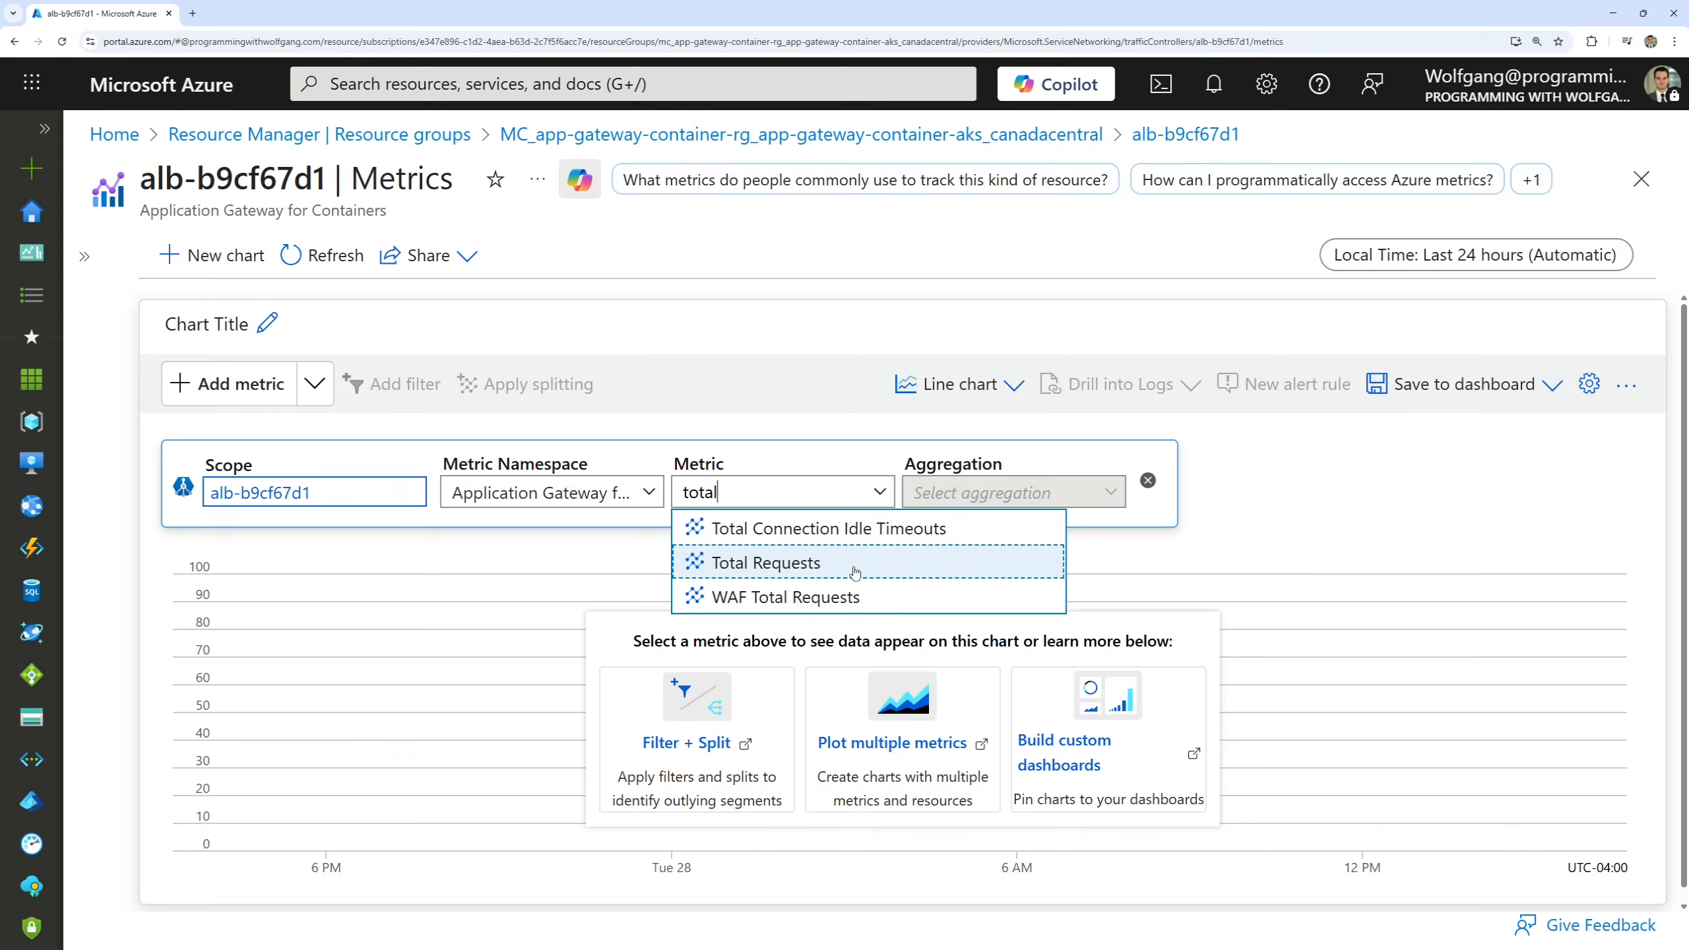
pyautogui.click(855, 572)
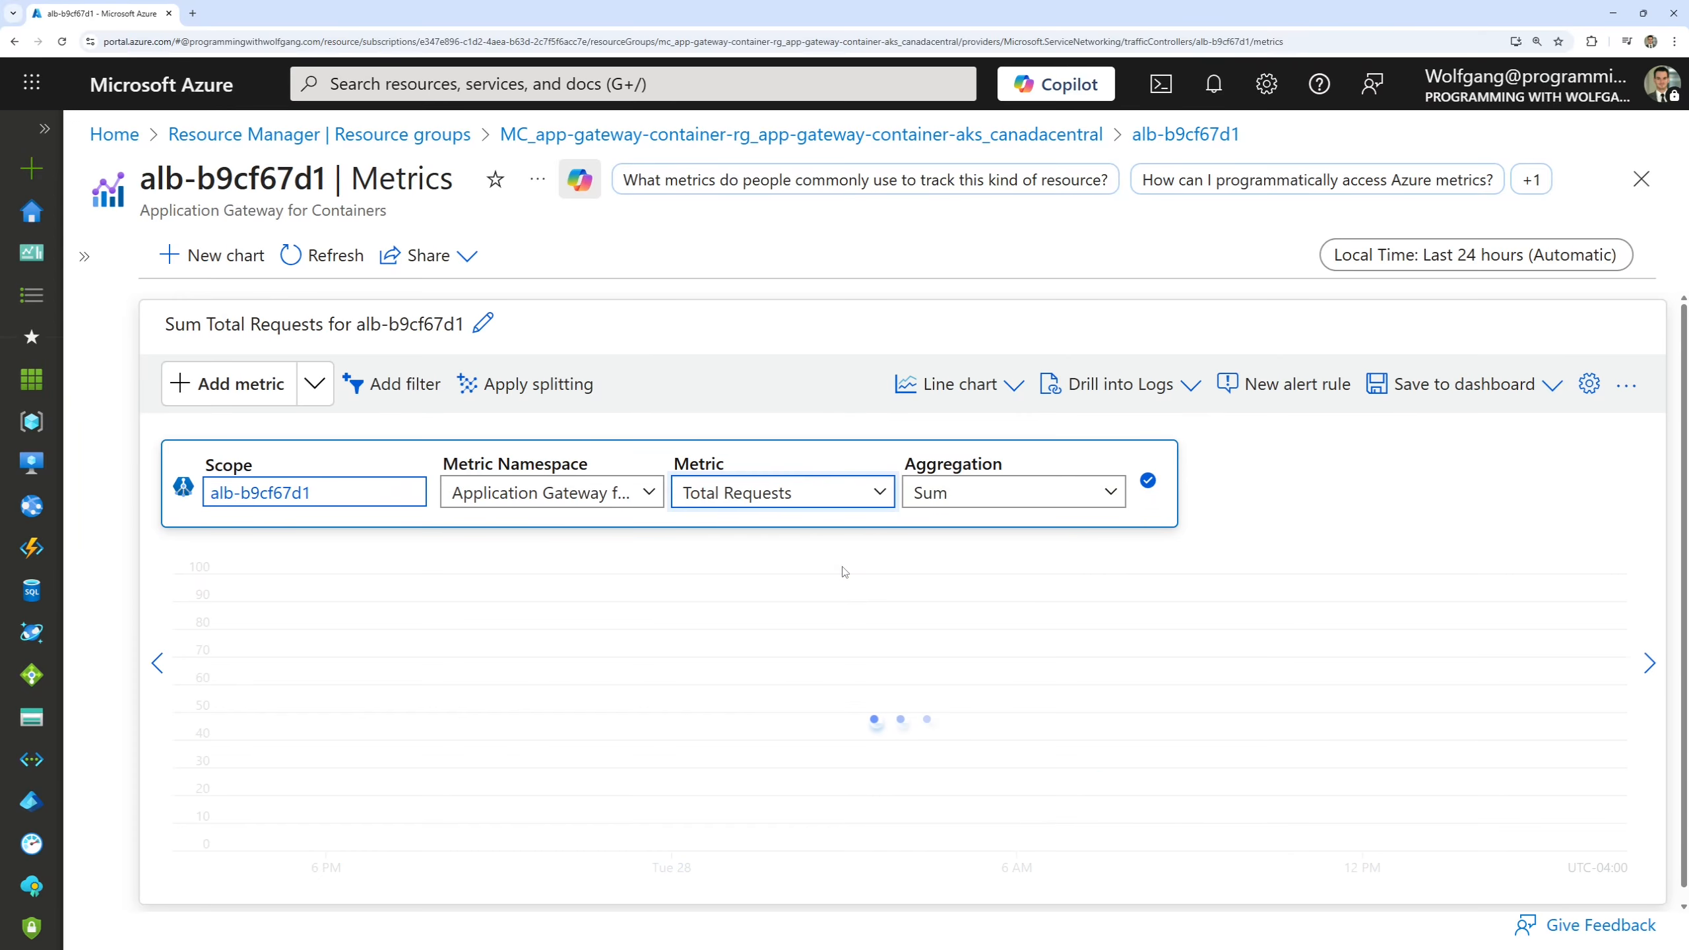
# Check the aggregation options for Total Requests and examine the traffic spikes in the chart.
pyautogui.click(1076, 496)
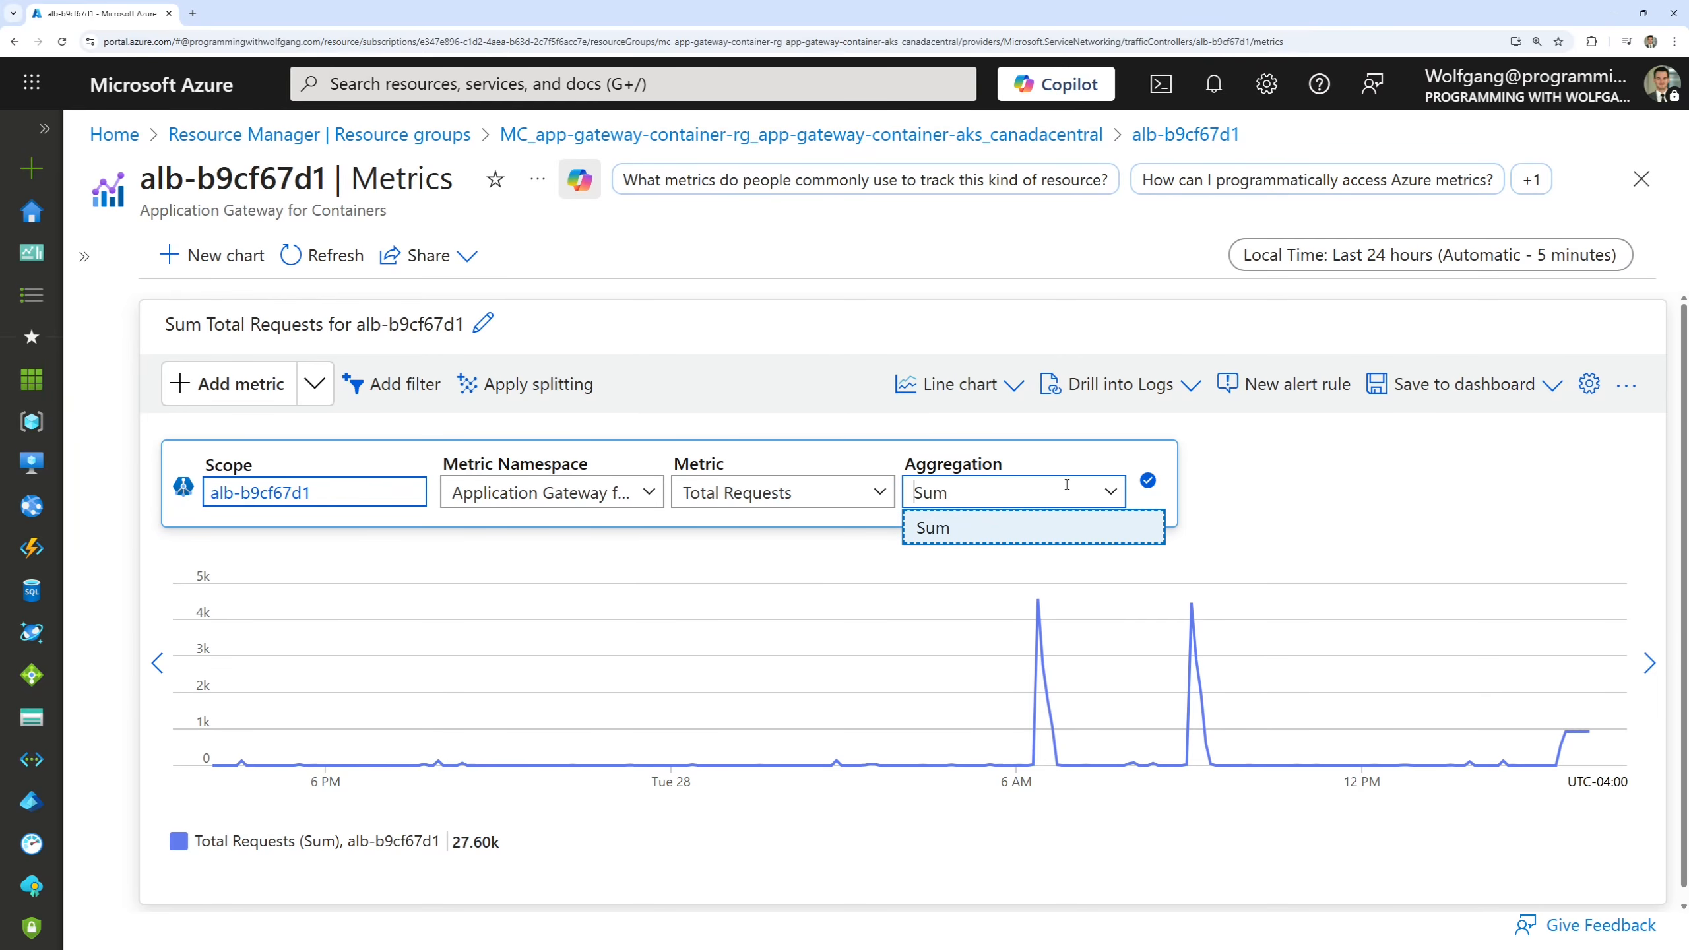
pyautogui.click(1029, 467)
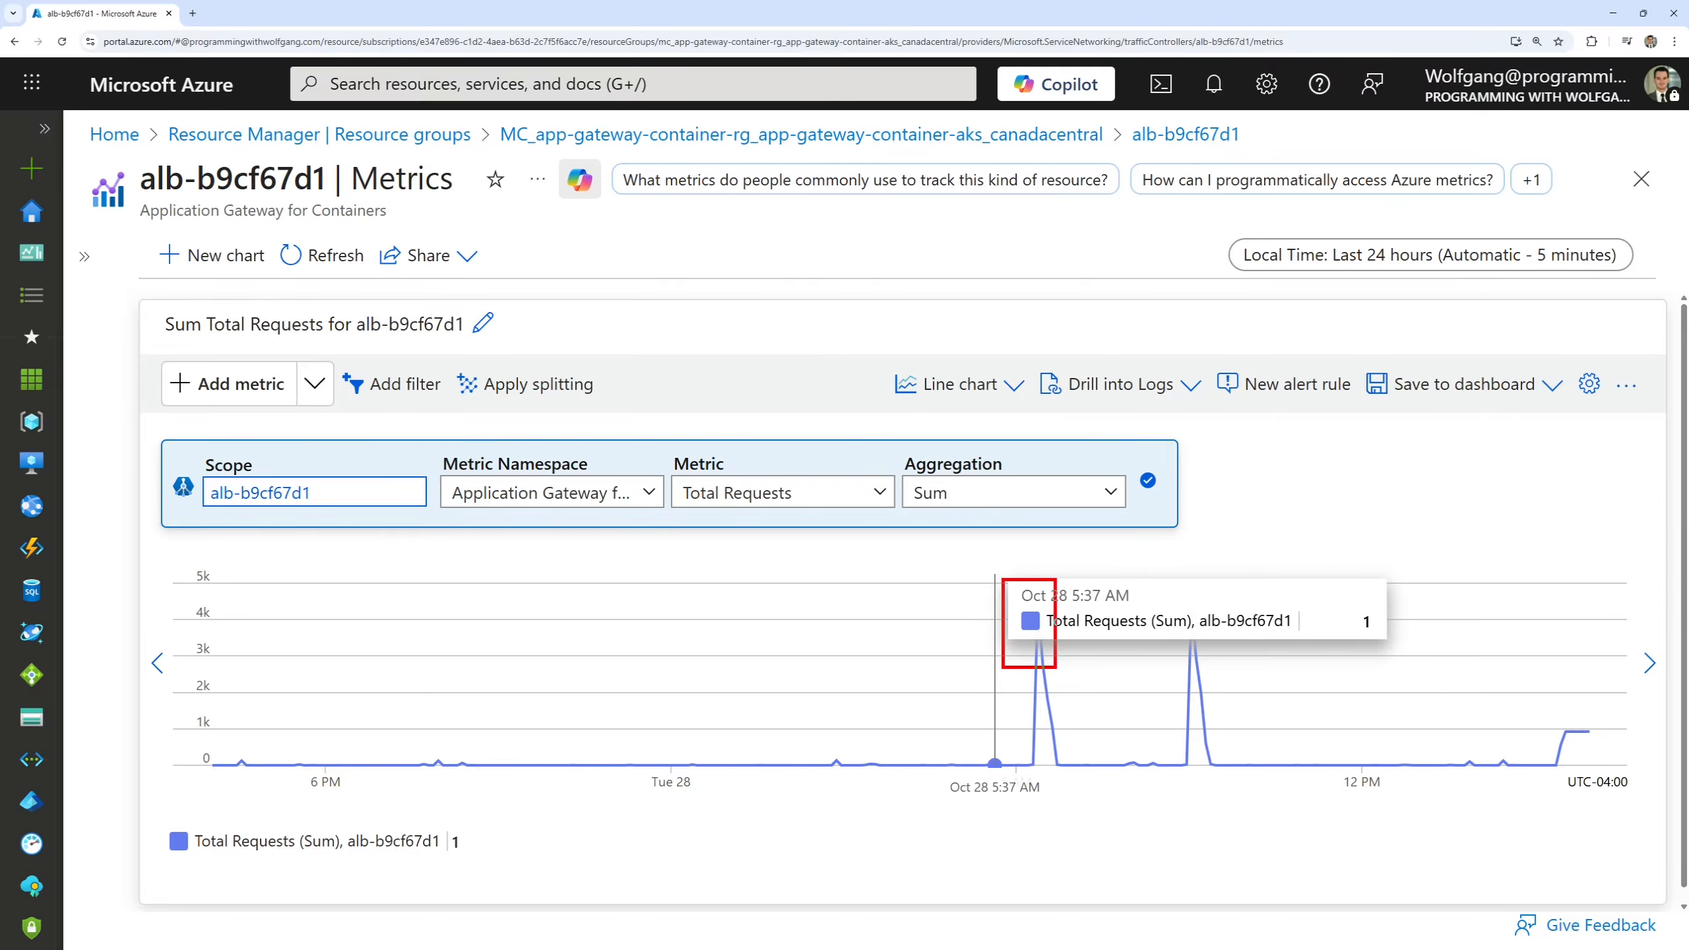
pyautogui.press('Escape')
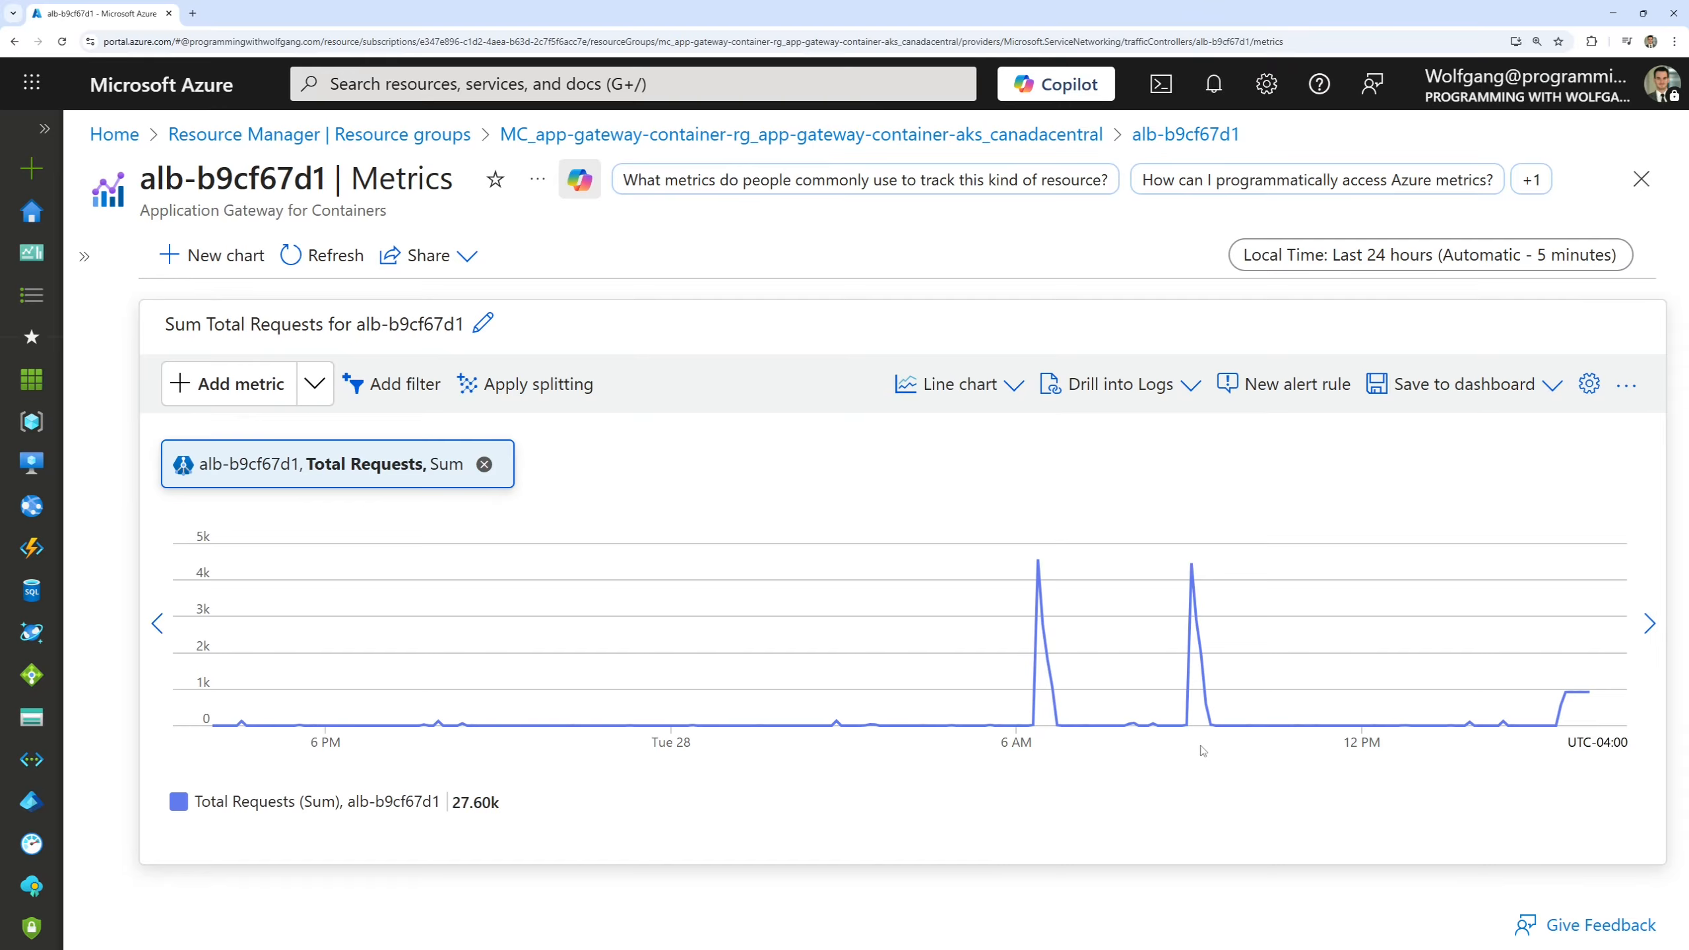
pyautogui.hotkey('ctrl', '2')
pyautogui.moveTo(1234, 749); pyautogui.dragTo(1162, 539)
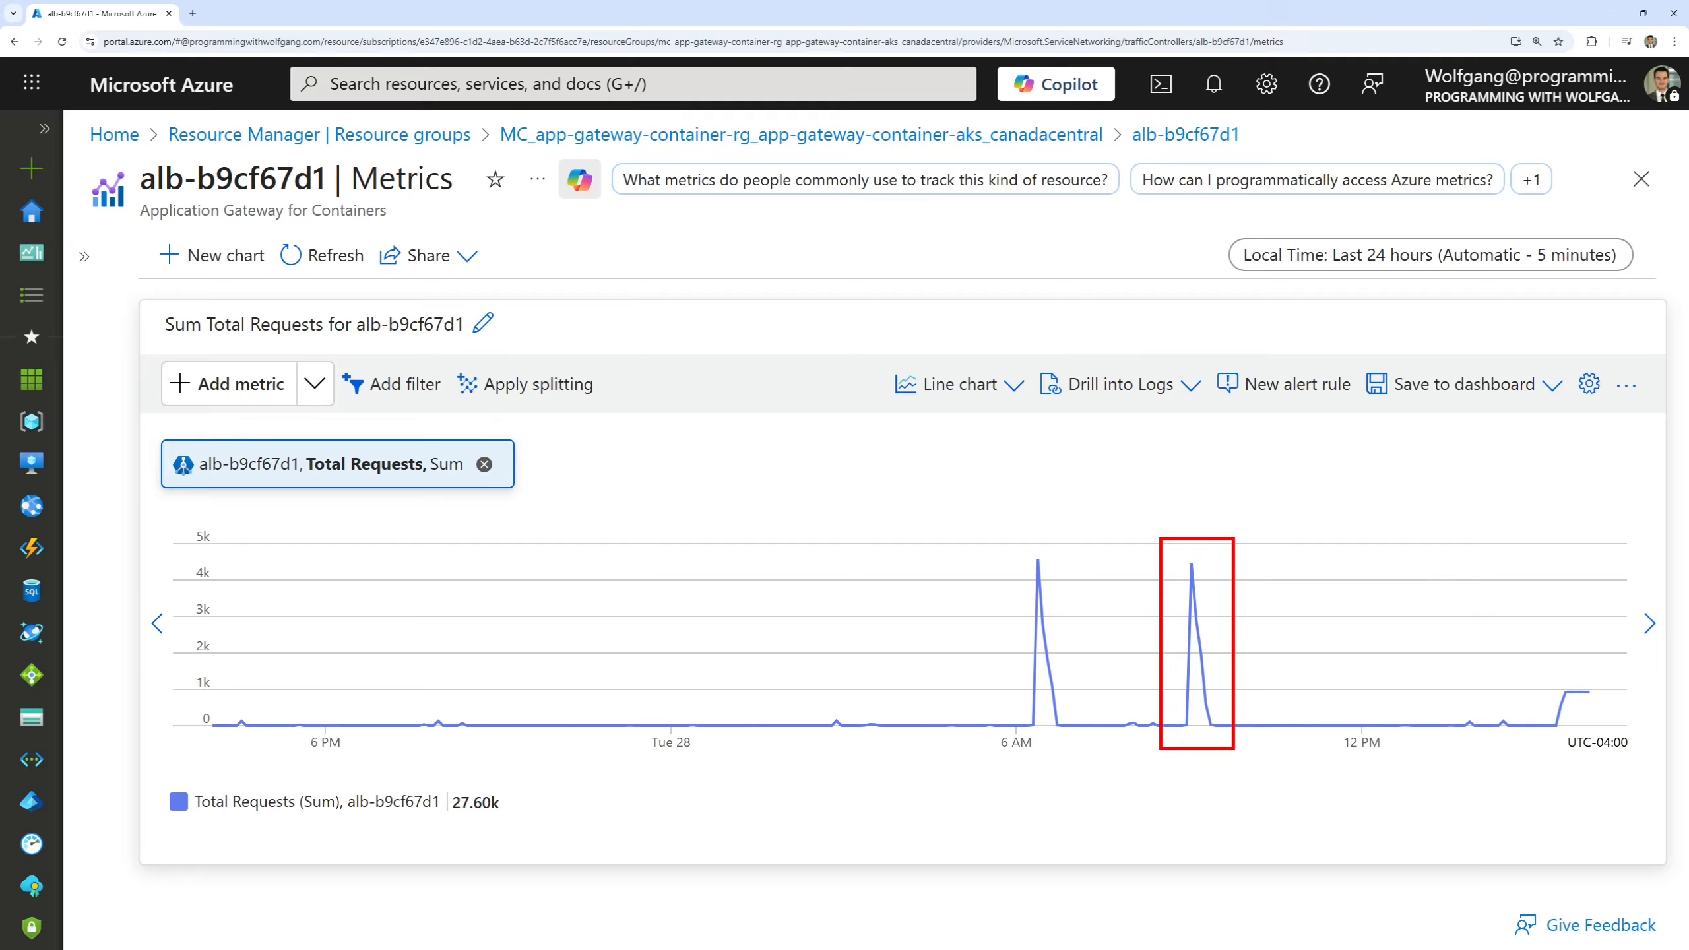
pyautogui.press('Escape')
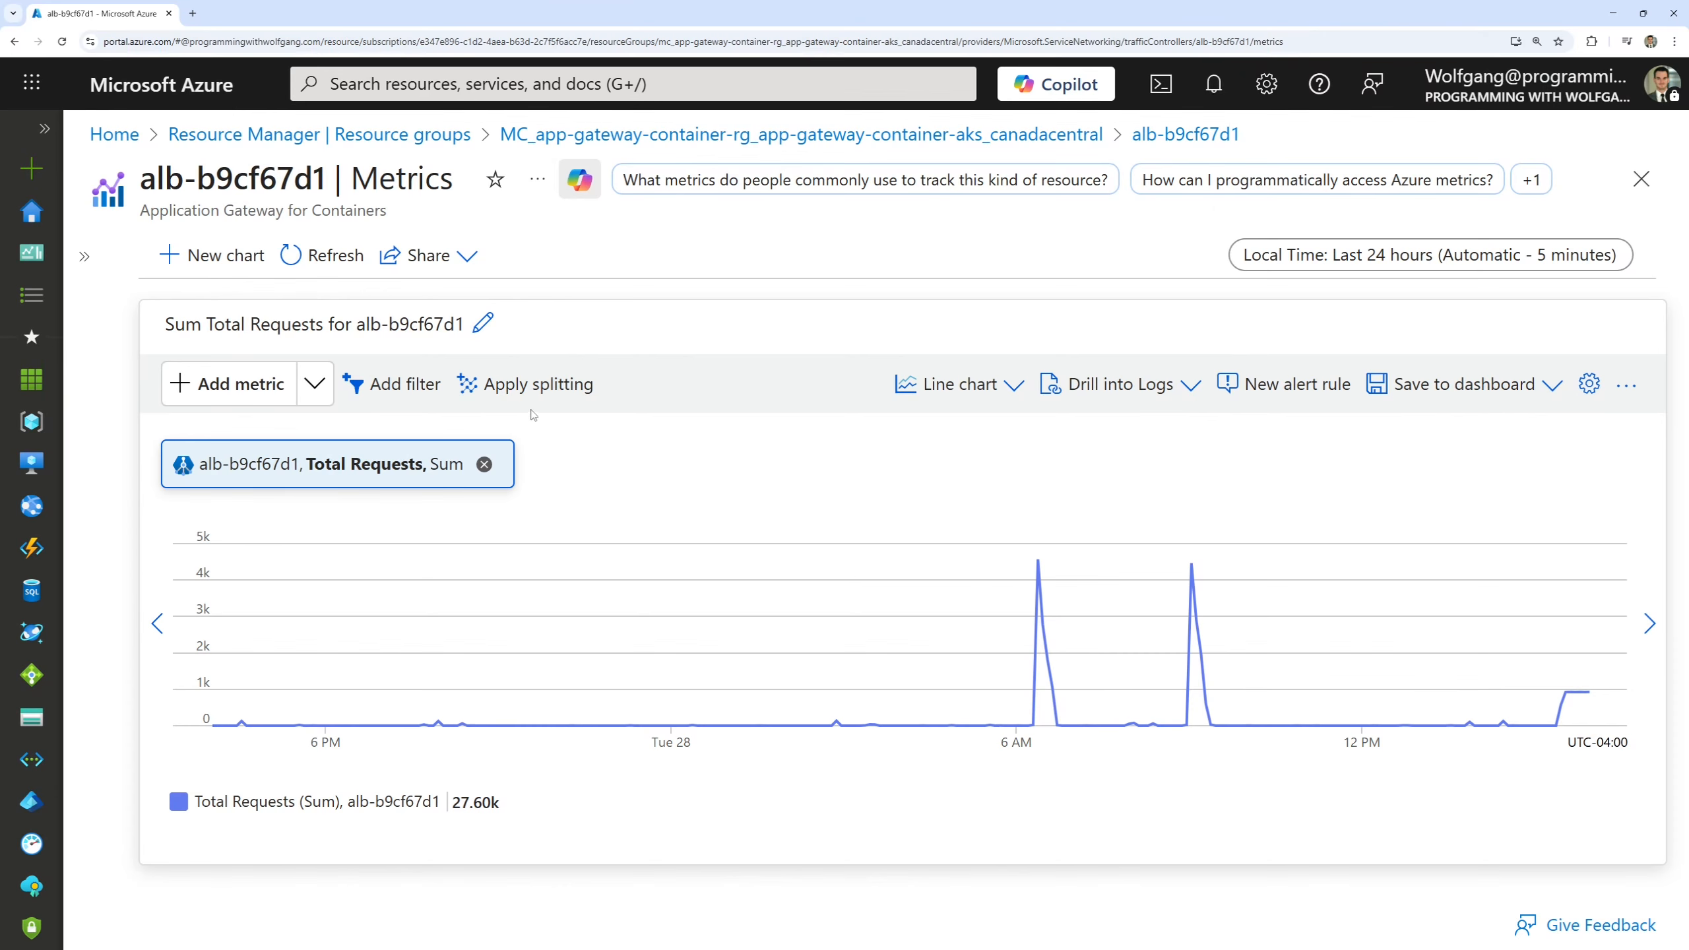
# Split the Total Requests chart by Frontend, check the sort options, and inspect the request total for port 80.
pyautogui.click(540, 391)
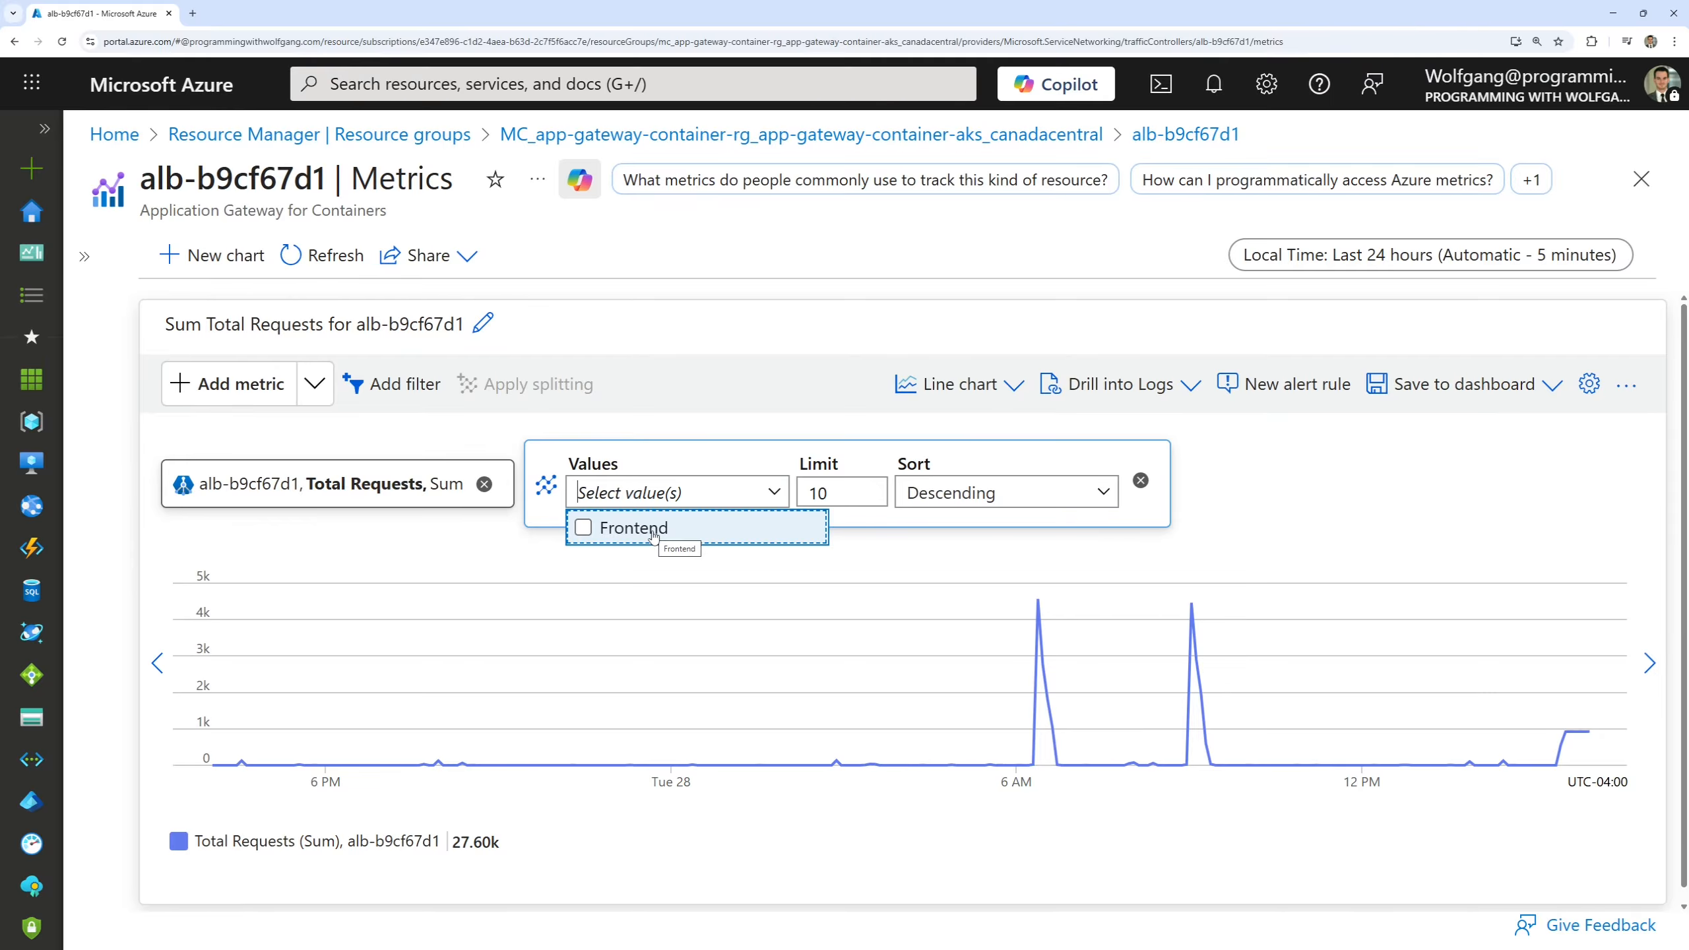
pyautogui.click(584, 528)
pyautogui.click(1064, 472)
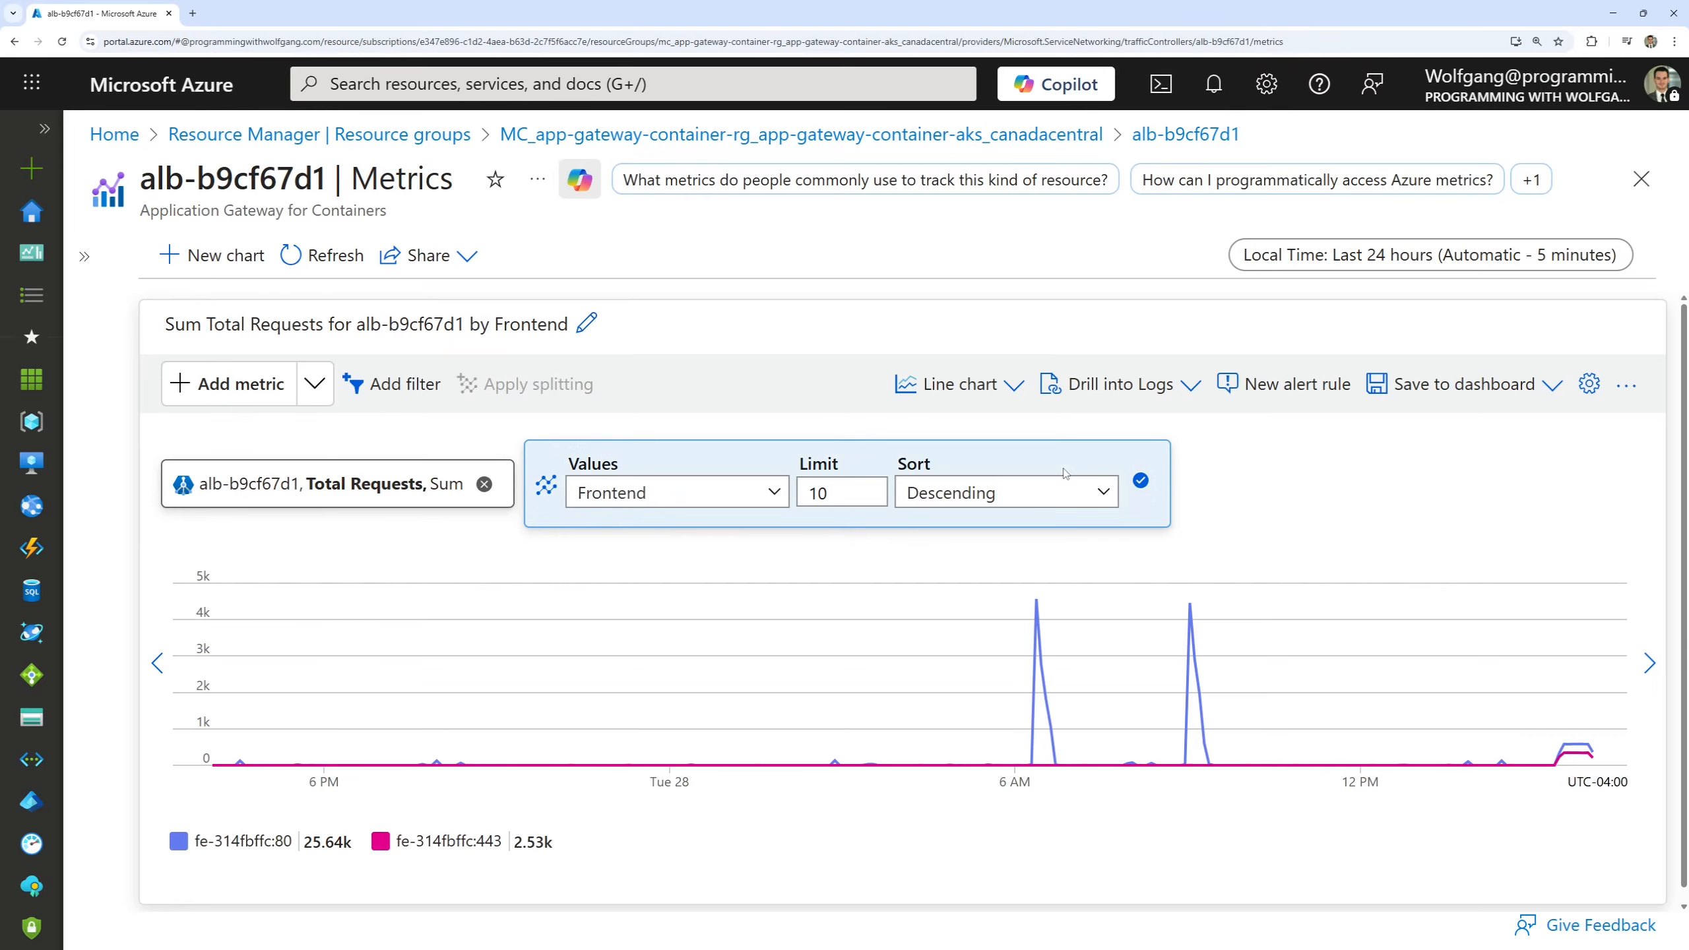
pyautogui.click(1102, 495)
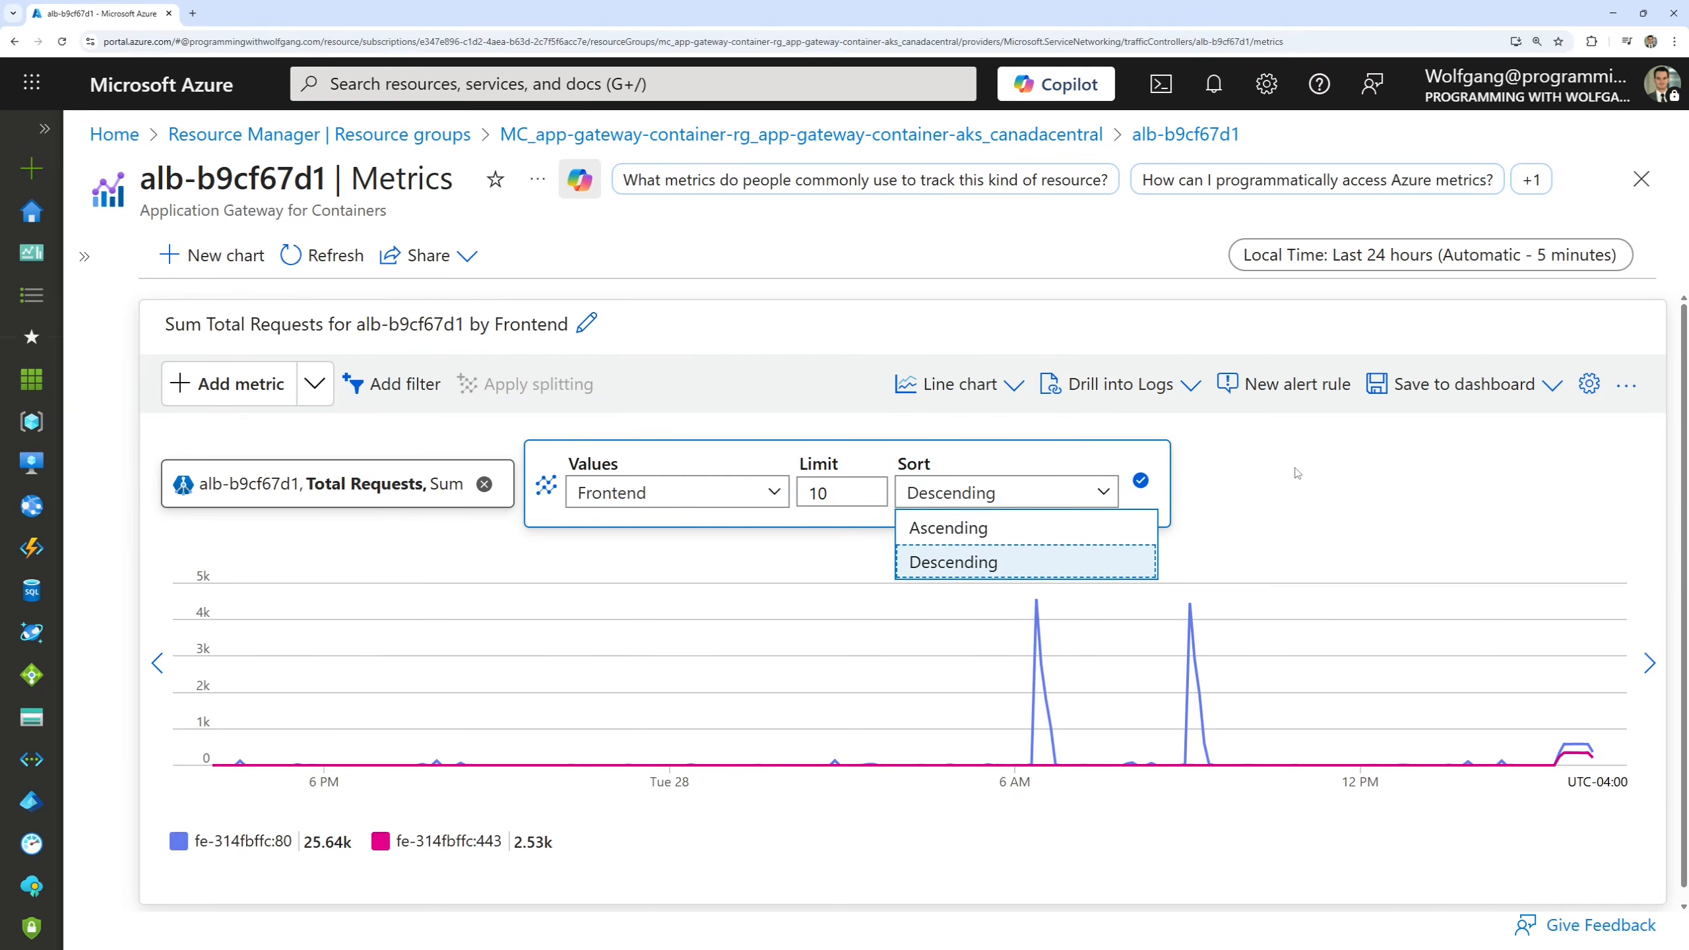
pyautogui.click(1141, 481)
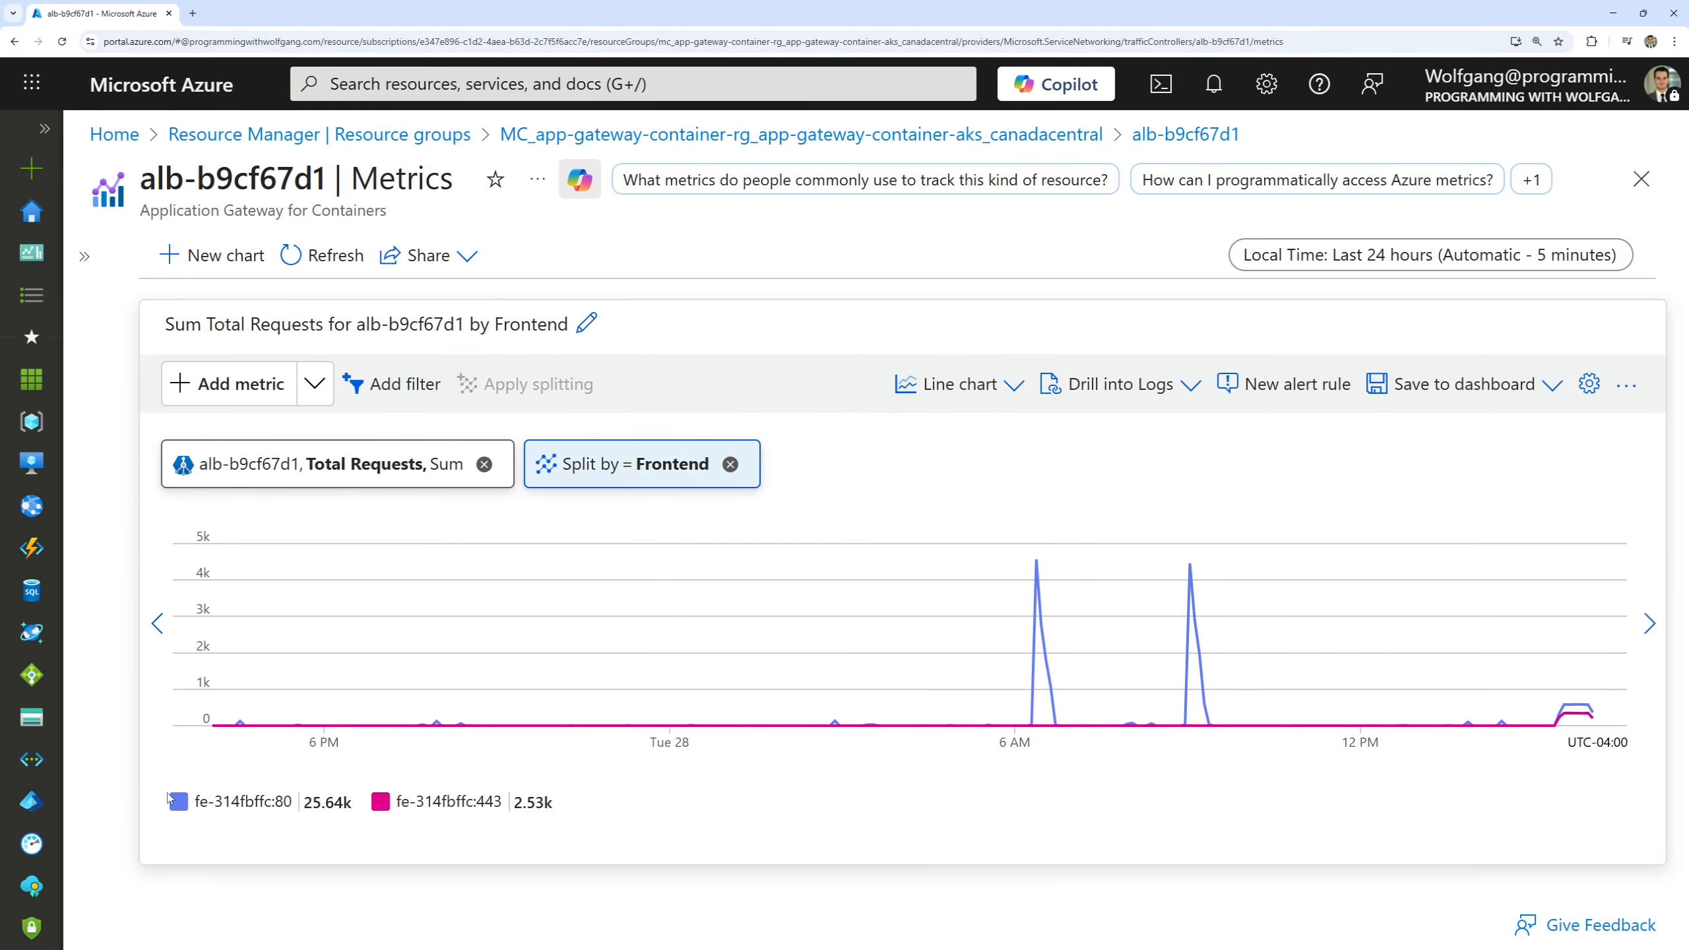
pyautogui.moveTo(152, 770); pyautogui.dragTo(365, 834)
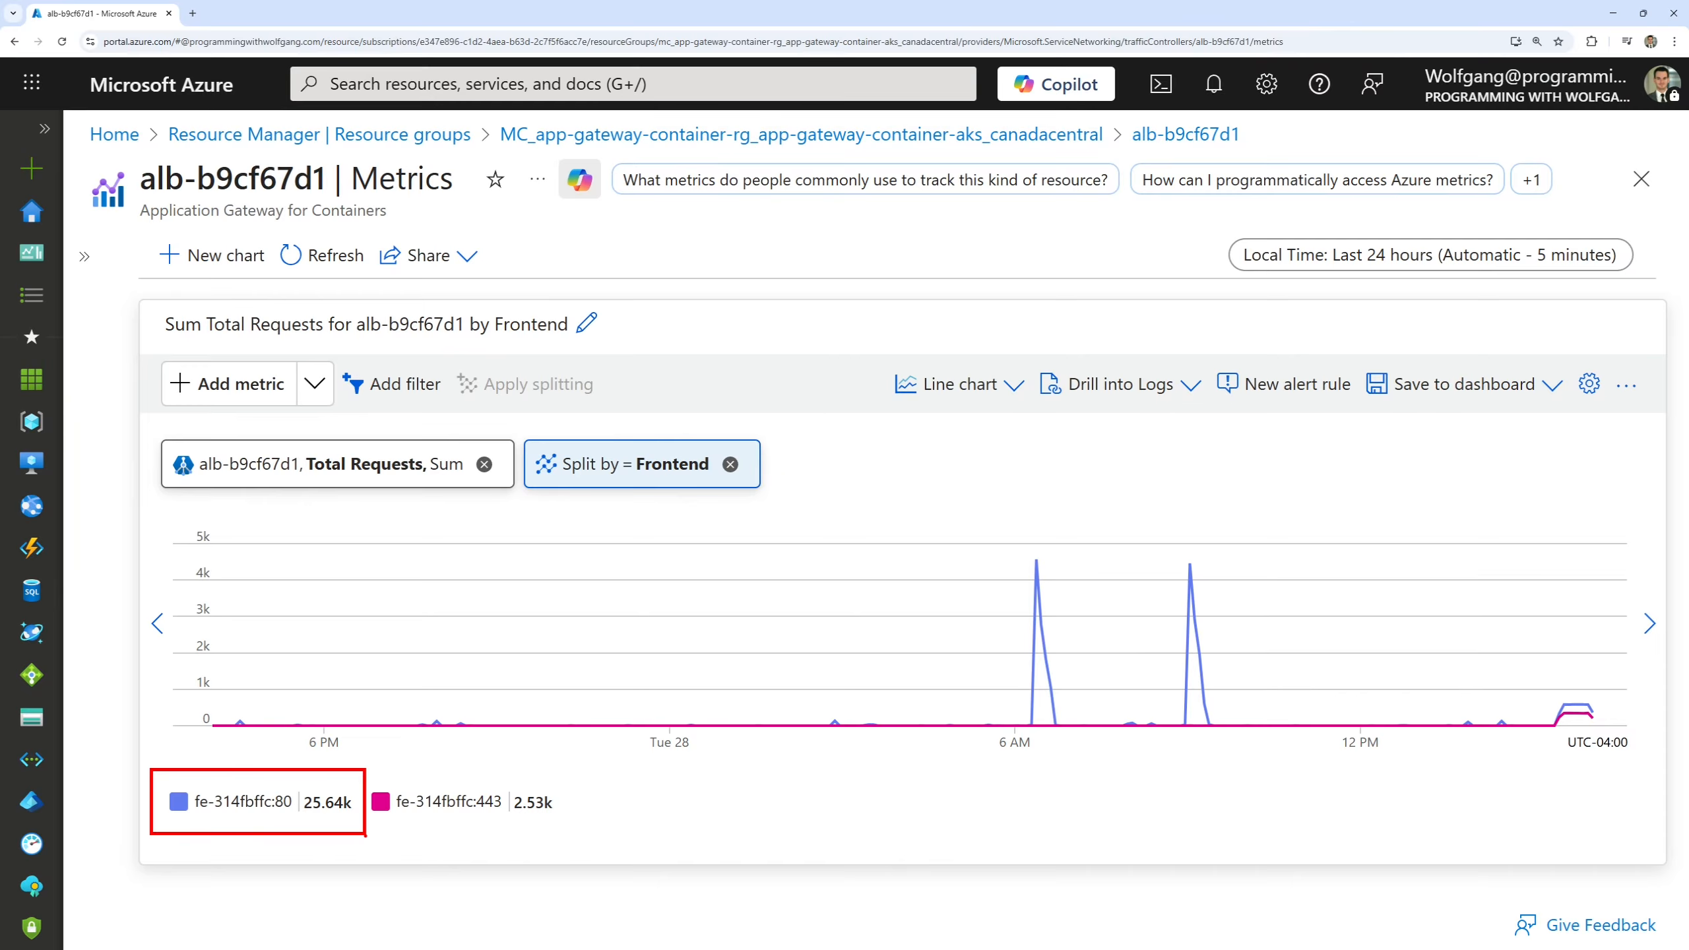
# Compare the request totals of the port 80 and port 443 frontends and examine the most recent traffic in the chart.
pyautogui.moveTo(372, 776); pyautogui.dragTo(567, 829)
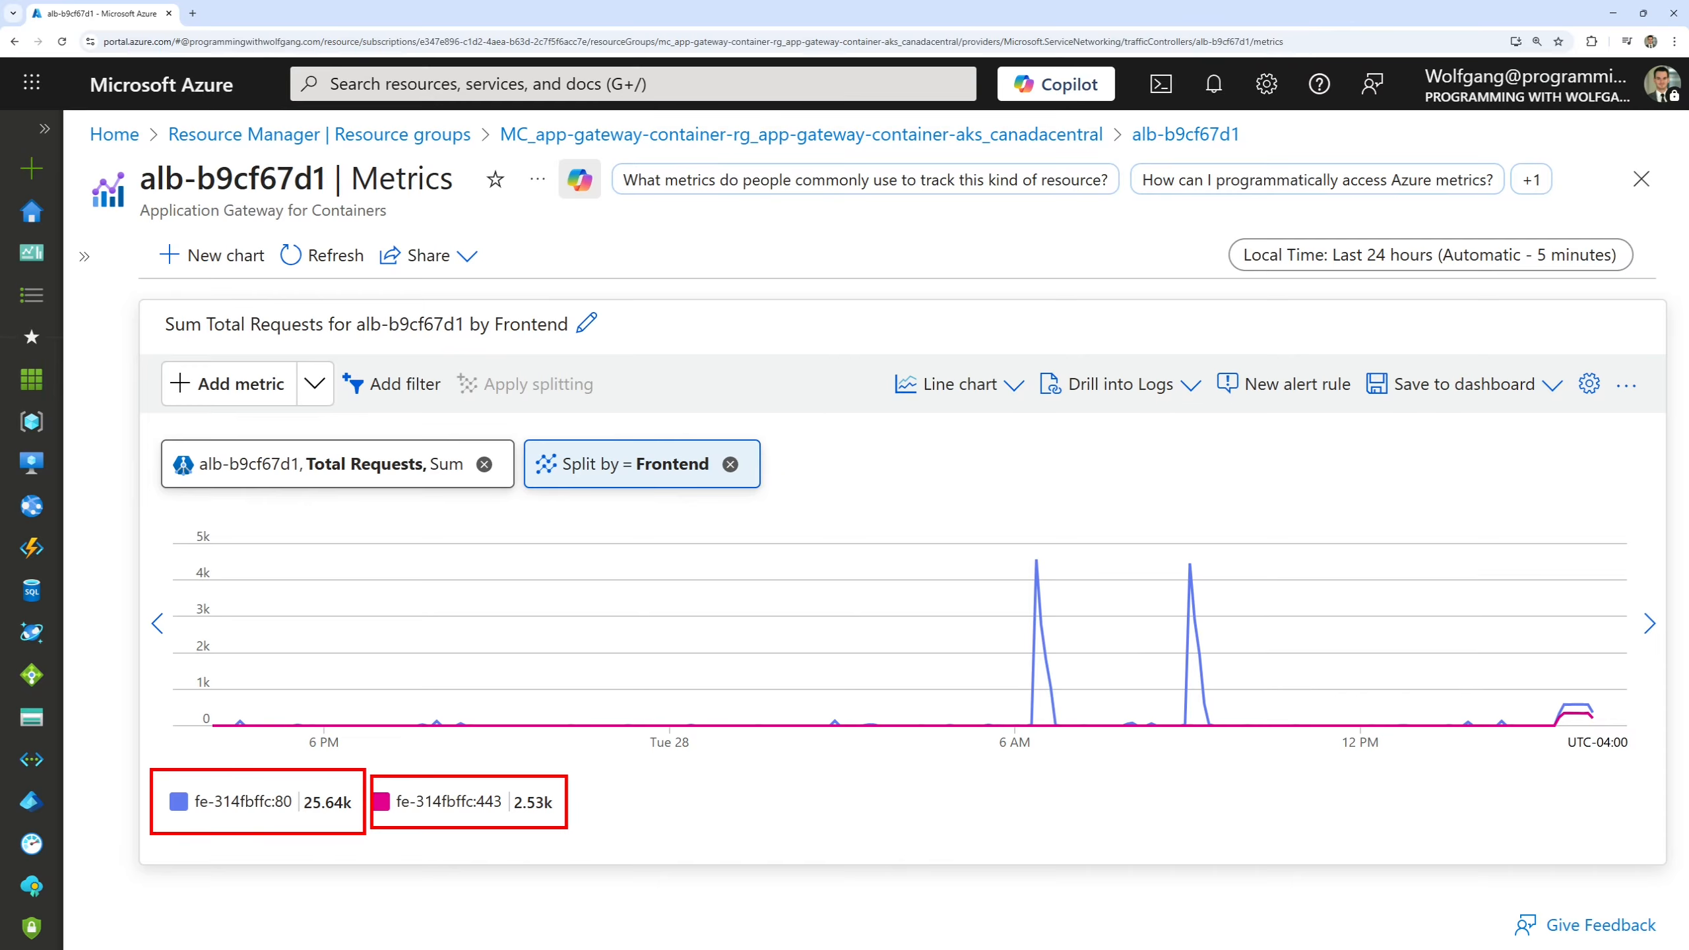
pyautogui.press('Escape')
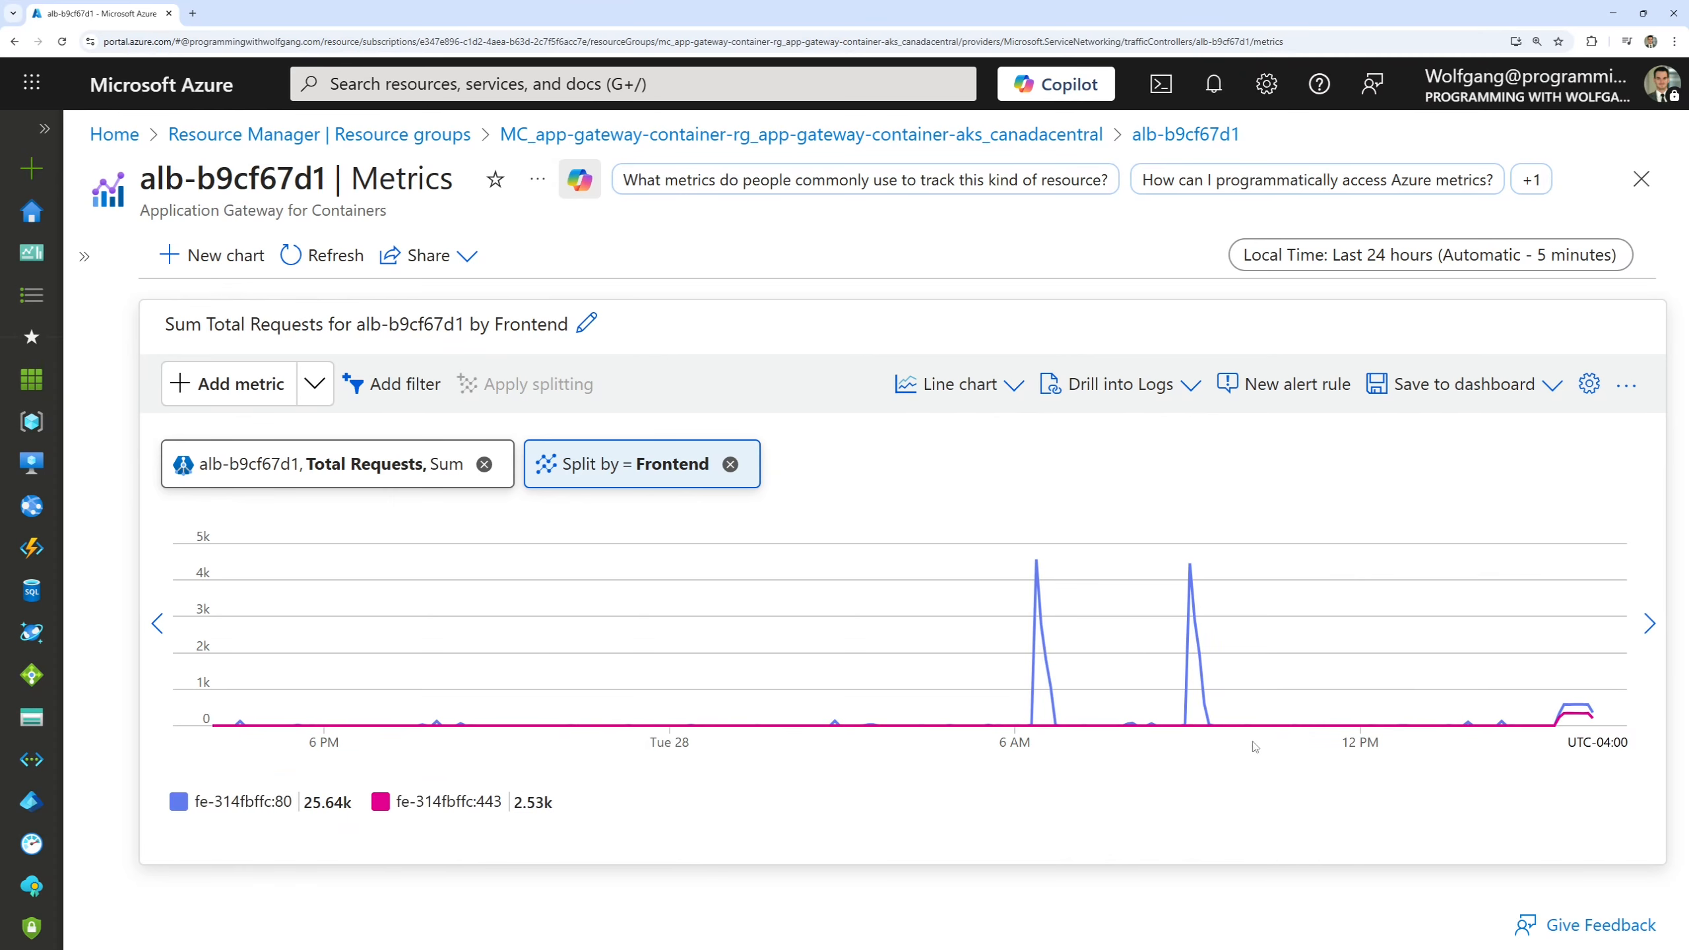
pyautogui.hotkey('ctrl', '2')
pyautogui.moveTo(1543, 741); pyautogui.dragTo(1613, 689)
pyautogui.press('Escape')
# Set the metrics chart's time range to Last 30 minutes.
pyautogui.click(1455, 263)
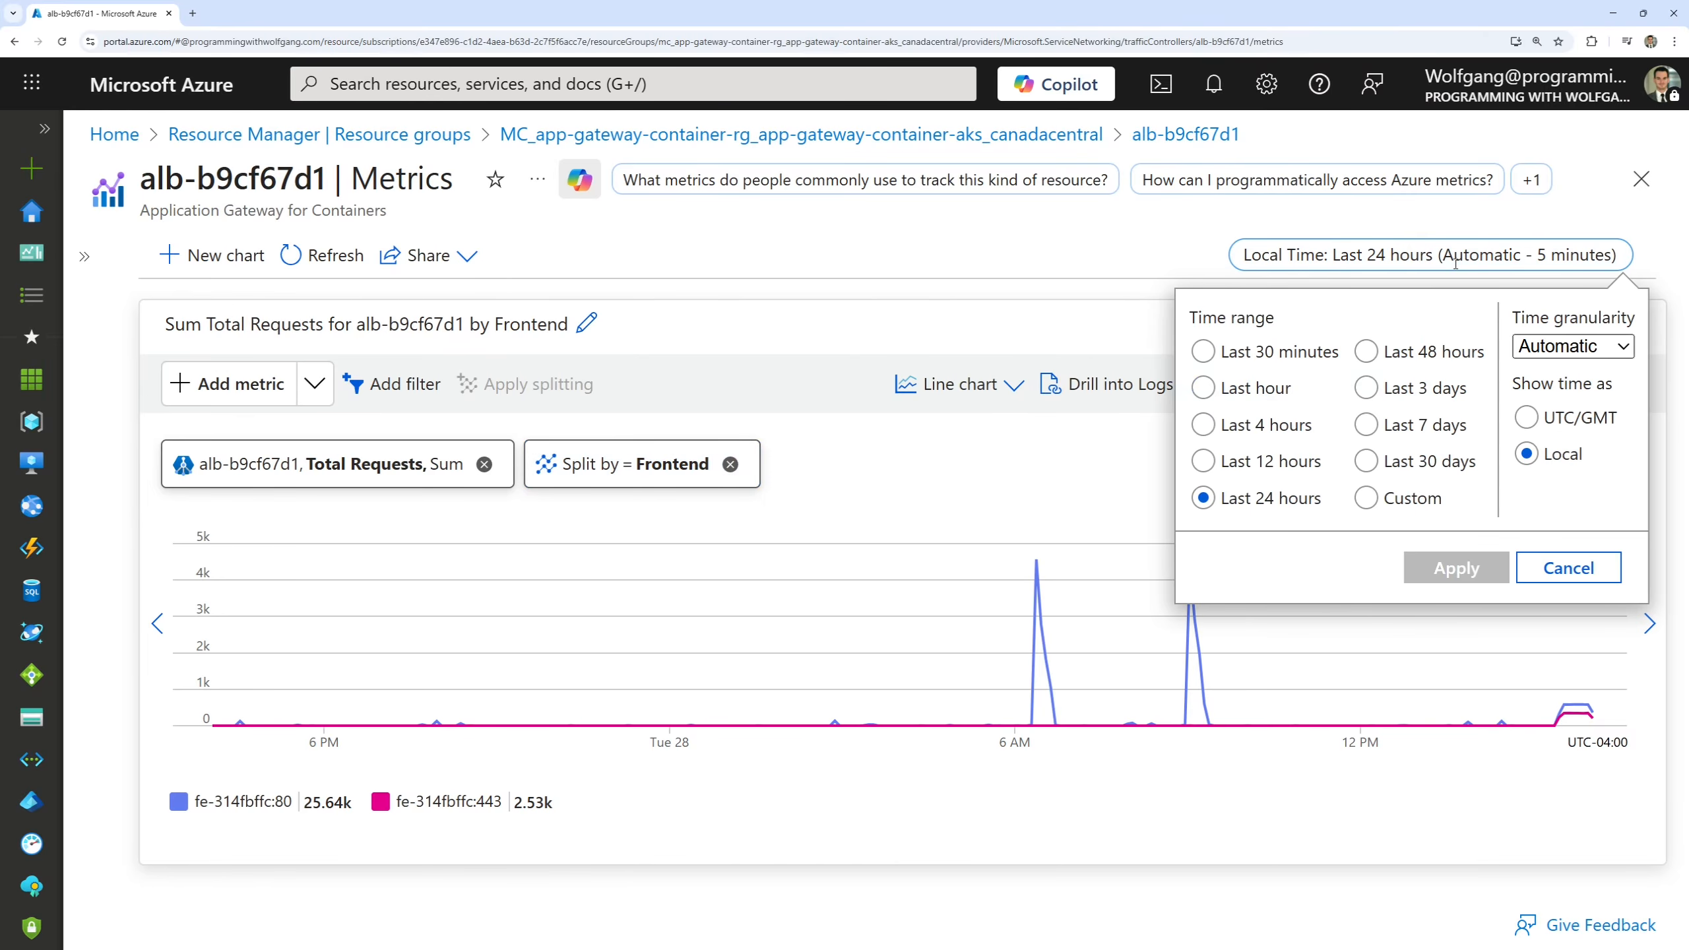
pyautogui.click(1286, 359)
pyautogui.click(1455, 568)
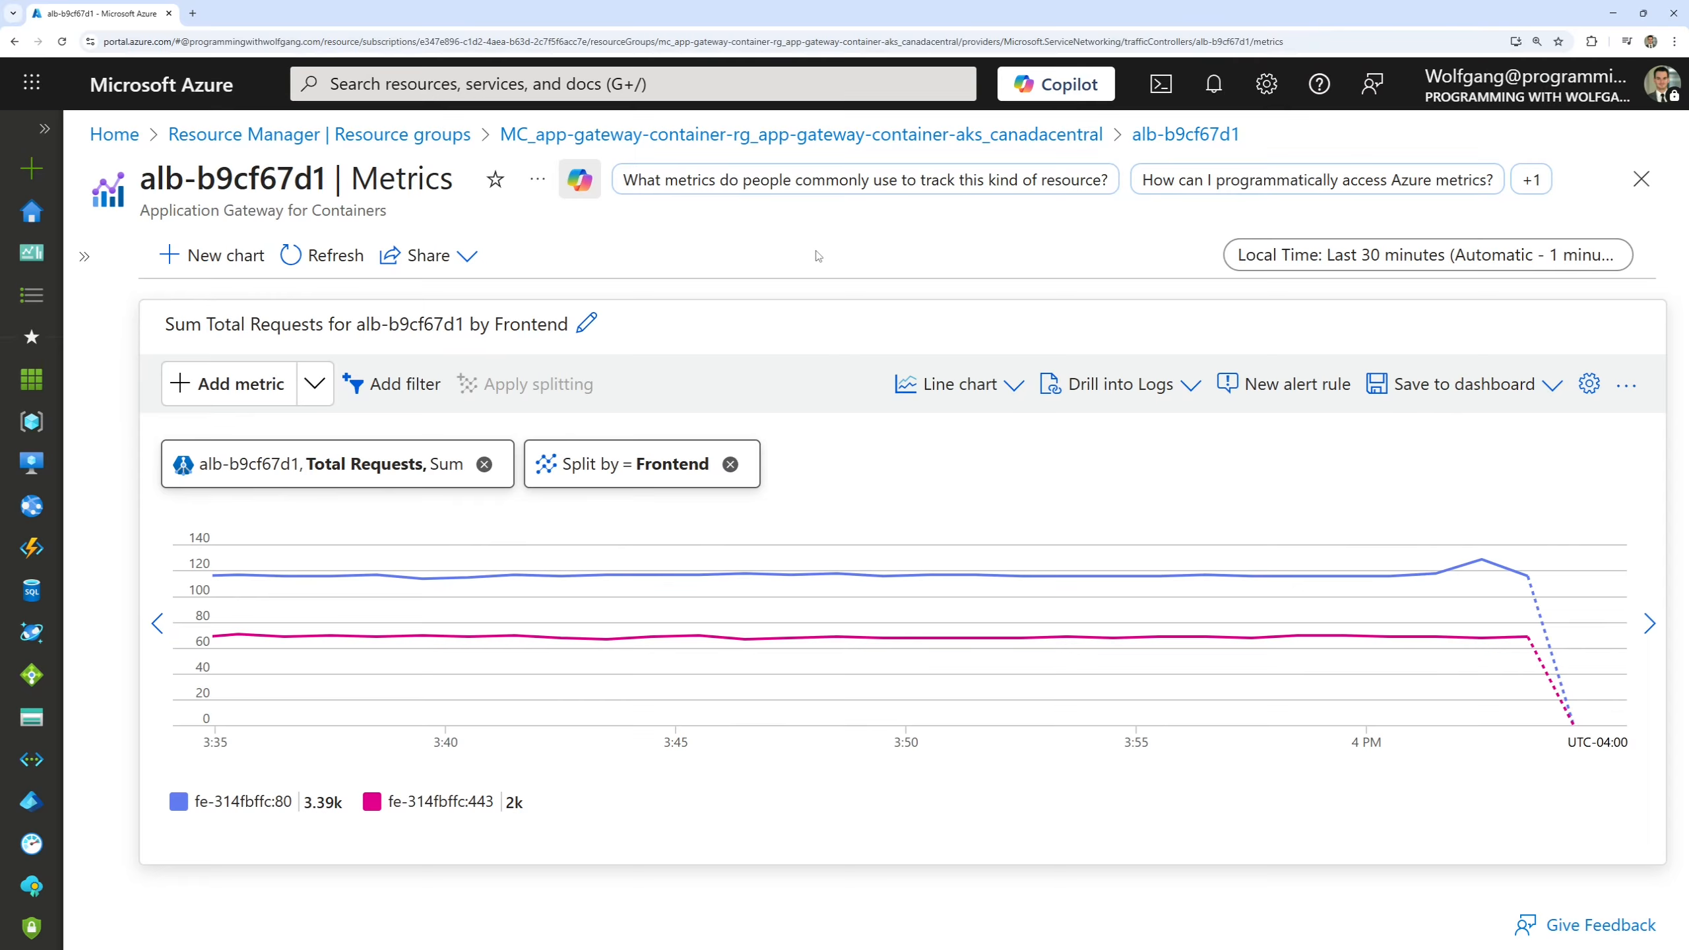
# Replace the Total Requests metric in the chart with HTTP Response Status.
pyautogui.click(485, 465)
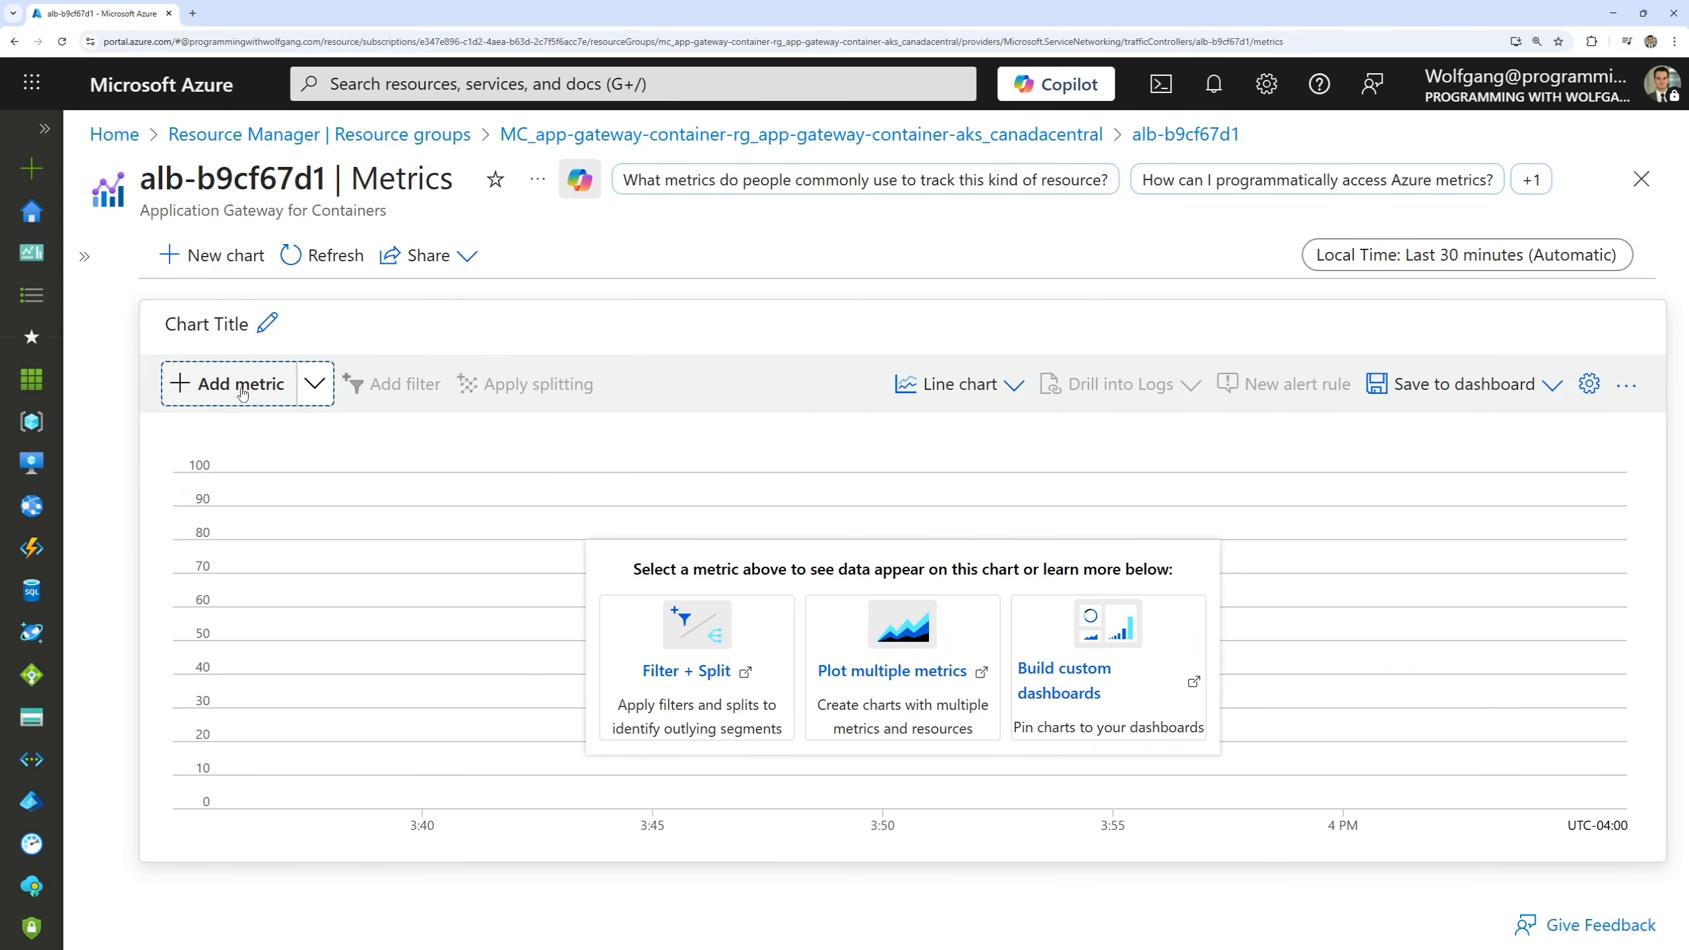
pyautogui.click(234, 384)
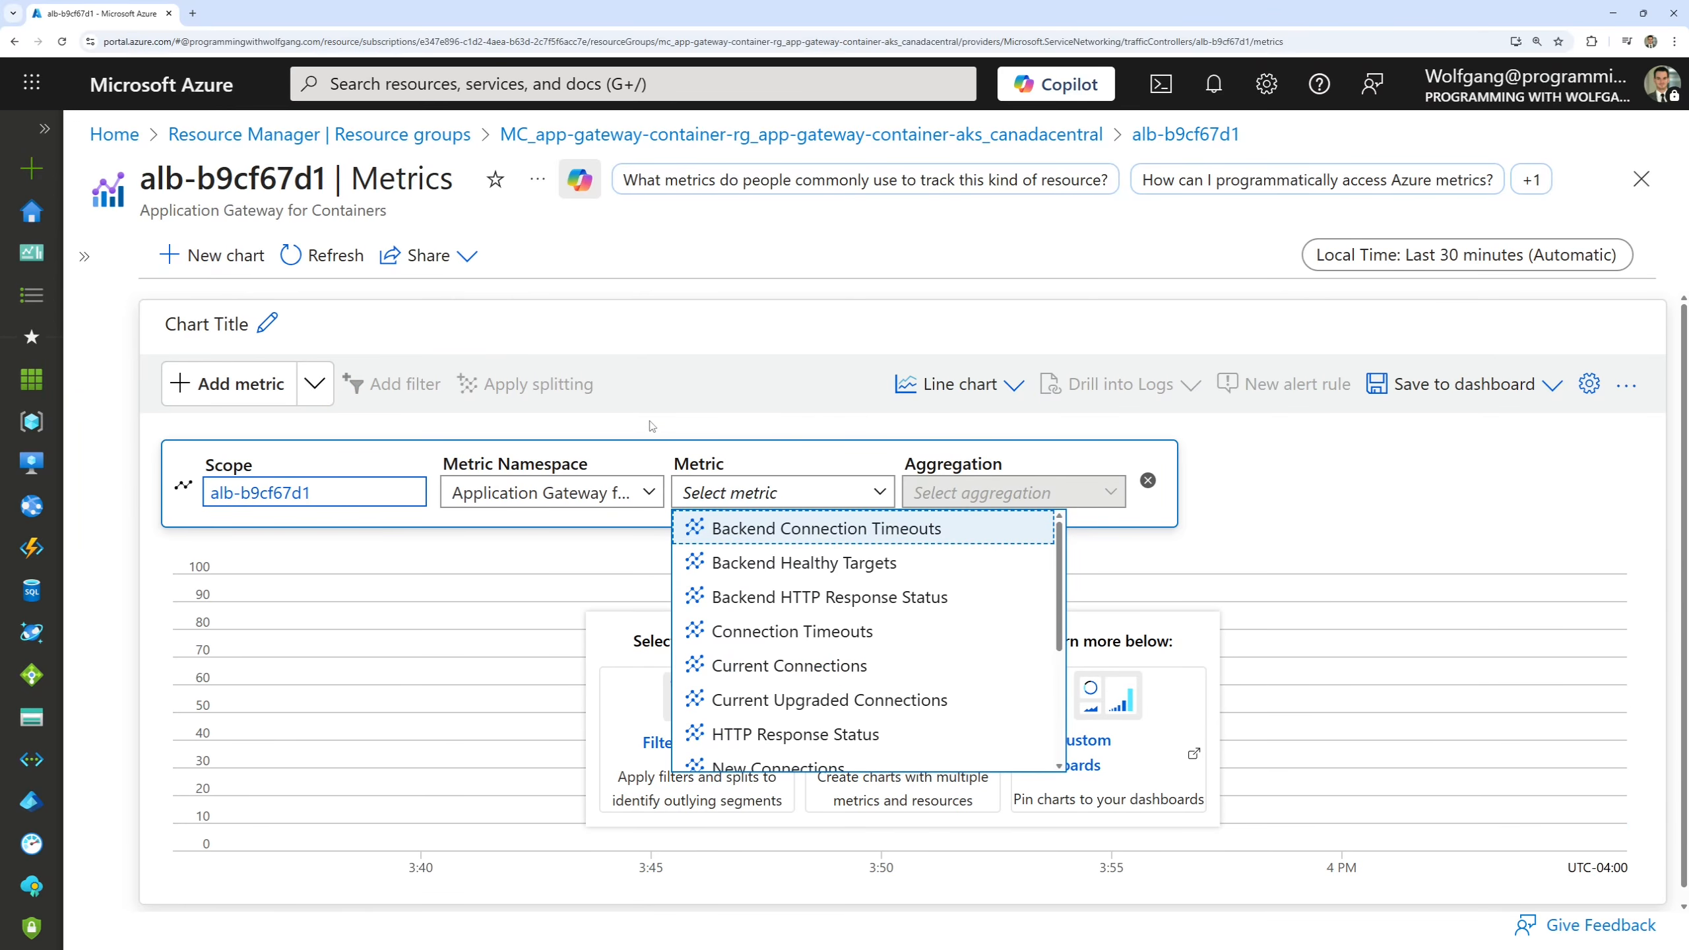
pyautogui.write('HTTP')
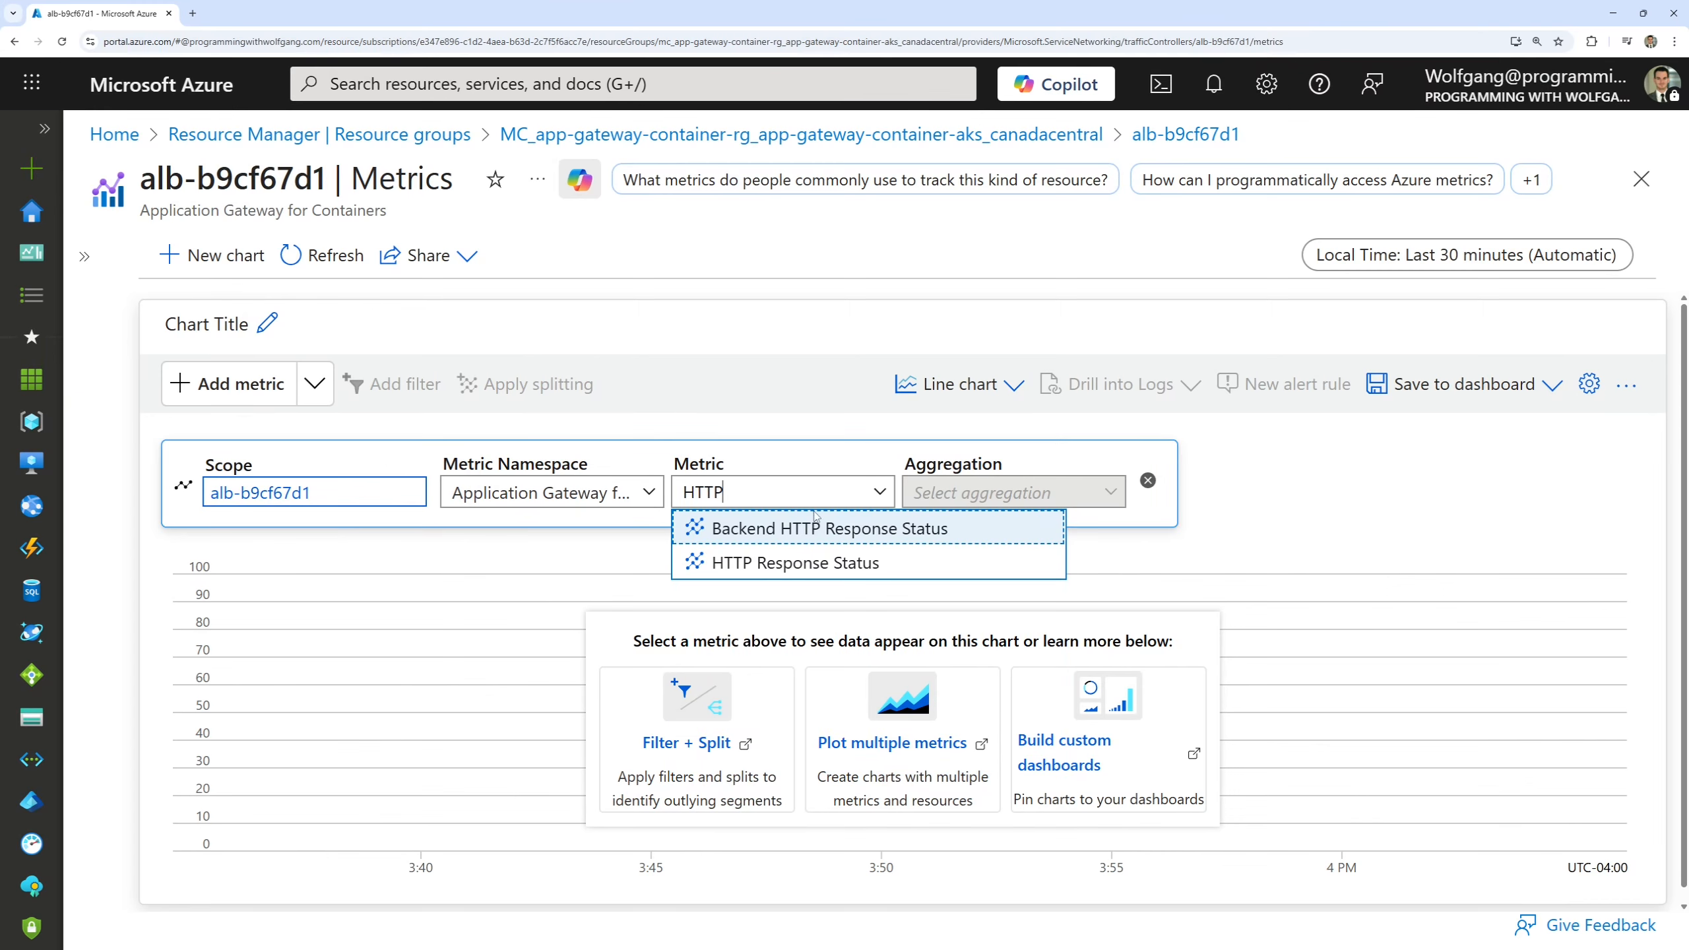
pyautogui.moveTo(820, 520)
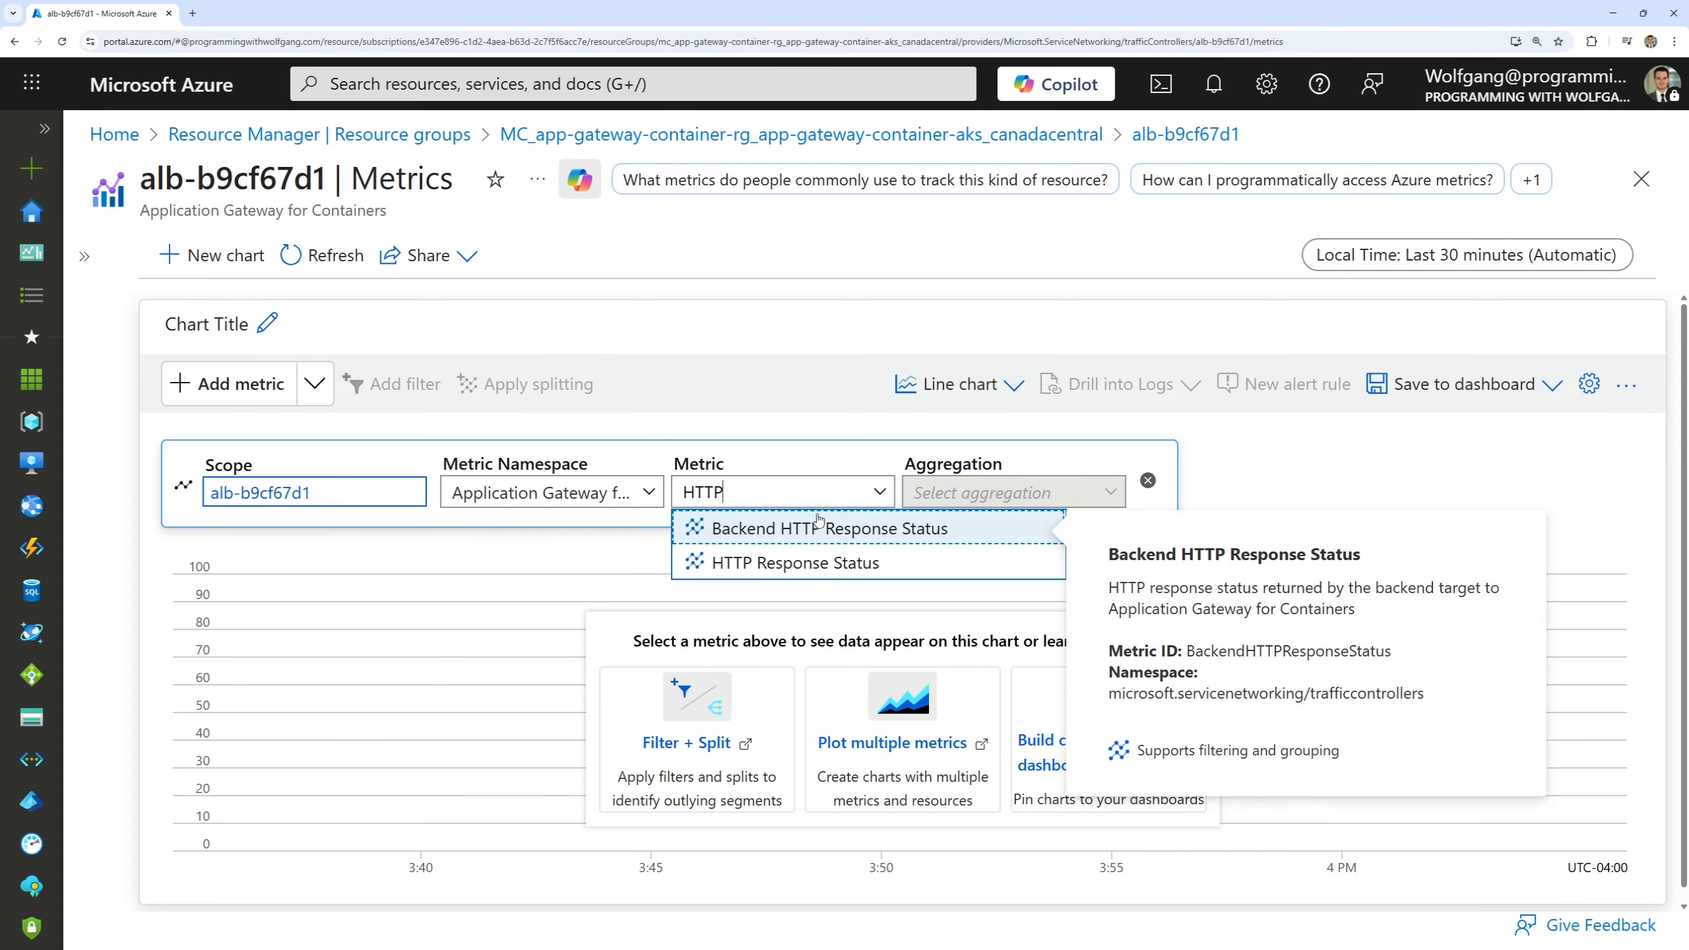
pyautogui.click(798, 562)
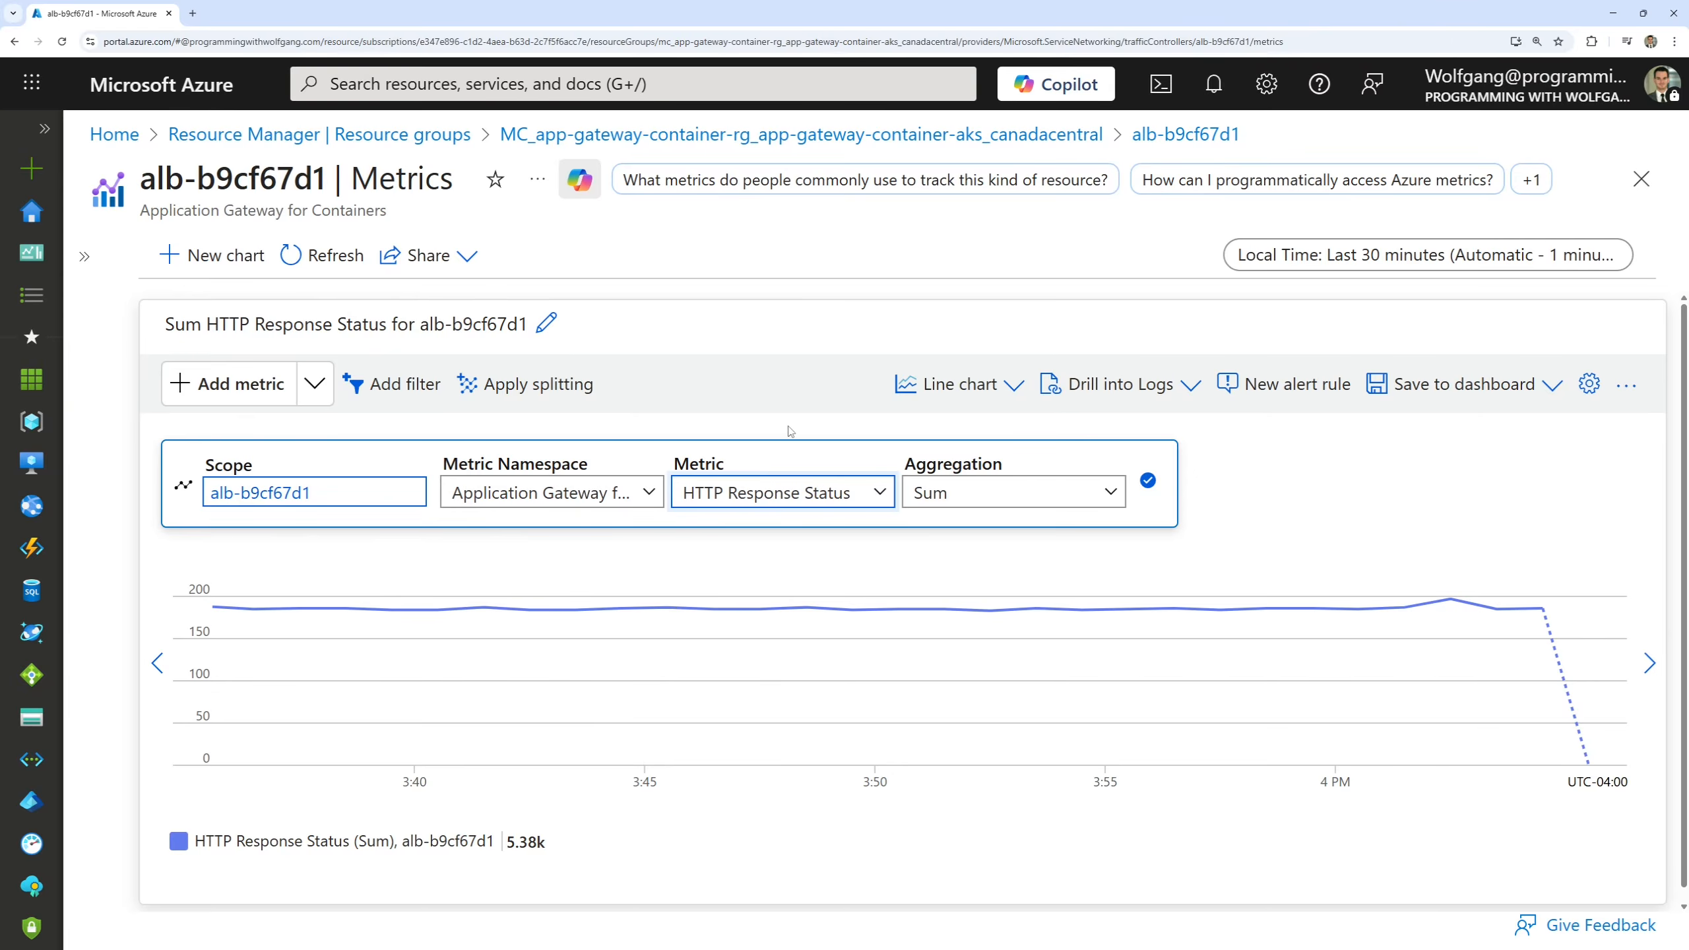
pyautogui.click(1350, 483)
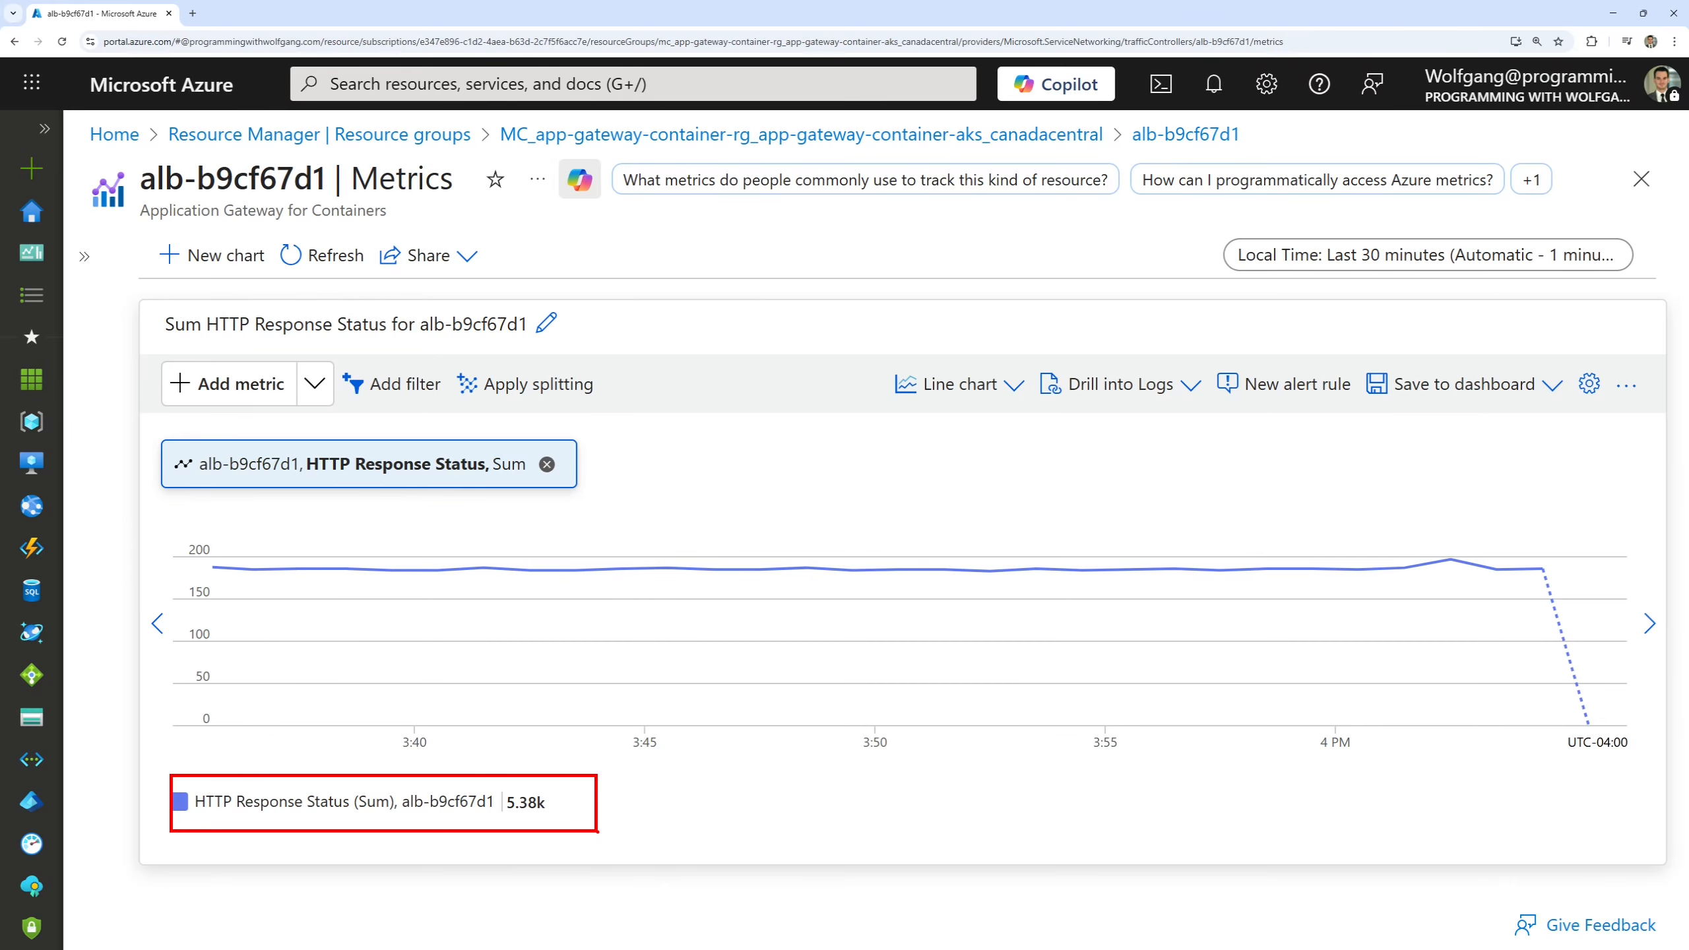
# Split the HTTP Response Status chart by HTTP Response Code.
pyautogui.click(580, 390)
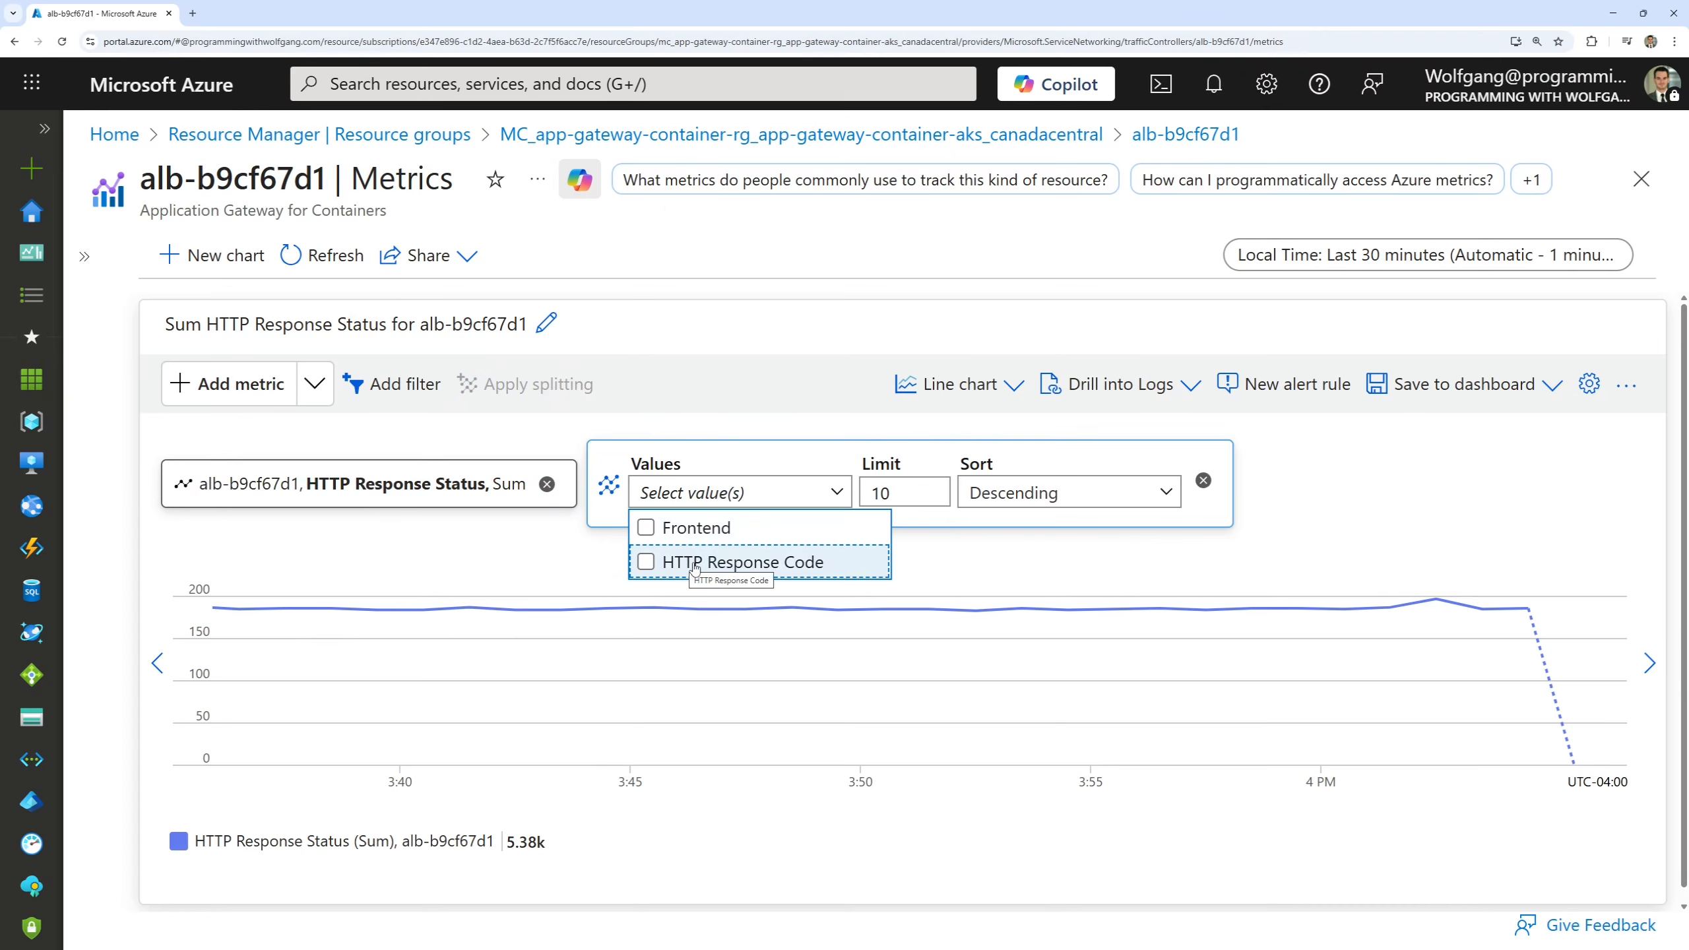
pyautogui.click(731, 563)
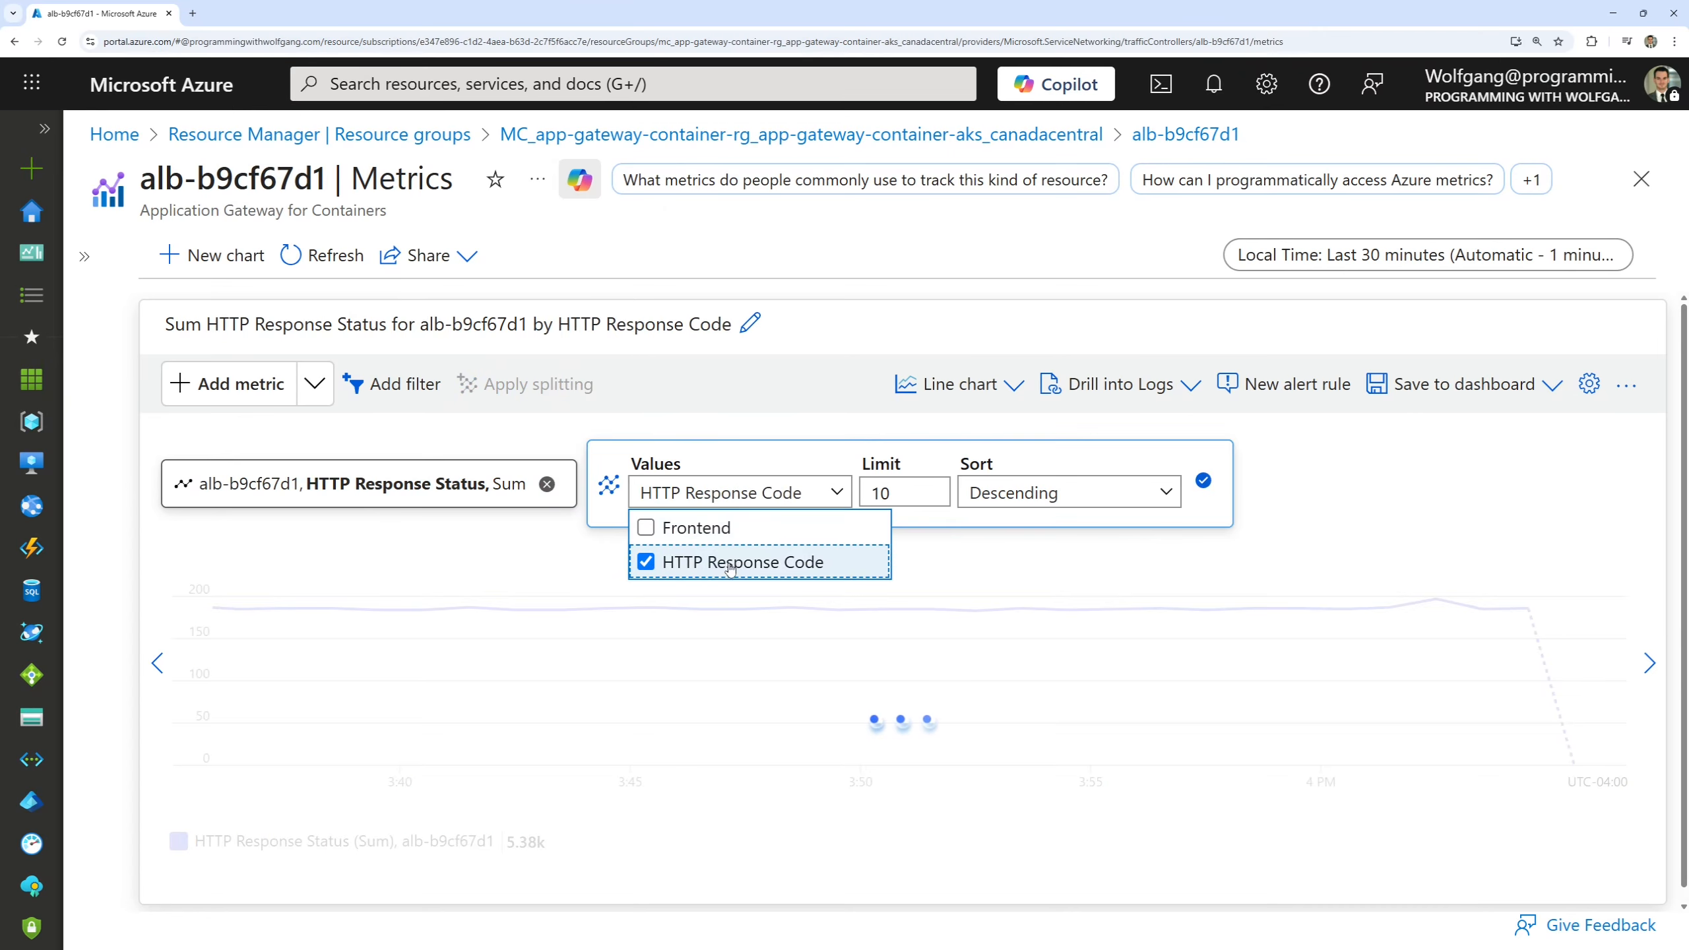
pyautogui.click(1063, 878)
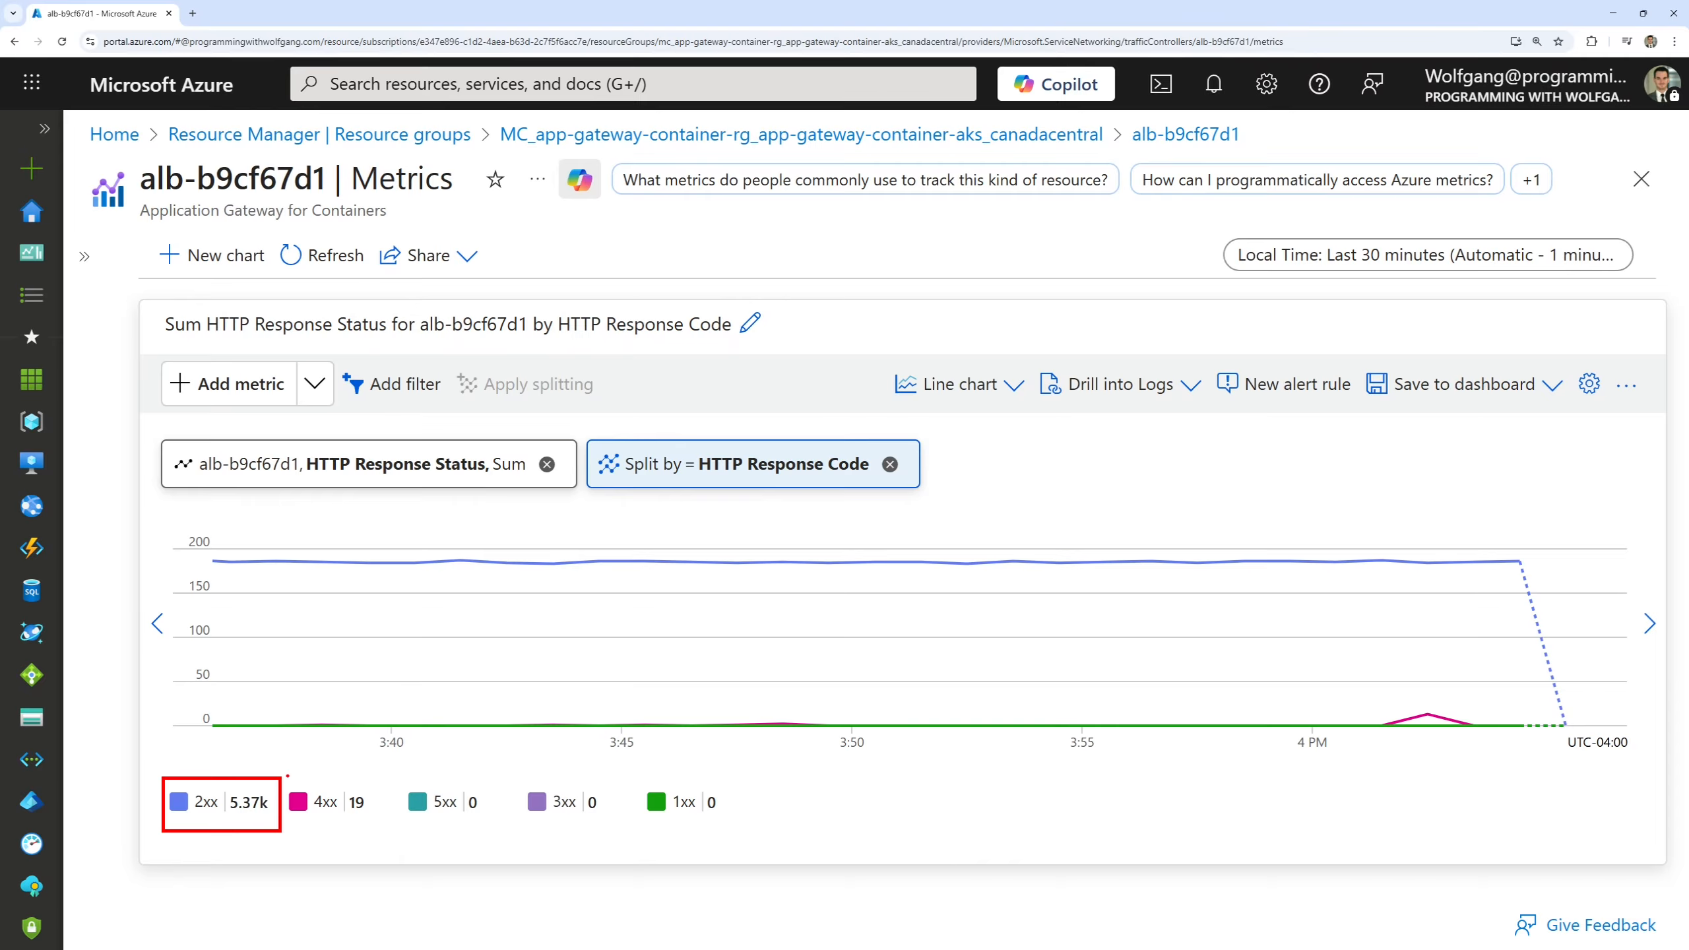
# Compare the response code series, isolate the 4xx series in the chart, and examine its spike after 4 PM.
pyautogui.moveTo(287, 776); pyautogui.dragTo(375, 825)
pyautogui.press('Escape')
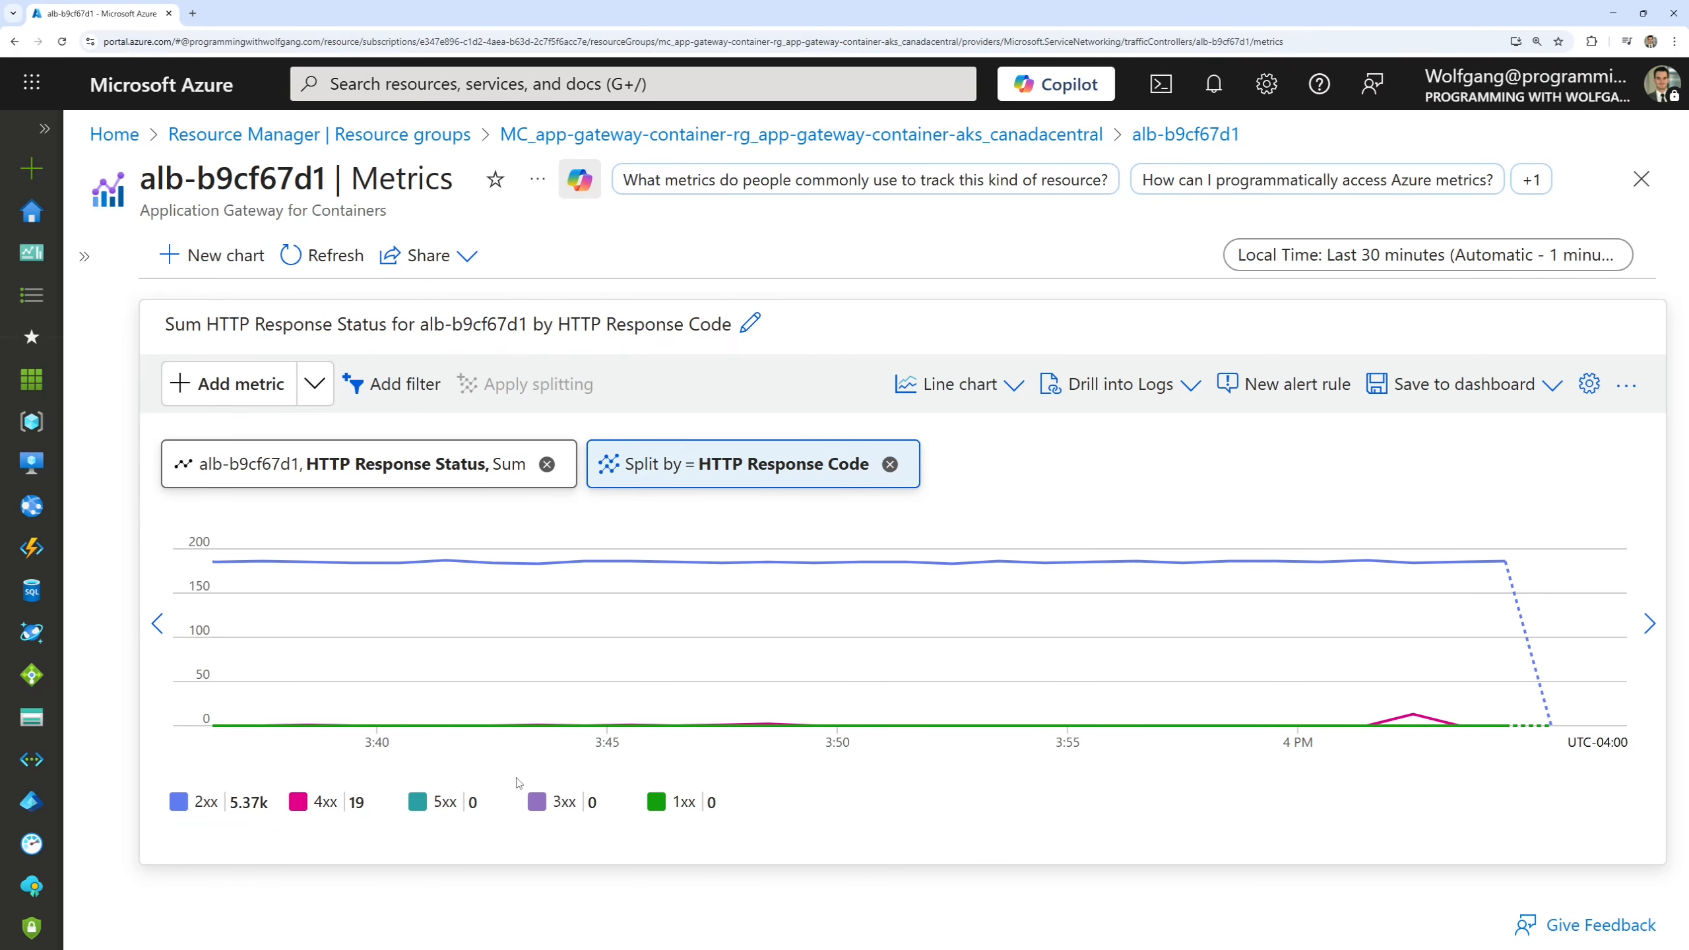
pyautogui.click(325, 805)
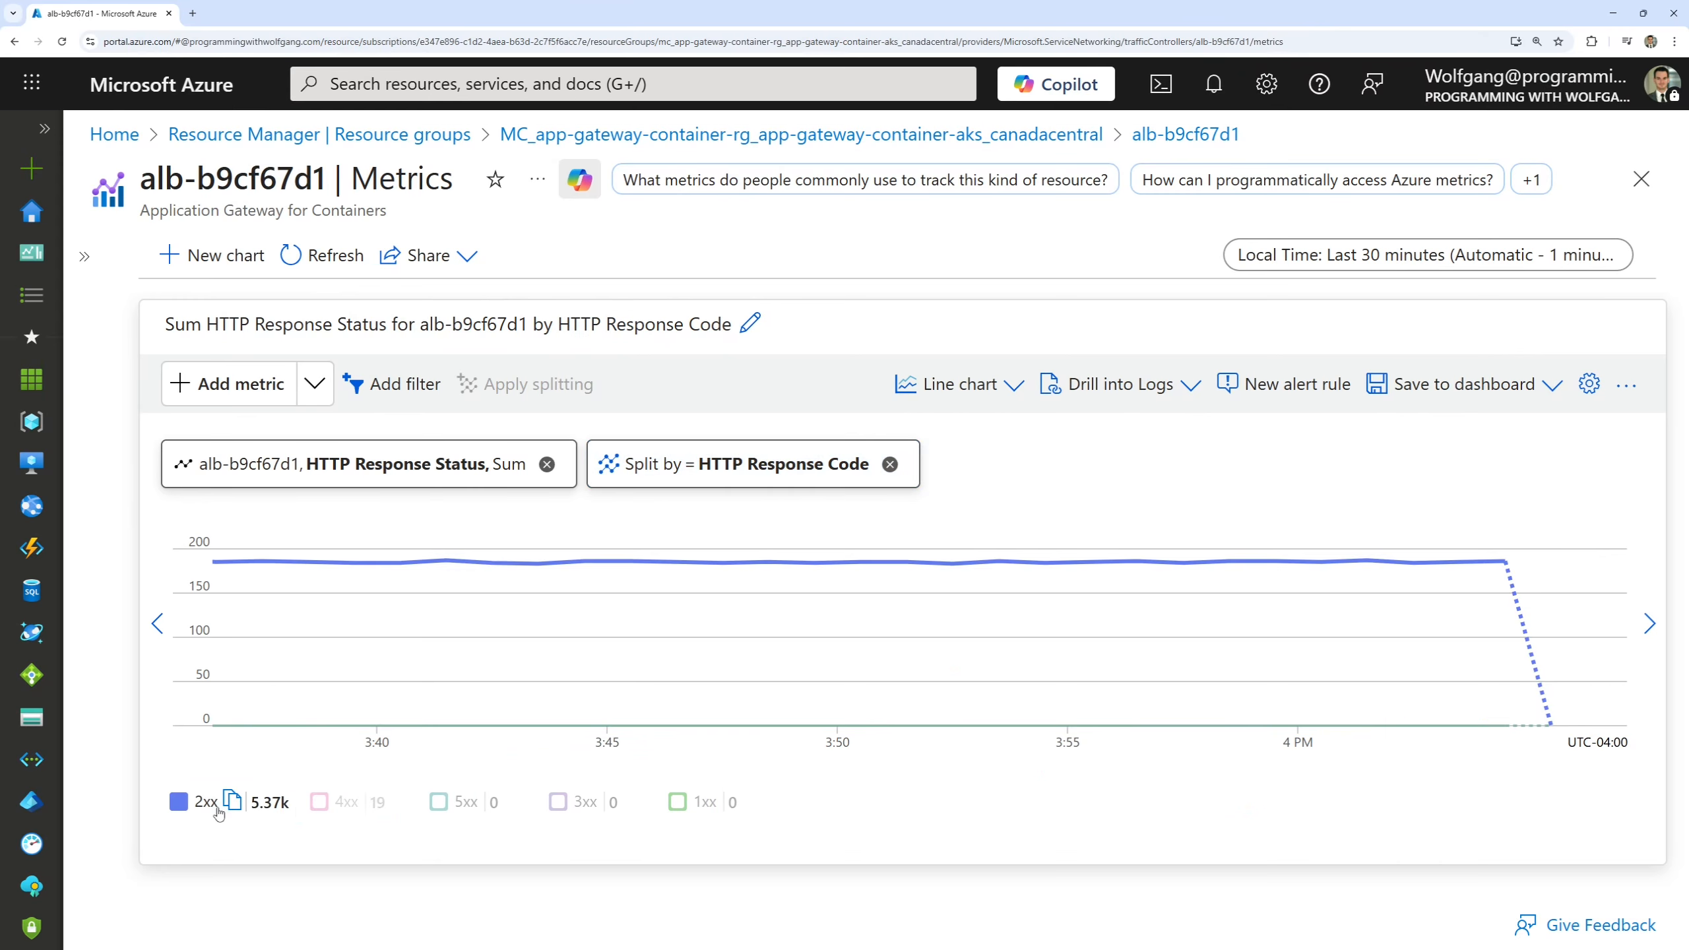
pyautogui.click(338, 803)
pyautogui.click(433, 804)
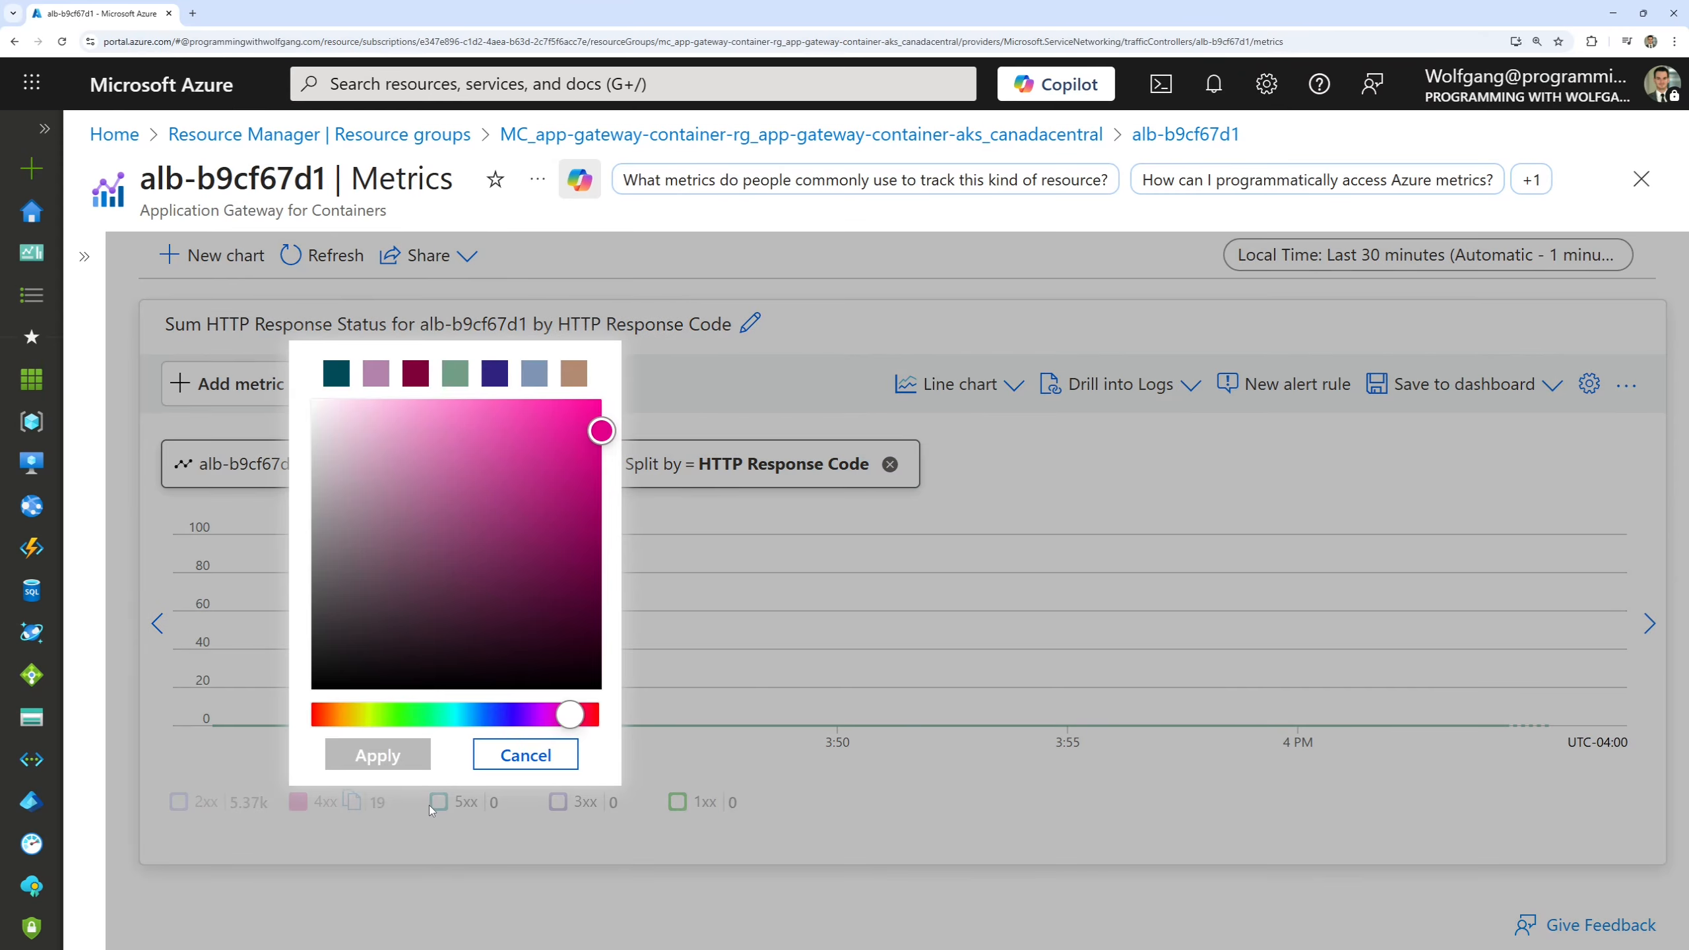
pyautogui.click(518, 649)
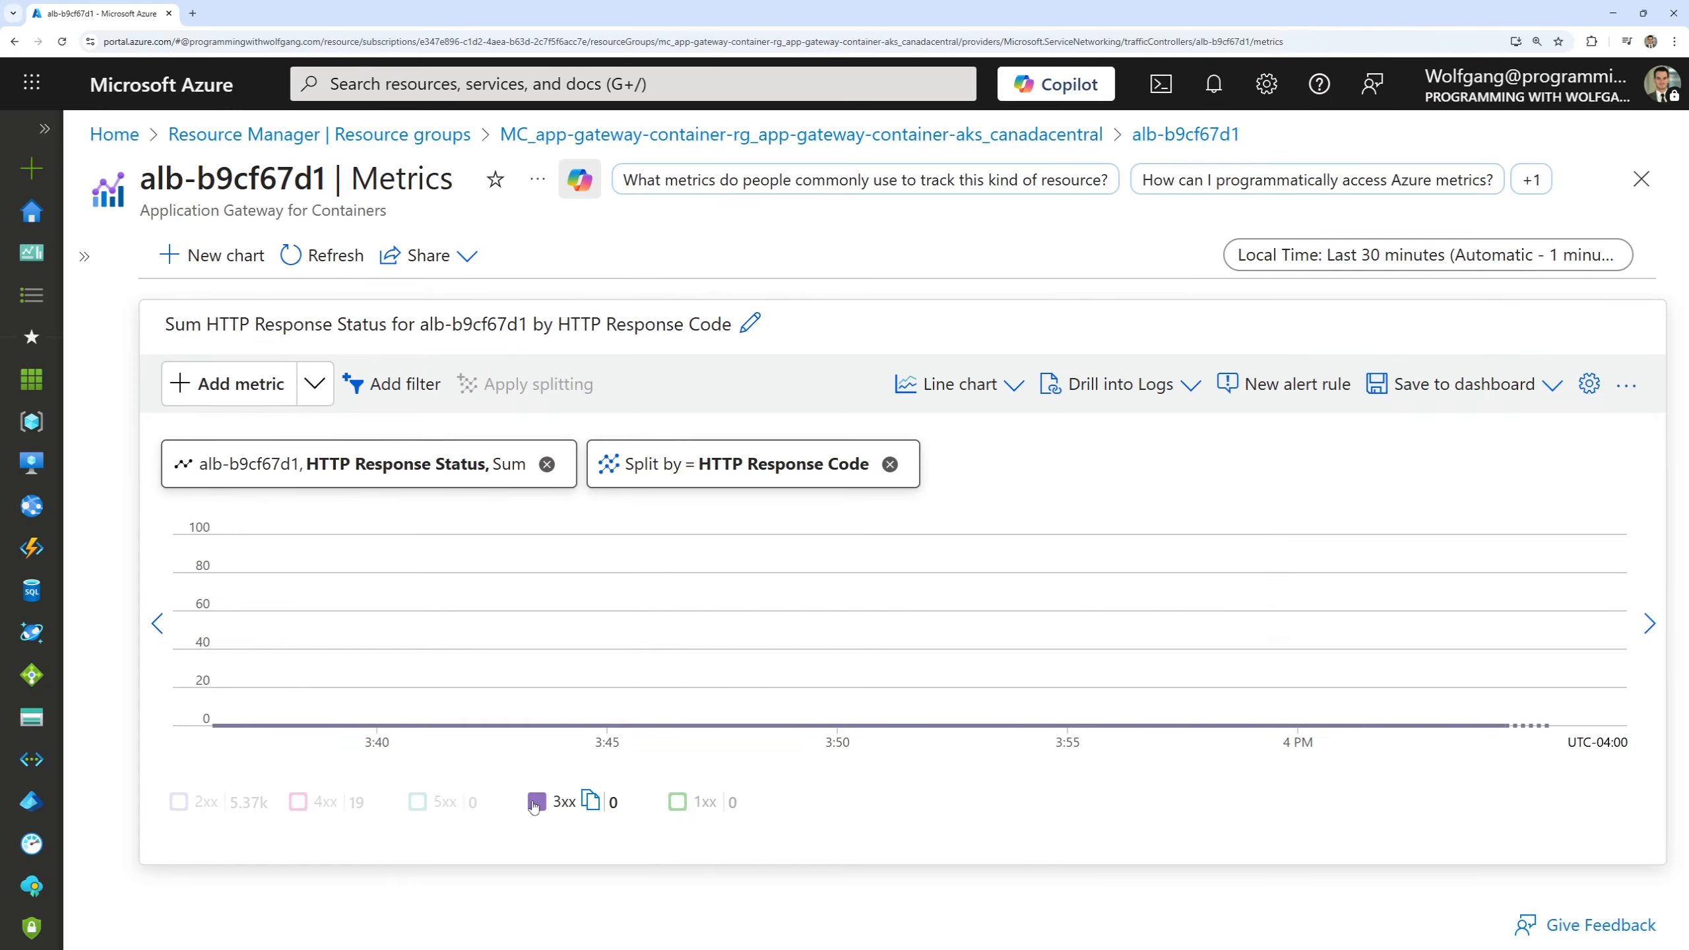
pyautogui.click(321, 803)
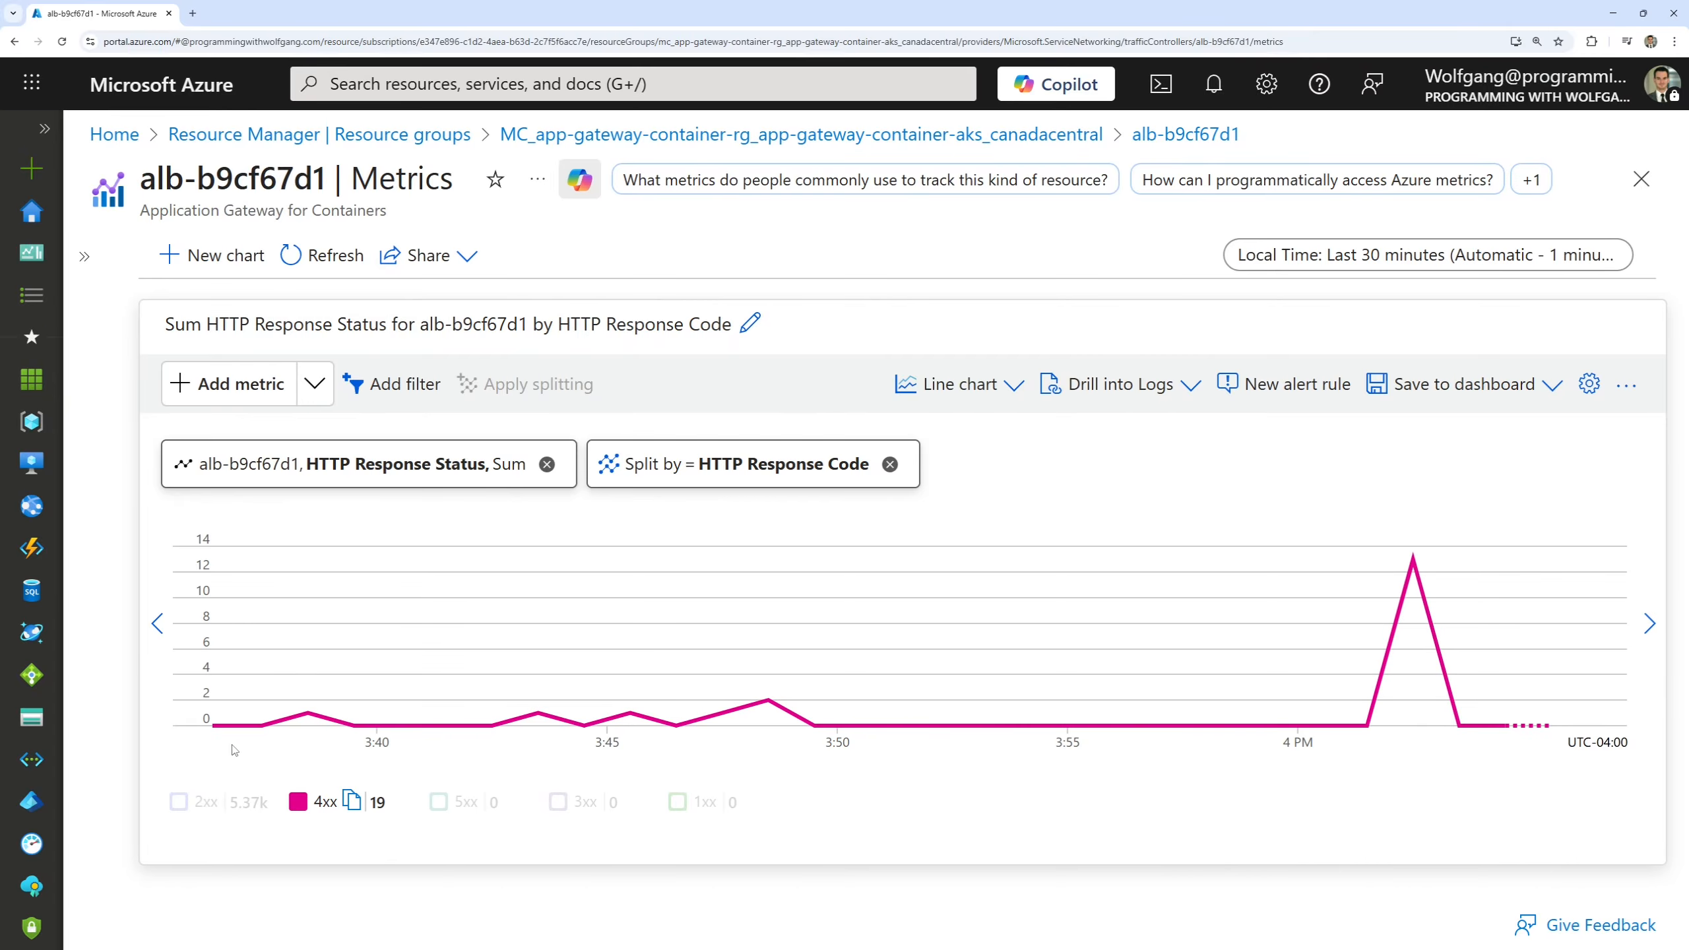
pyautogui.moveTo(631, 706)
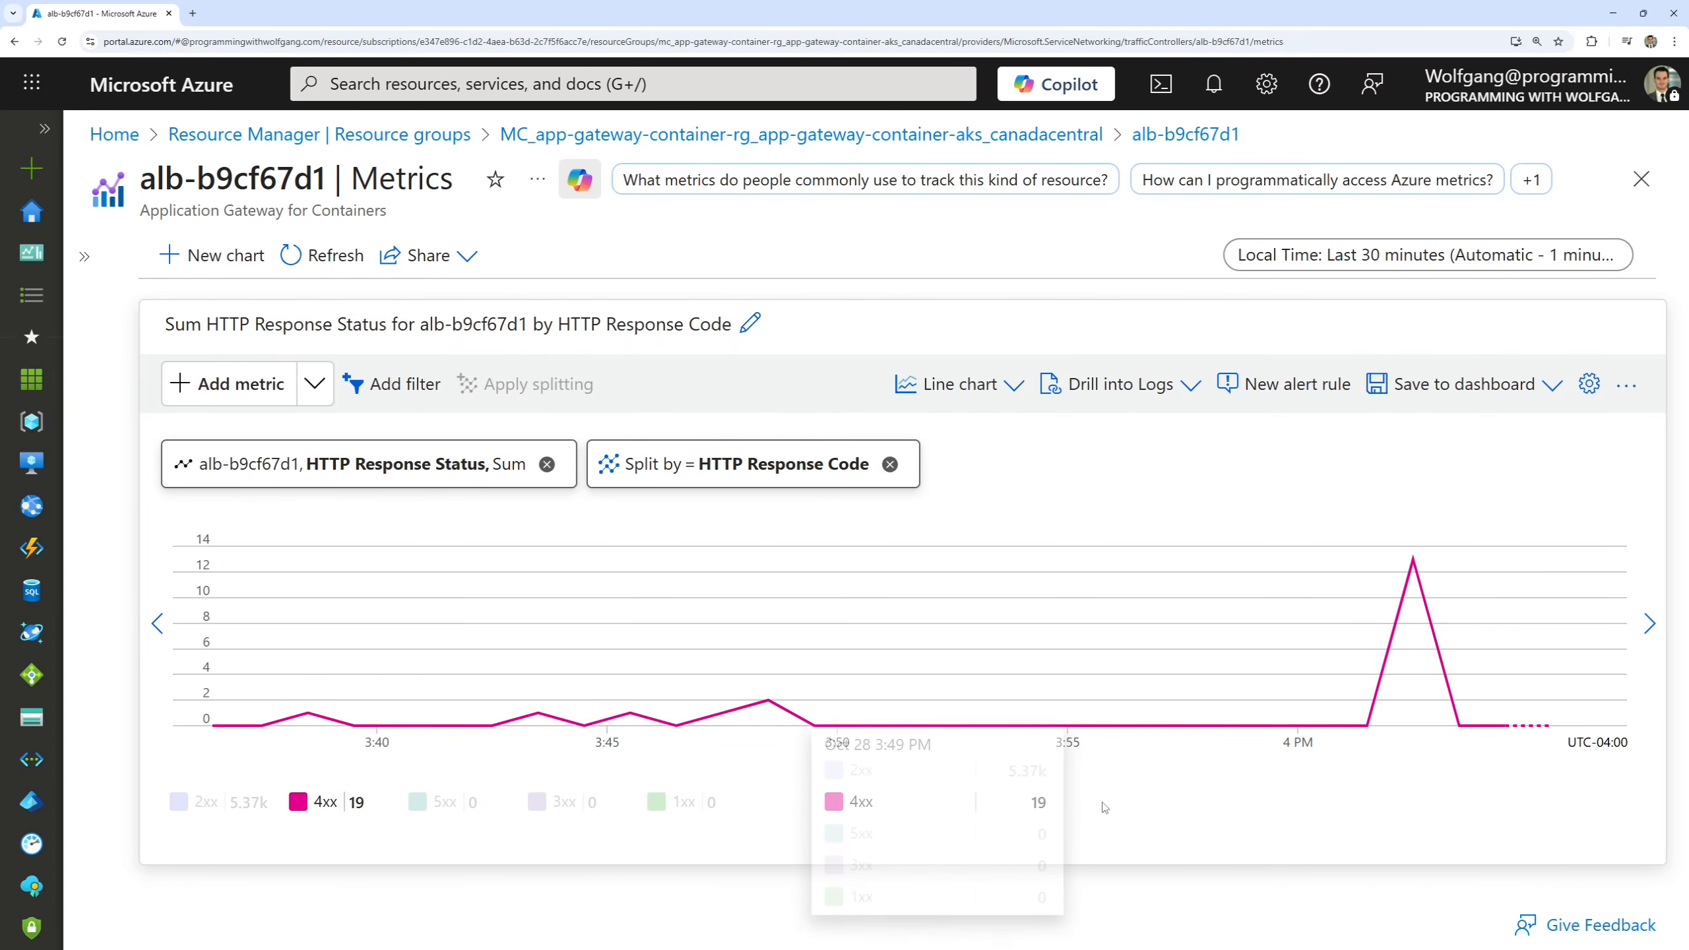
pyautogui.moveTo(1326, 755)
pyautogui.mouseDown()
pyautogui.moveTo(1501, 649)
pyautogui.moveTo(1501, 541)
pyautogui.mouseUp()
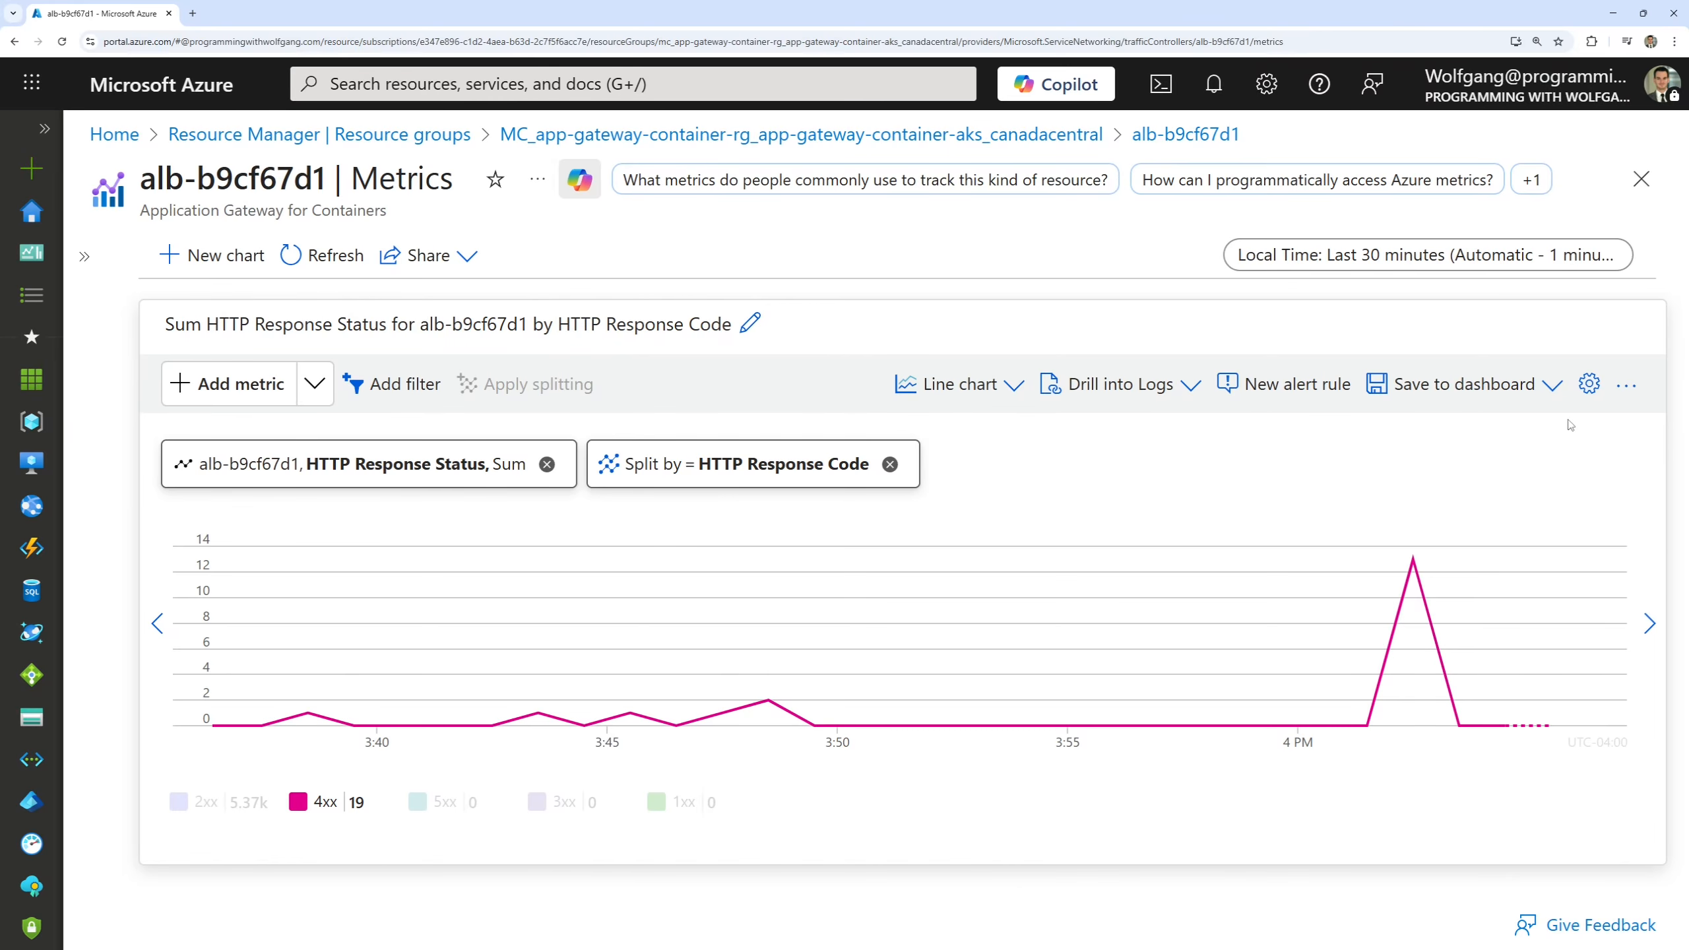
# Leave the gateway's metrics and open the app-gateway-container-aks Kubernetes service in the app-gateway-container-rg resource group.
pyautogui.click(1641, 179)
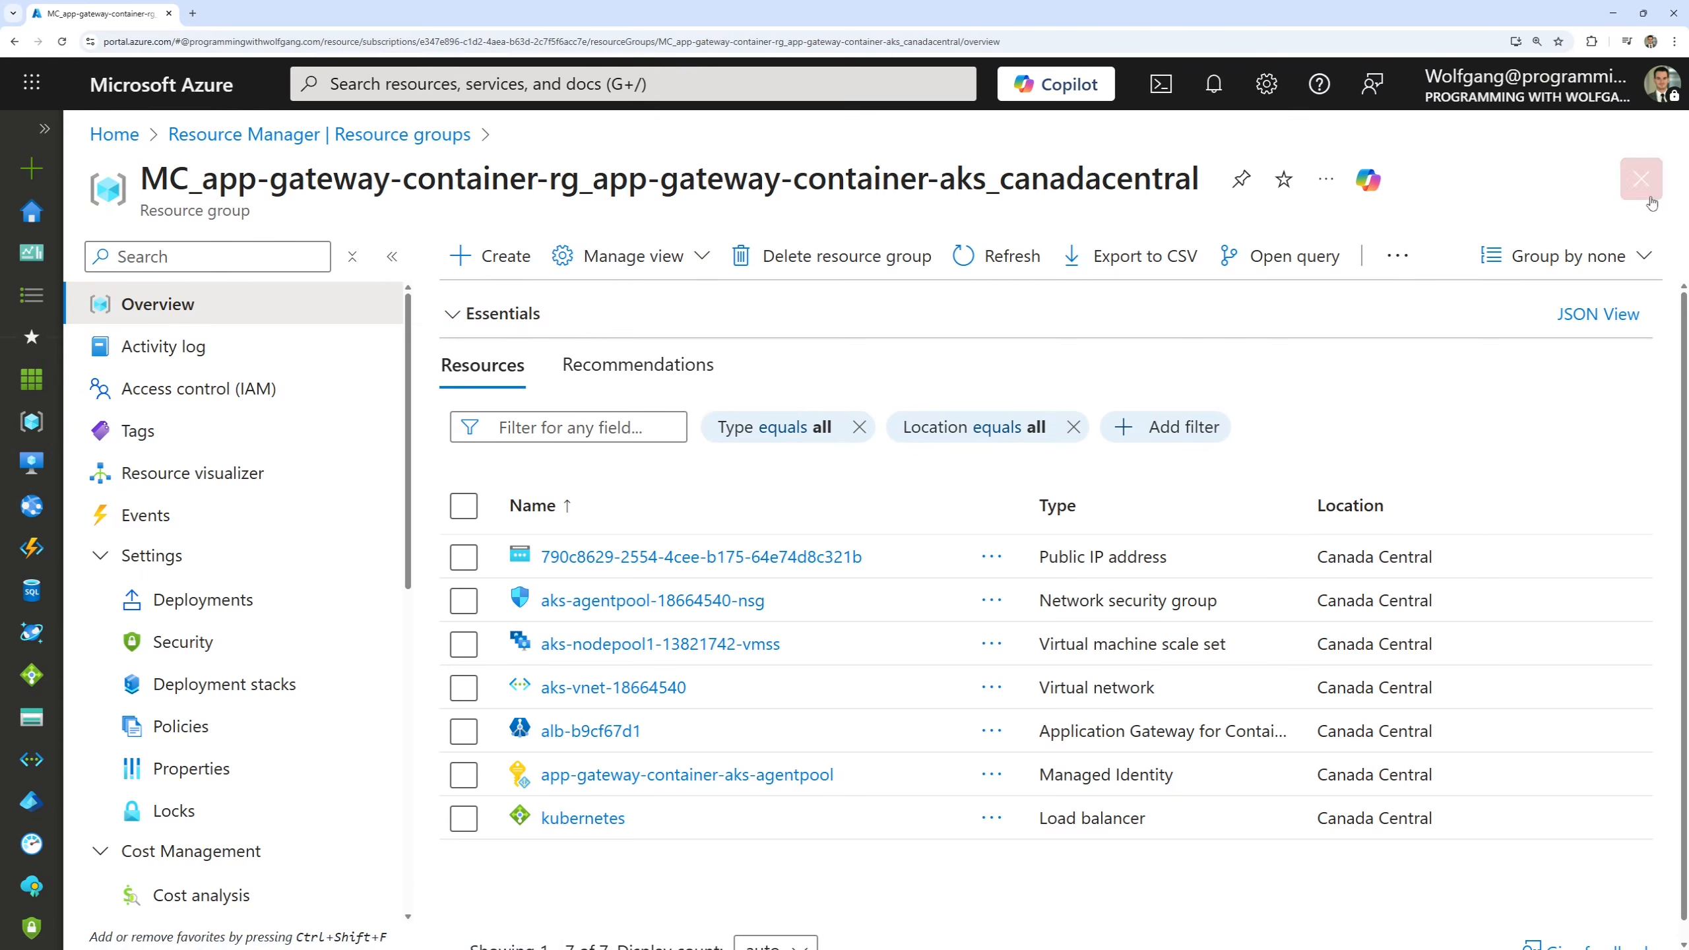
pyautogui.click(1641, 179)
pyautogui.click(347, 521)
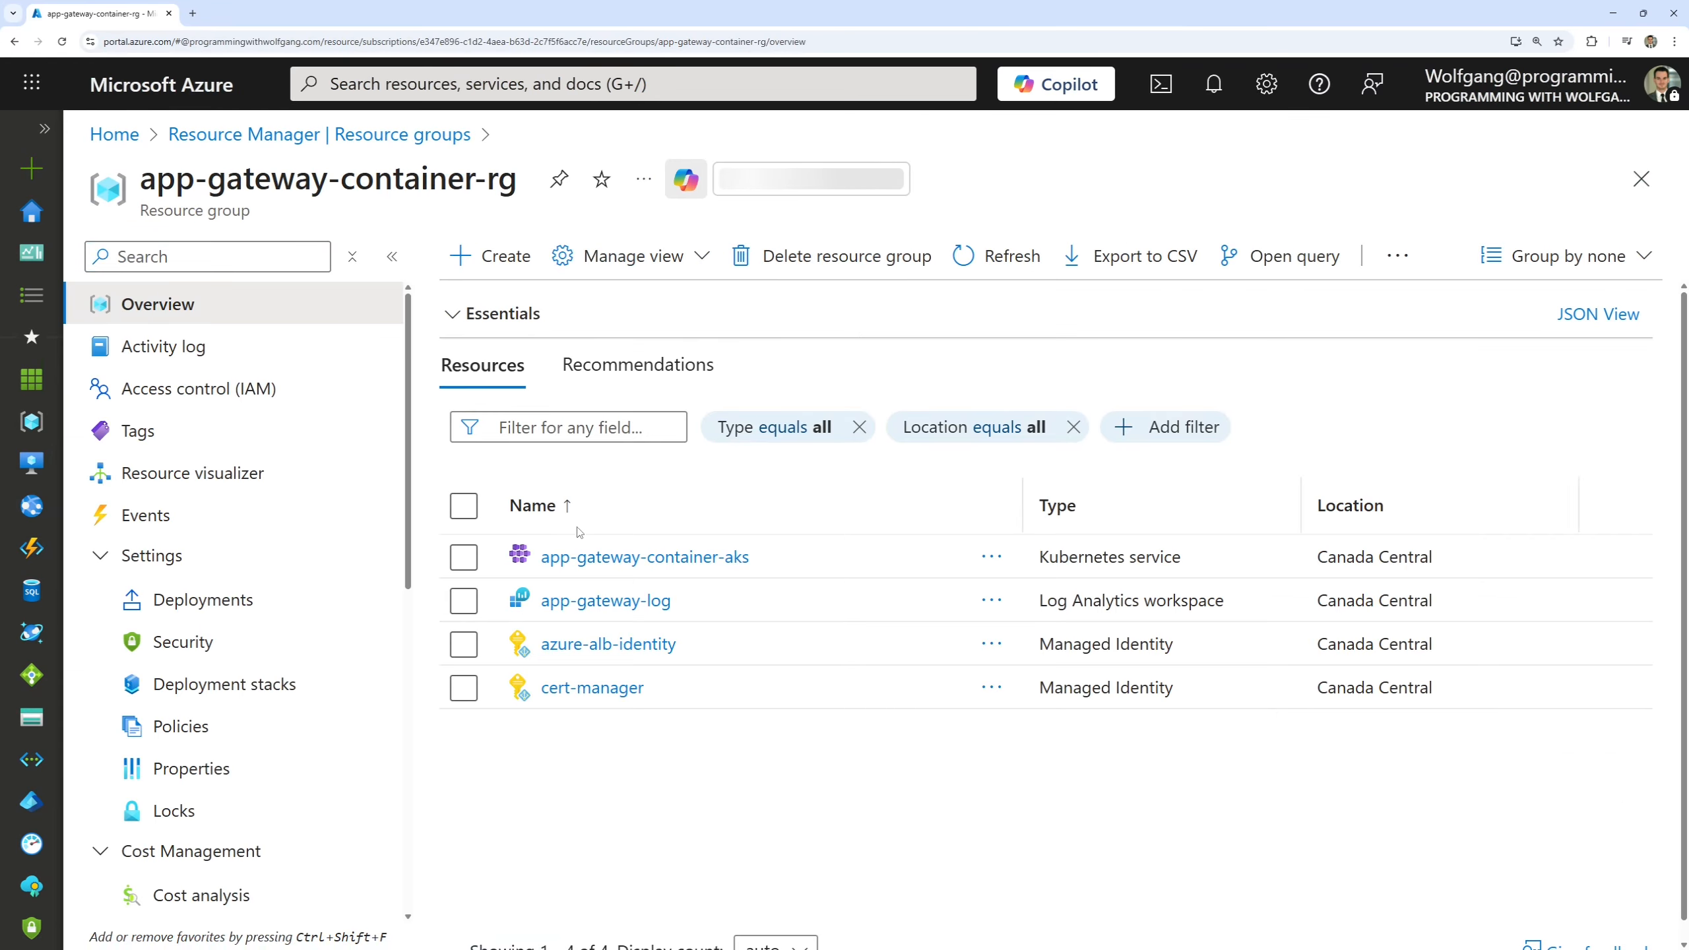
pyautogui.click(681, 562)
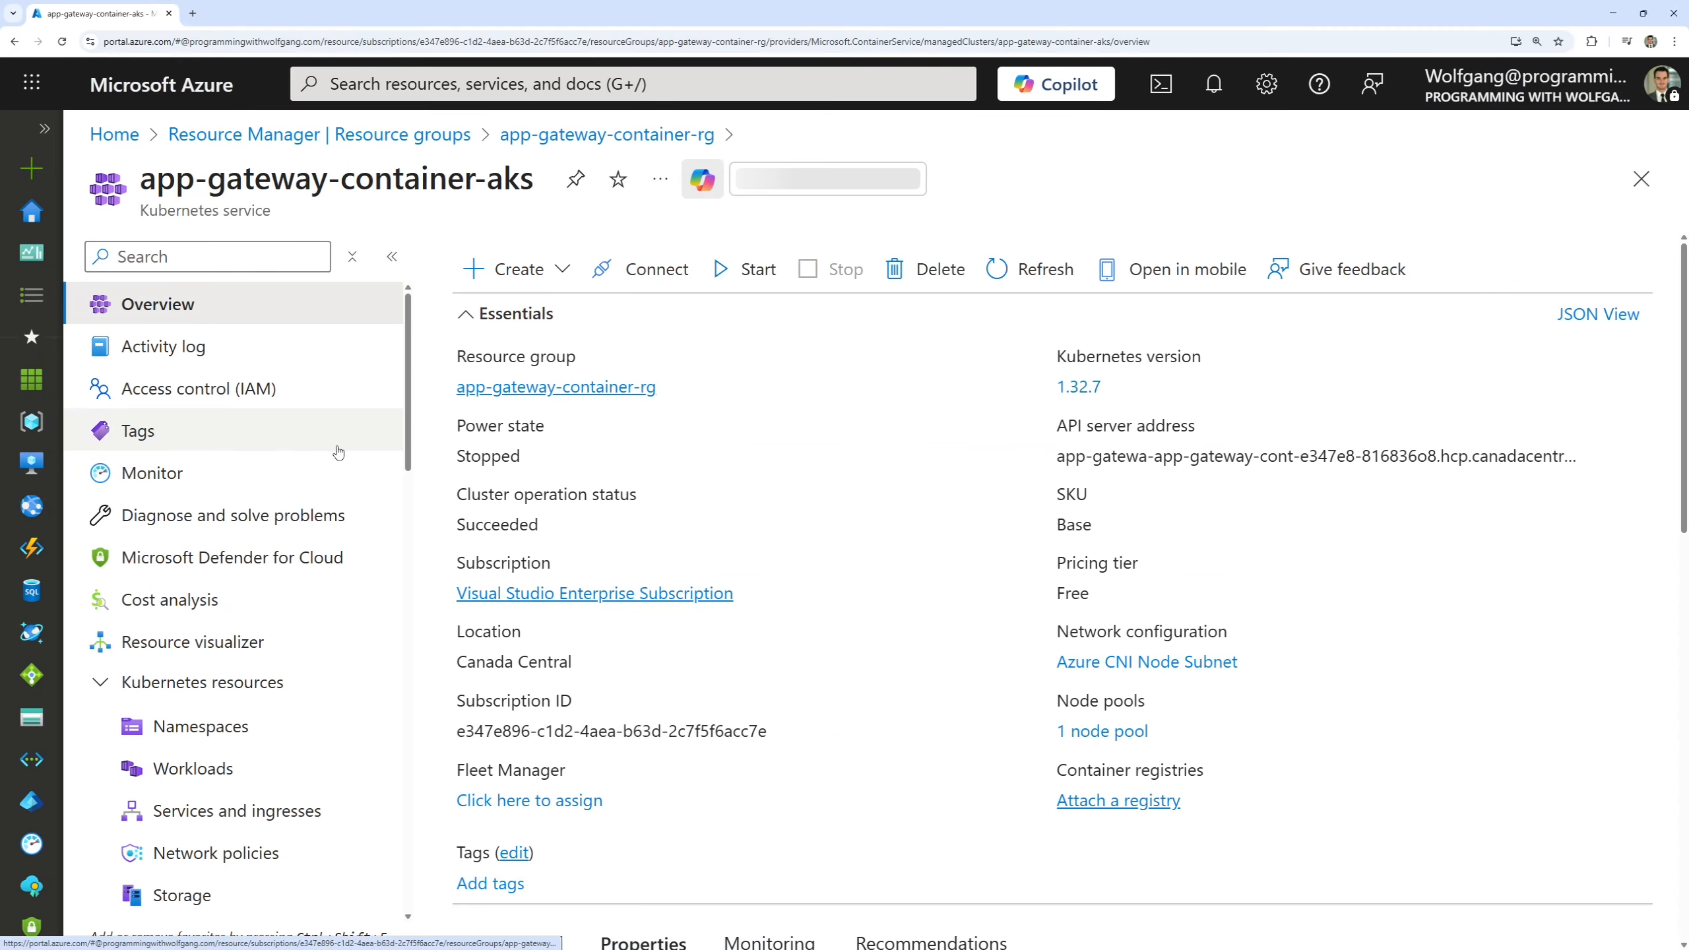
# Go to the AKS cluster's Insights and open its monitor settings.
pyautogui.scroll(-6, 293, 453)
pyautogui.scroll(-10, 292, 453)
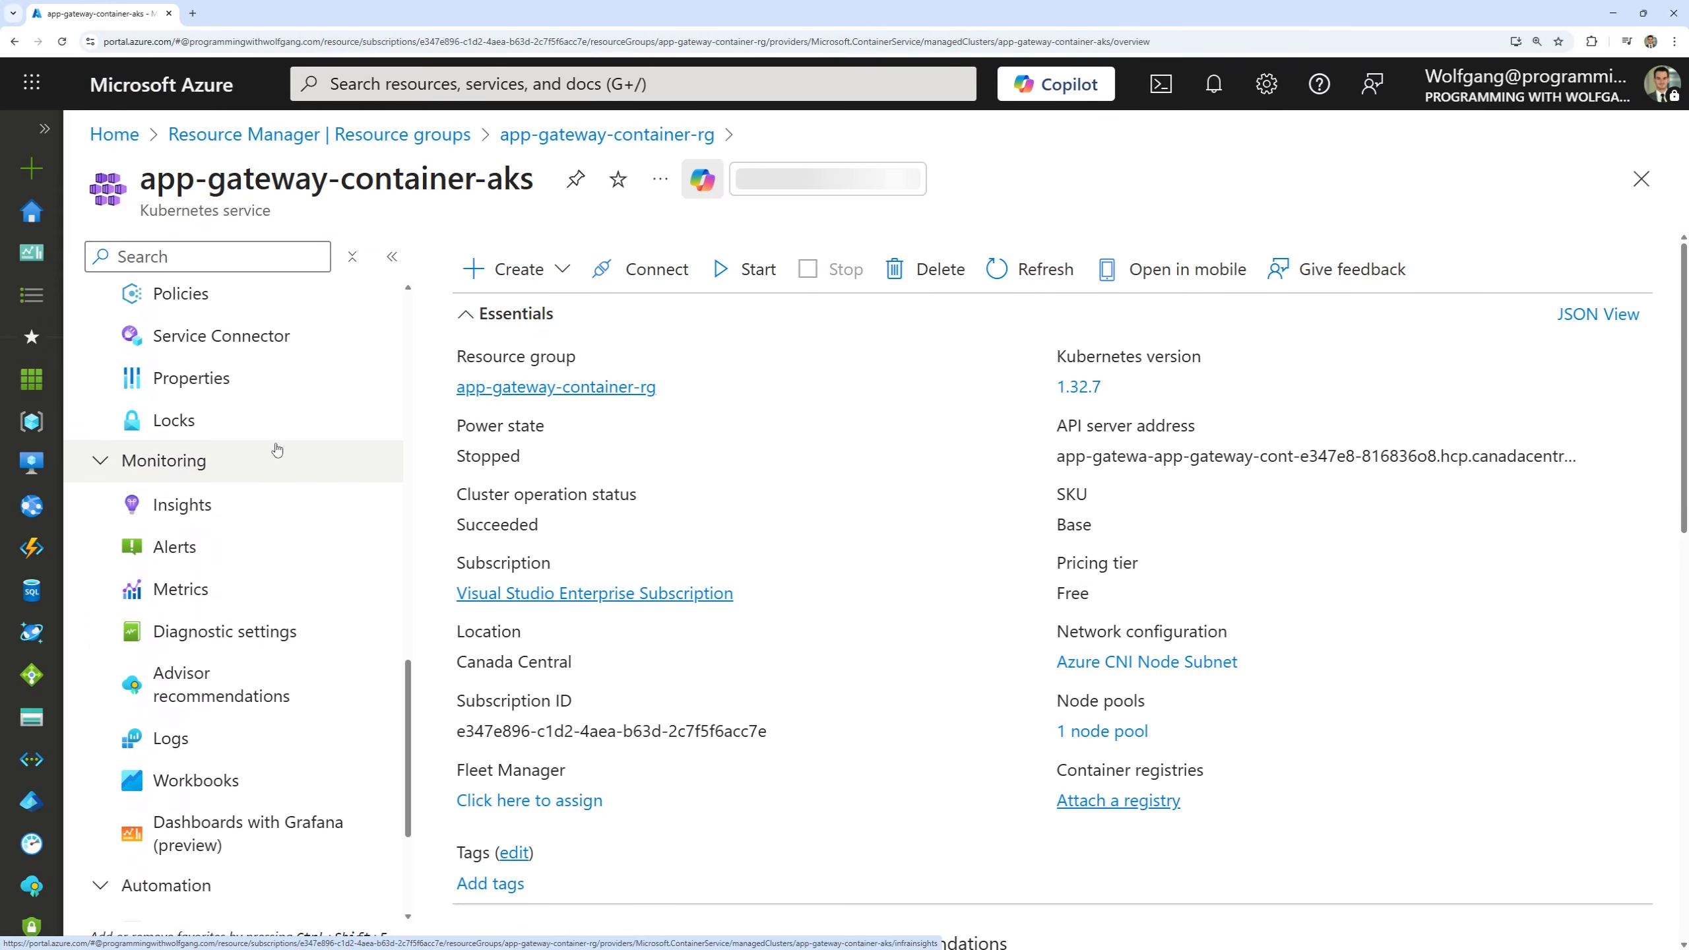
pyautogui.click(205, 507)
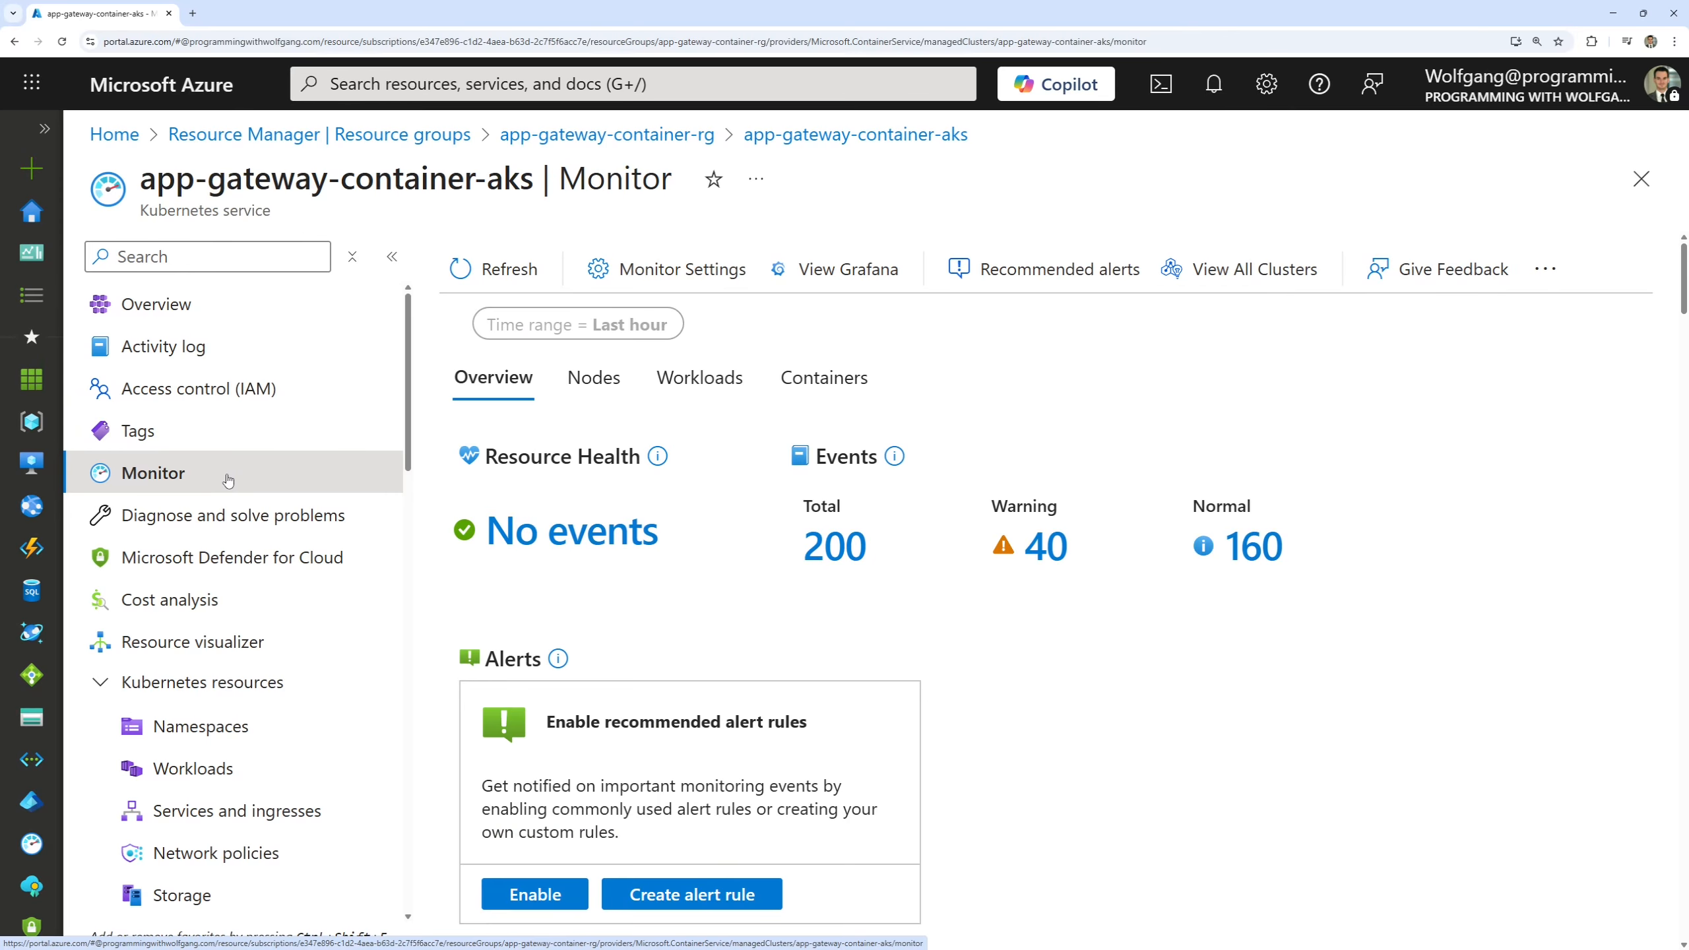
pyautogui.click(691, 272)
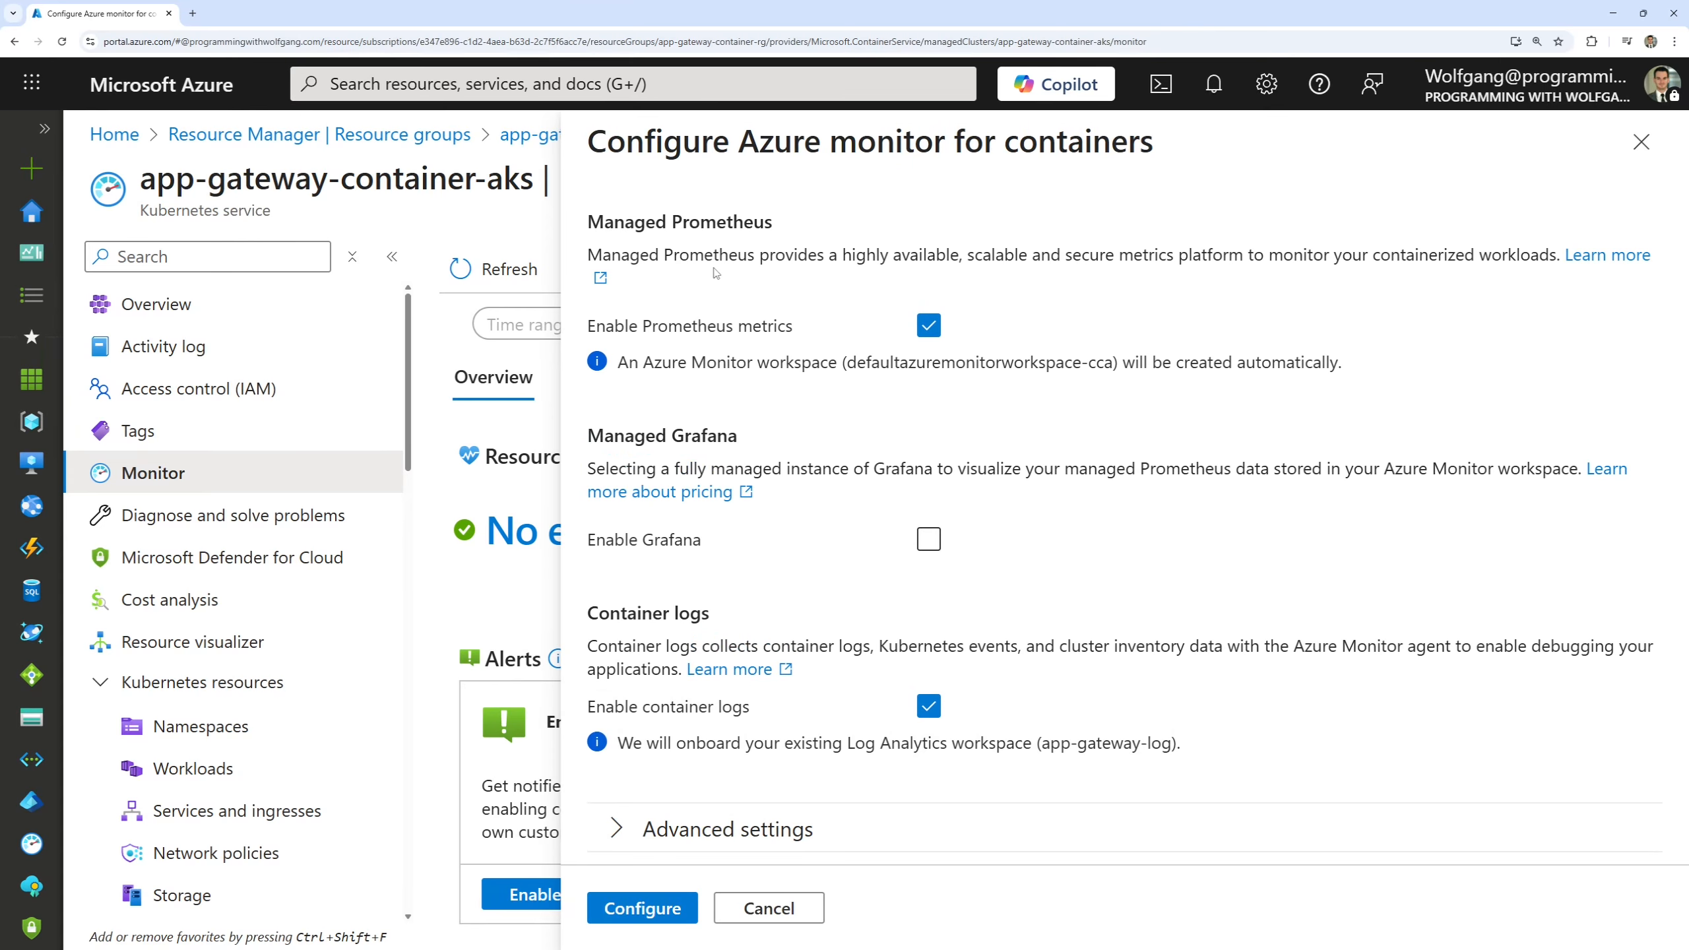
# Enable Managed Grafana for the cluster and check the workspaces designated for container logs and Prometheus metrics.
pyautogui.click(929, 541)
pyautogui.scroll(-1, 665, 757)
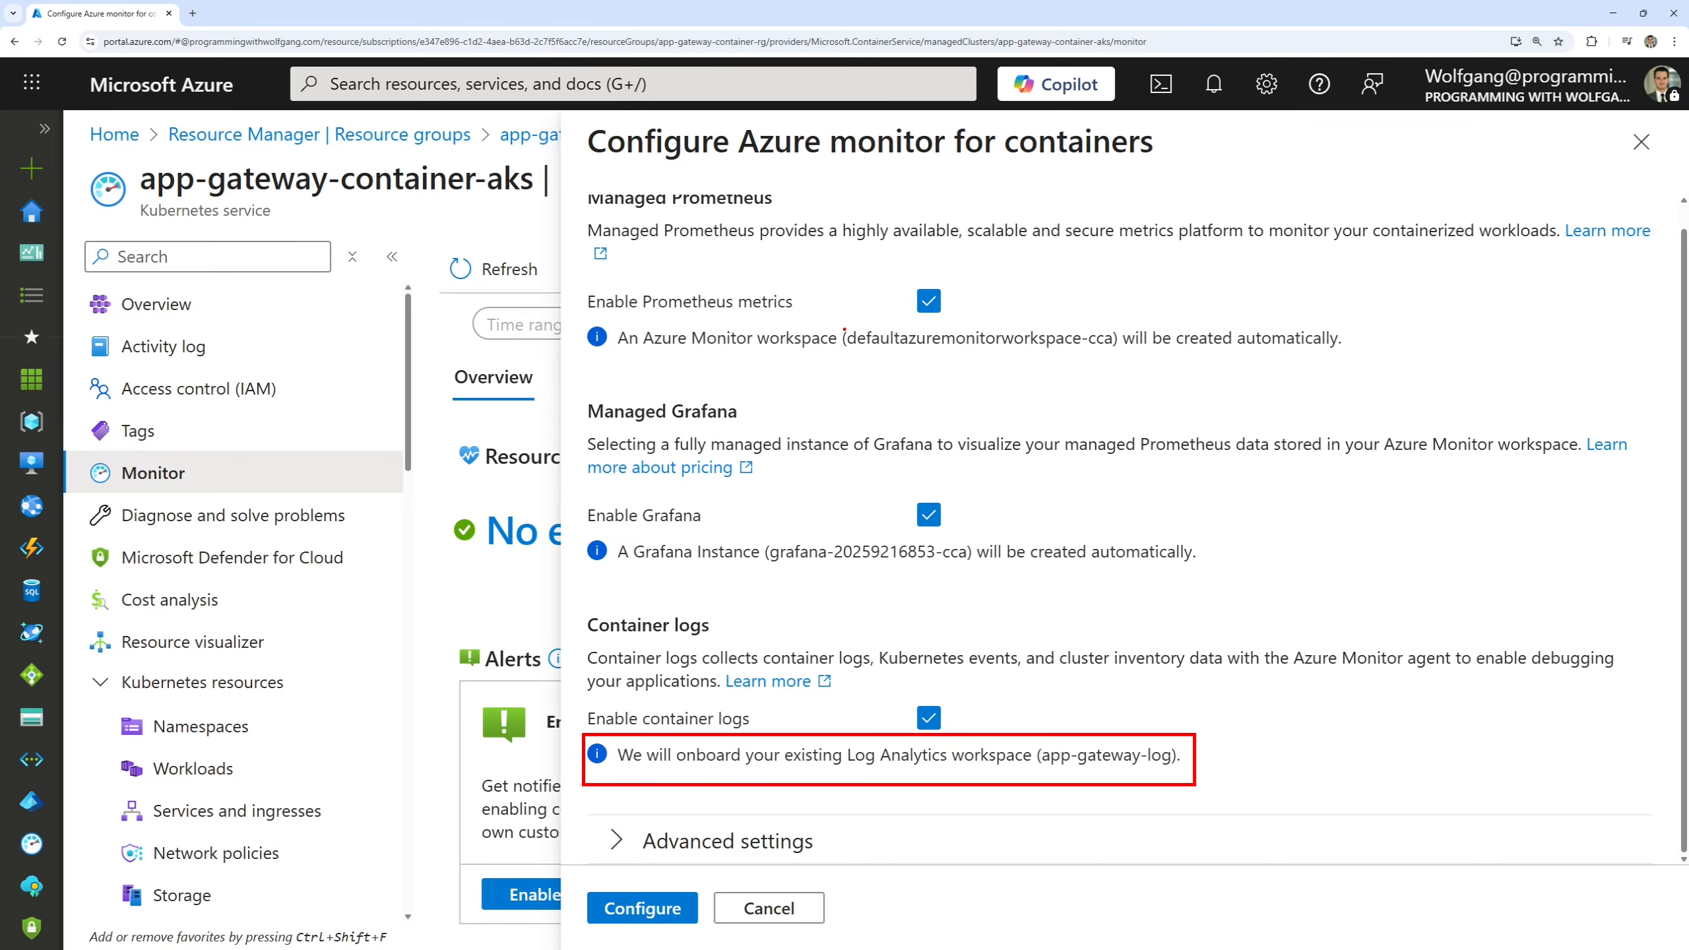
pyautogui.moveTo(844, 328); pyautogui.dragTo(1120, 358)
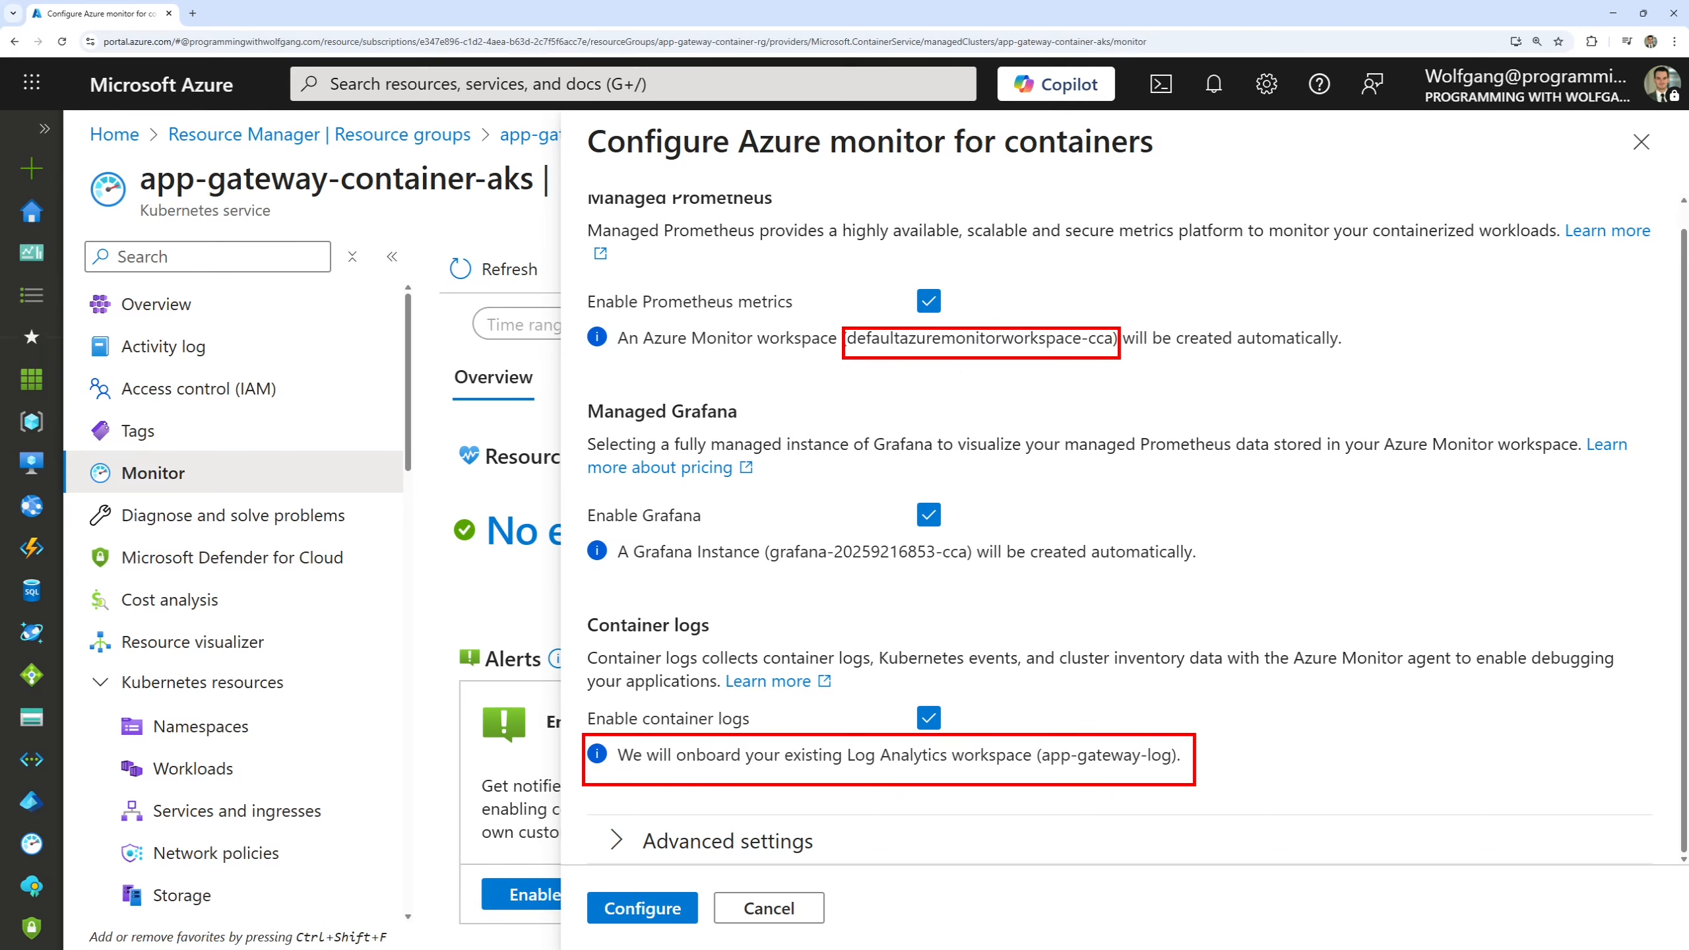
pyautogui.press('Escape')
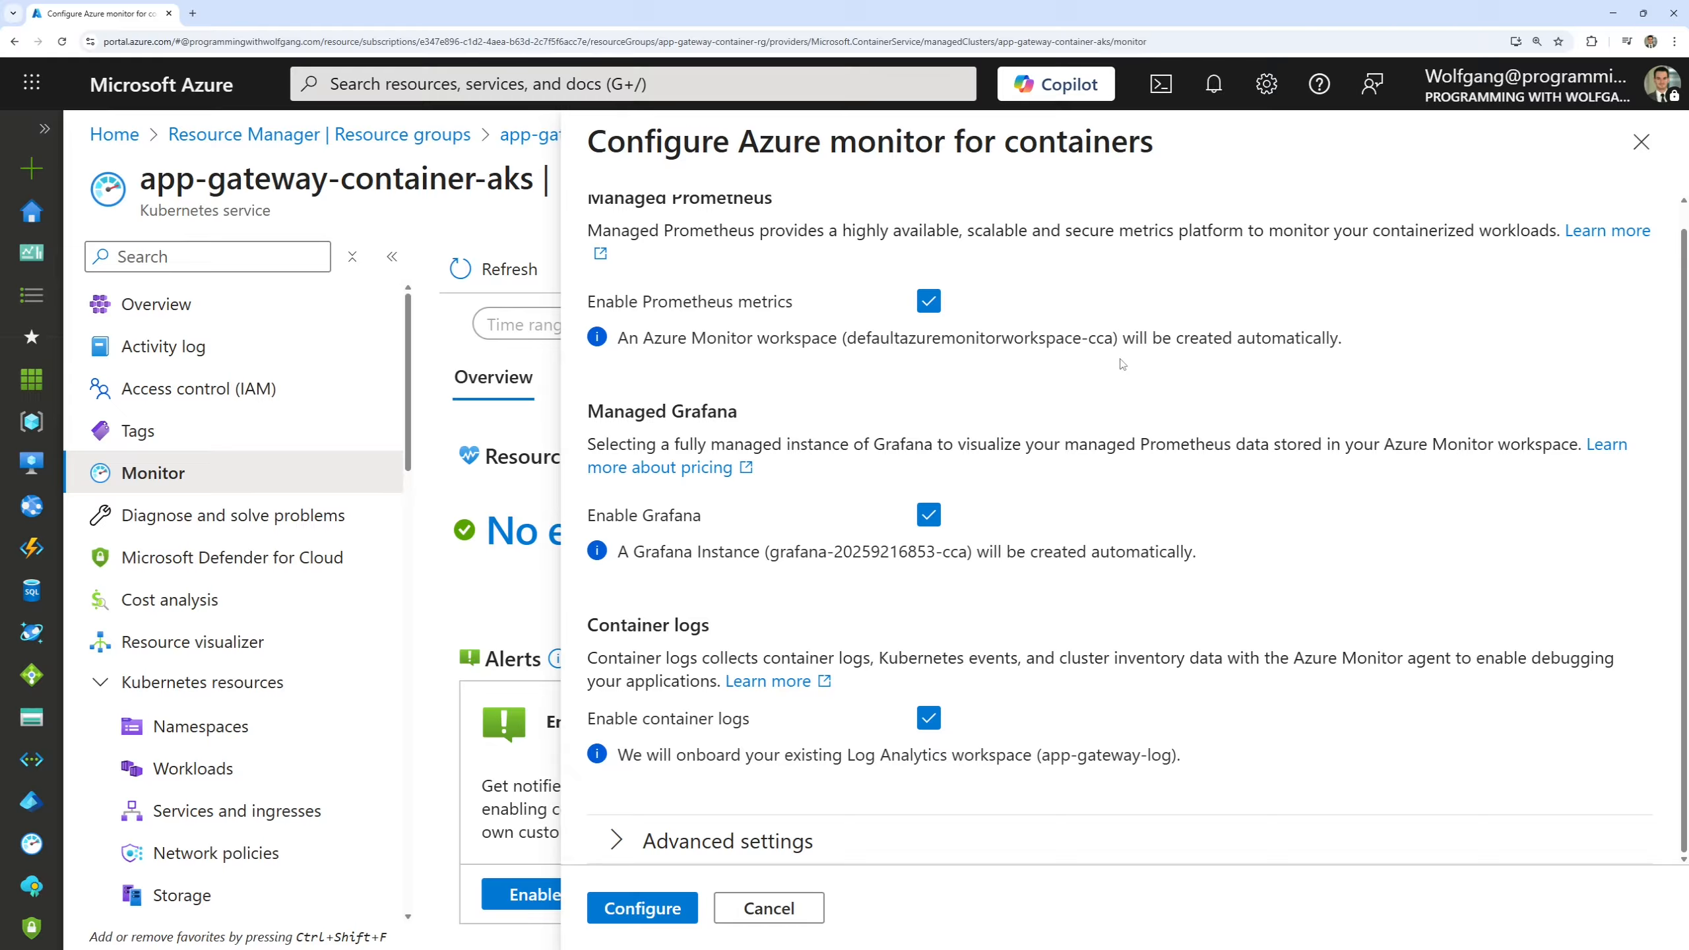
# Expand the advanced monitoring settings and review the Prometheus workspace, Grafana instance, Log Analytics workspace and logs preset.
pyautogui.click(625, 841)
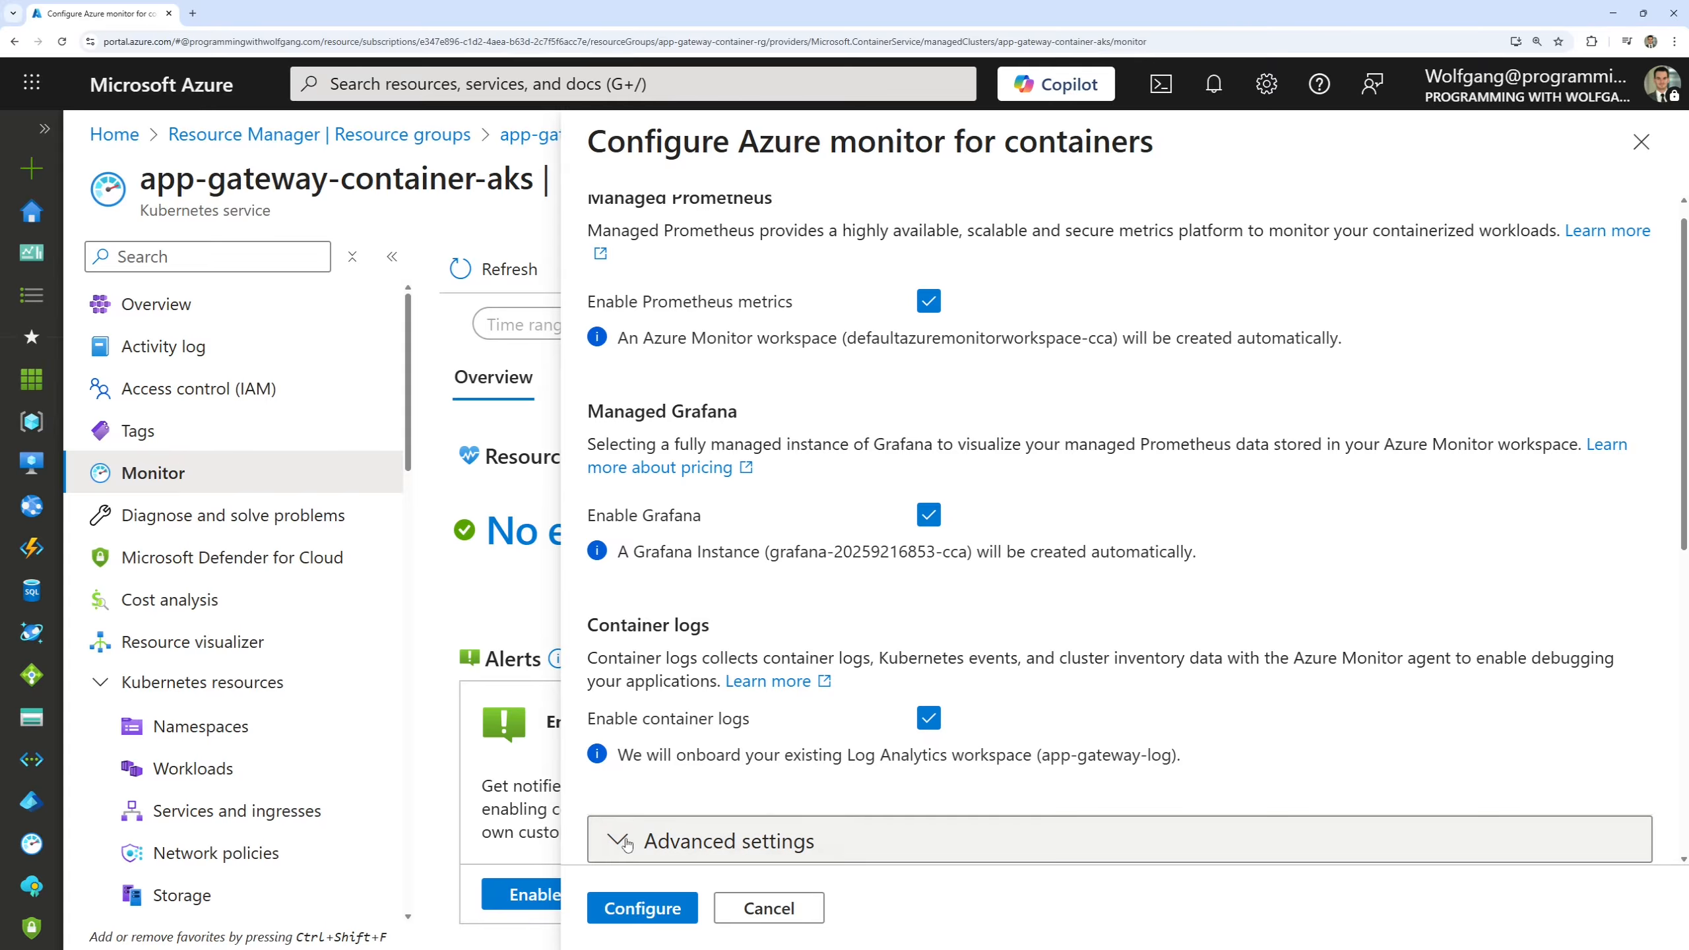
pyautogui.scroll(-5, 951, 638)
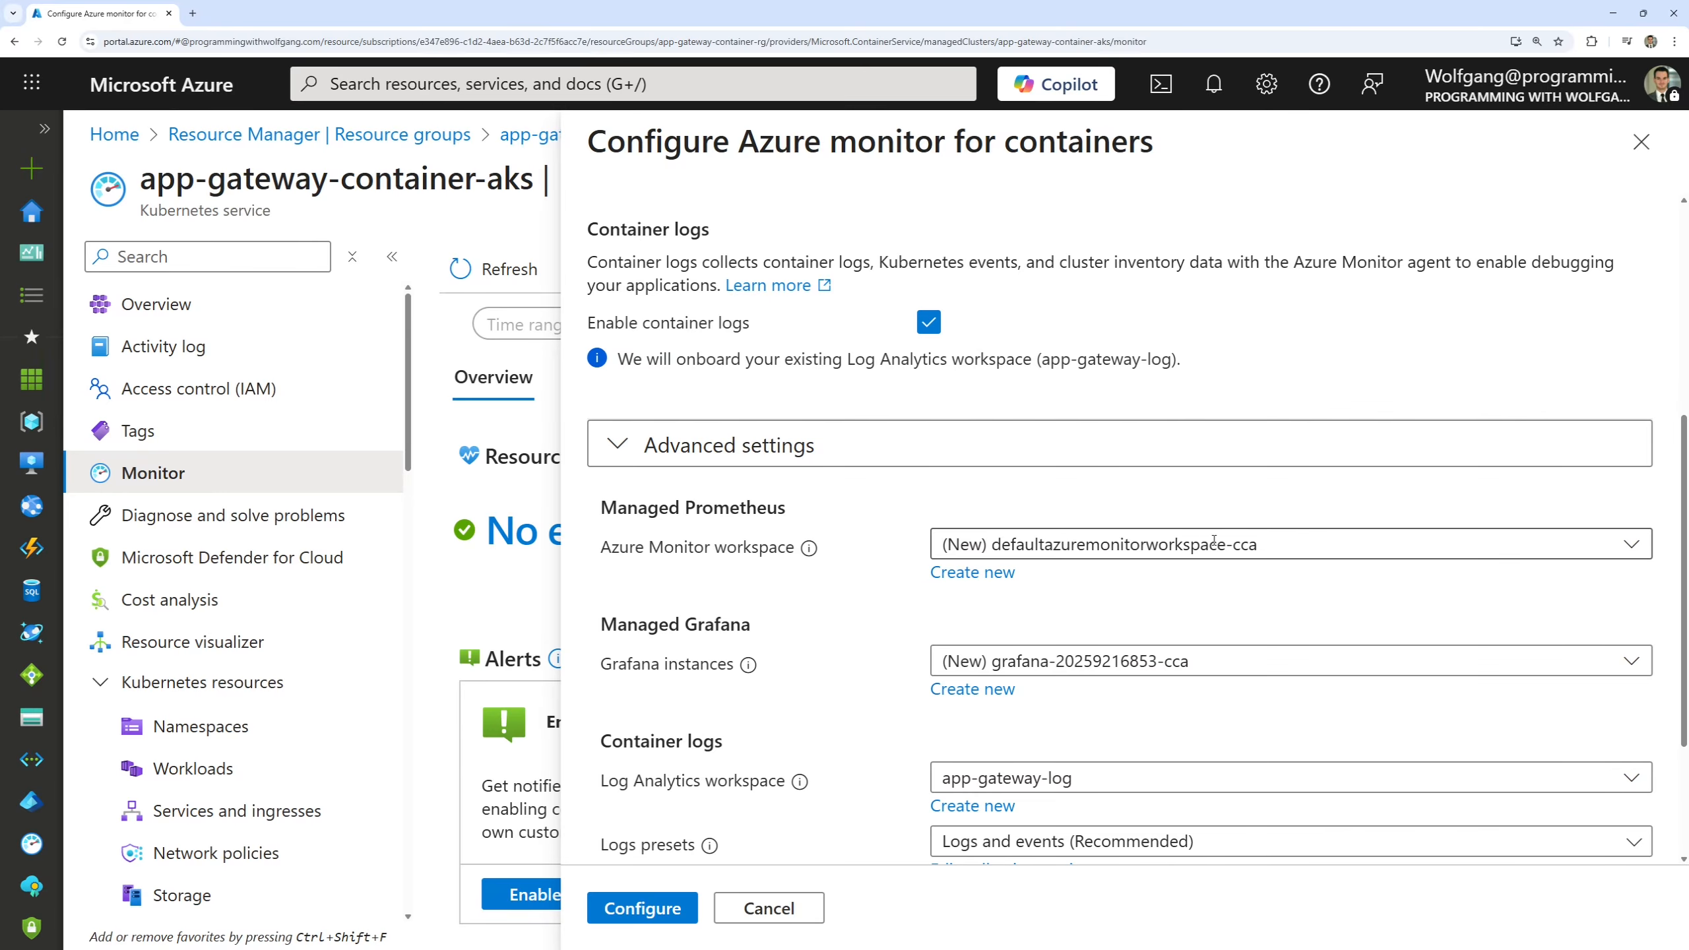
pyautogui.scroll(-2, 1024, 549)
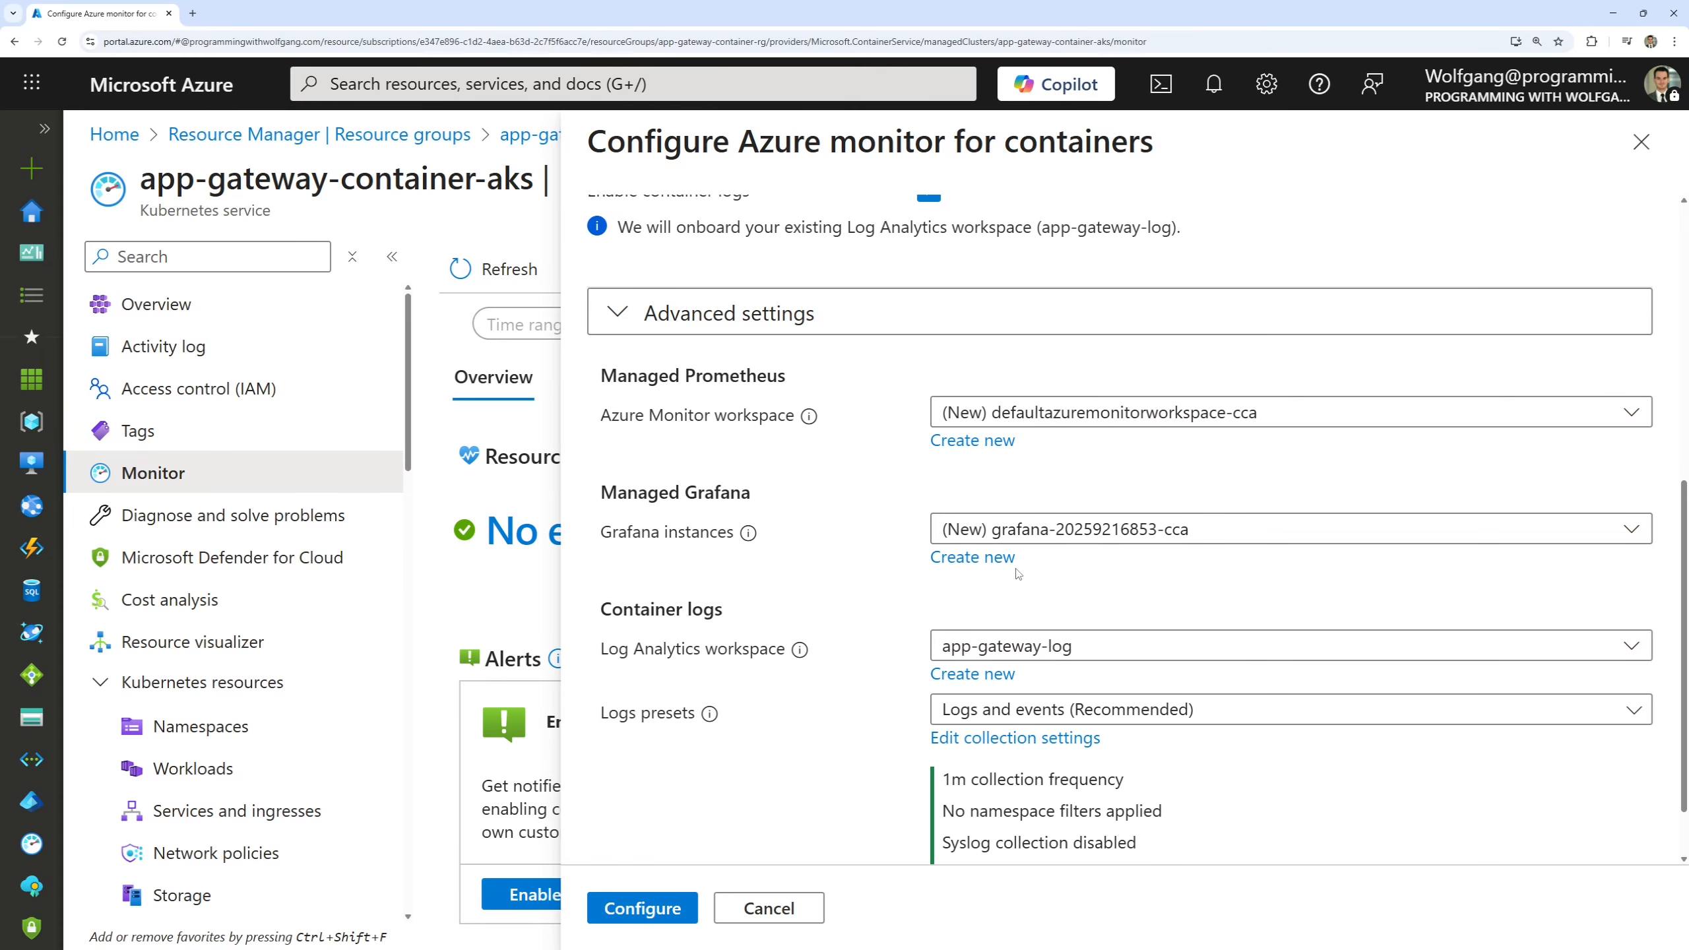
pyautogui.scroll(-1, 1047, 645)
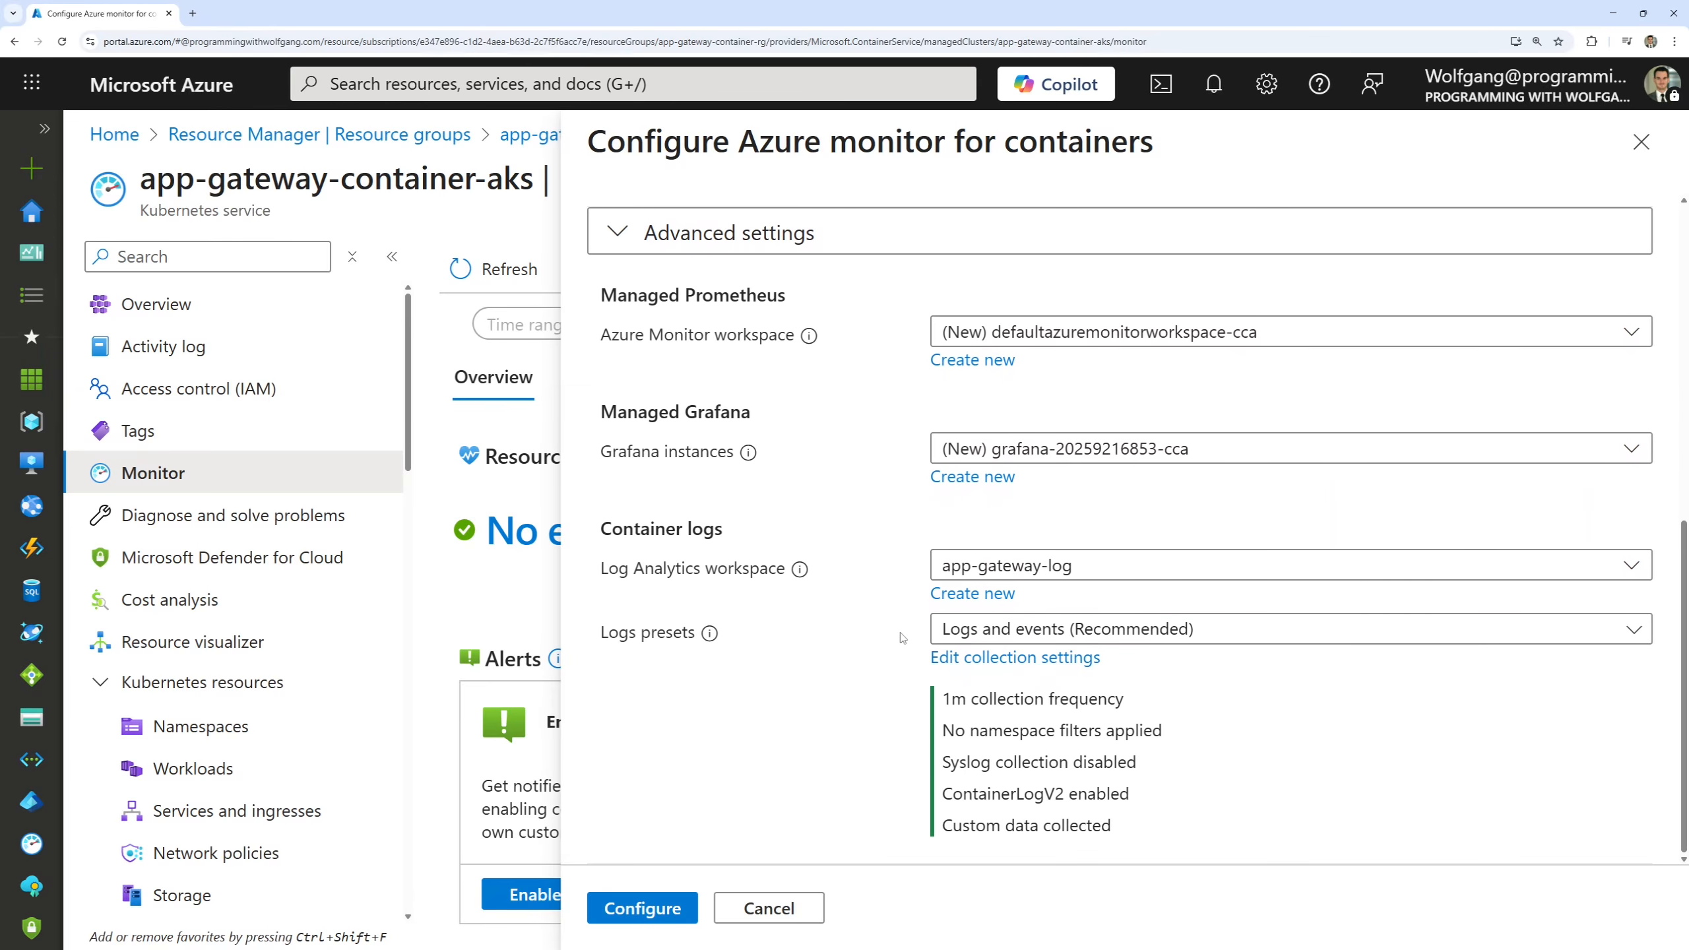
pyautogui.hotkey('ctrl', '2')
pyautogui.moveTo(907, 611); pyautogui.dragTo(1101, 743)
# Apply the Azure Monitor configuration for the containers and expand the details of the completed deployment.
pyautogui.click(673, 917)
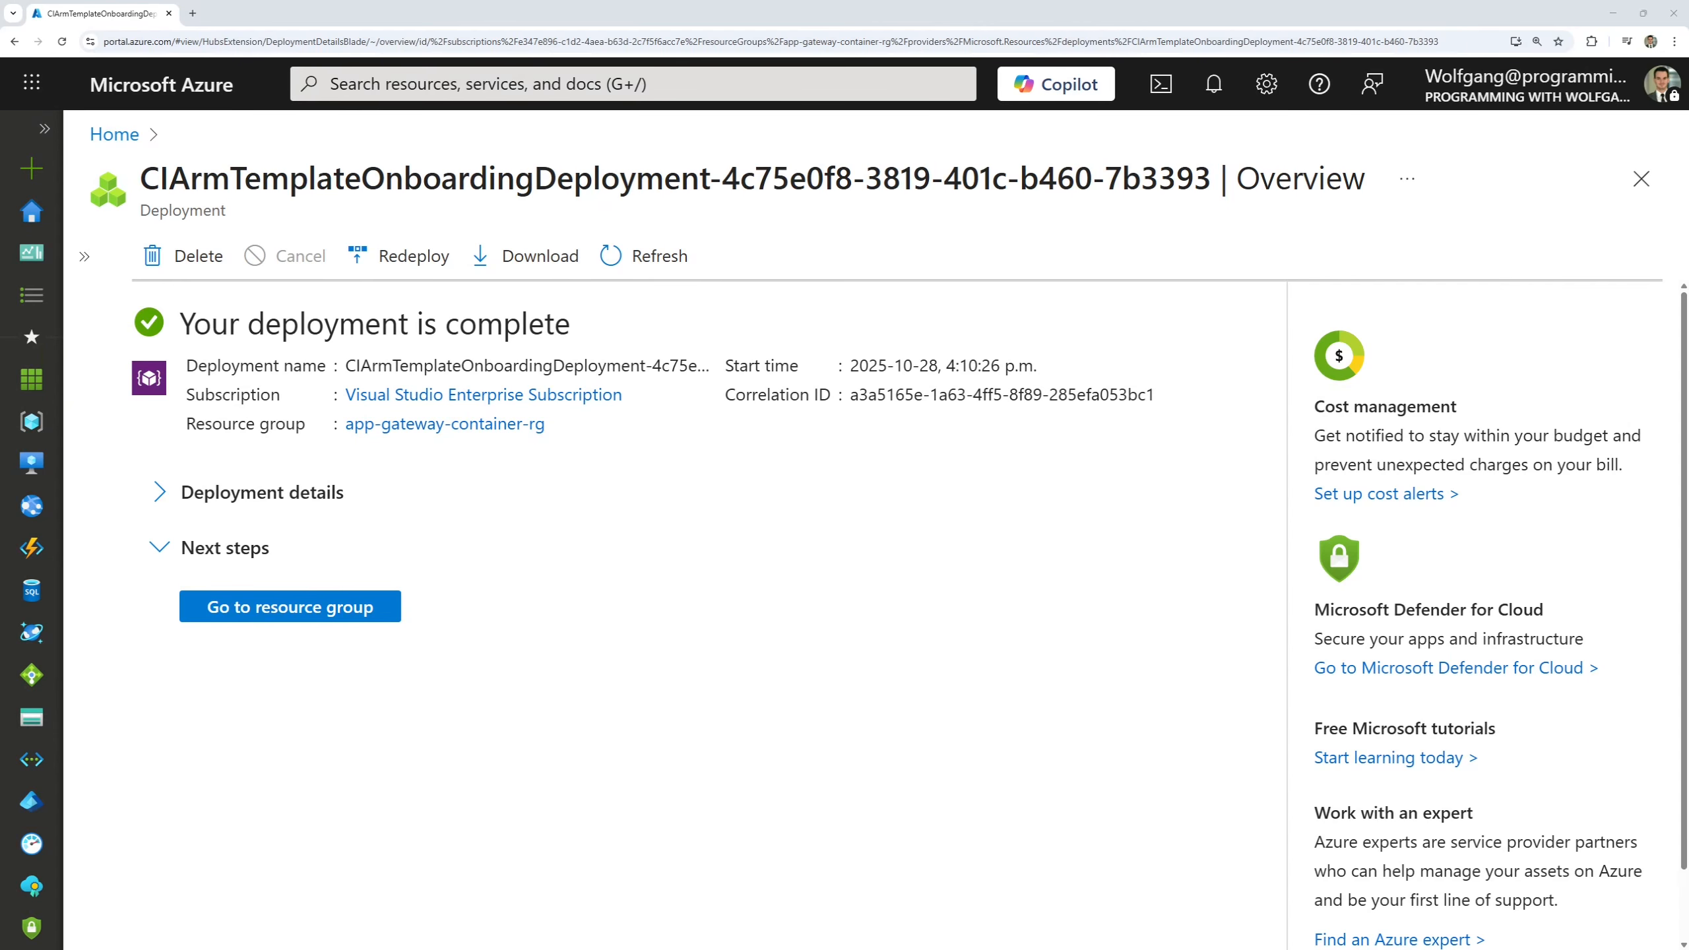
pyautogui.click(275, 482)
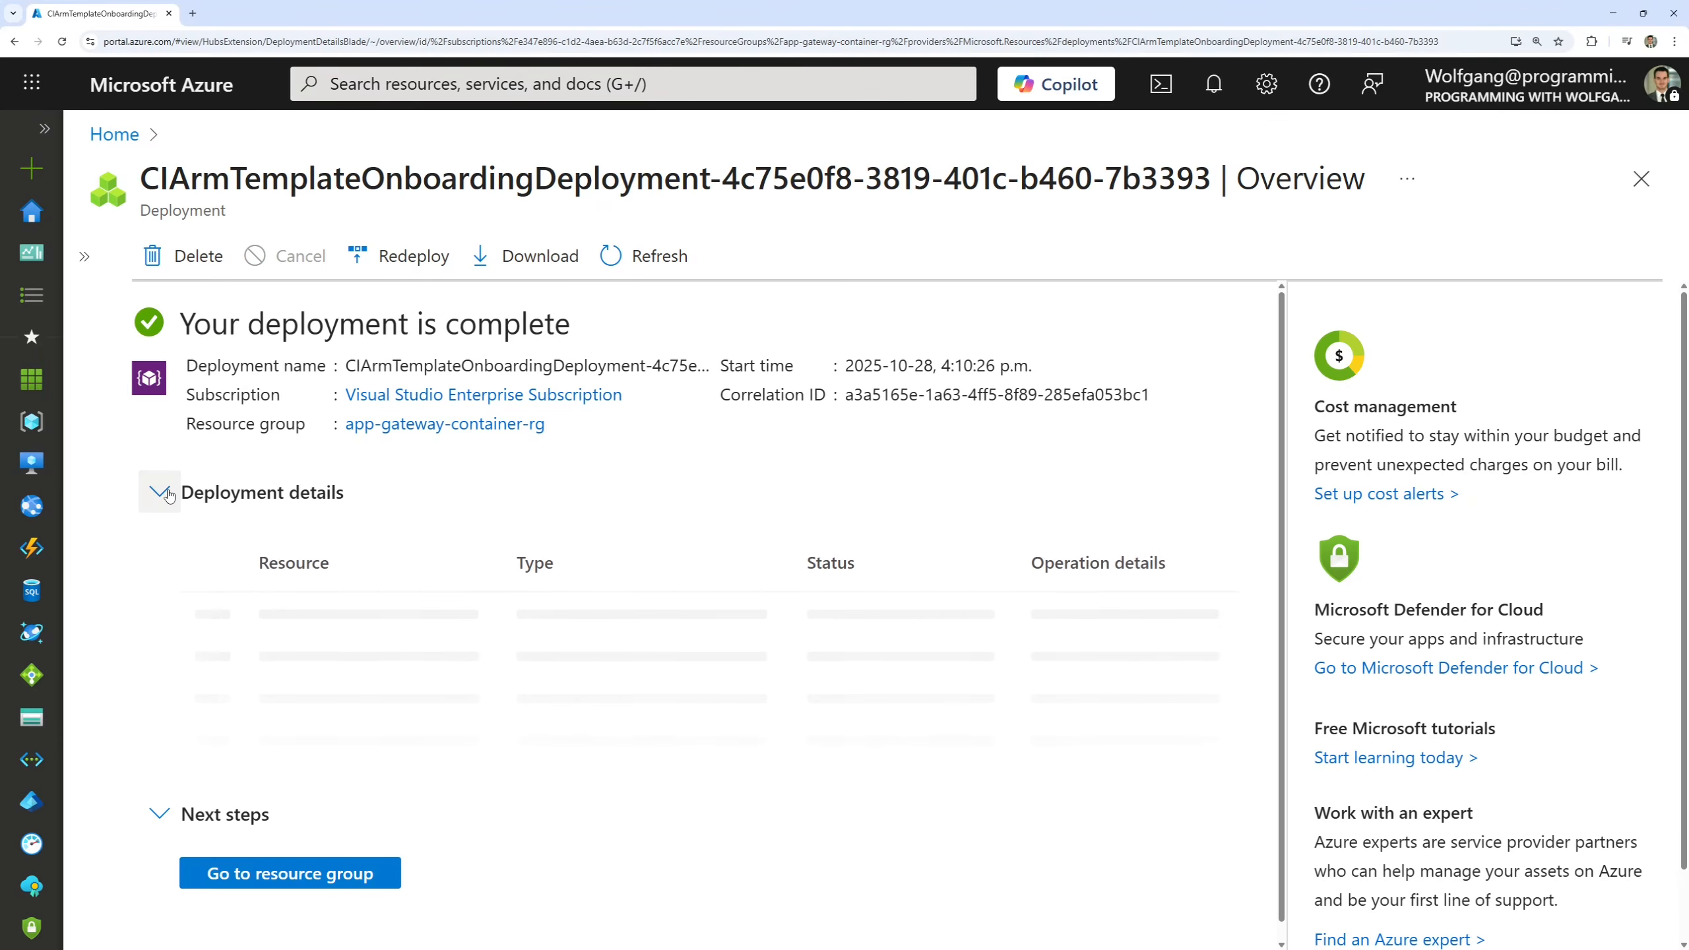
# Review the status of the individual resources in the deployment details.
pyautogui.scroll(-3, 481, 542)
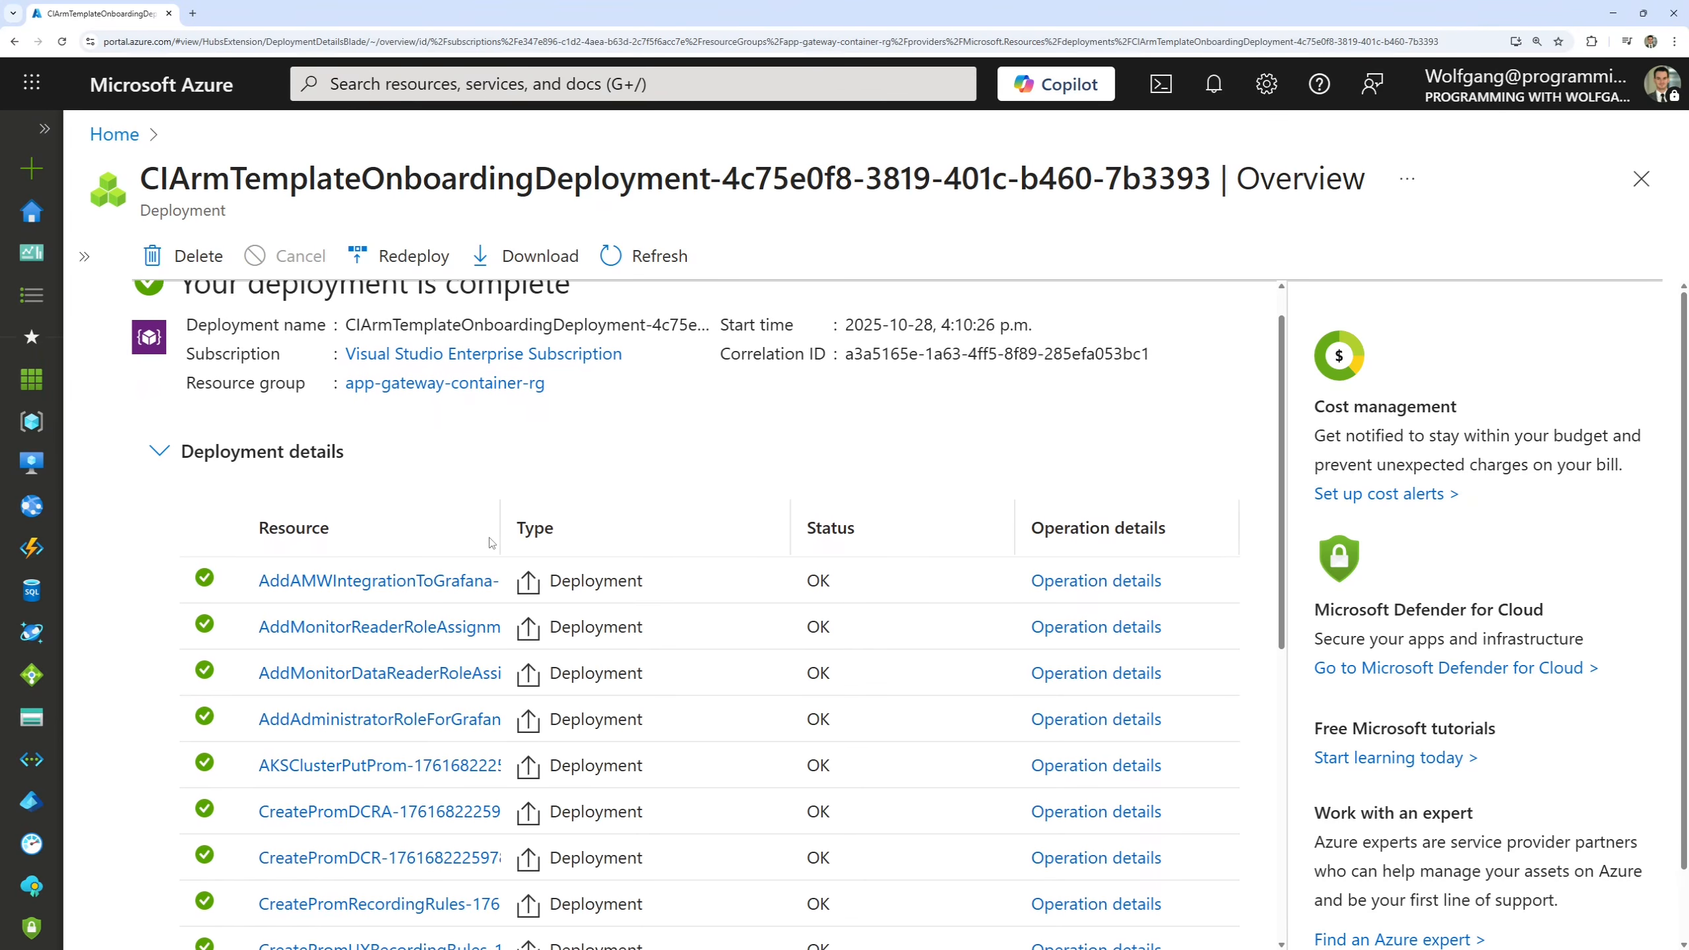
pyautogui.scroll(-5, 480, 543)
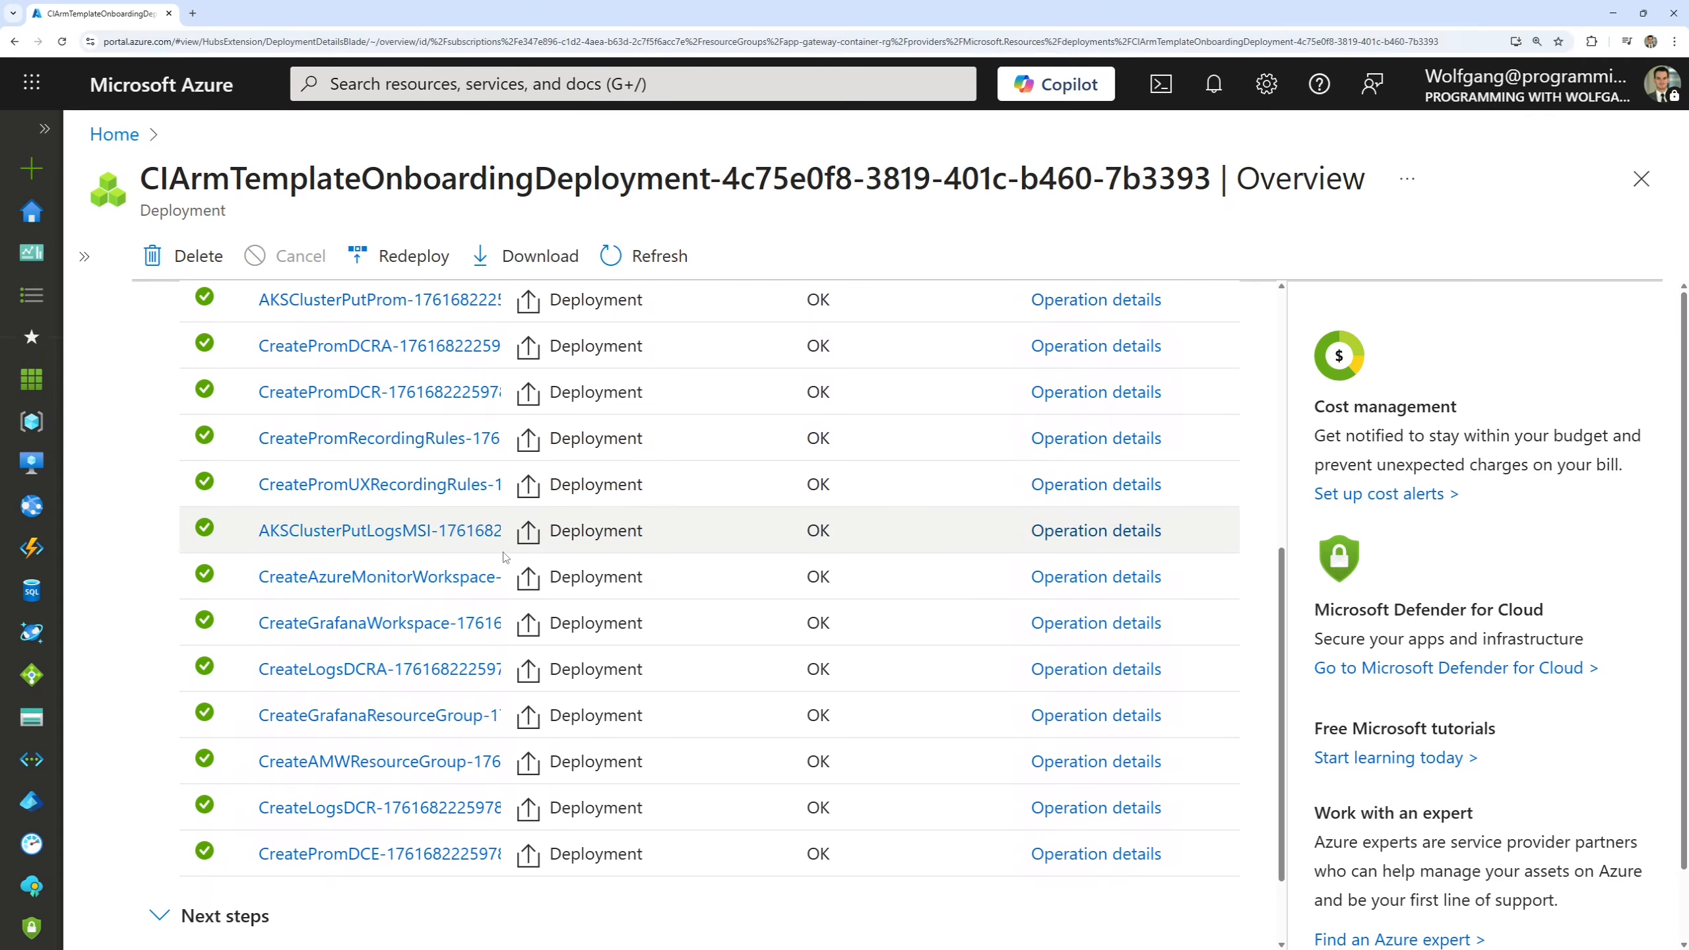
pyautogui.scroll(5, 691, 641)
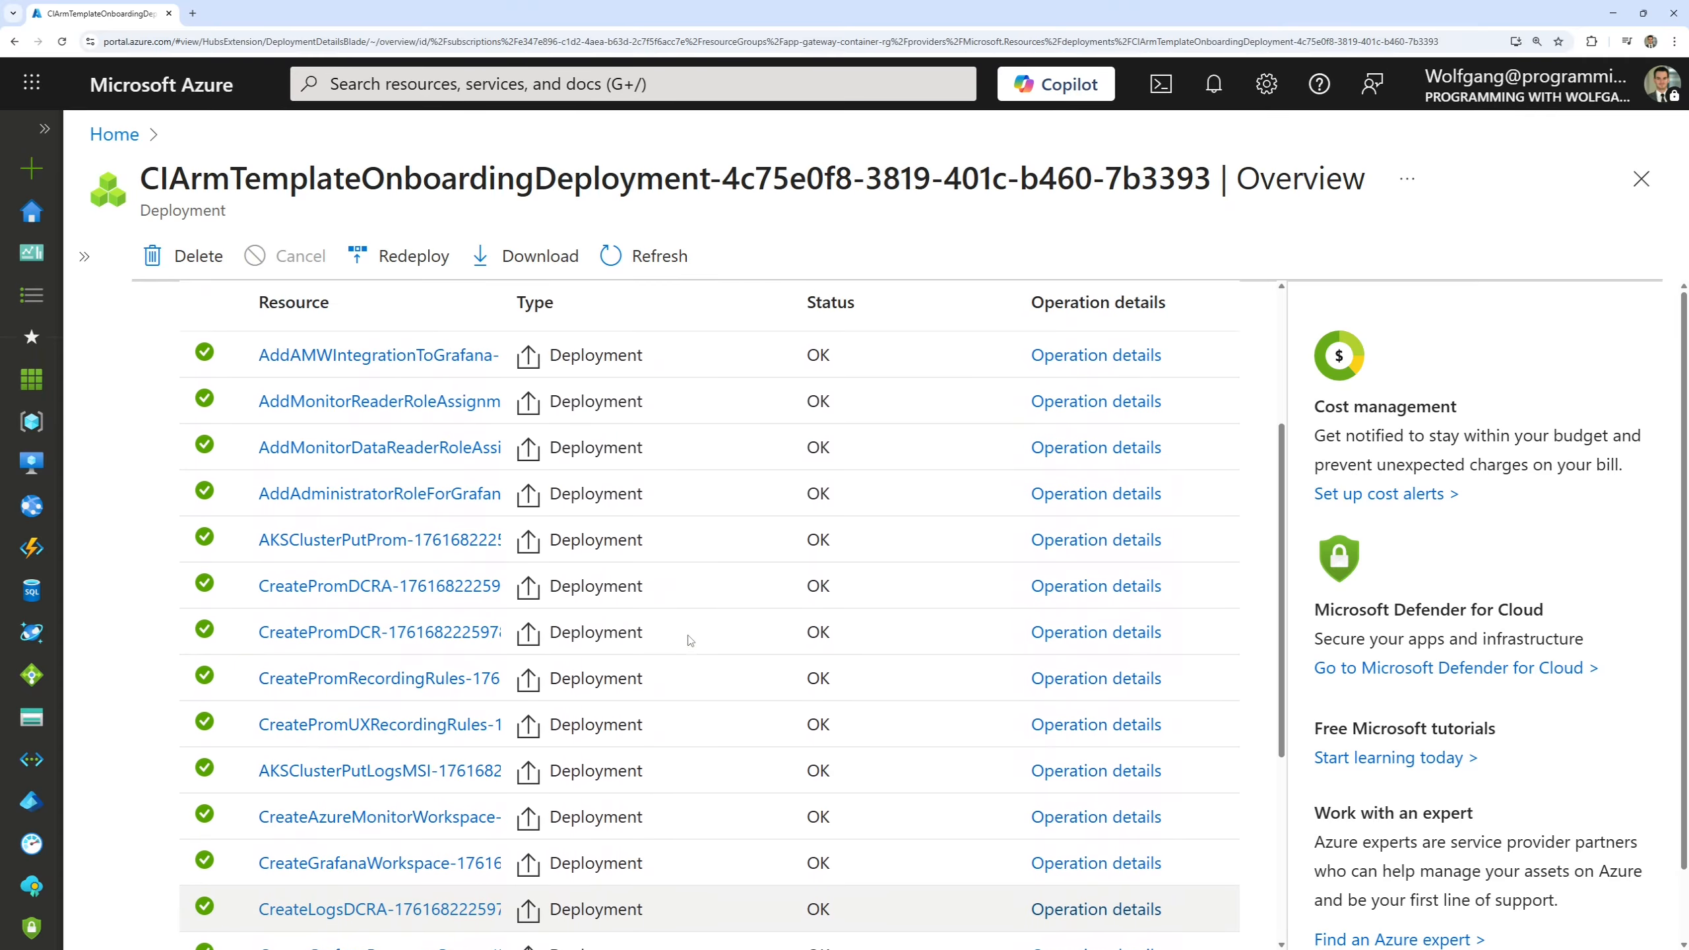
pyautogui.scroll(3, 691, 641)
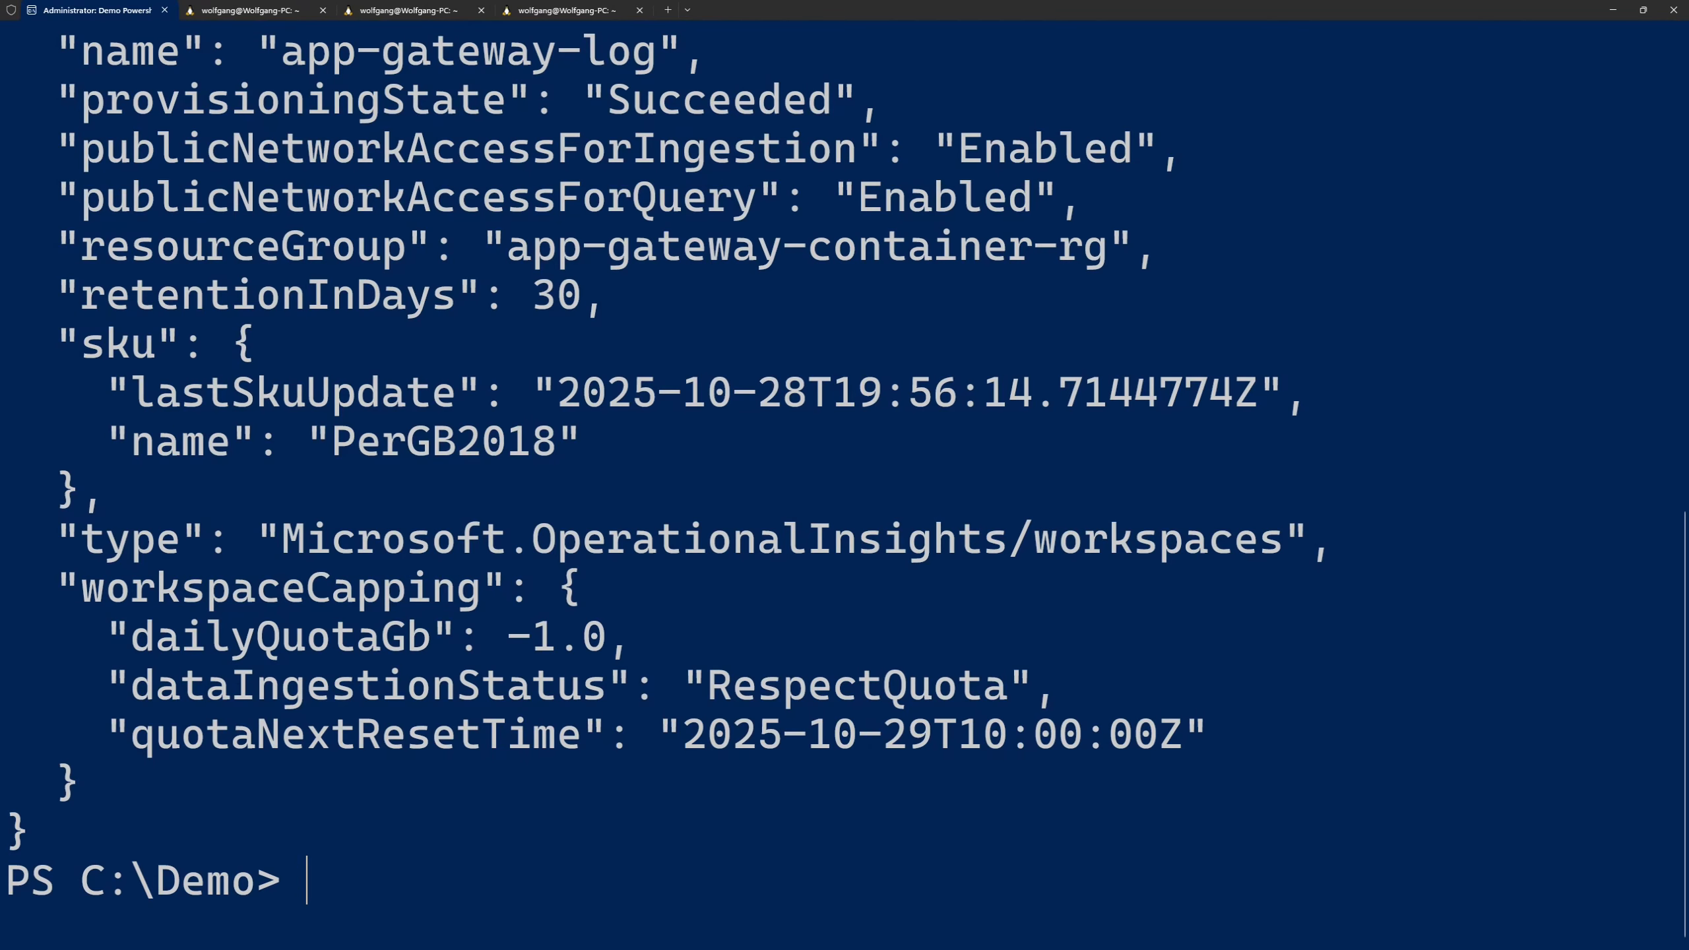
# In the PowerShell terminal, clear the screen and run kubectl apply -f .\prometheus-configmap.yaml.
pyautogui.write('cls')
pyautogui.press('Return')
pyautogui.write('kubectl apply -f .\\prometheus-configmap.yaml')
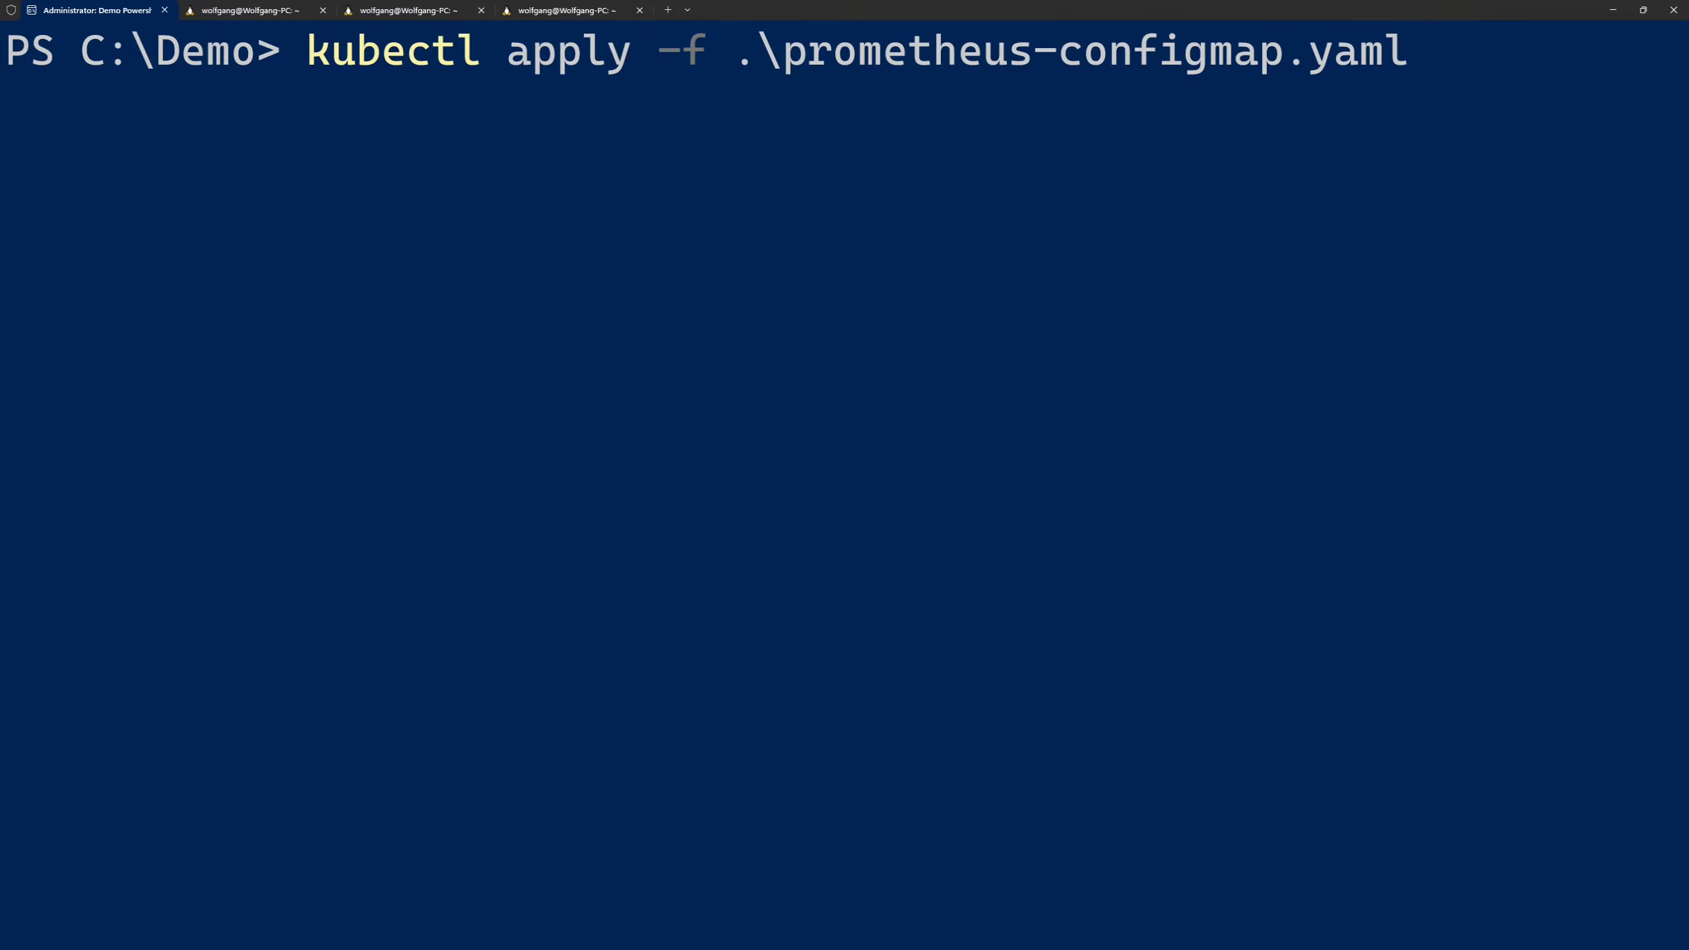
pyautogui.press('Return')
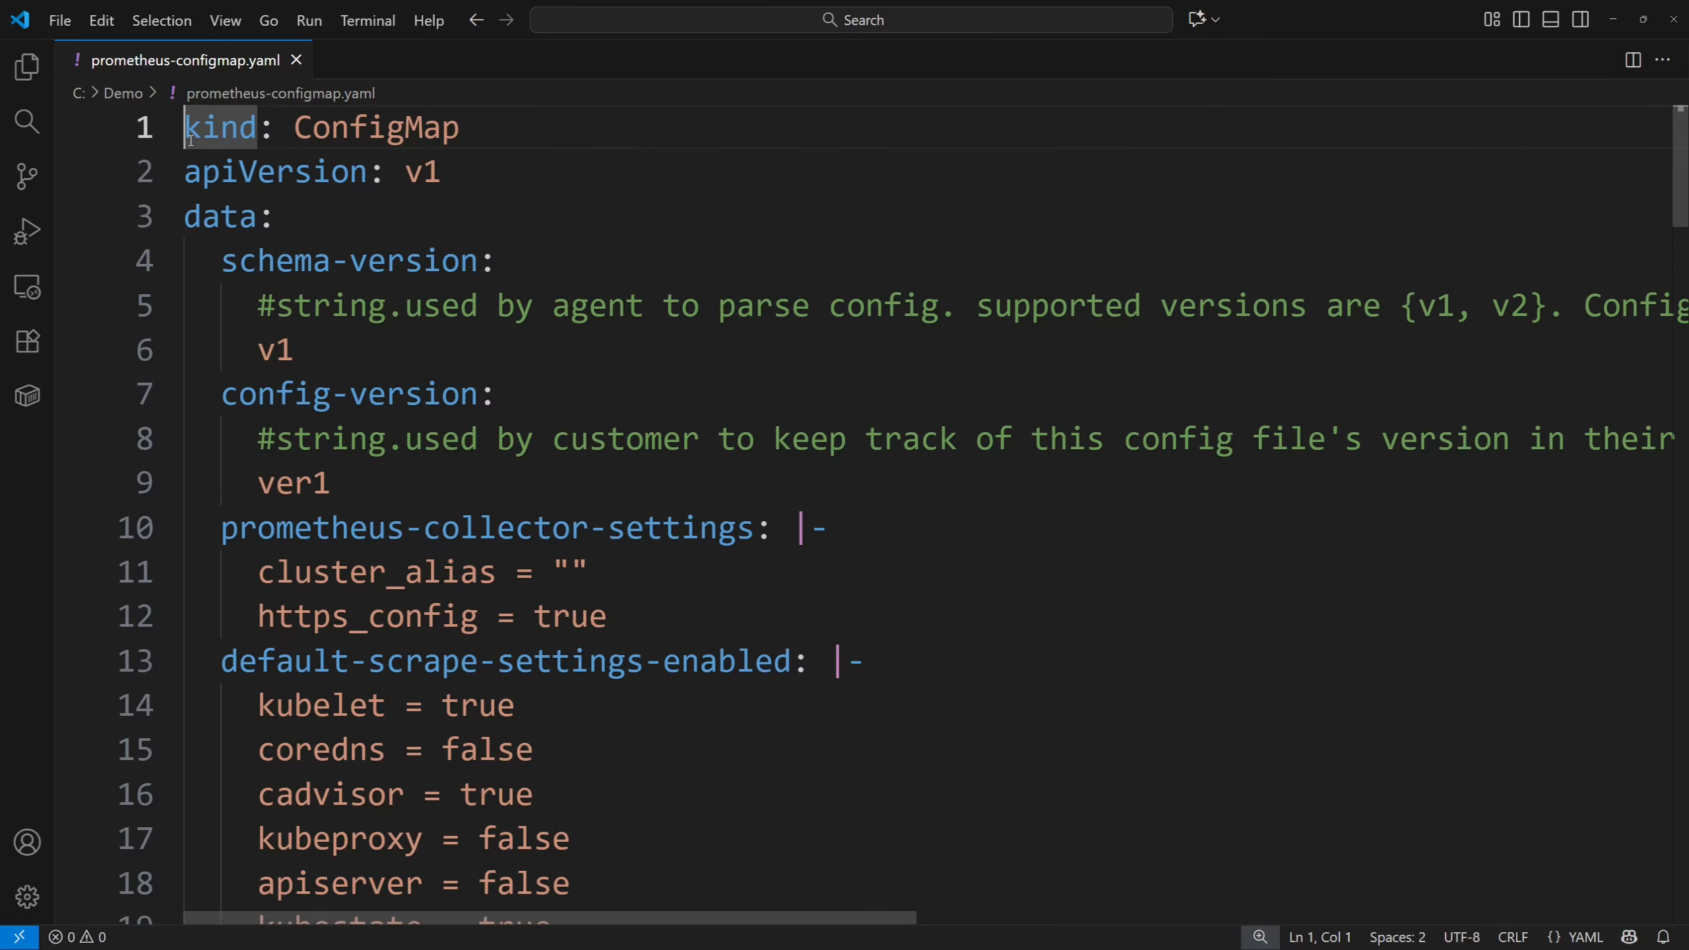
# In Visual Studio Code, review the collector and default scrape settings in prometheus-configmap.yaml.
pyautogui.scroll(-2, 419, 380)
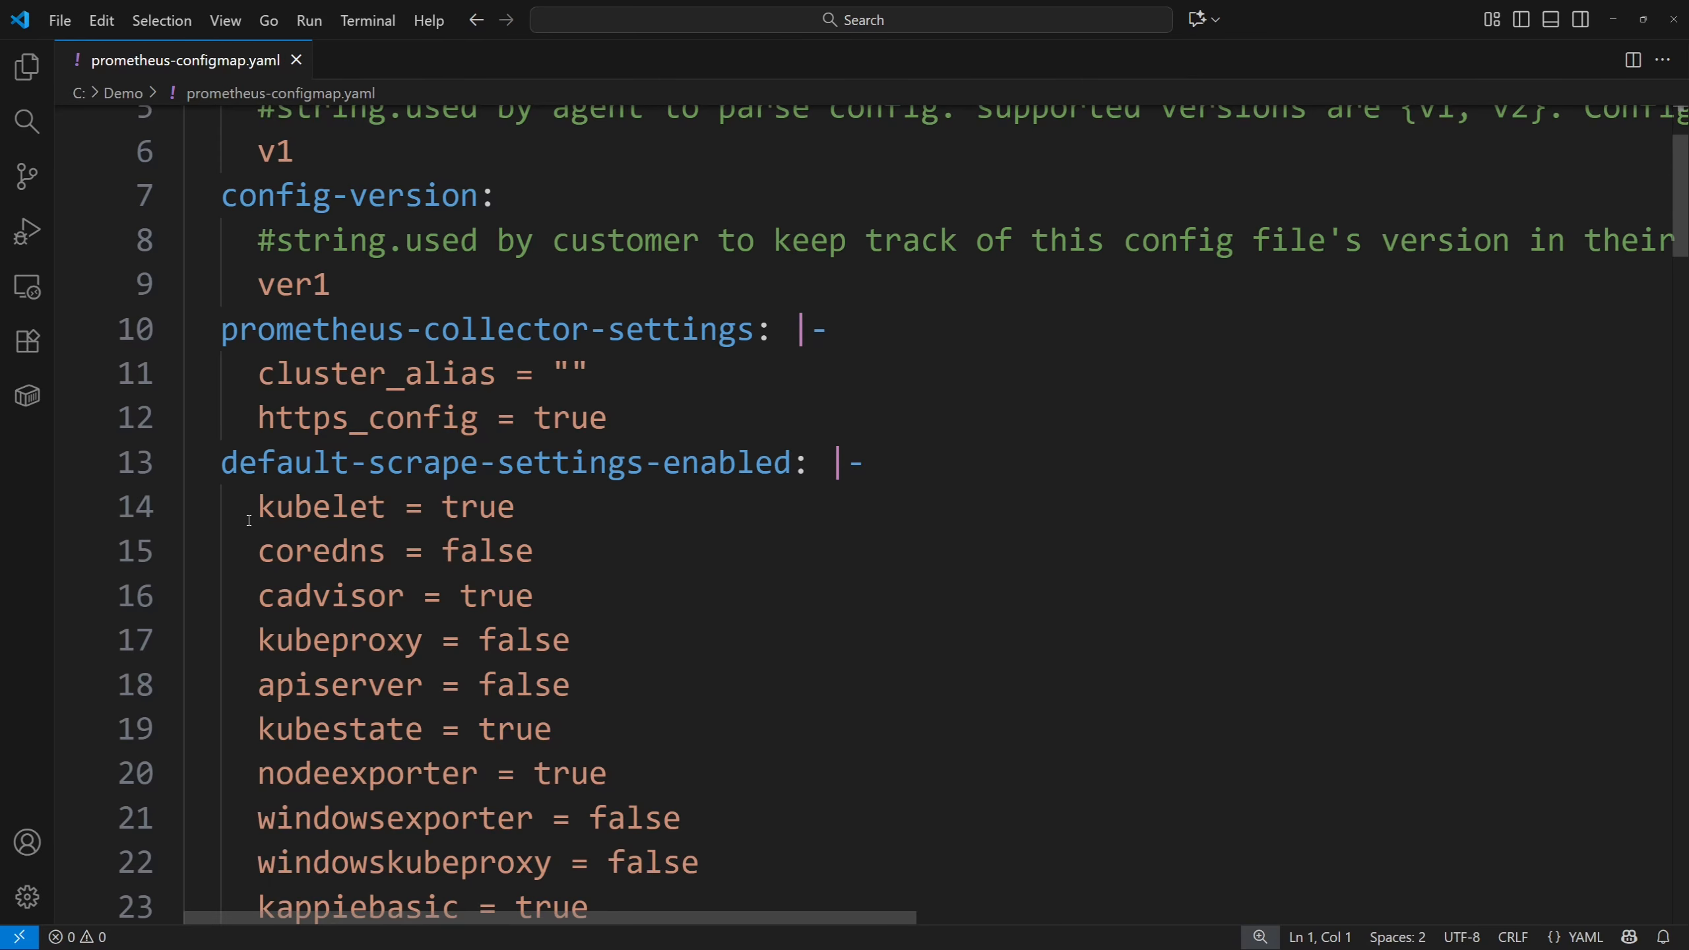
pyautogui.scroll(-5, 266, 514)
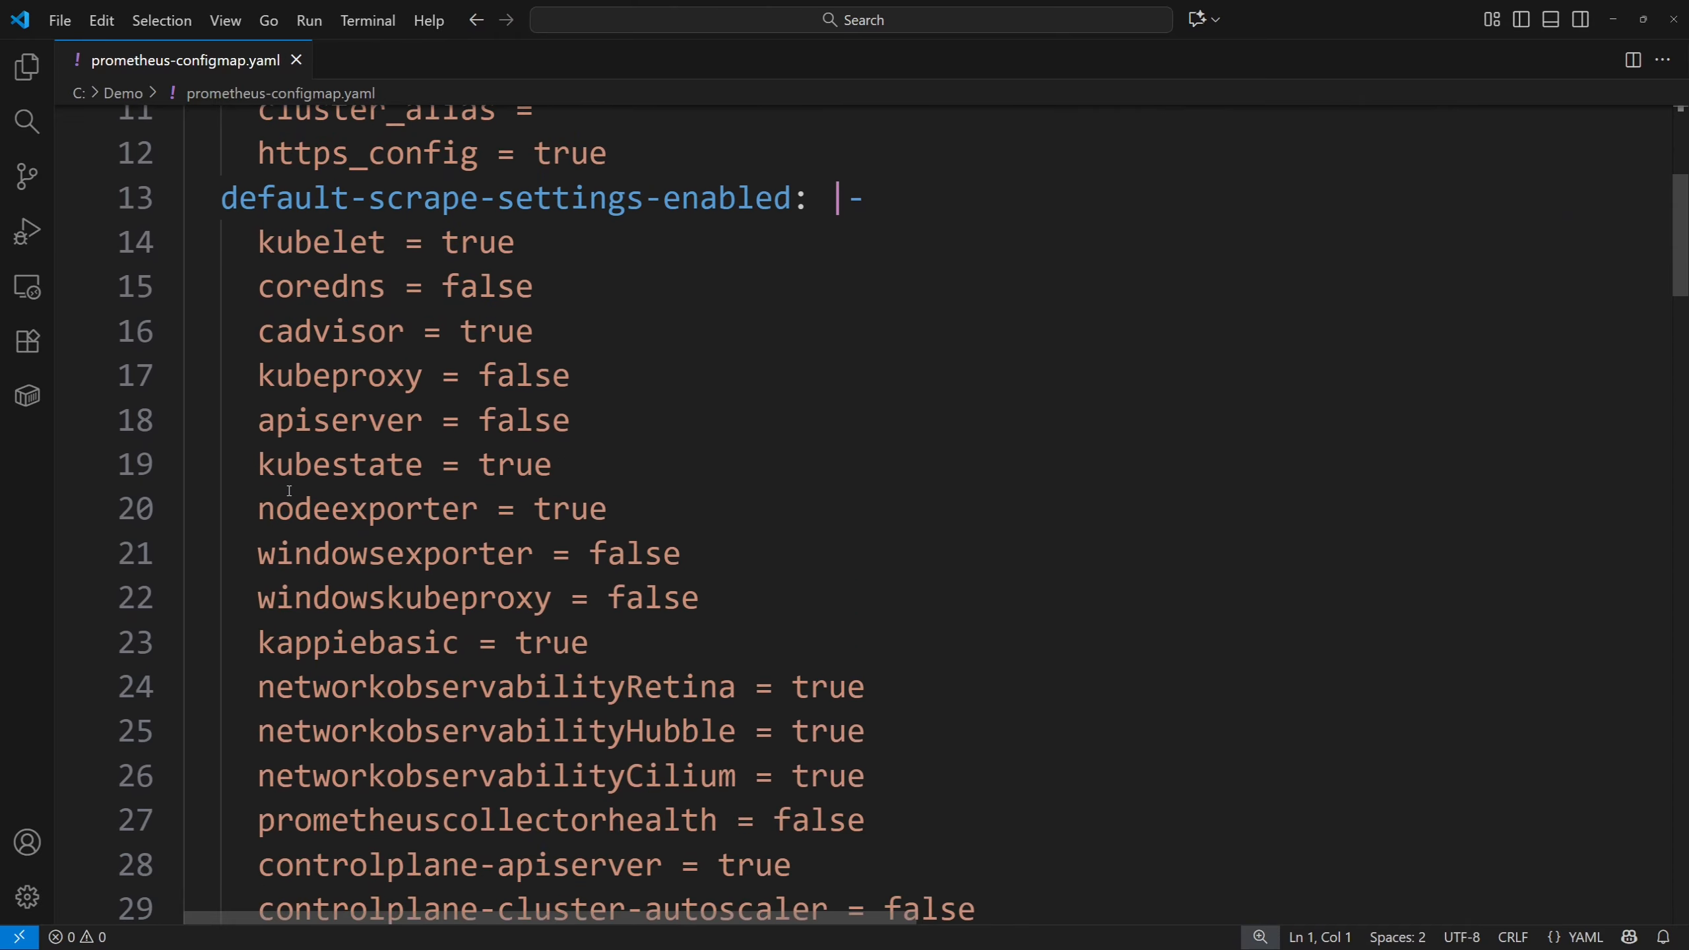
pyautogui.scroll(-4, 289, 491)
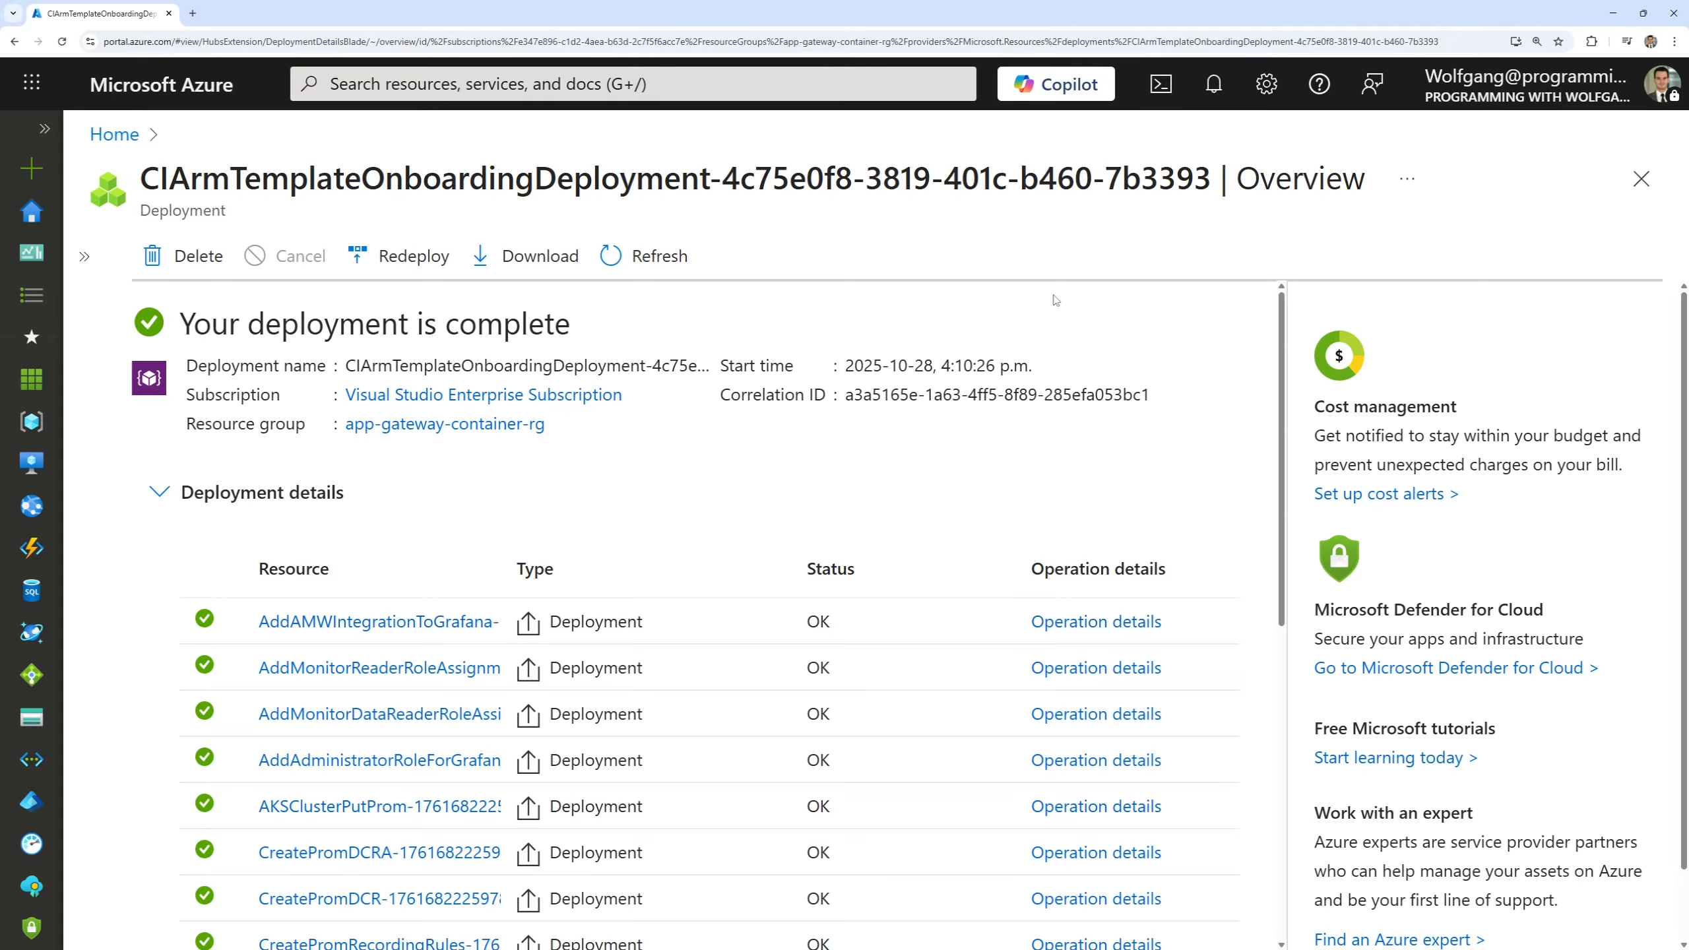
# Back in the Azure portal, leave the deployment overview and open Access control (IAM) of the Visual Studio Enterprise Subscription.
pyautogui.click(1641, 178)
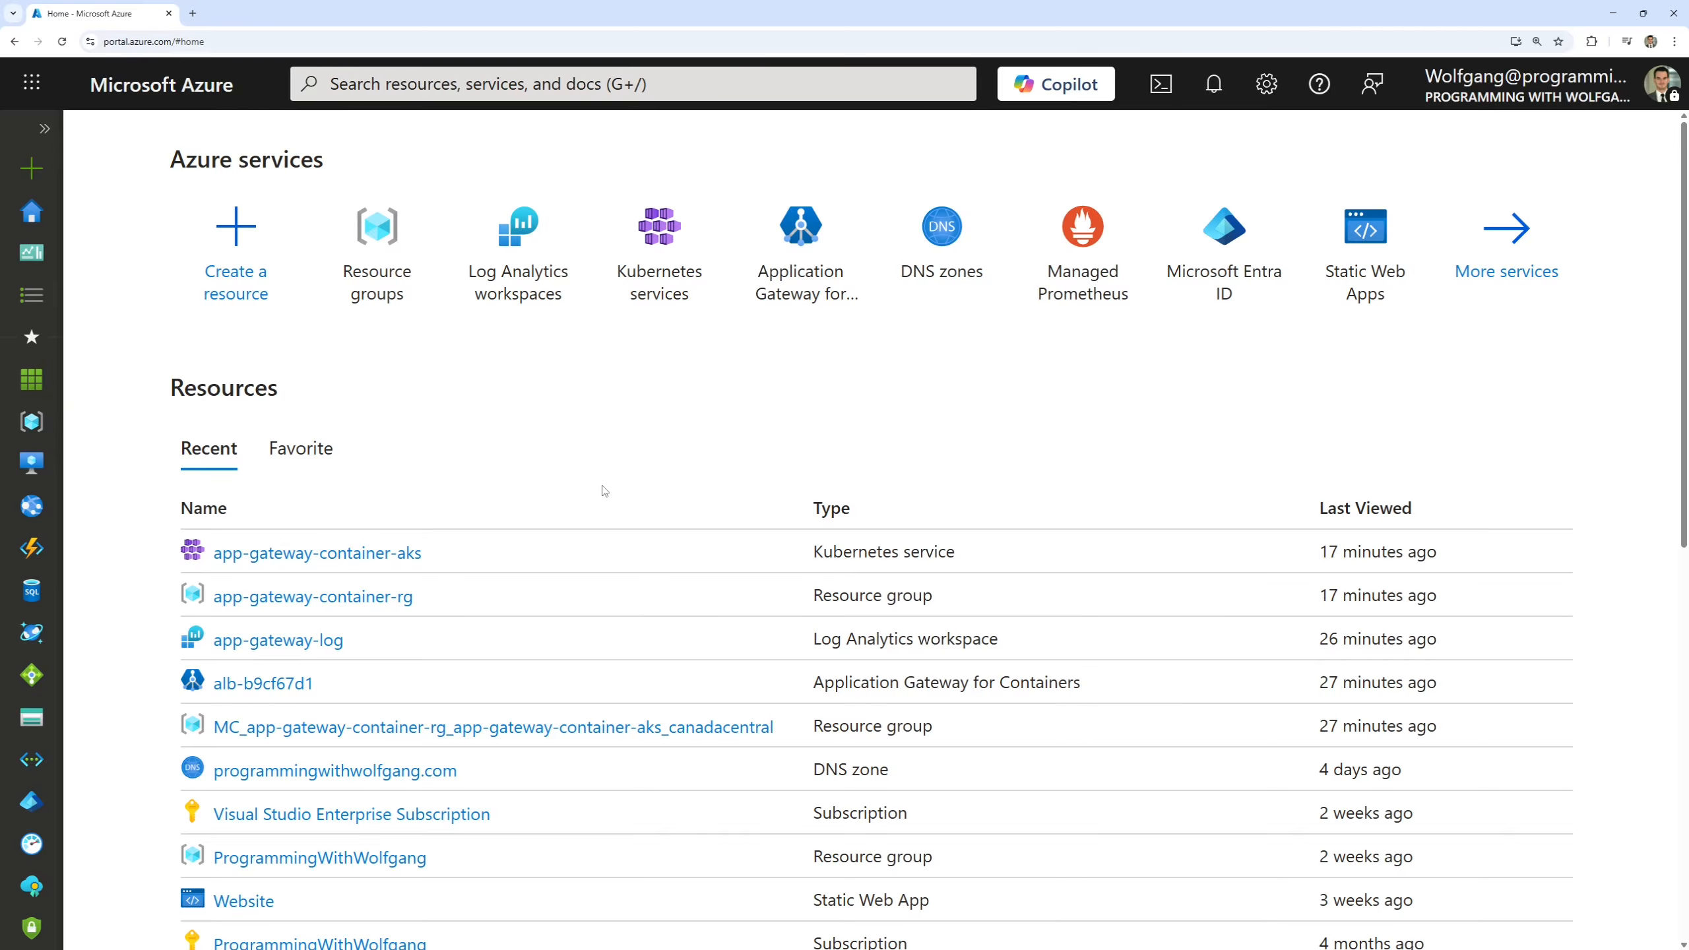
pyautogui.click(372, 814)
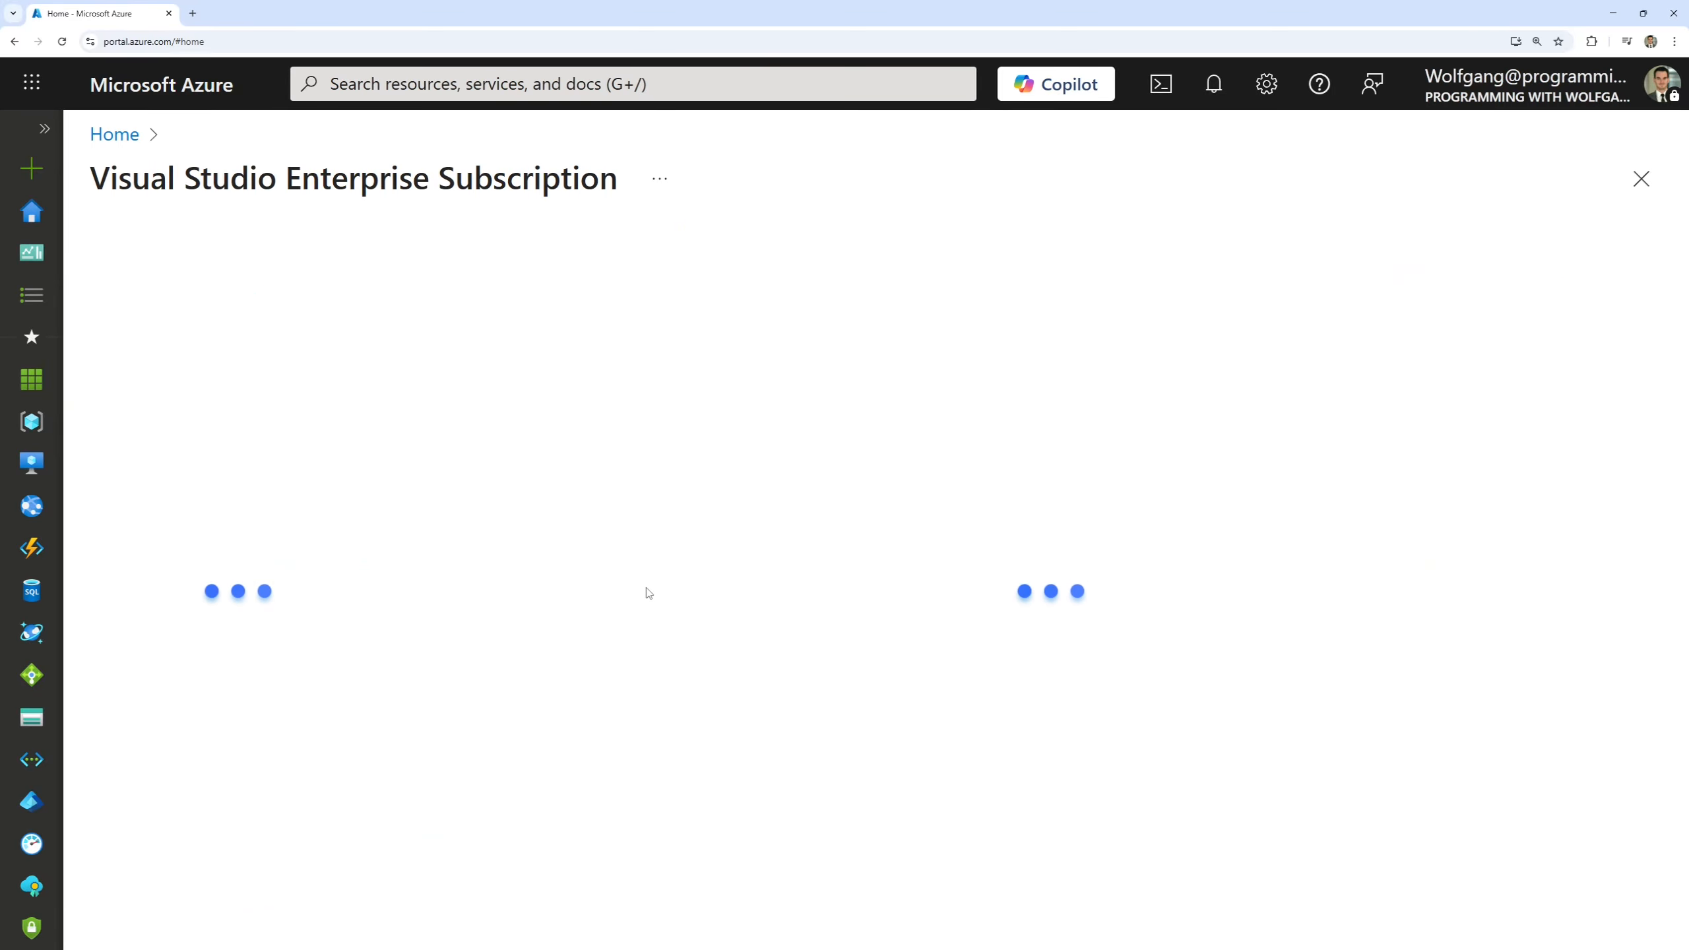
pyautogui.click(202, 393)
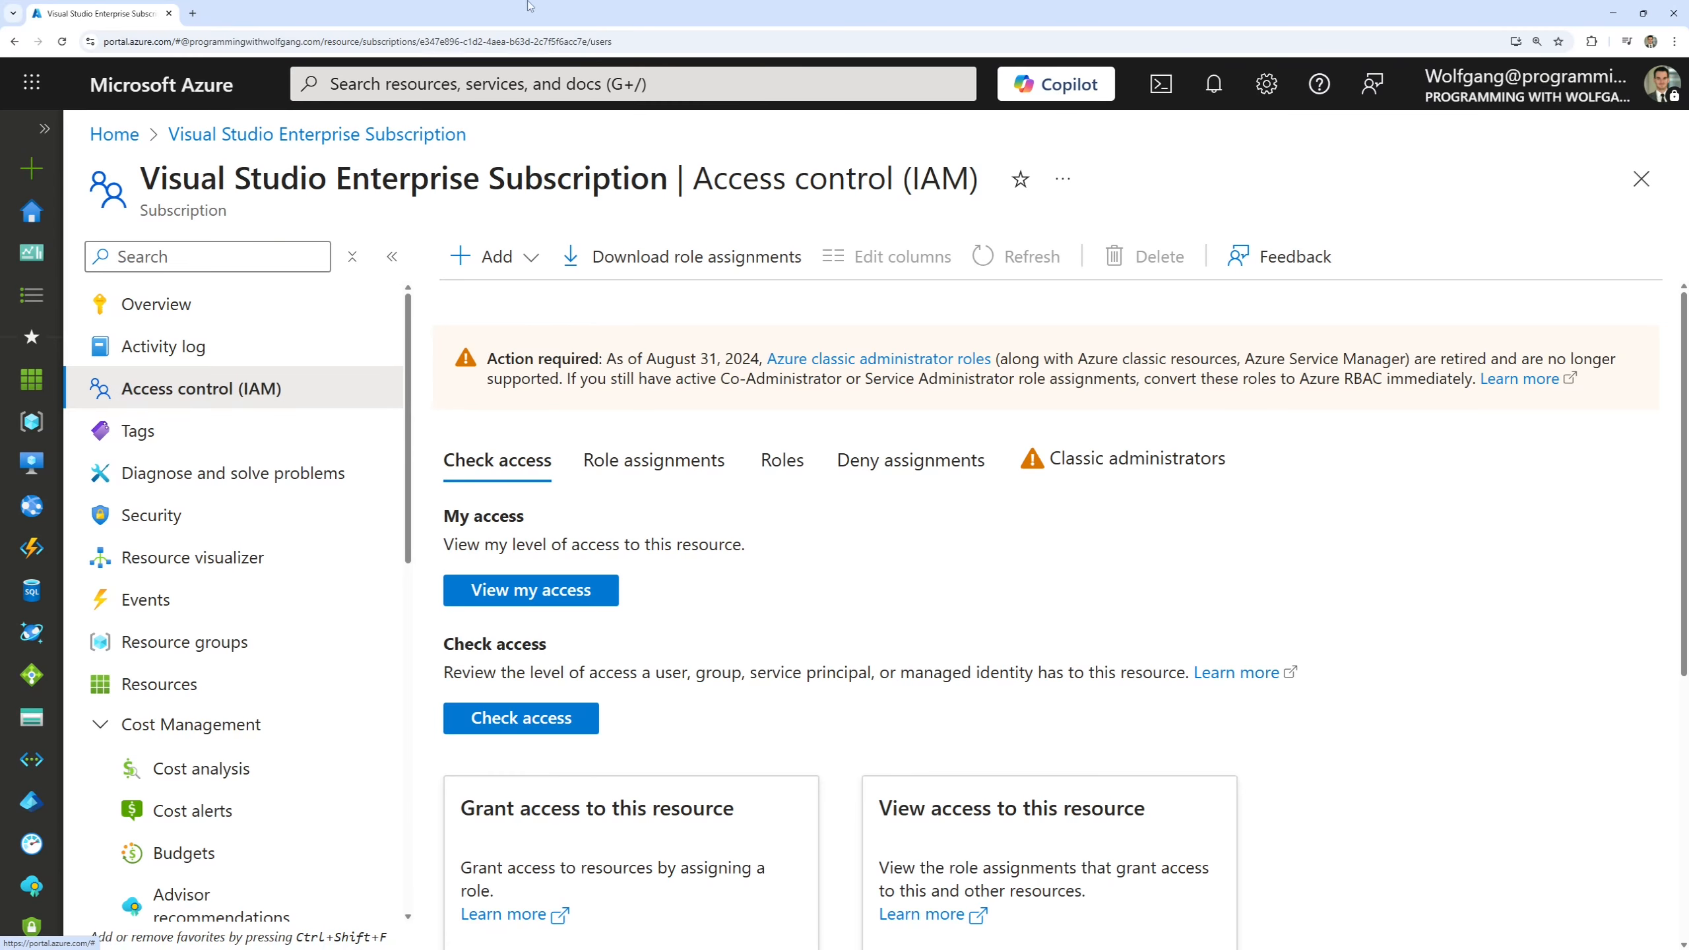
# Start a new role assignment on the subscription and search the job function roles for Monitoring Reader.
pyautogui.click(538, 266)
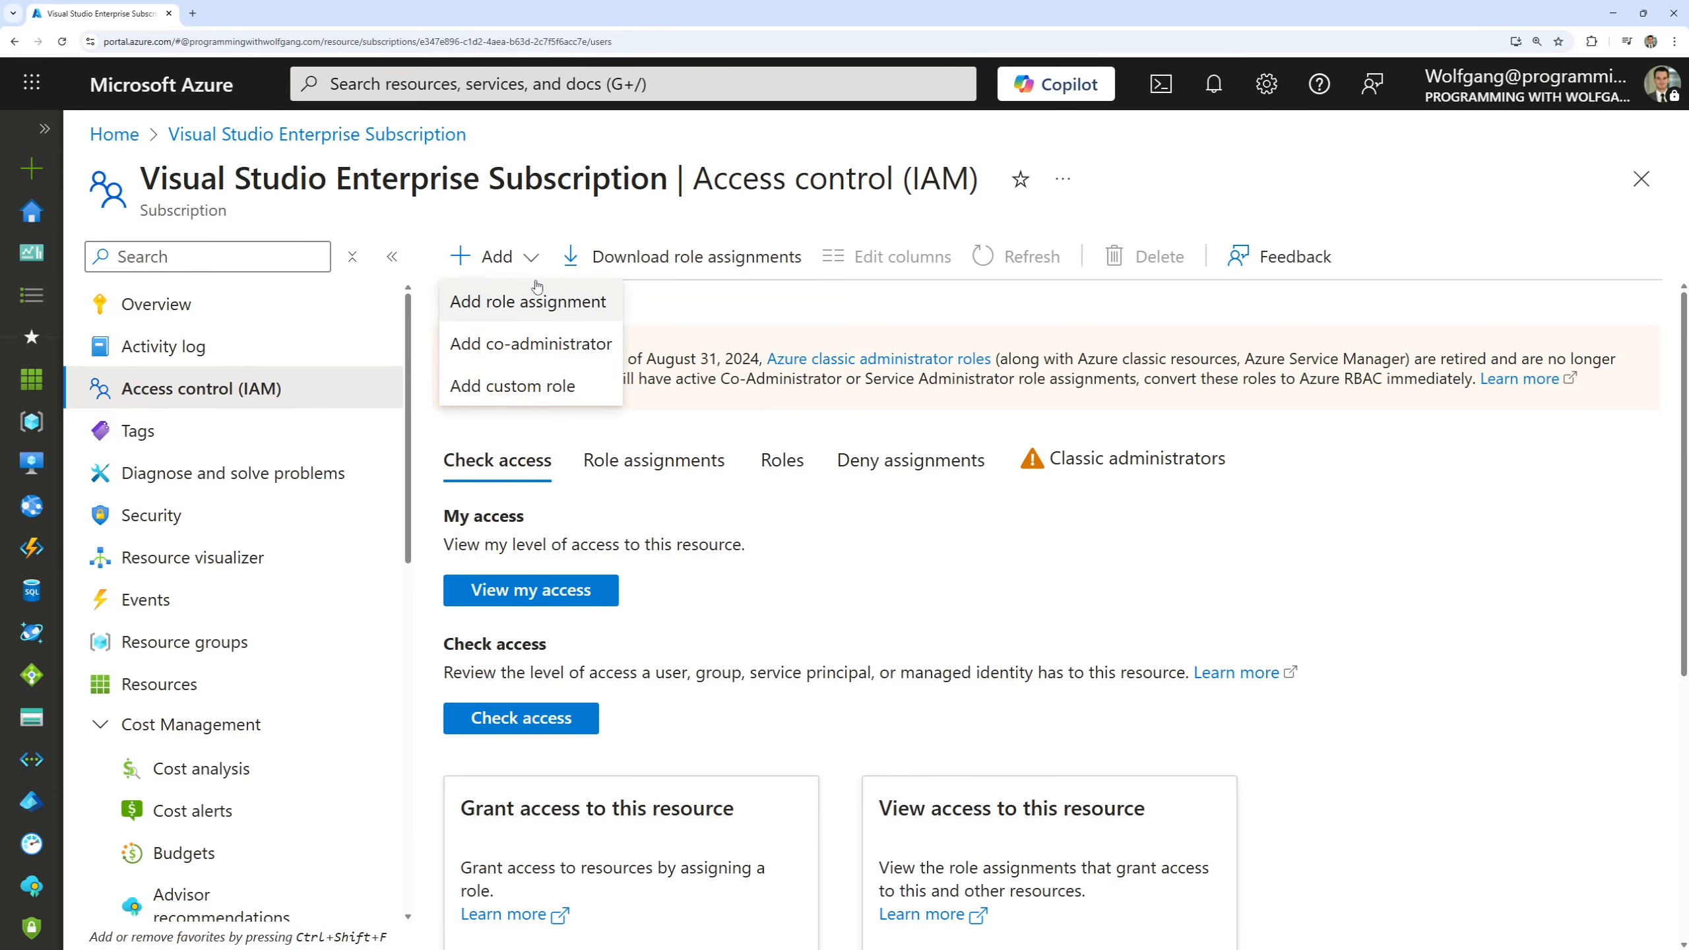
pyautogui.click(527, 302)
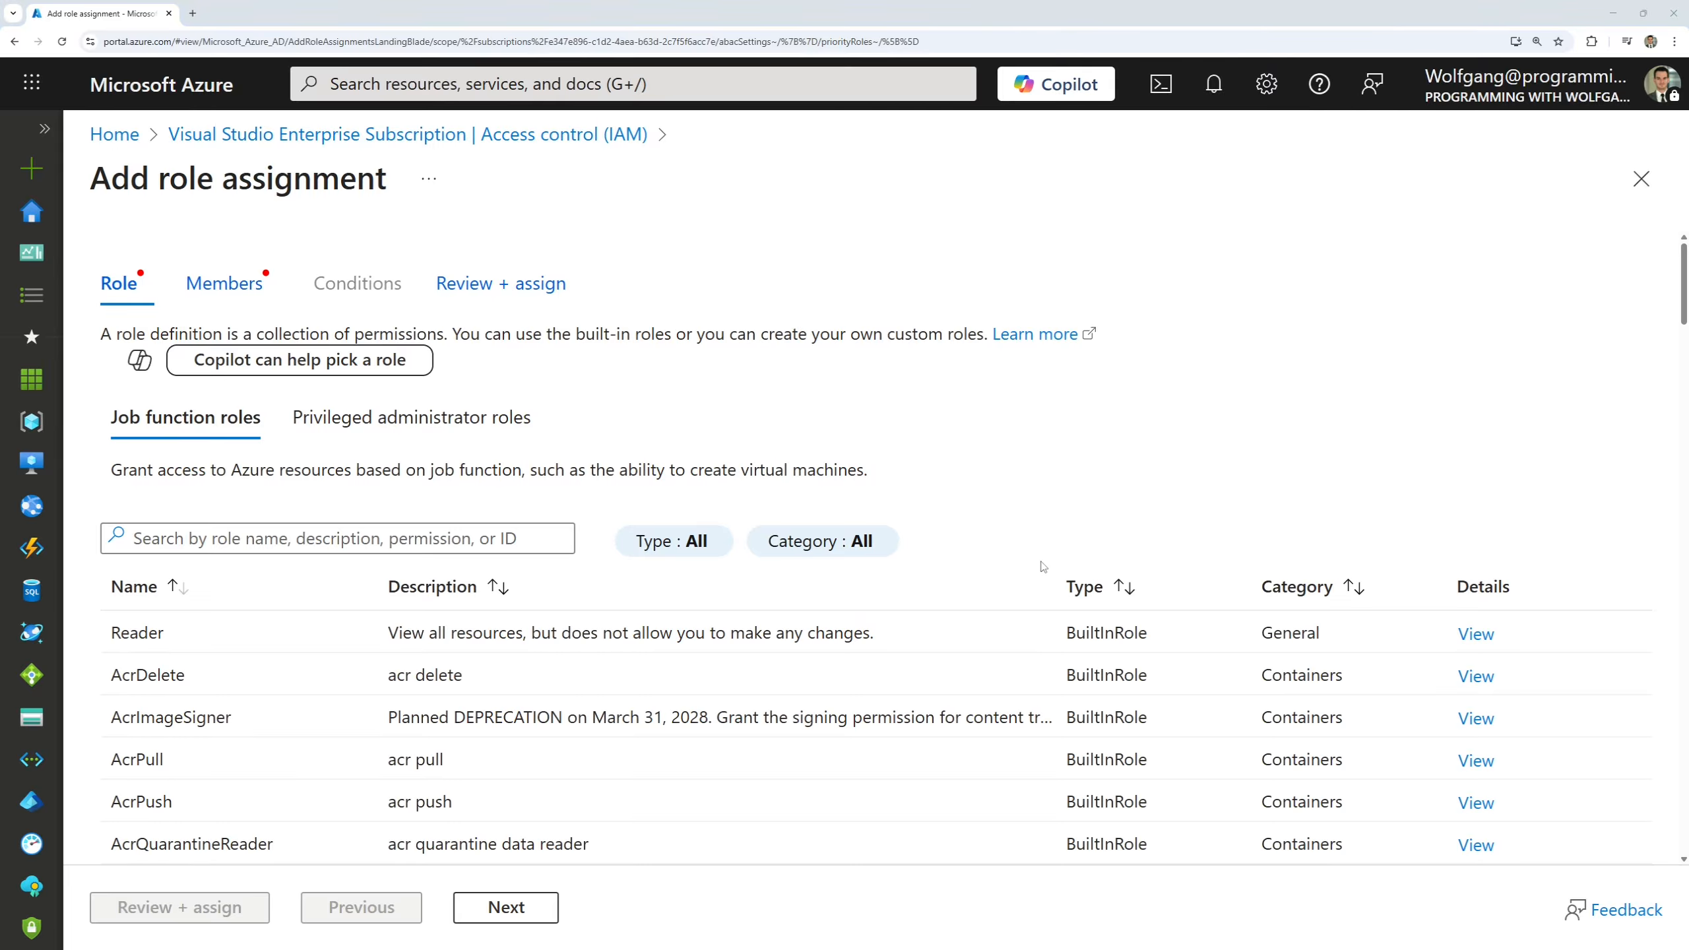
pyautogui.click(371, 535)
pyautogui.write('Monitoring Reader')
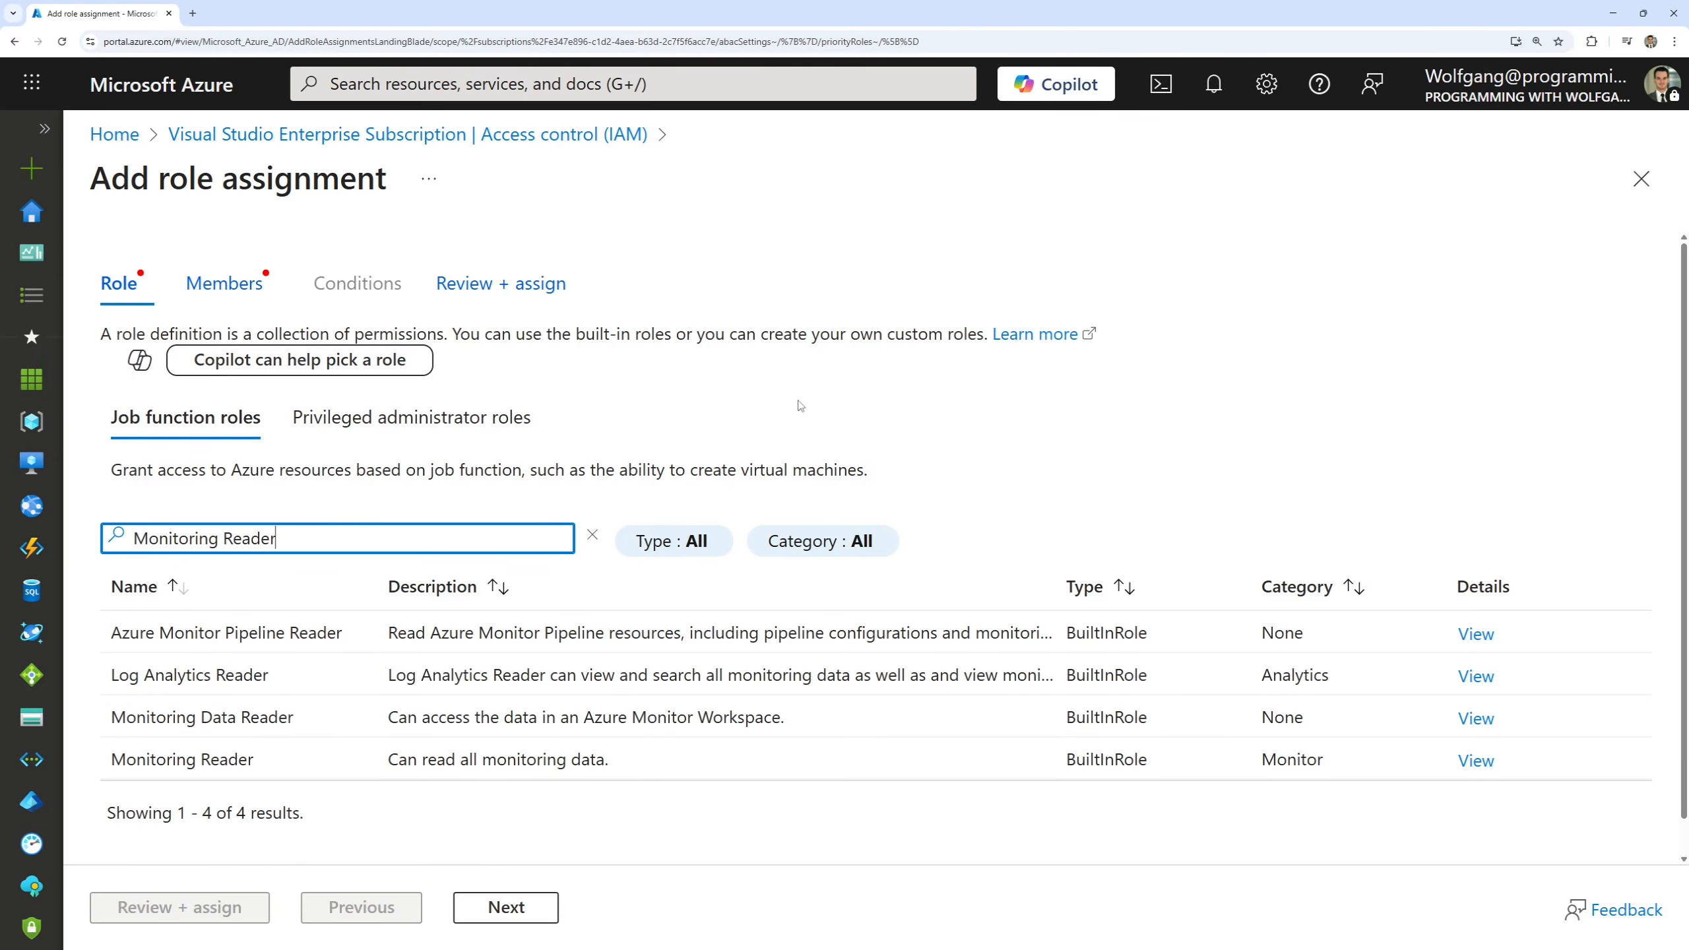
pyautogui.click(544, 898)
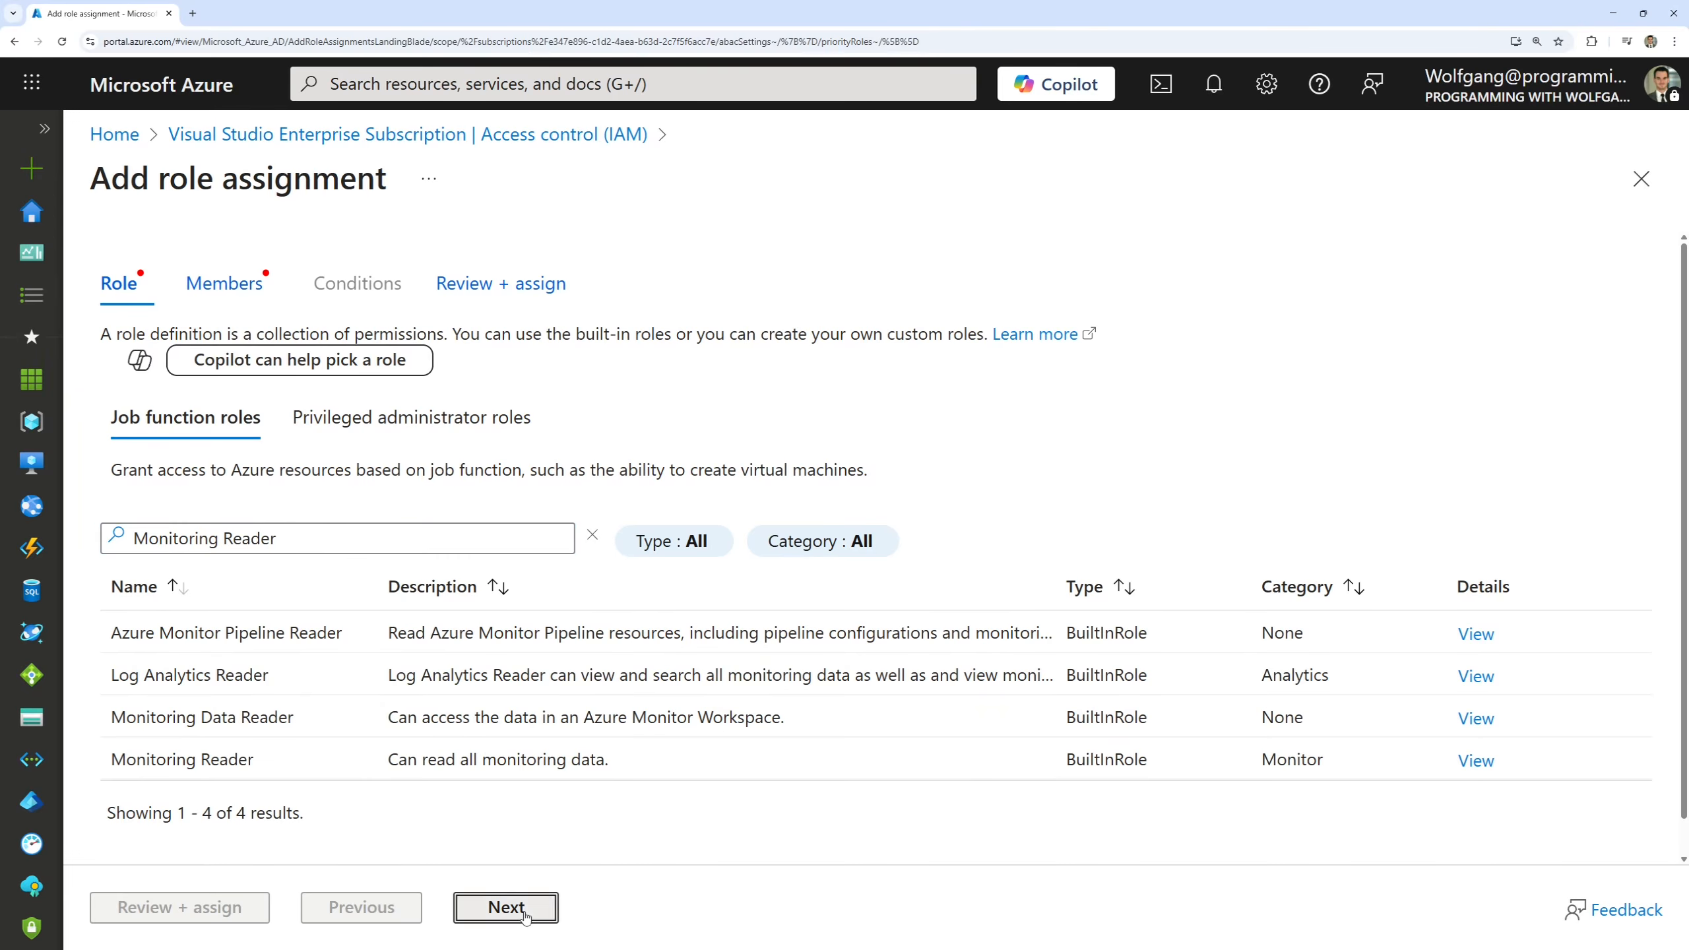
pyautogui.click(312, 388)
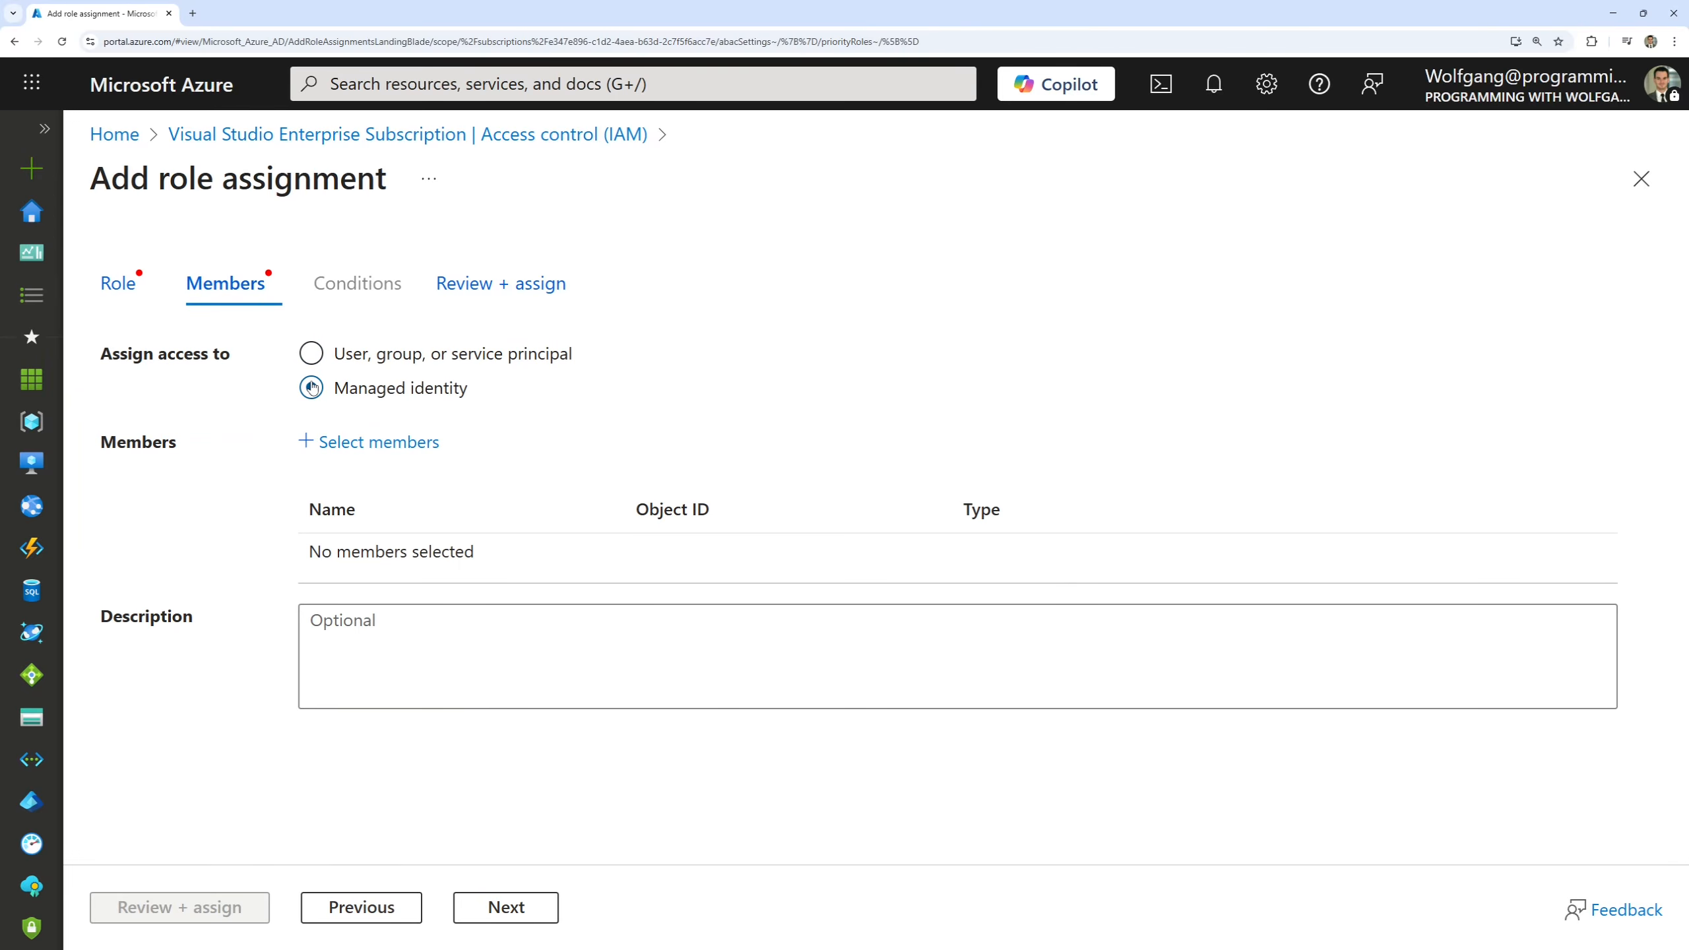
pyautogui.click(375, 445)
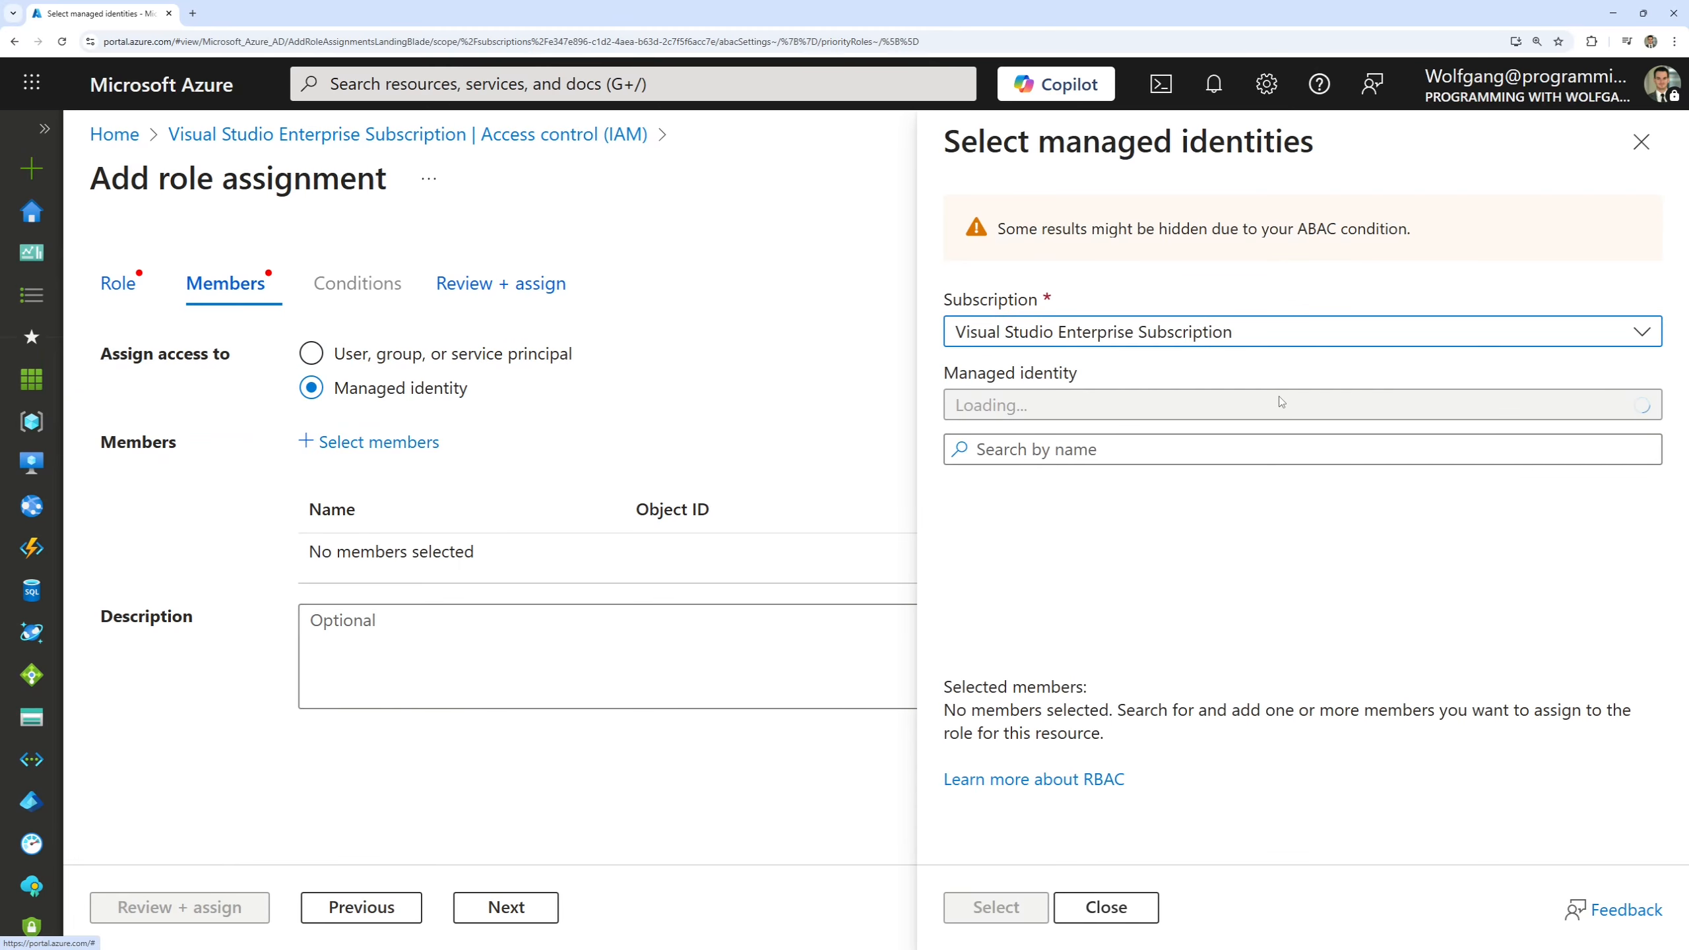
pyautogui.click(1043, 399)
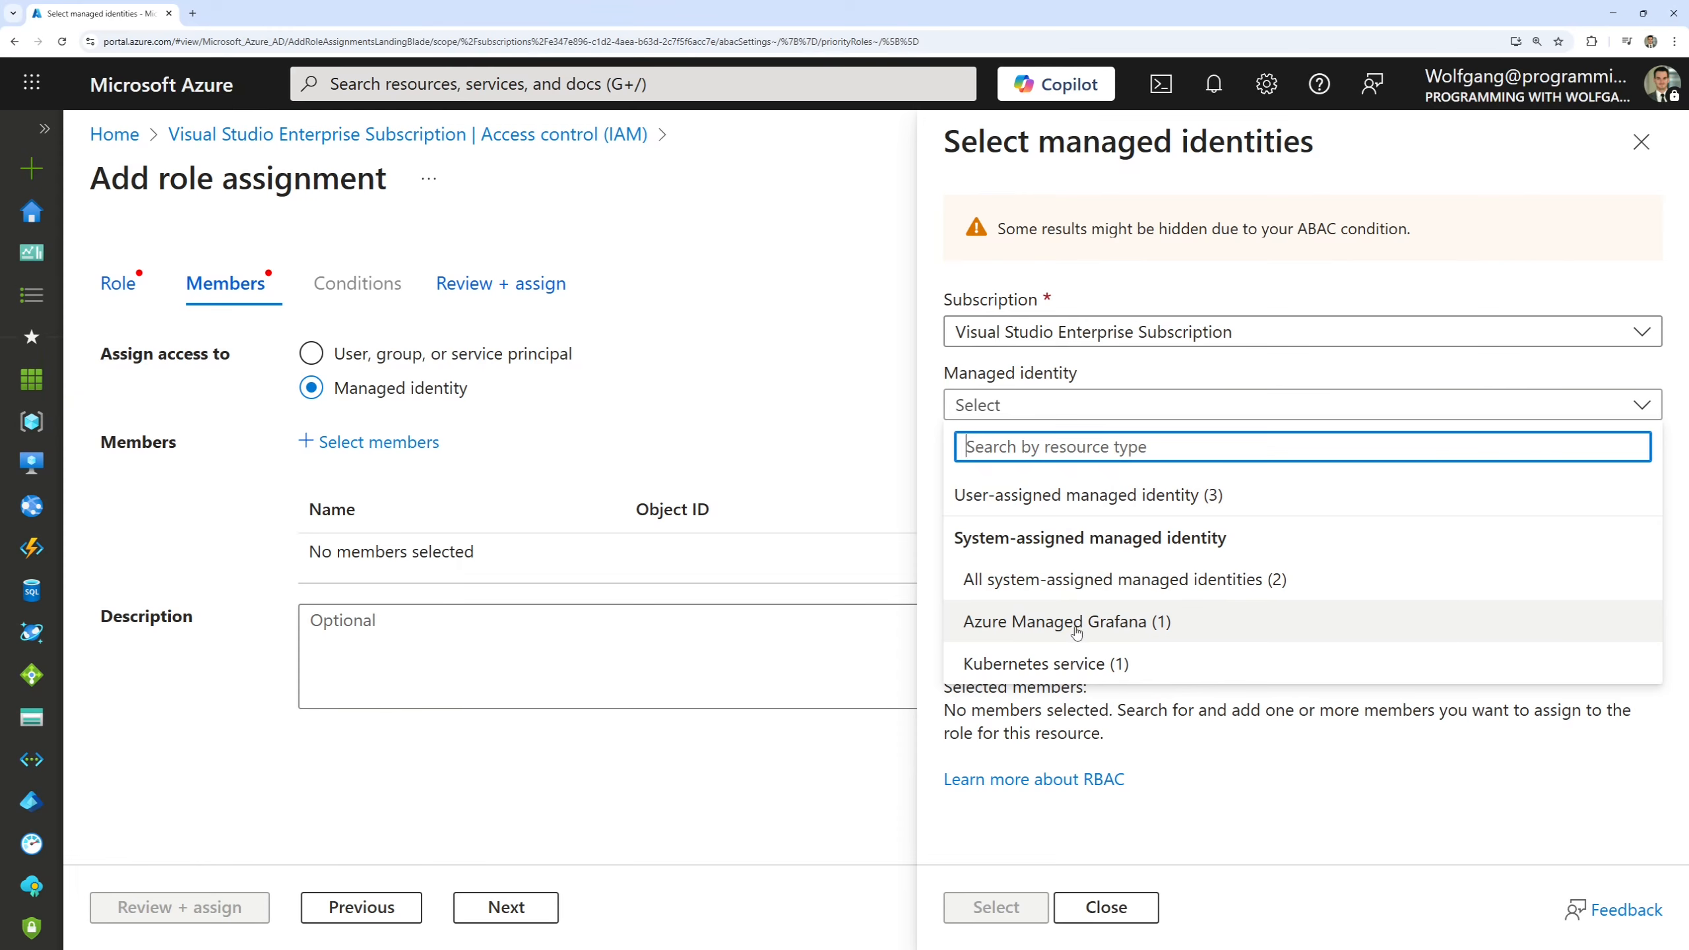
pyautogui.click(1102, 626)
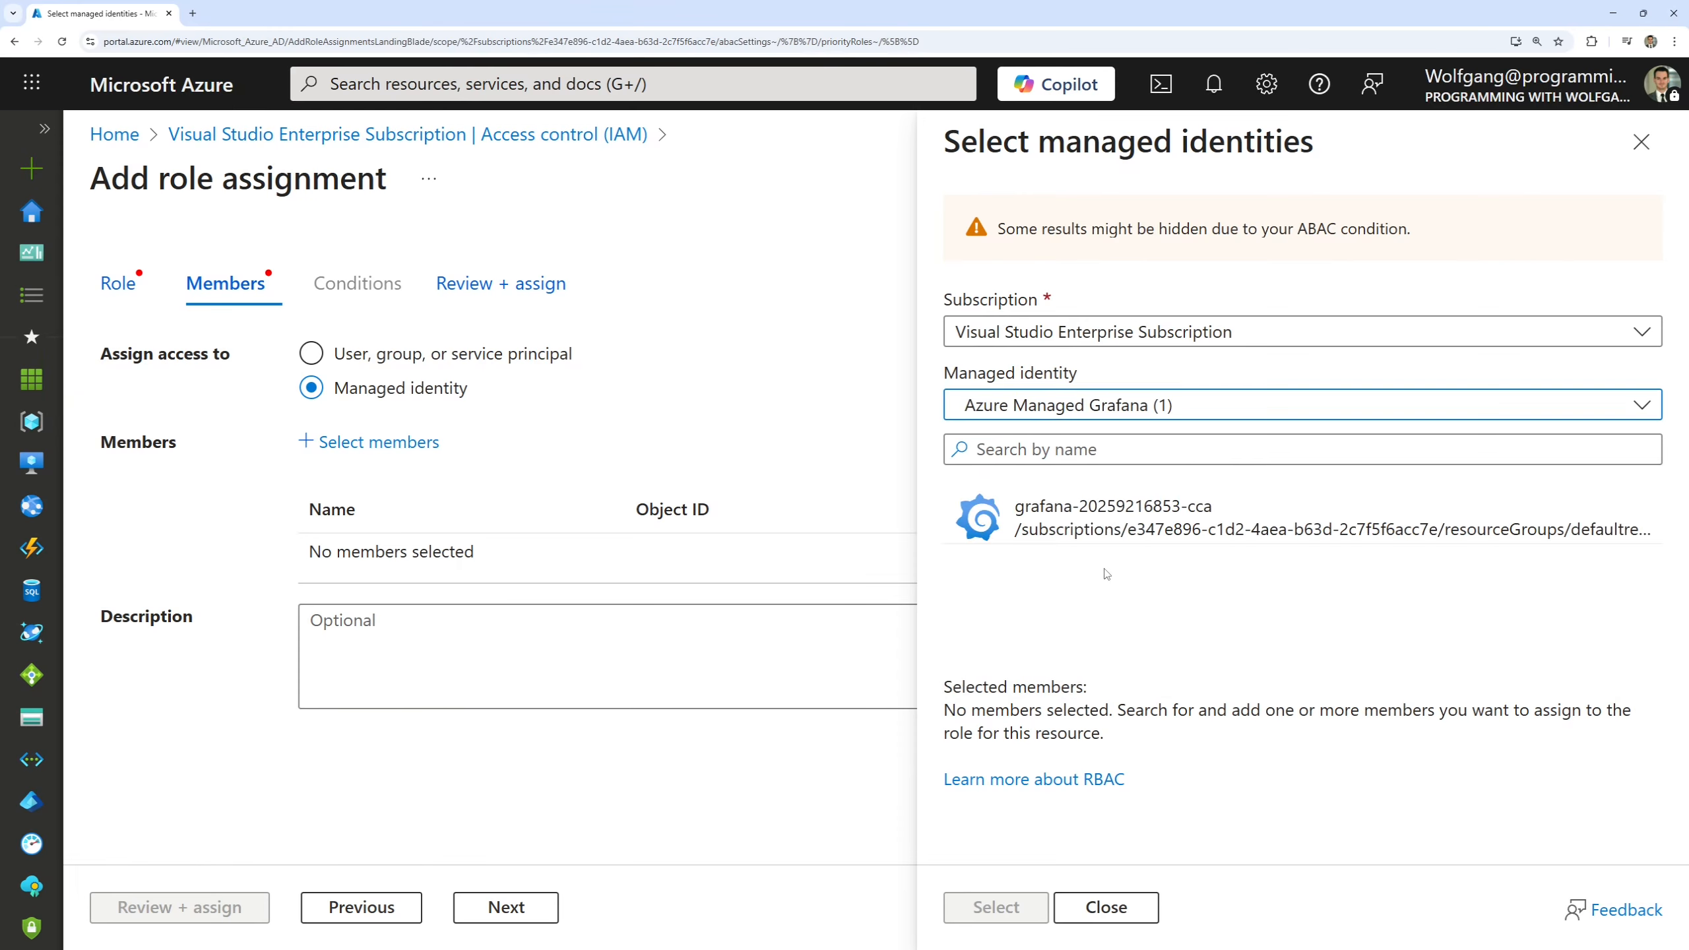
pyautogui.click(1090, 532)
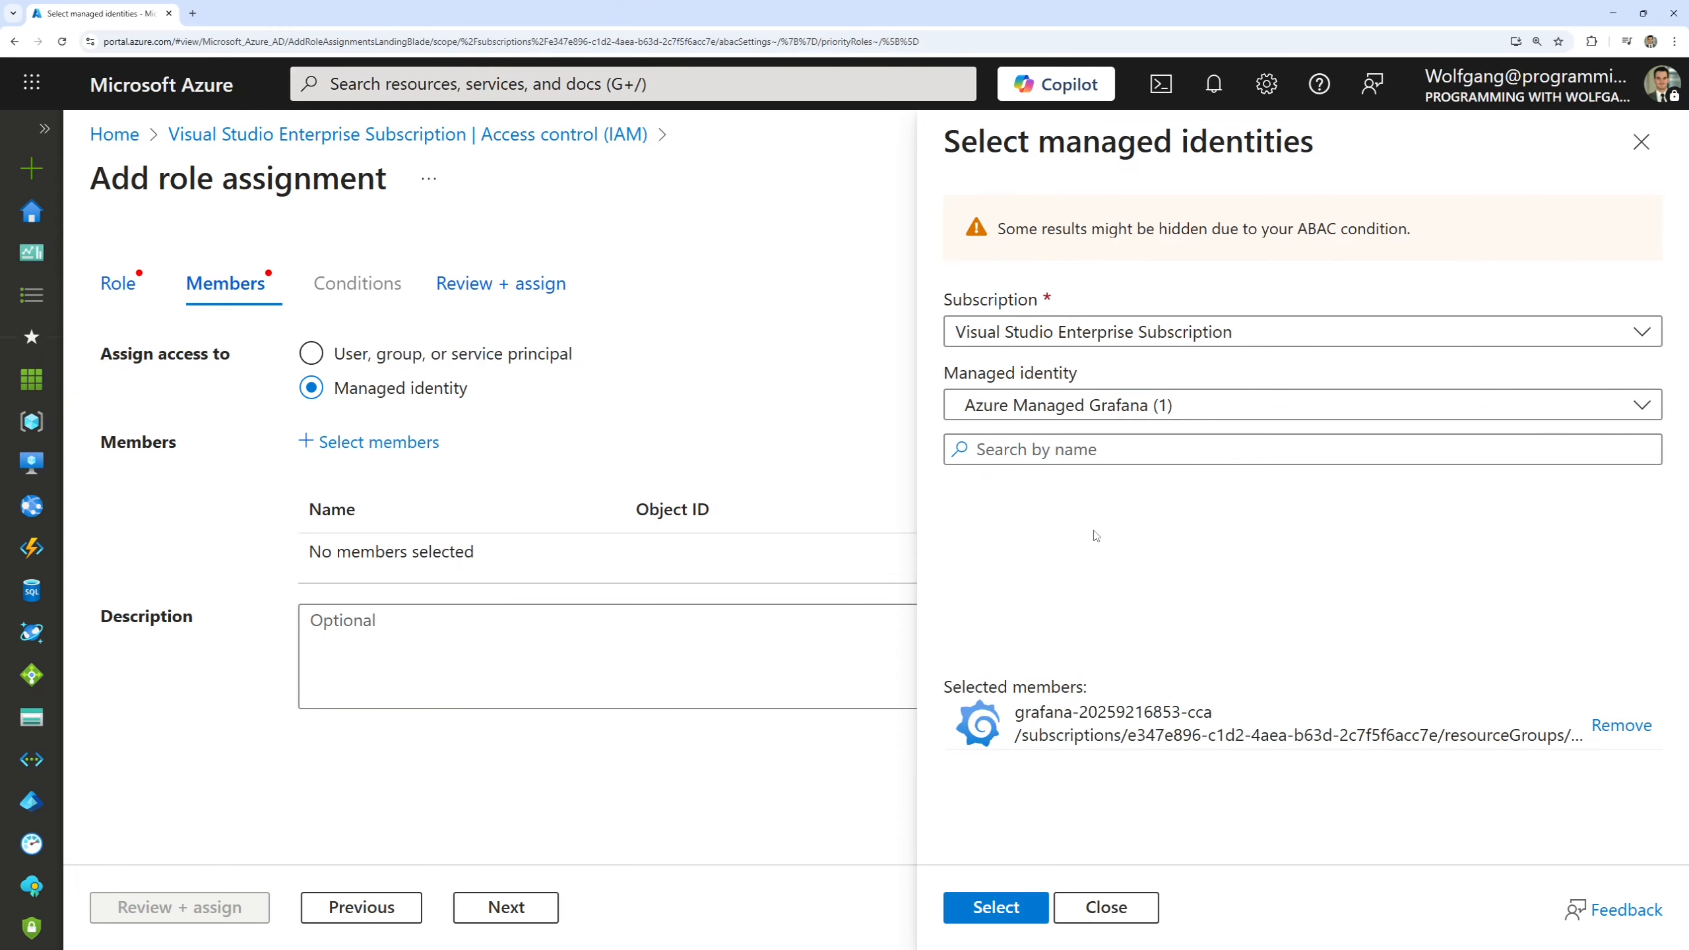
pyautogui.click(1009, 907)
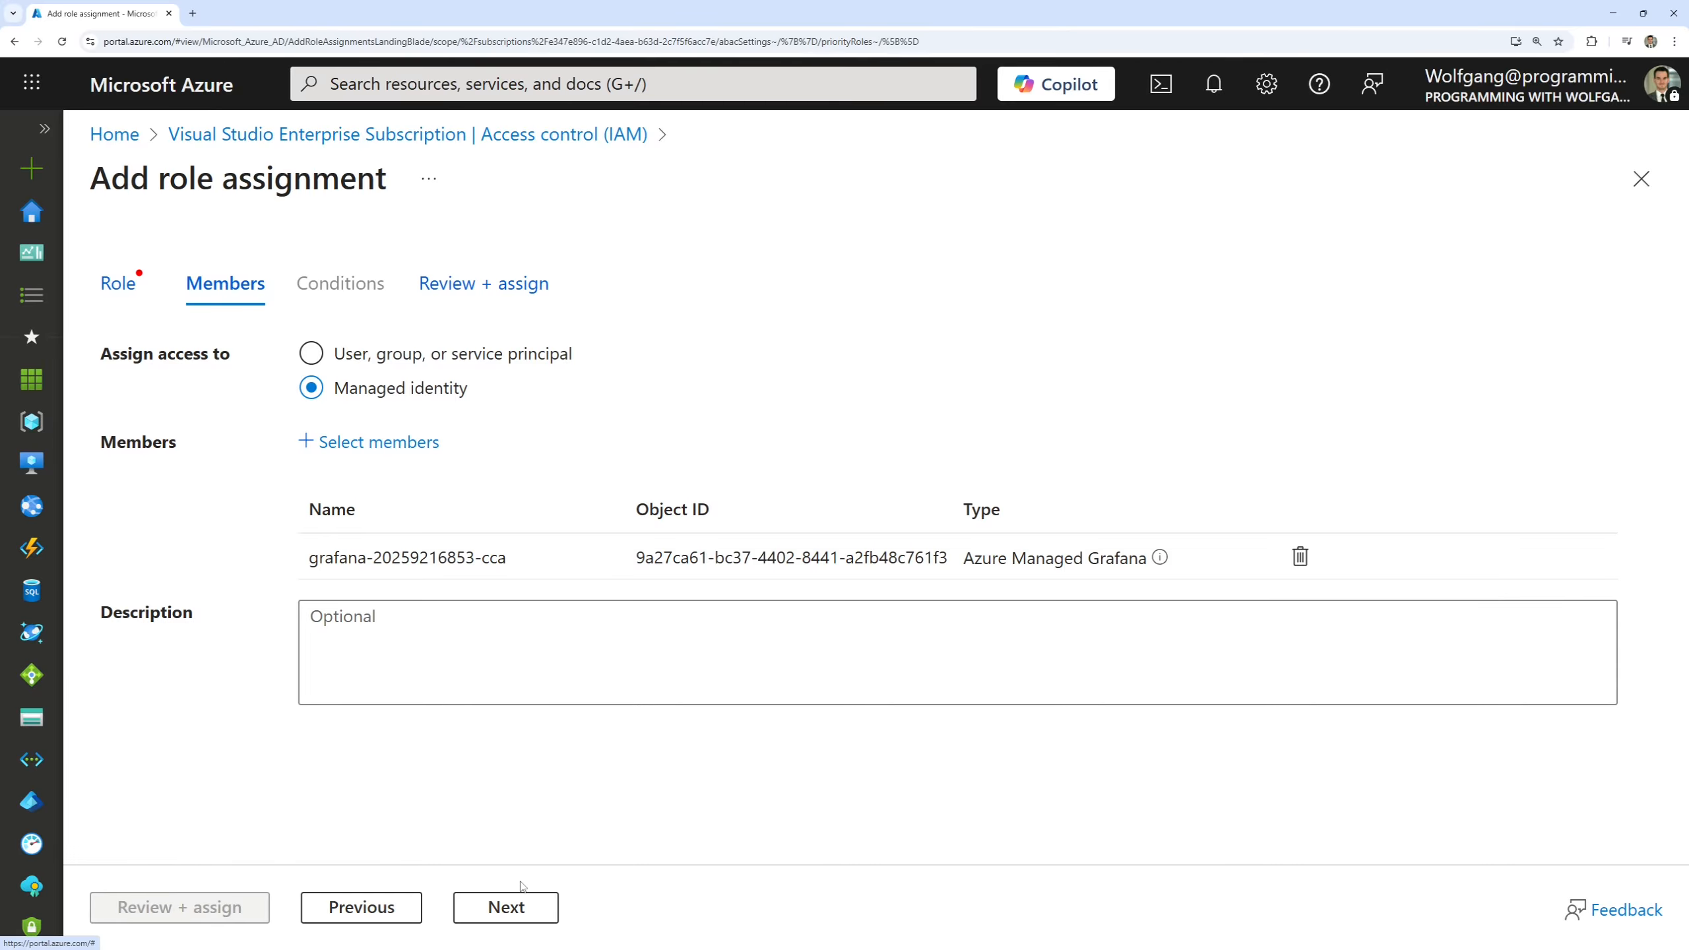
# Select the Monitoring Reader role for the assignment, then review and assign it.
pyautogui.click(506, 907)
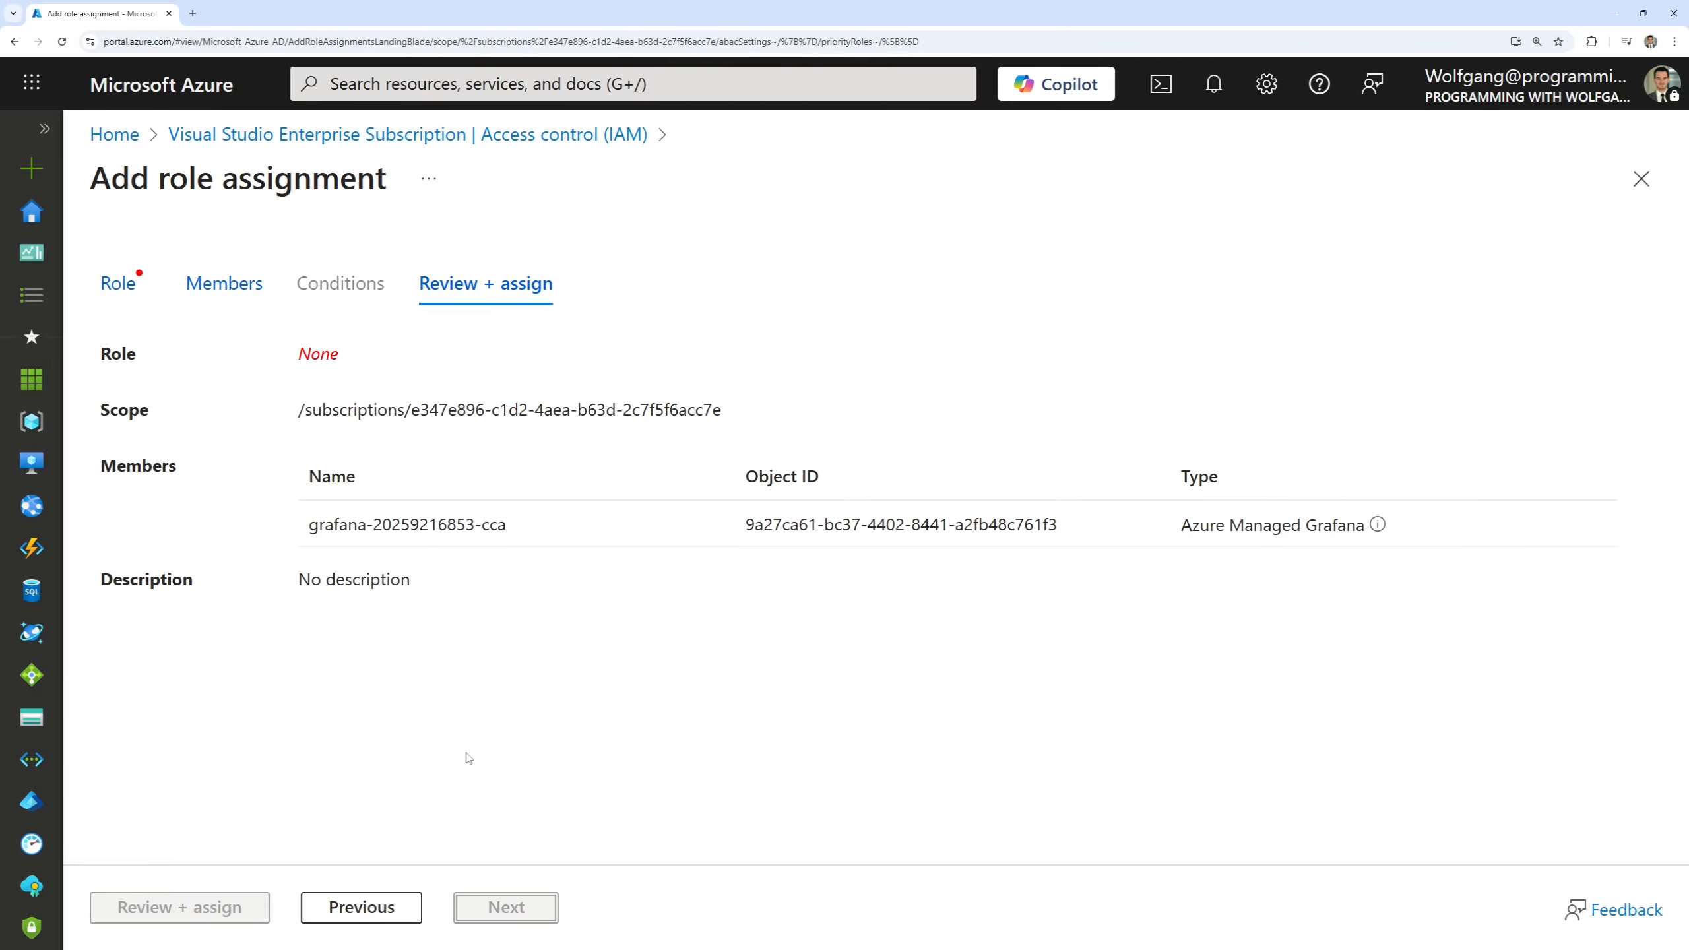
pyautogui.click(120, 285)
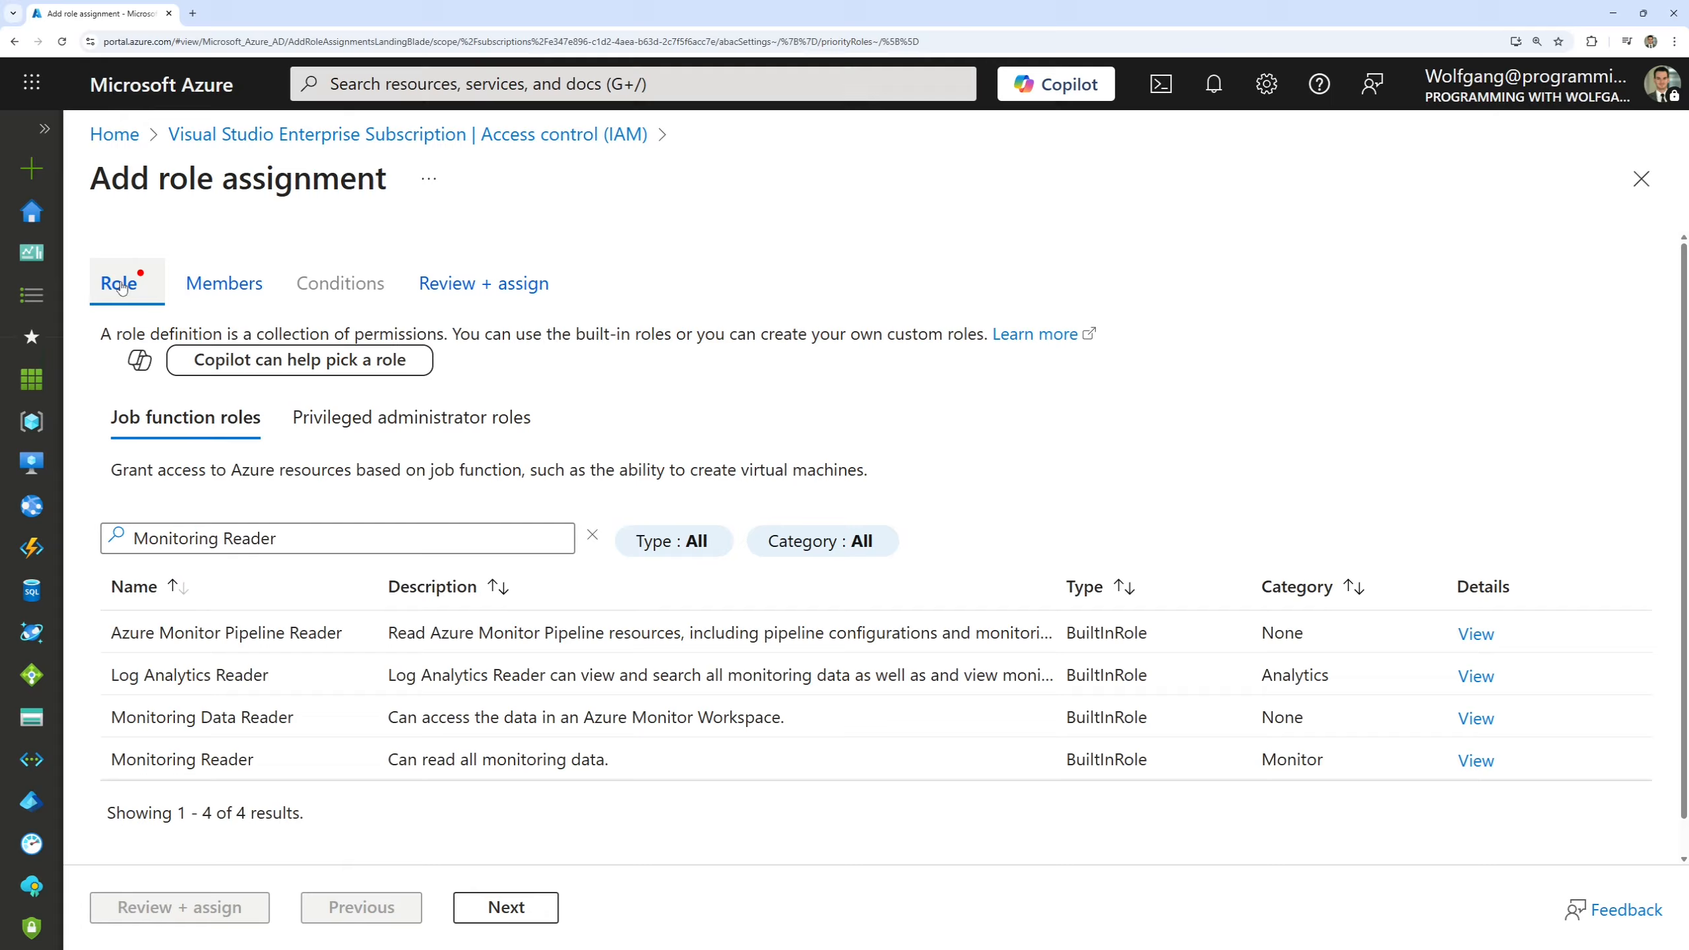
pyautogui.click(220, 759)
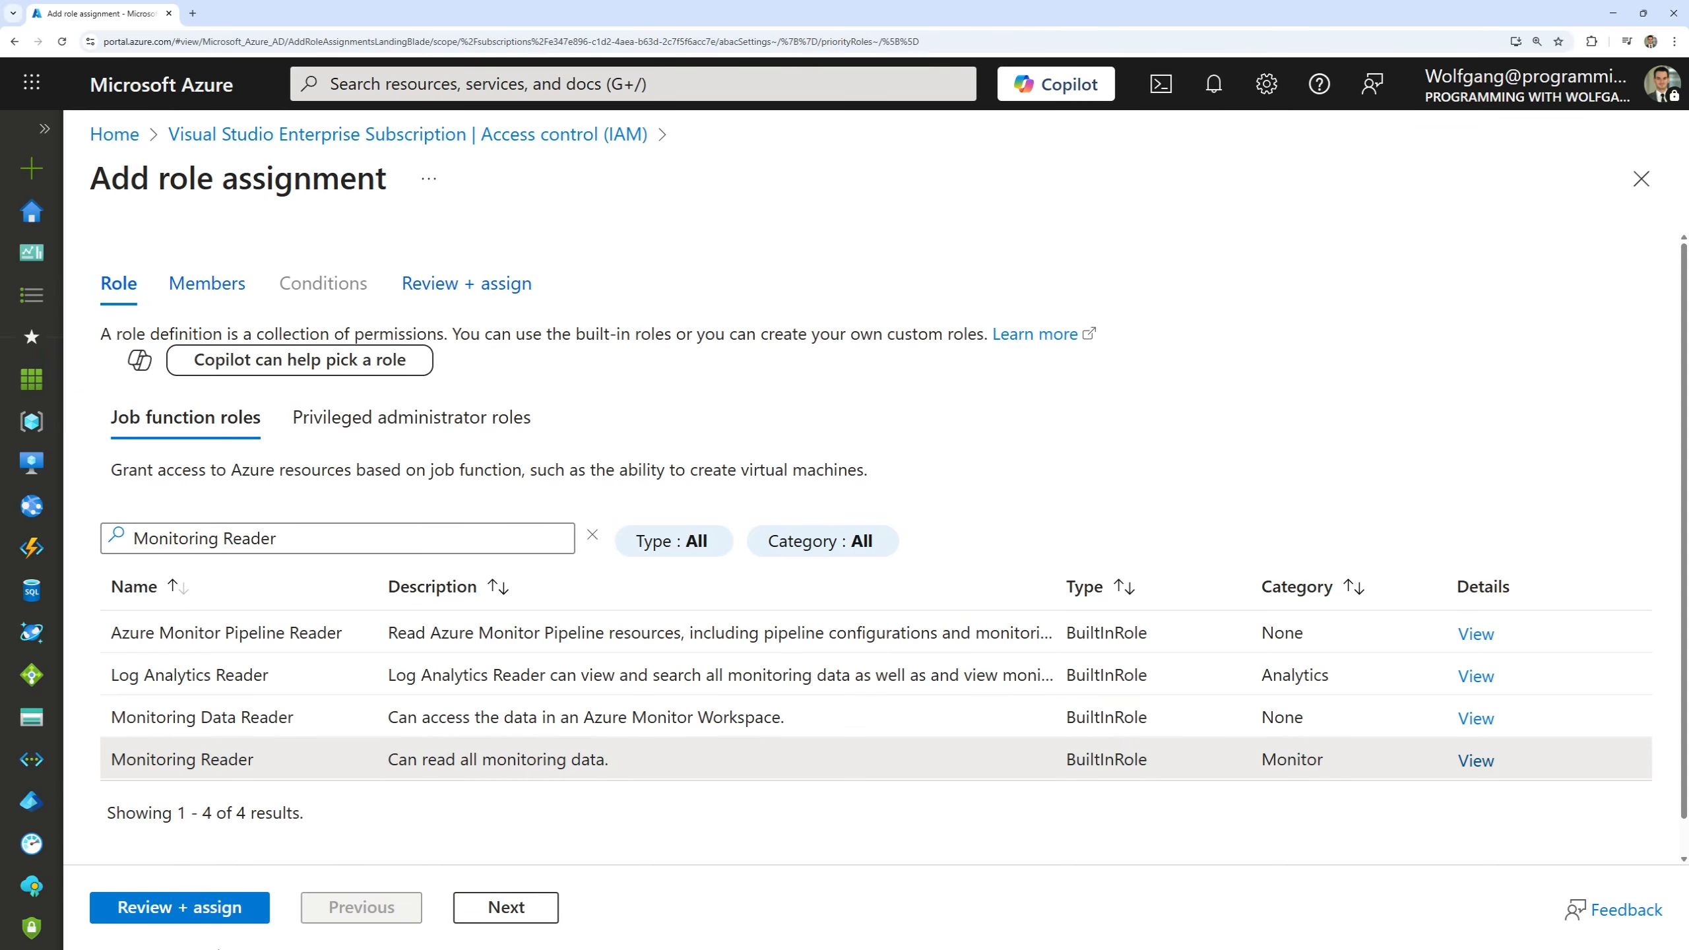
pyautogui.click(191, 910)
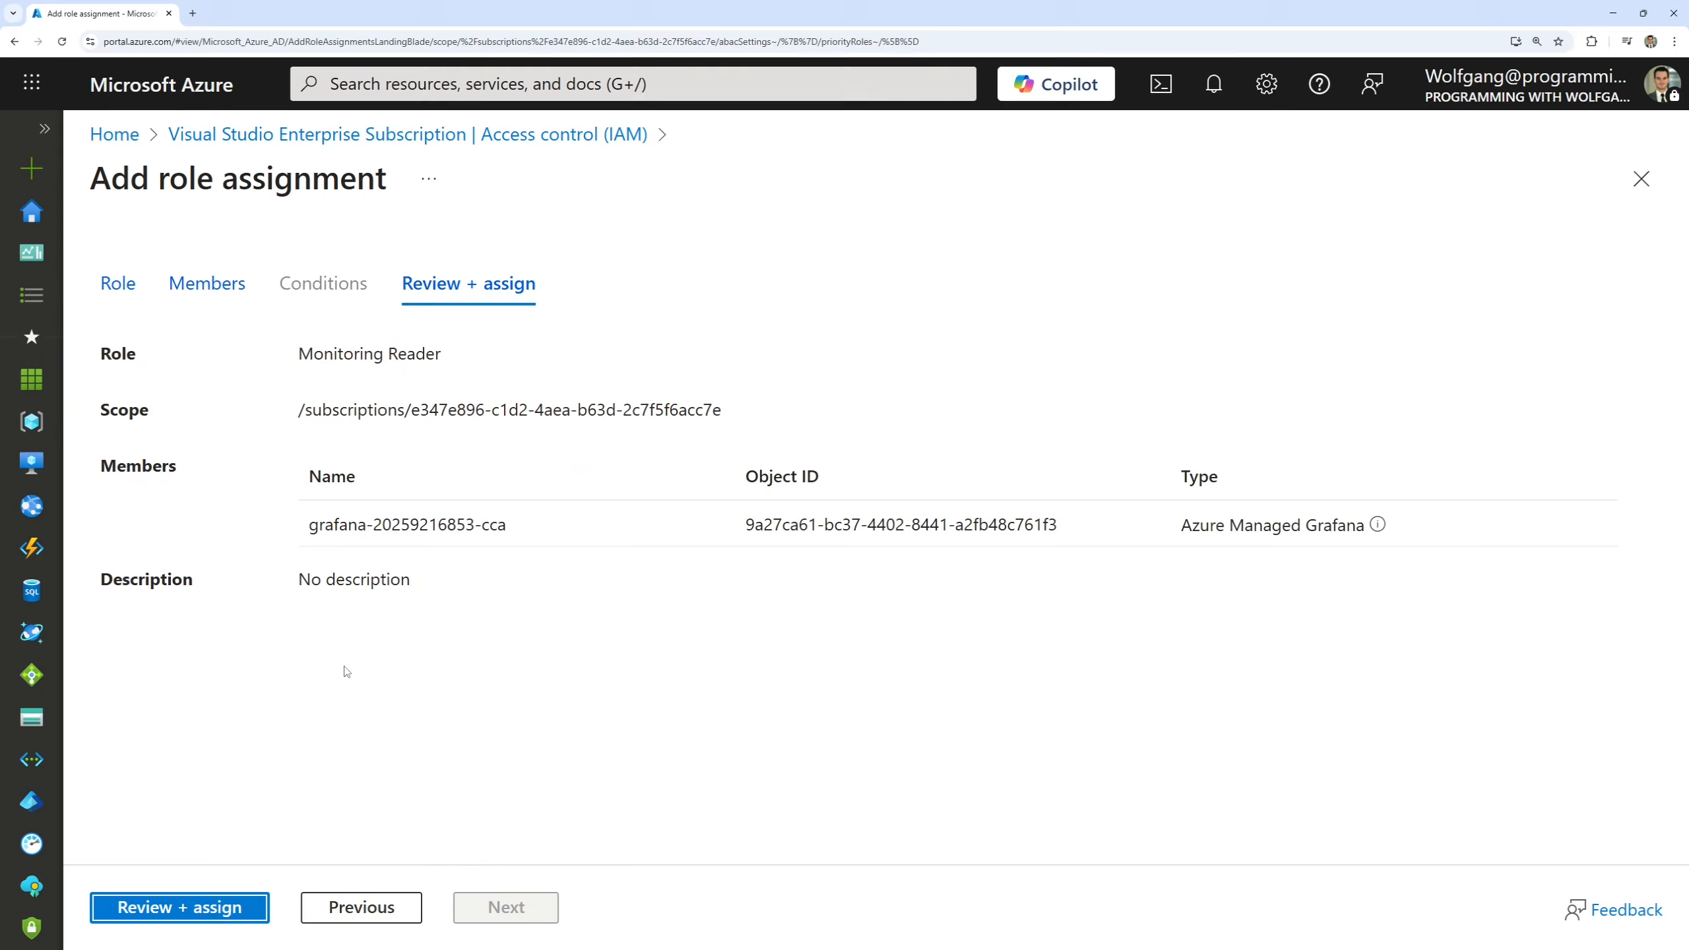
pyautogui.click(202, 899)
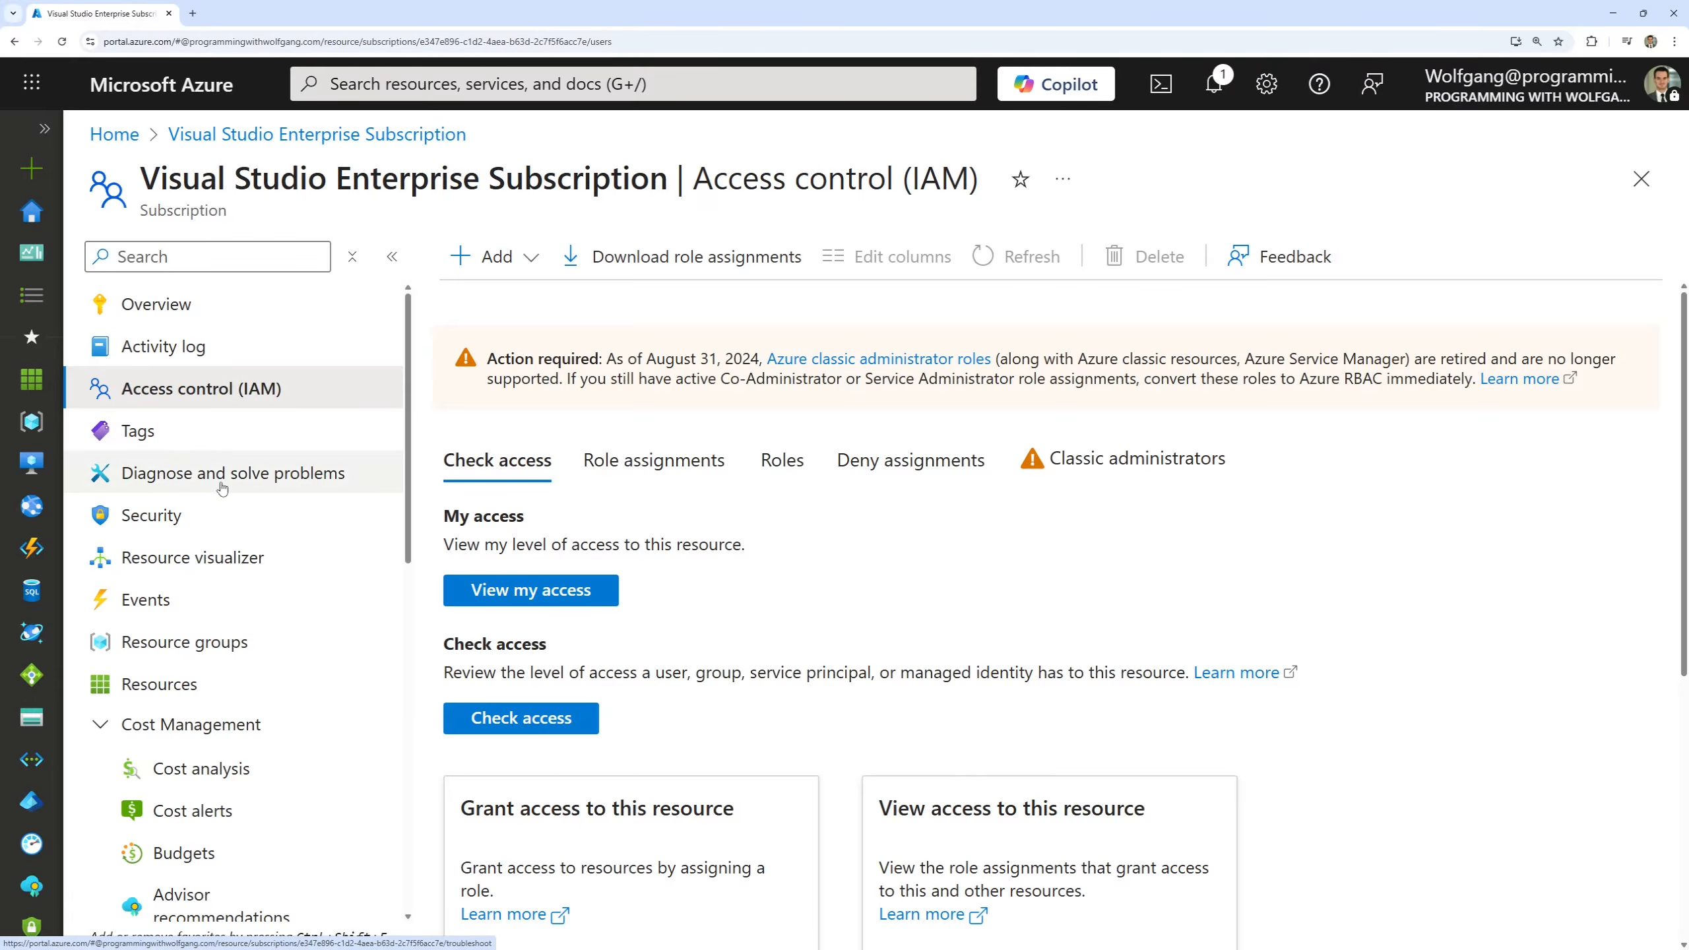
pyautogui.click(576, 93)
pyautogui.write('grafa')
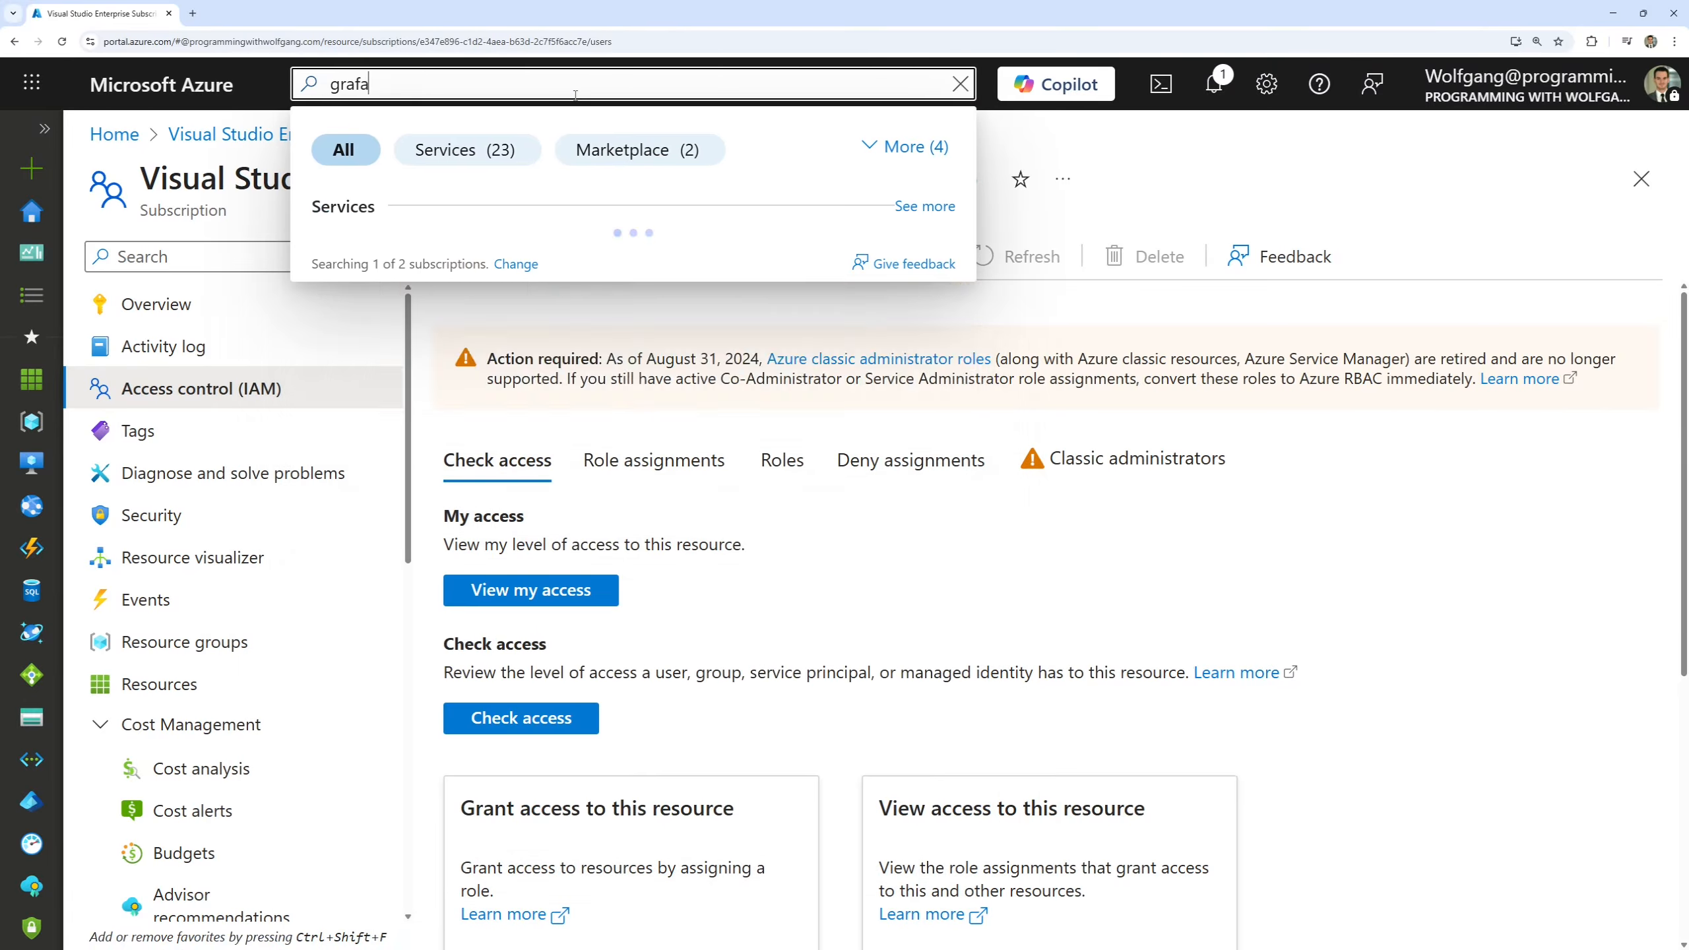
pyautogui.click(512, 259)
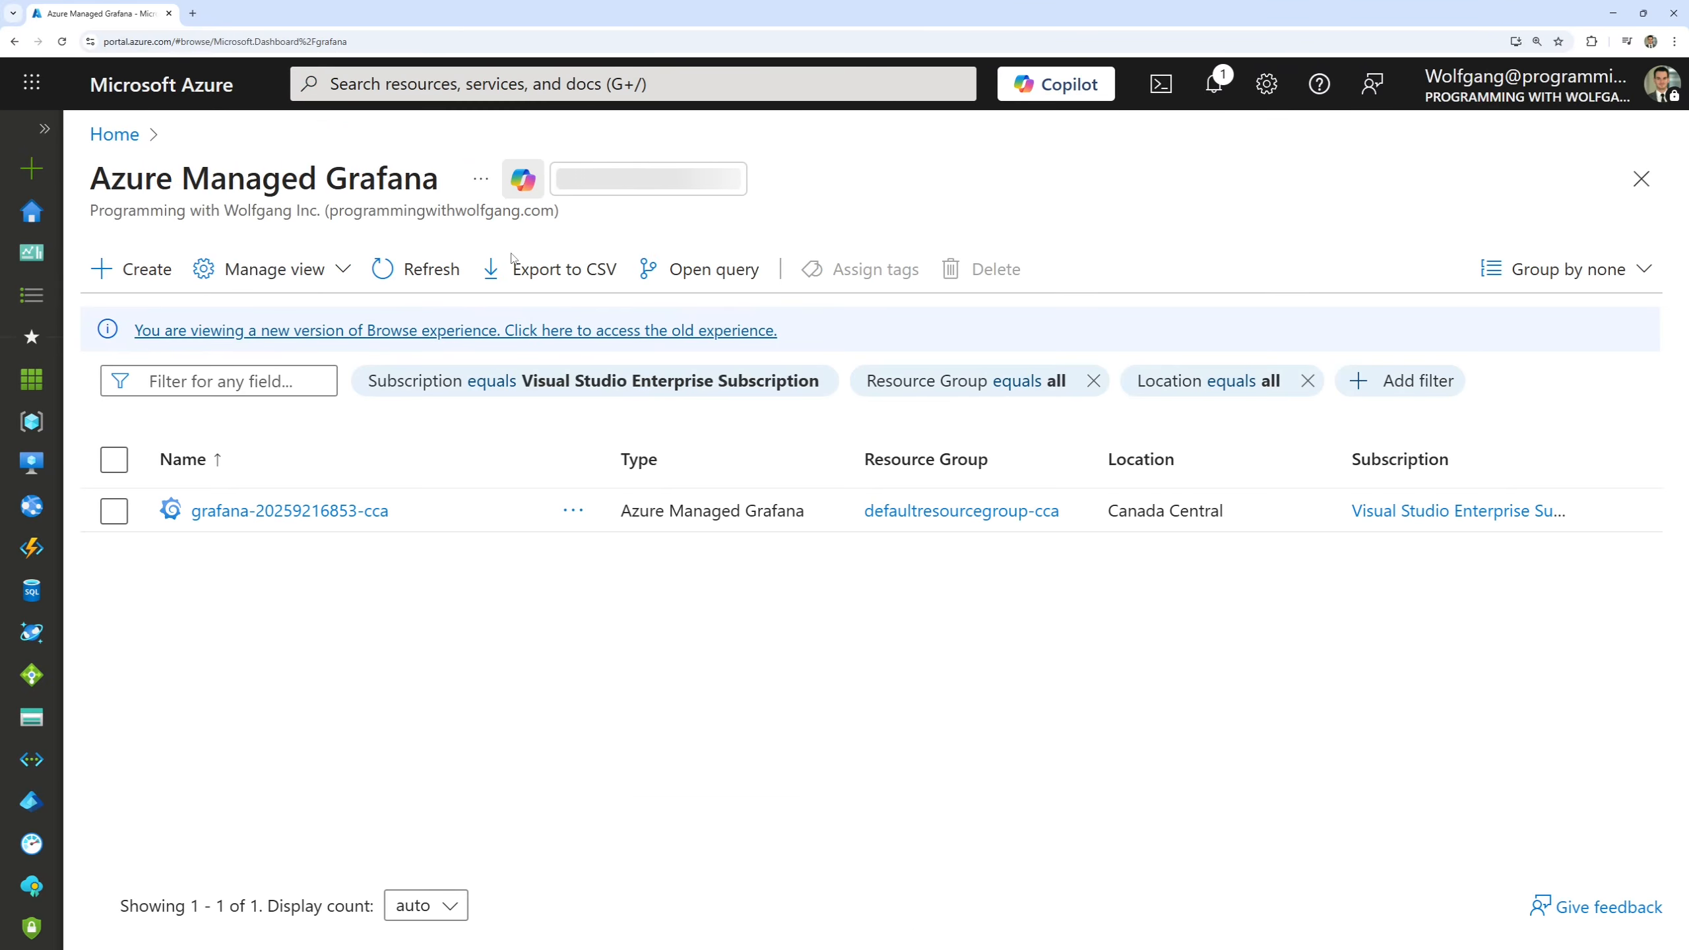
pyautogui.click(279, 519)
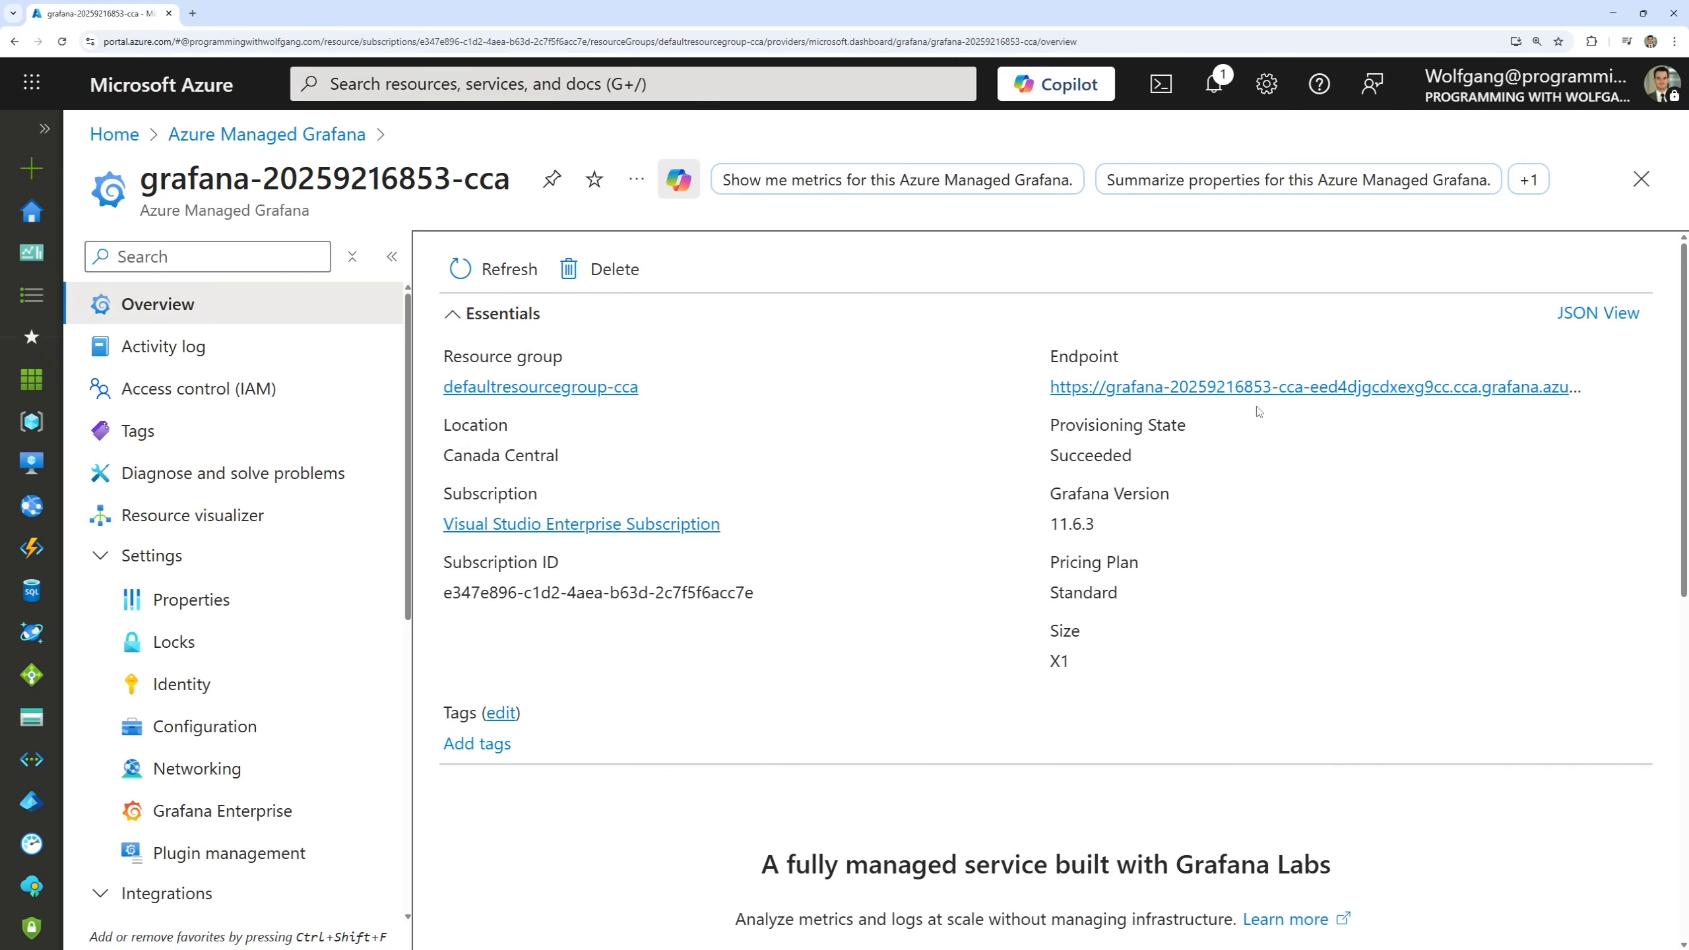
pyautogui.click(1280, 390)
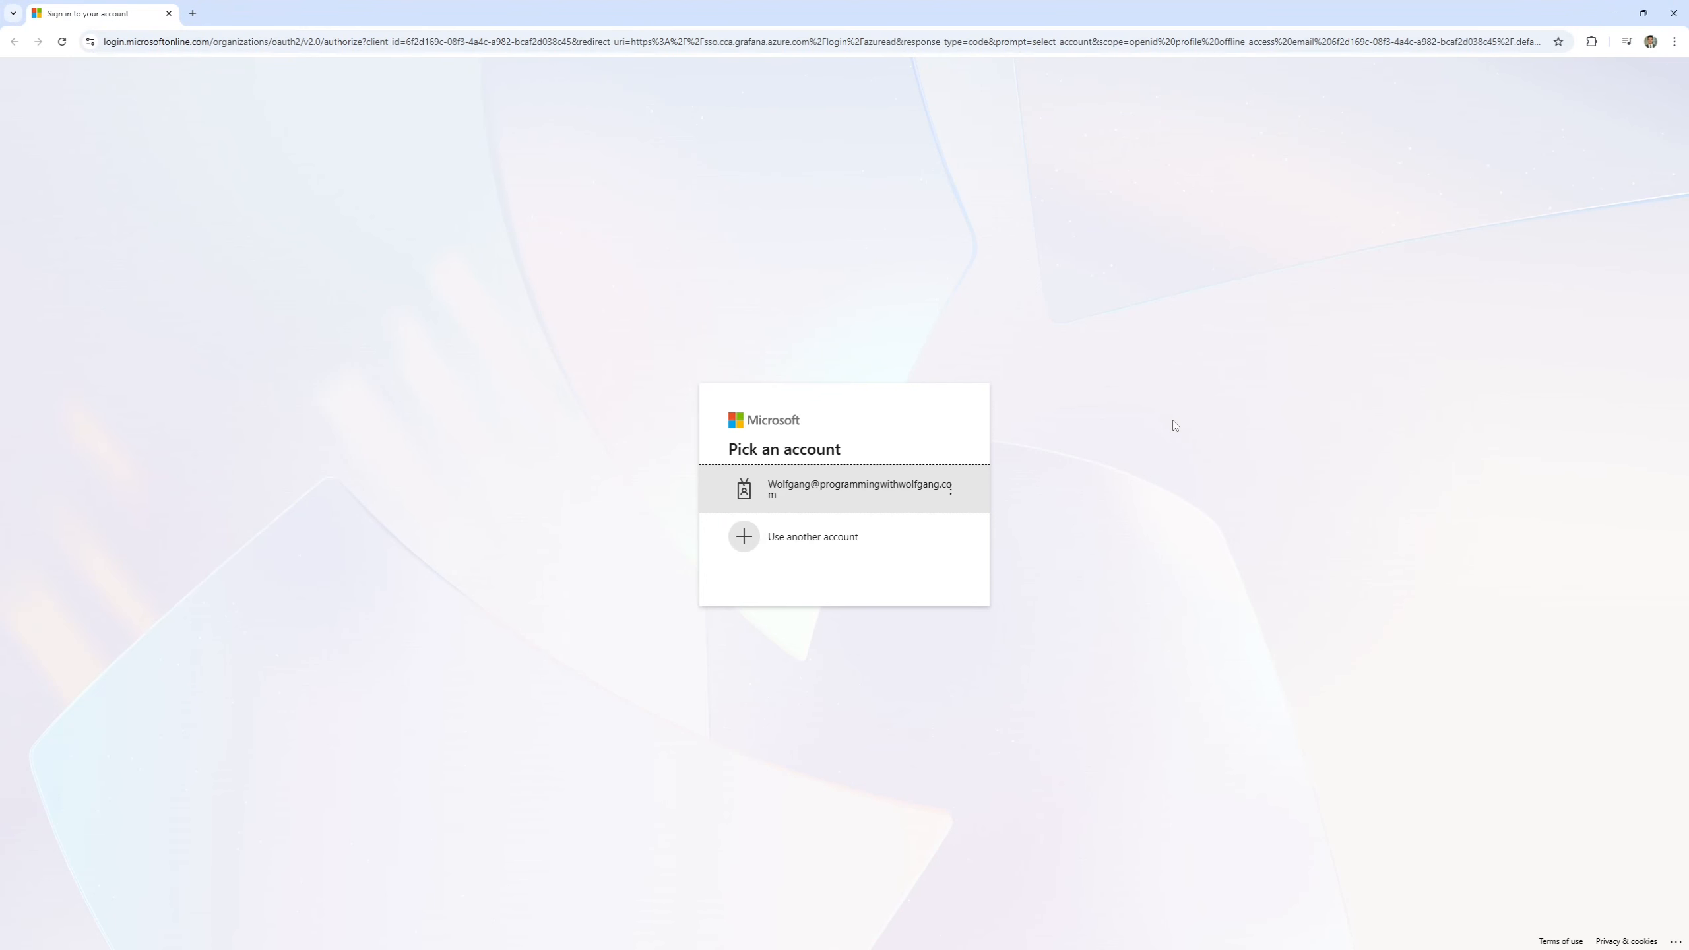
pyautogui.click(838, 493)
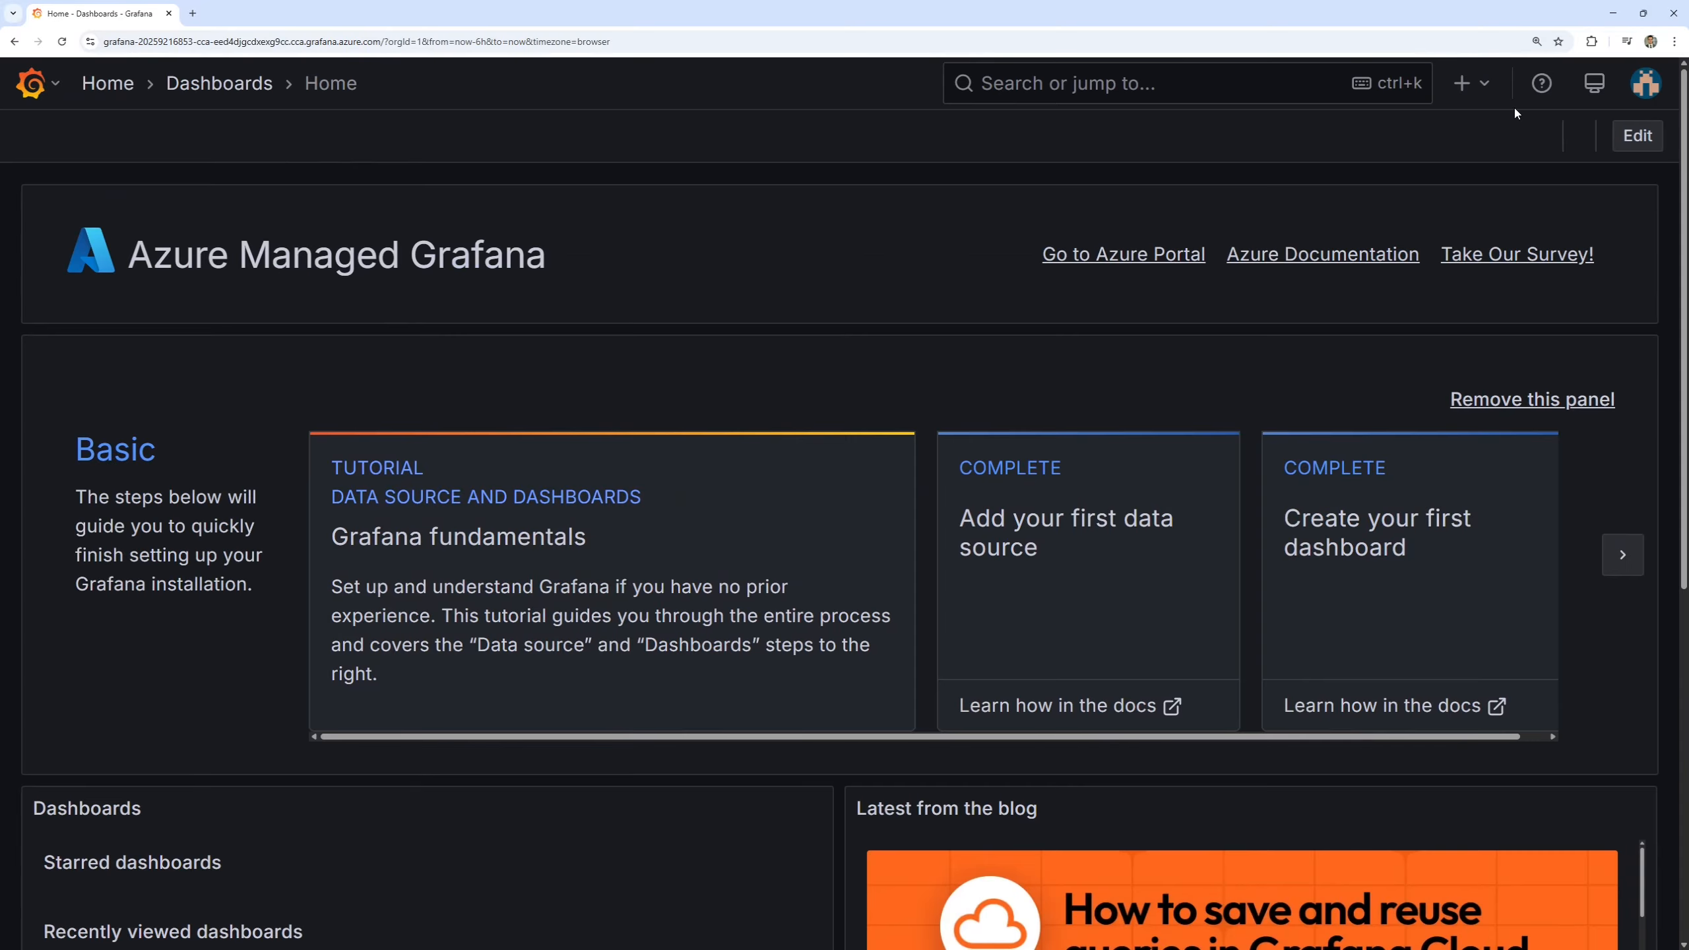
# Create a new dashboard and add a visualization that uses the Managed_Prometheus_defaultazuremonitorworkspace-cca data source.
pyautogui.click(1479, 92)
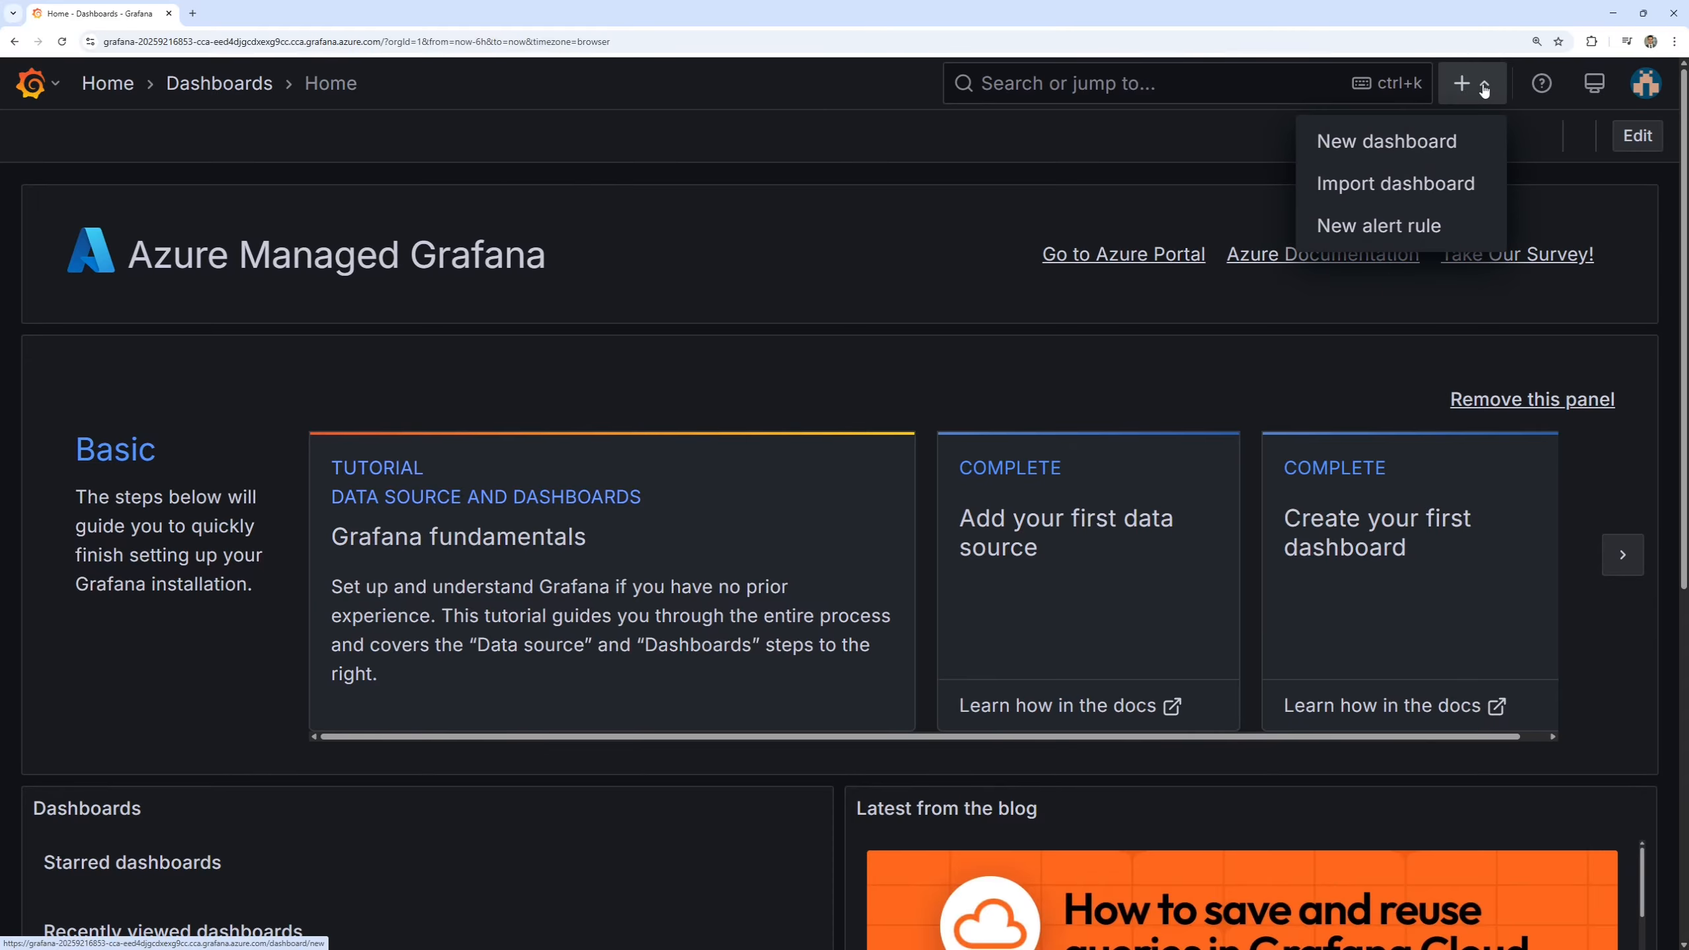
pyautogui.click(1430, 144)
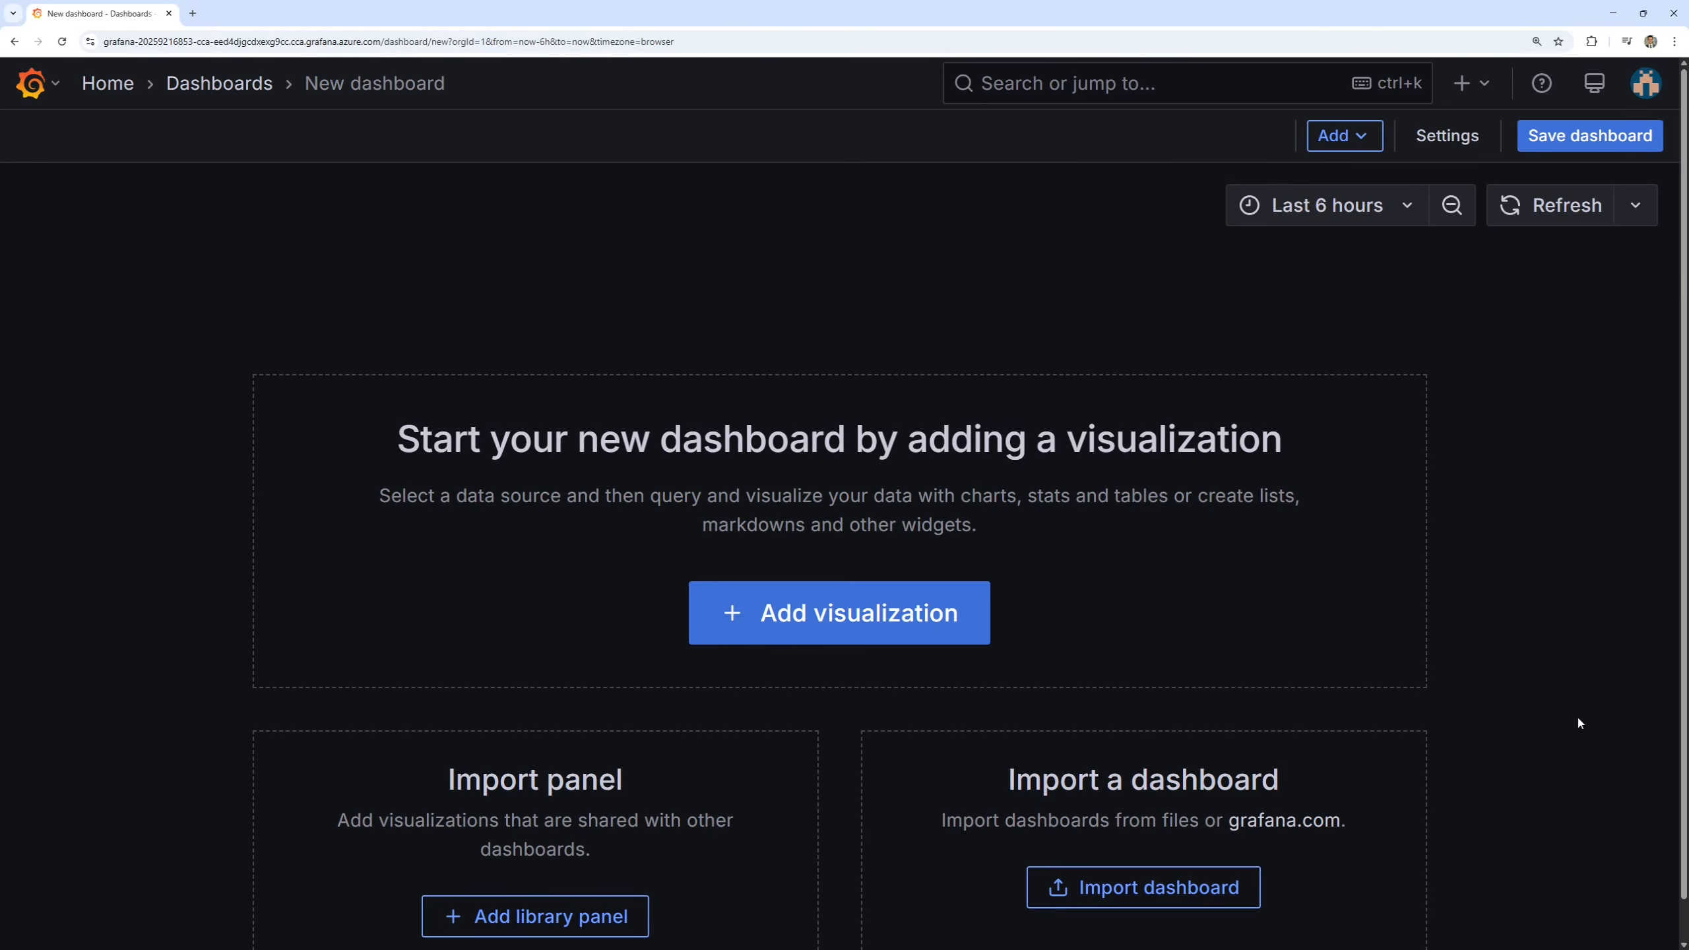
pyautogui.click(871, 621)
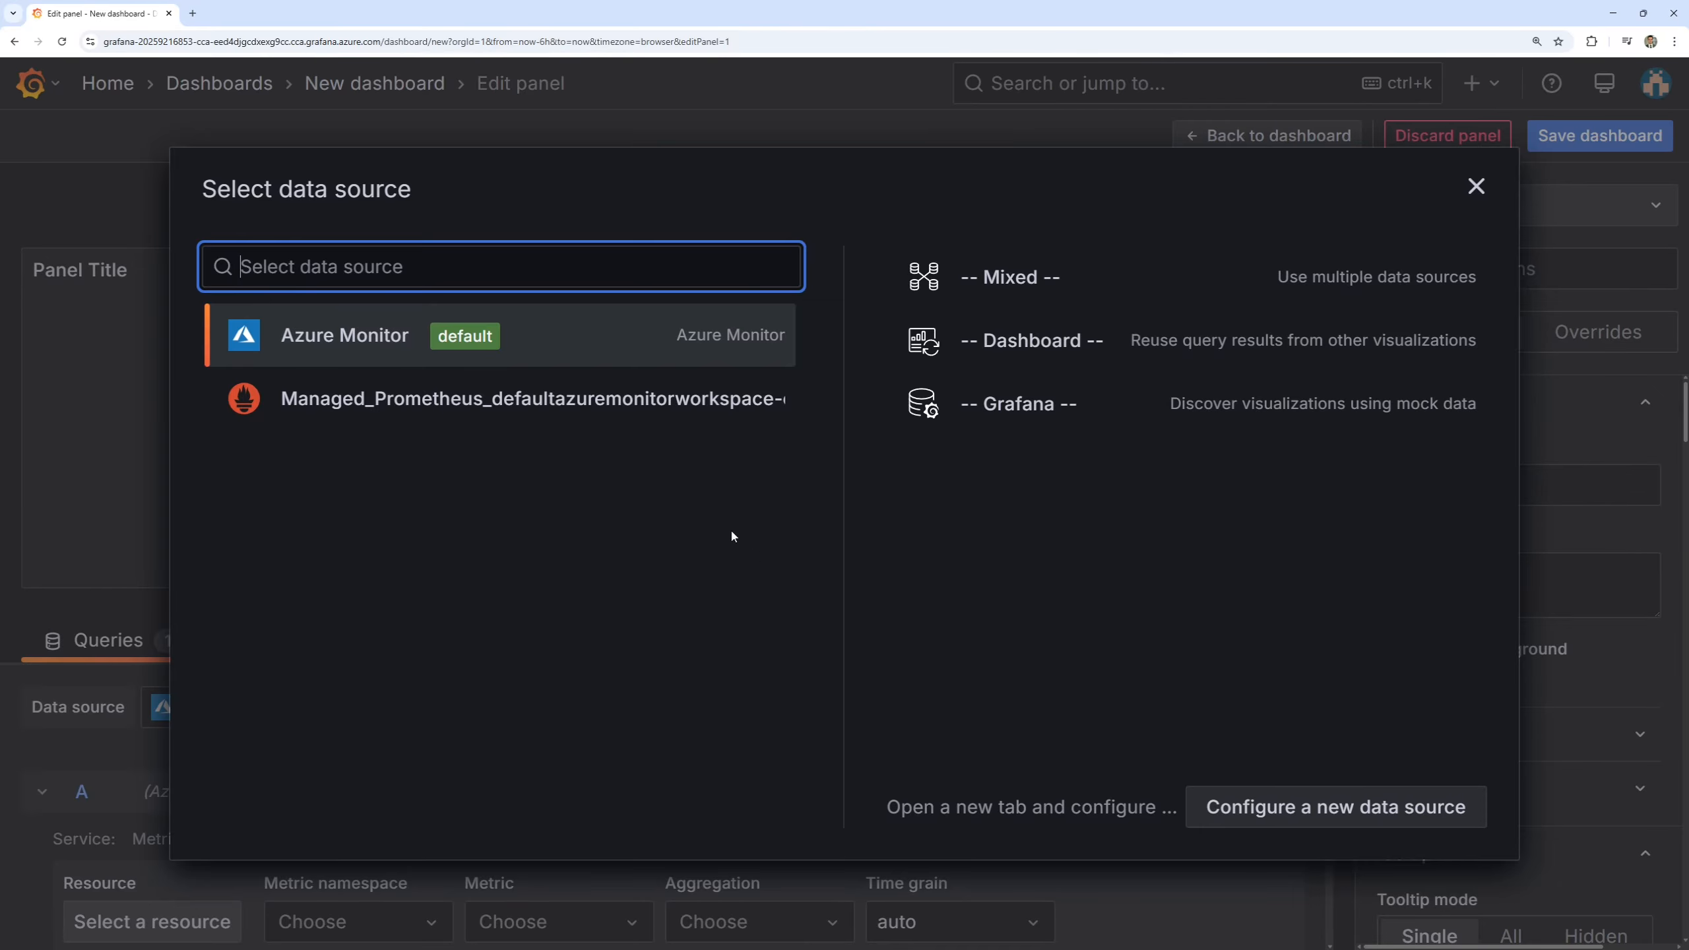
pyautogui.click(577, 417)
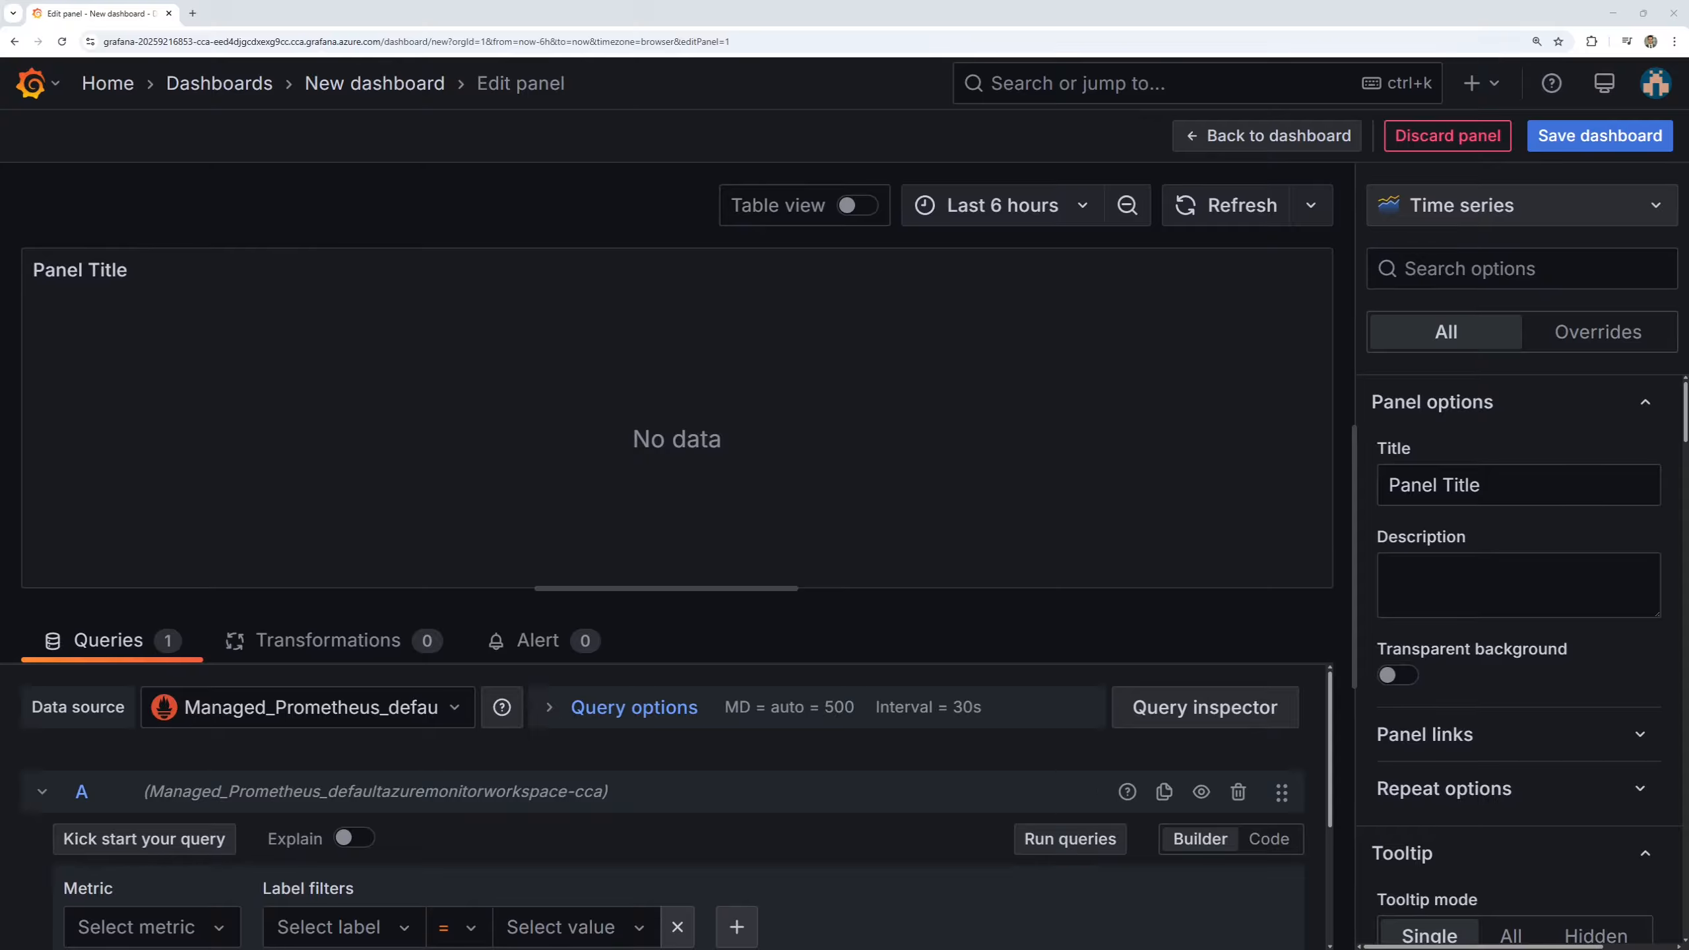
# Choose the metric alb_controller_total_endpoints for query A and run the query.
pyautogui.scroll(-2, 610, 742)
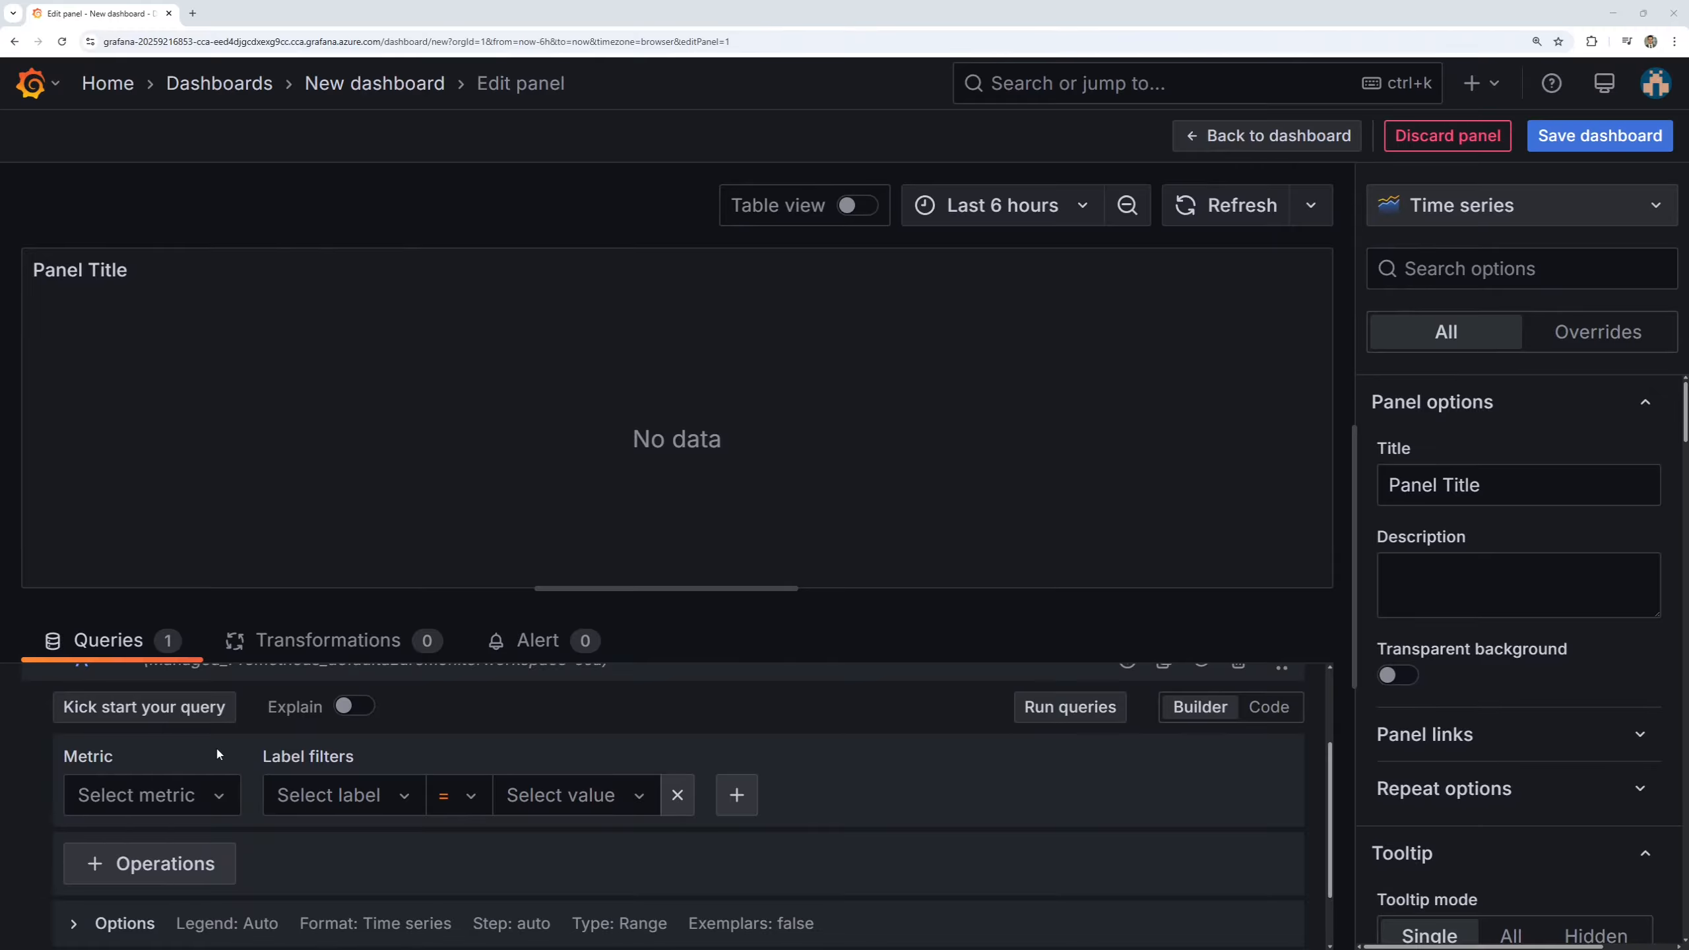
pyautogui.click(160, 795)
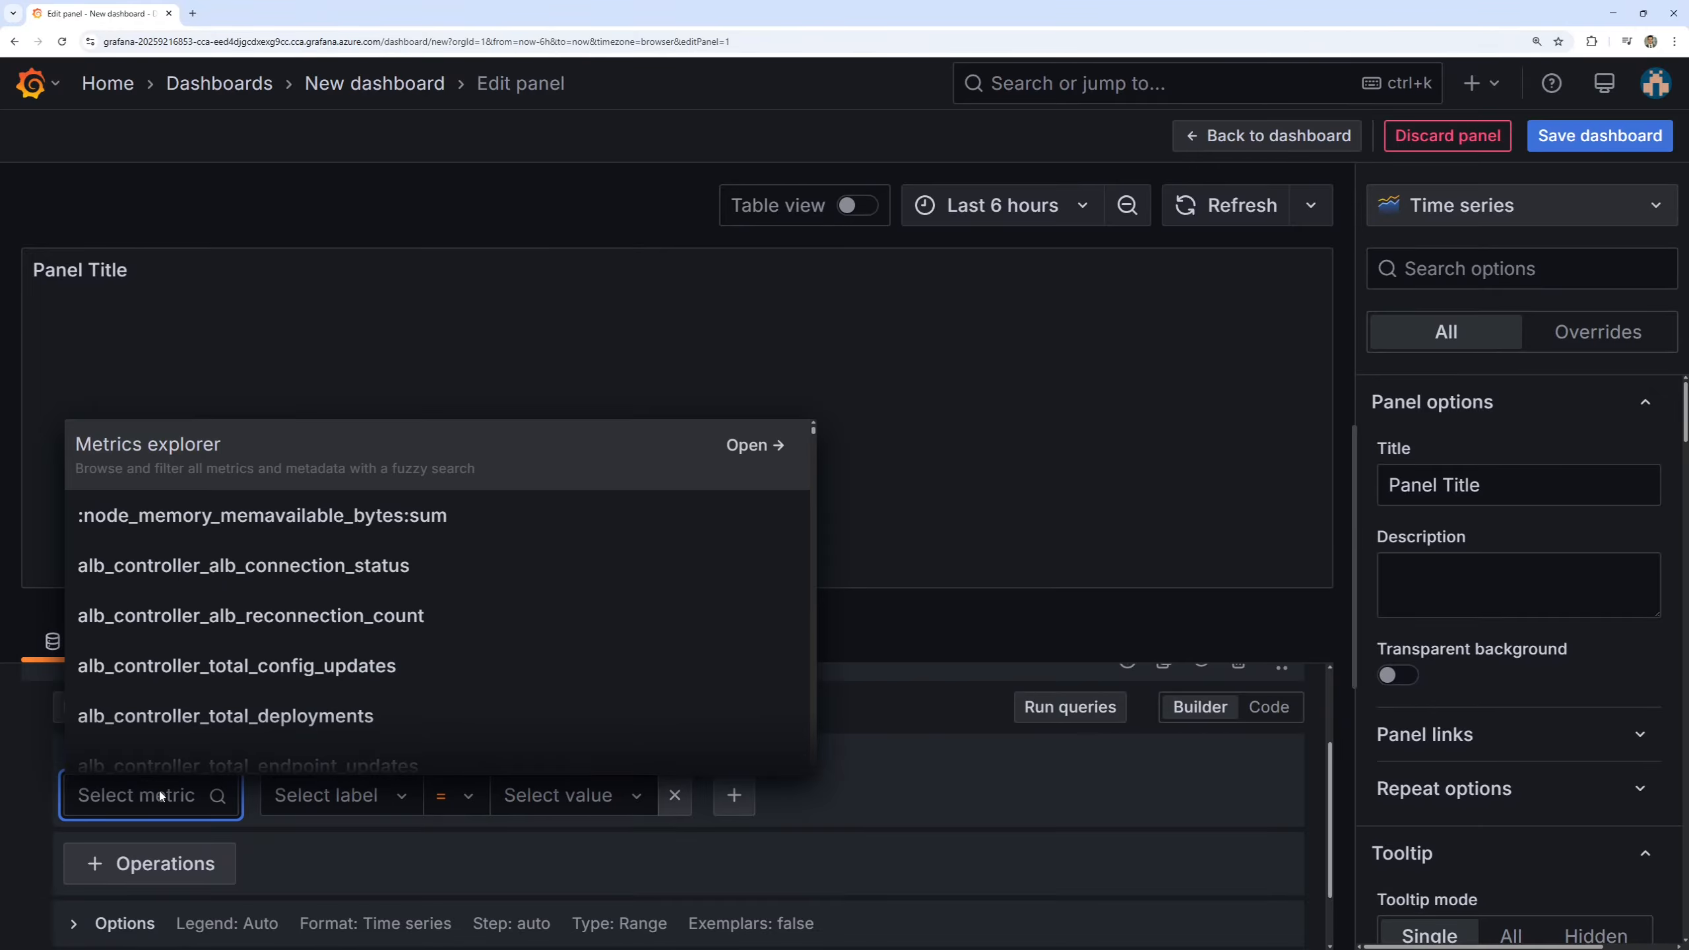
pyautogui.write('alb')
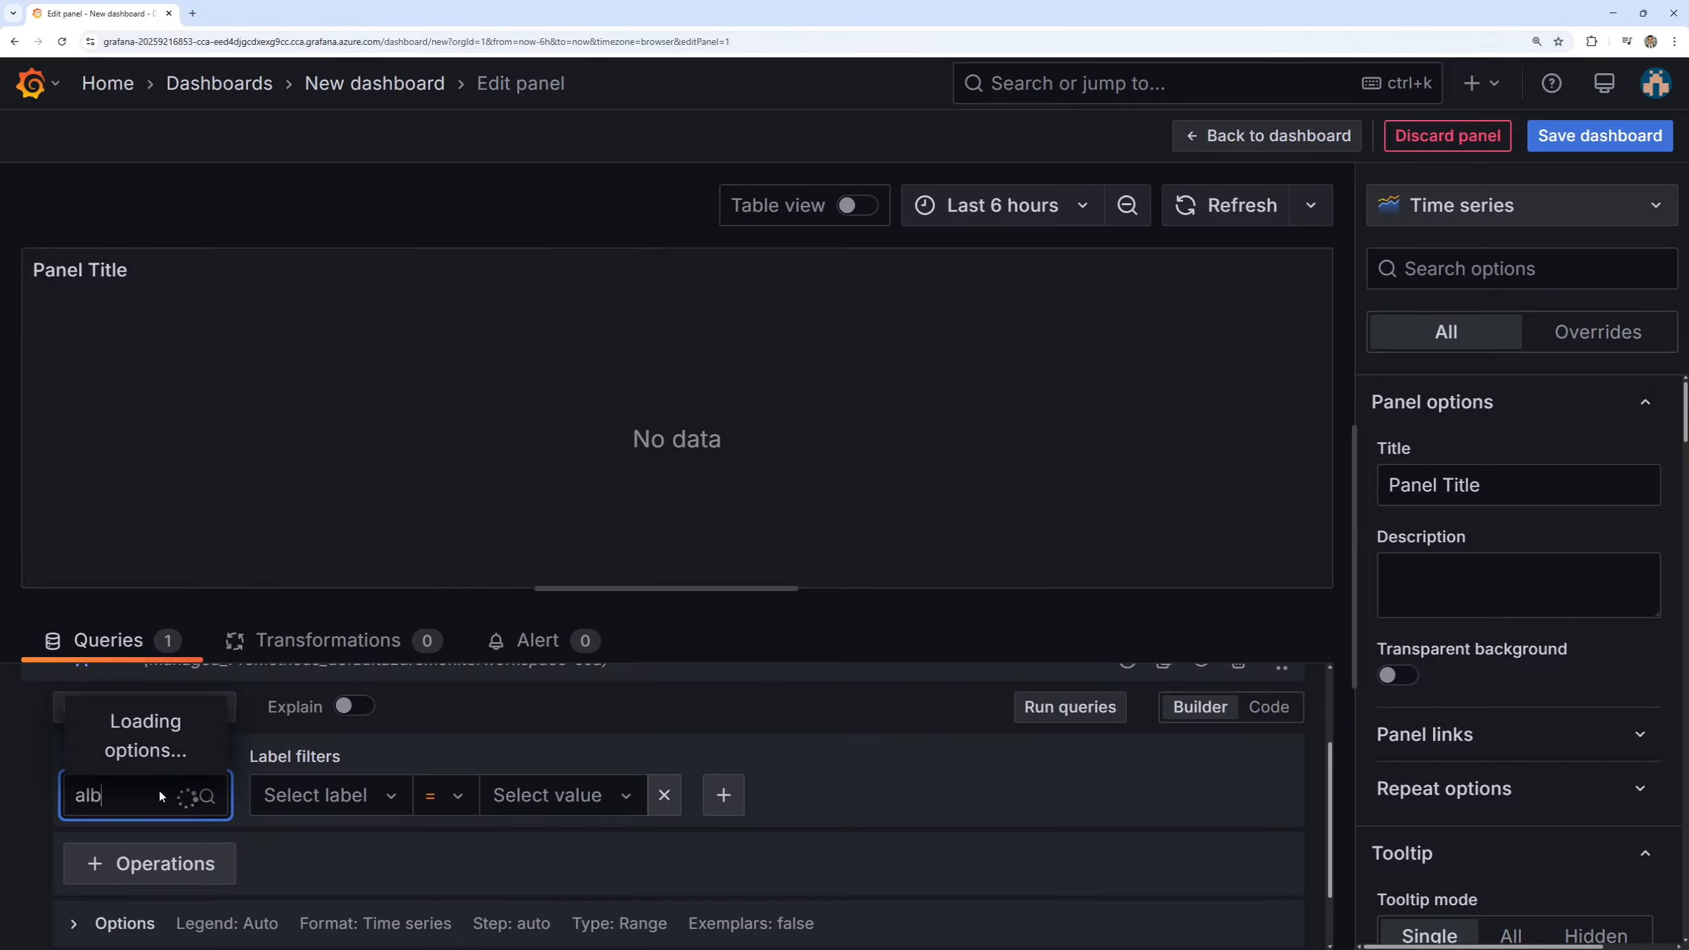
pyautogui.write('_controller')
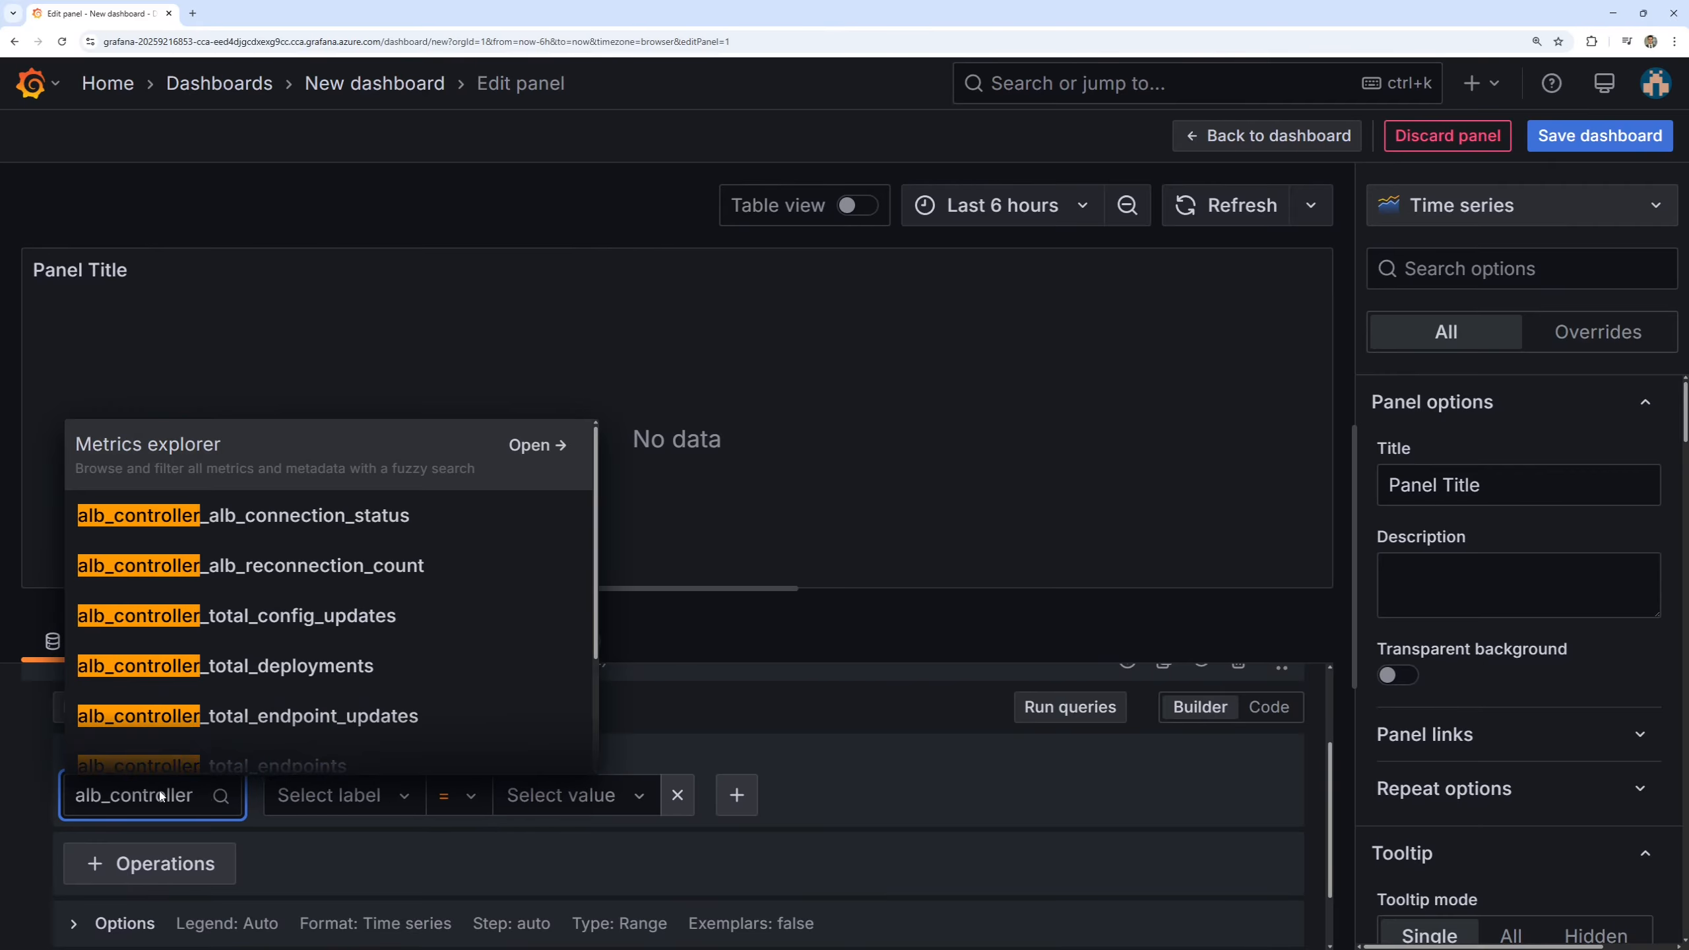
pyautogui.write('_')
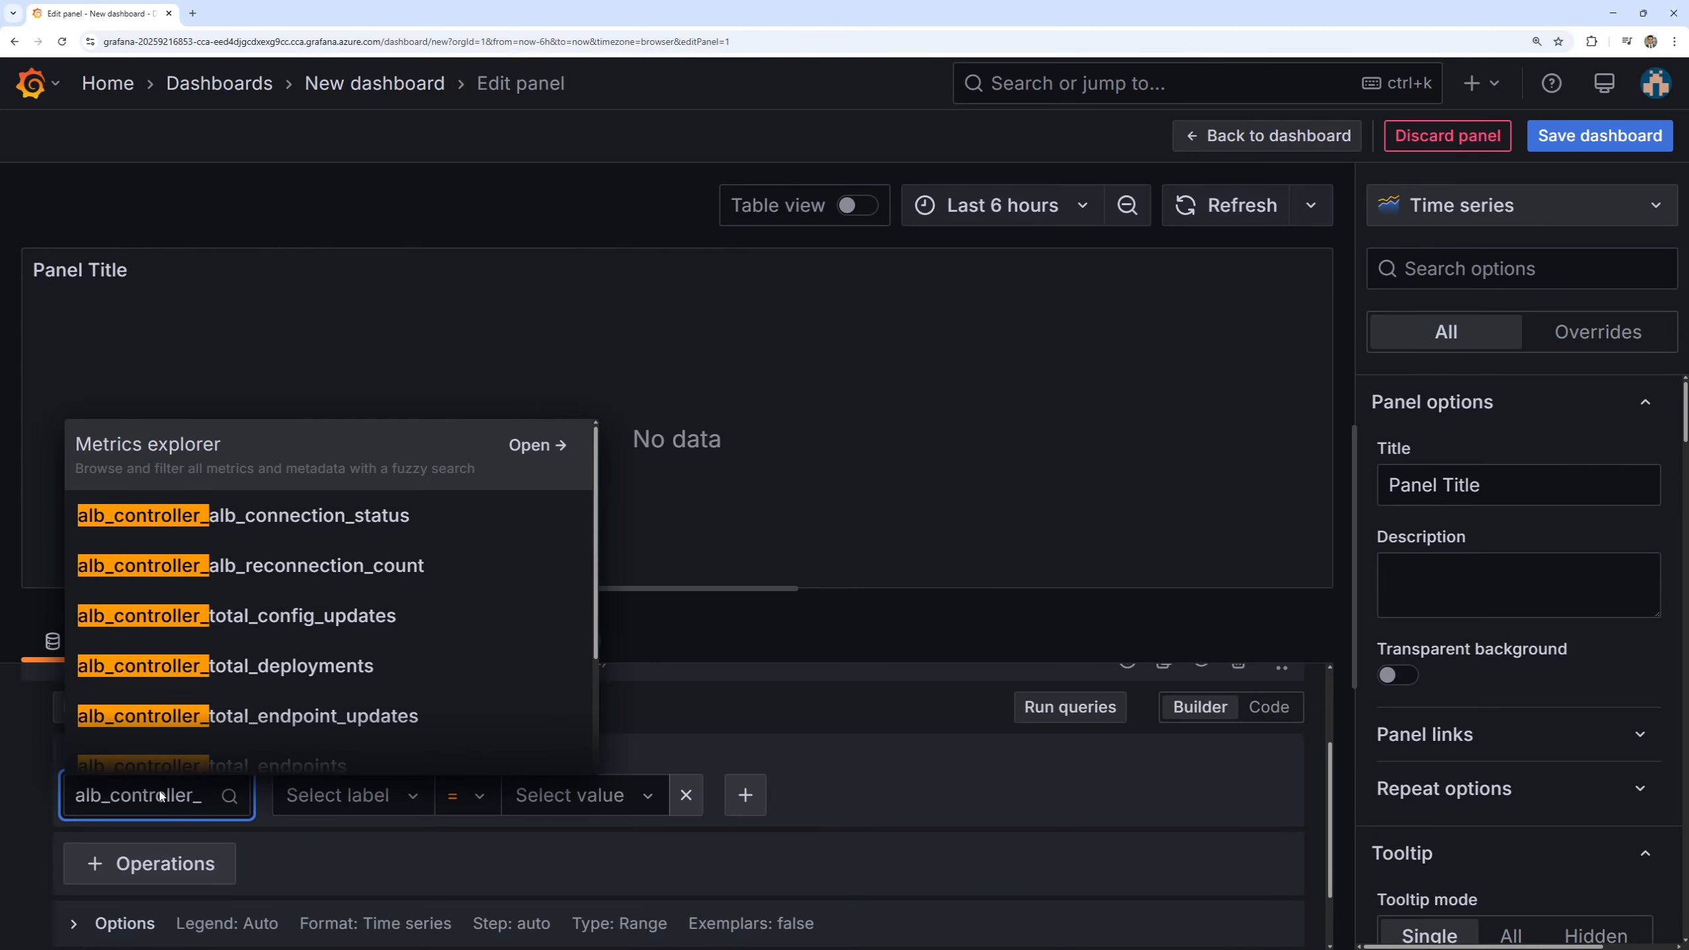
pyautogui.write('total_re')
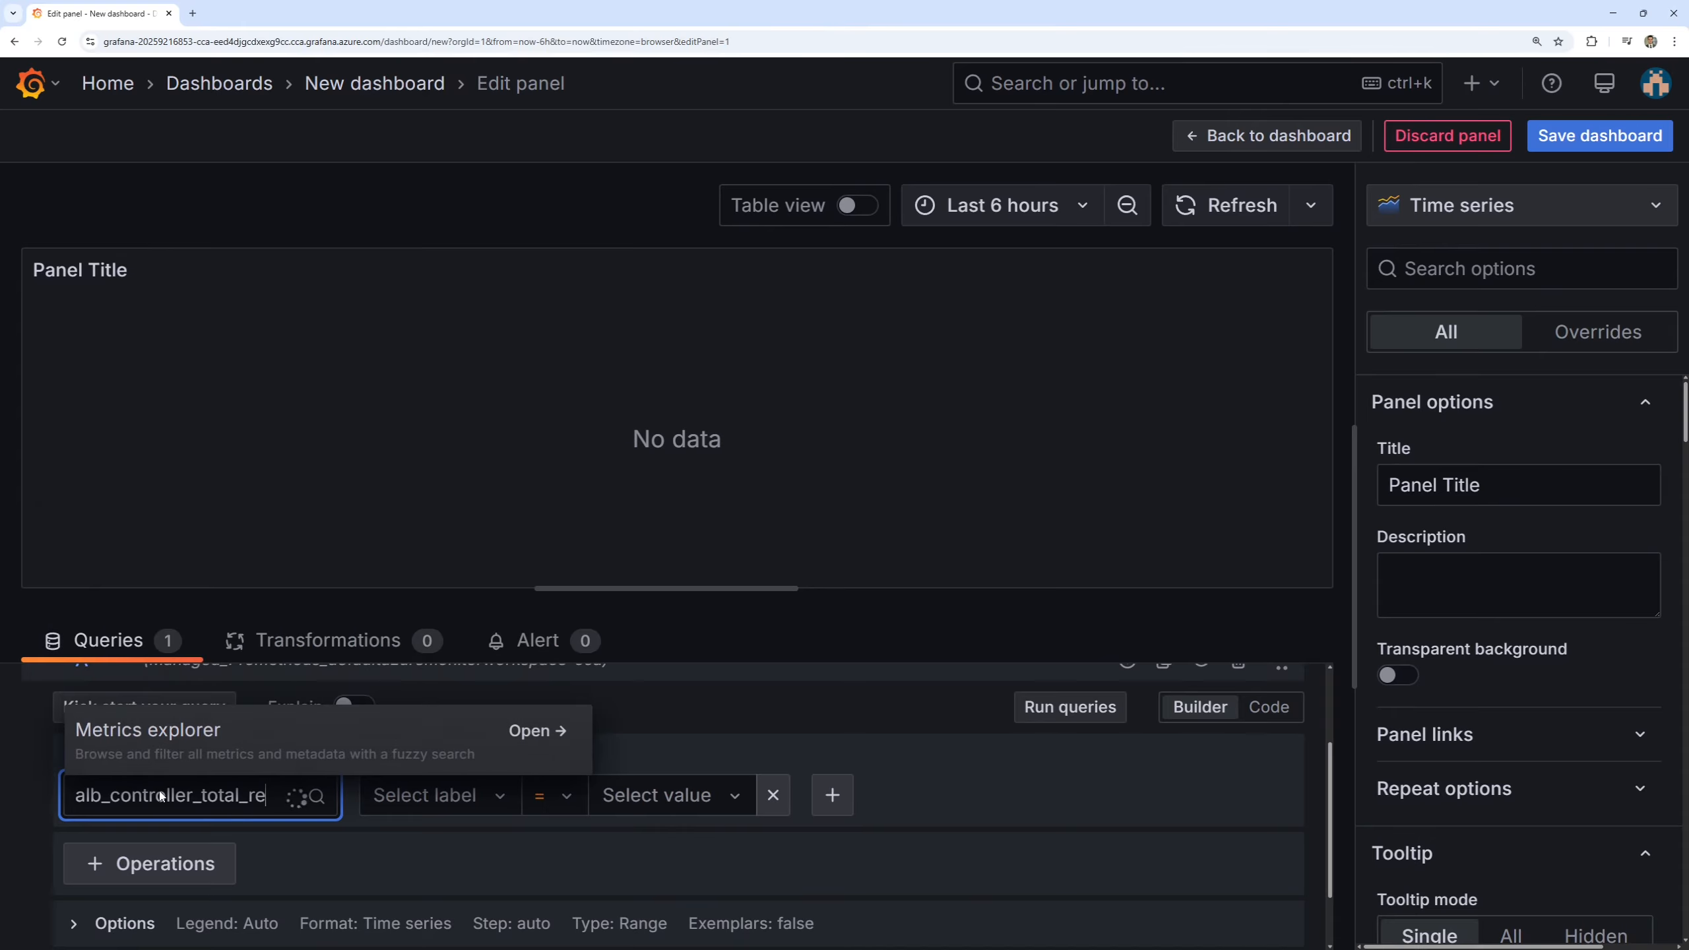
pyautogui.press('BackSpace')
pyautogui.press('BackSpace')
pyautogui.write('En')
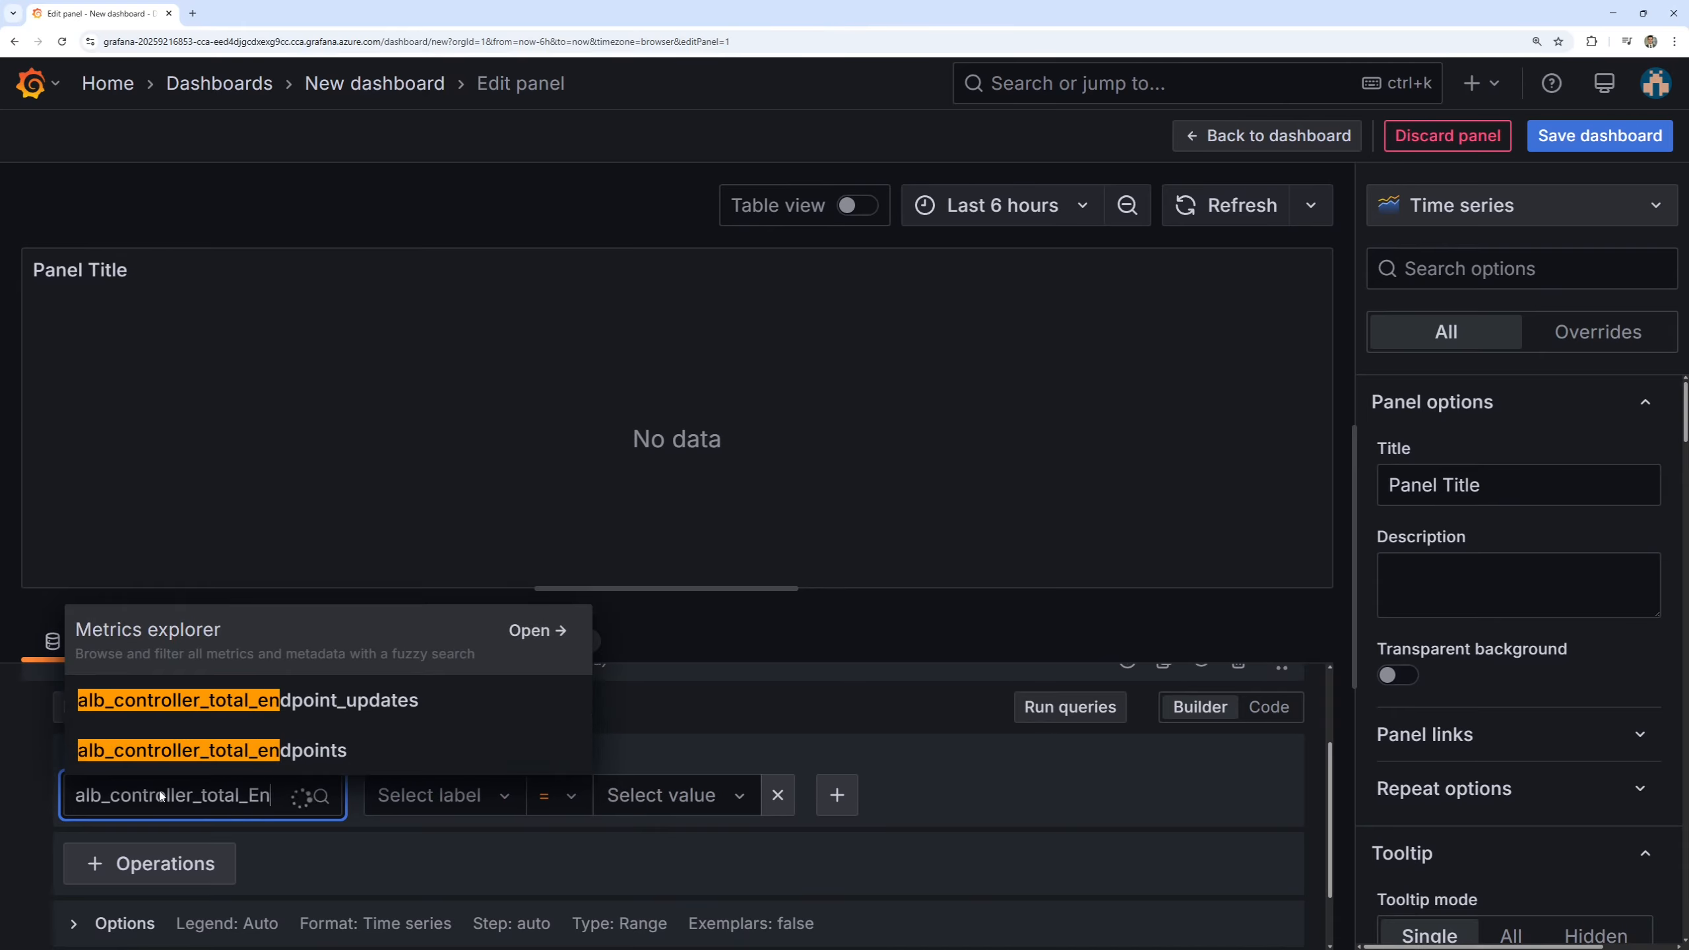
pyautogui.write('d')
pyautogui.click(199, 698)
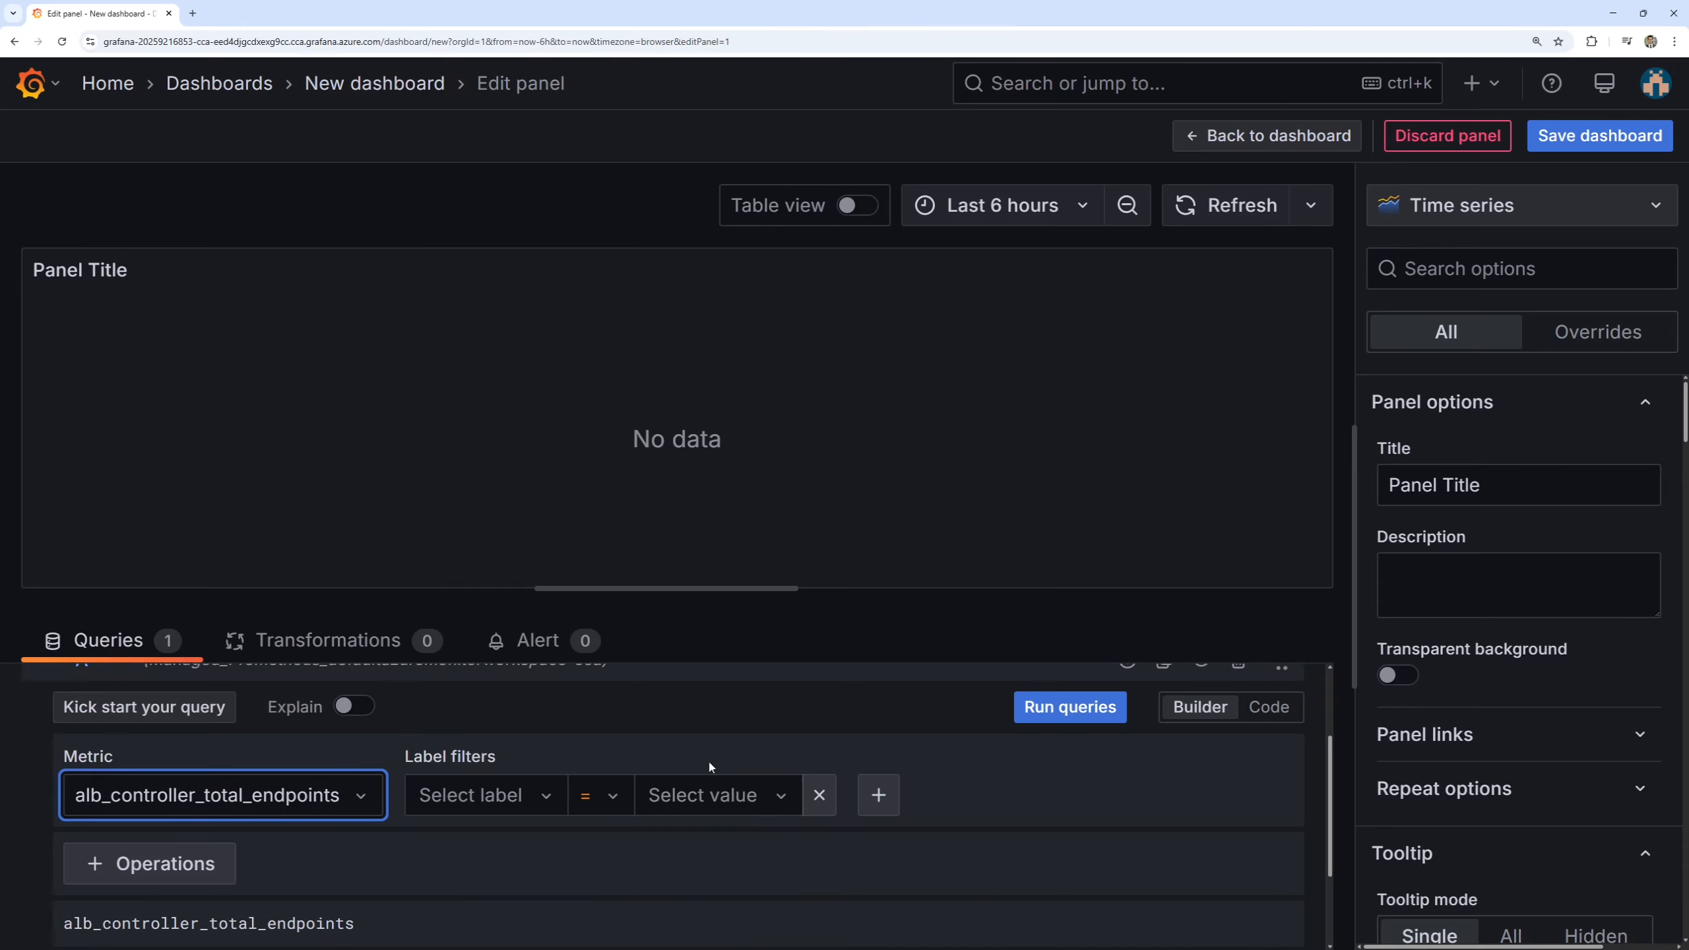
pyautogui.click(1047, 722)
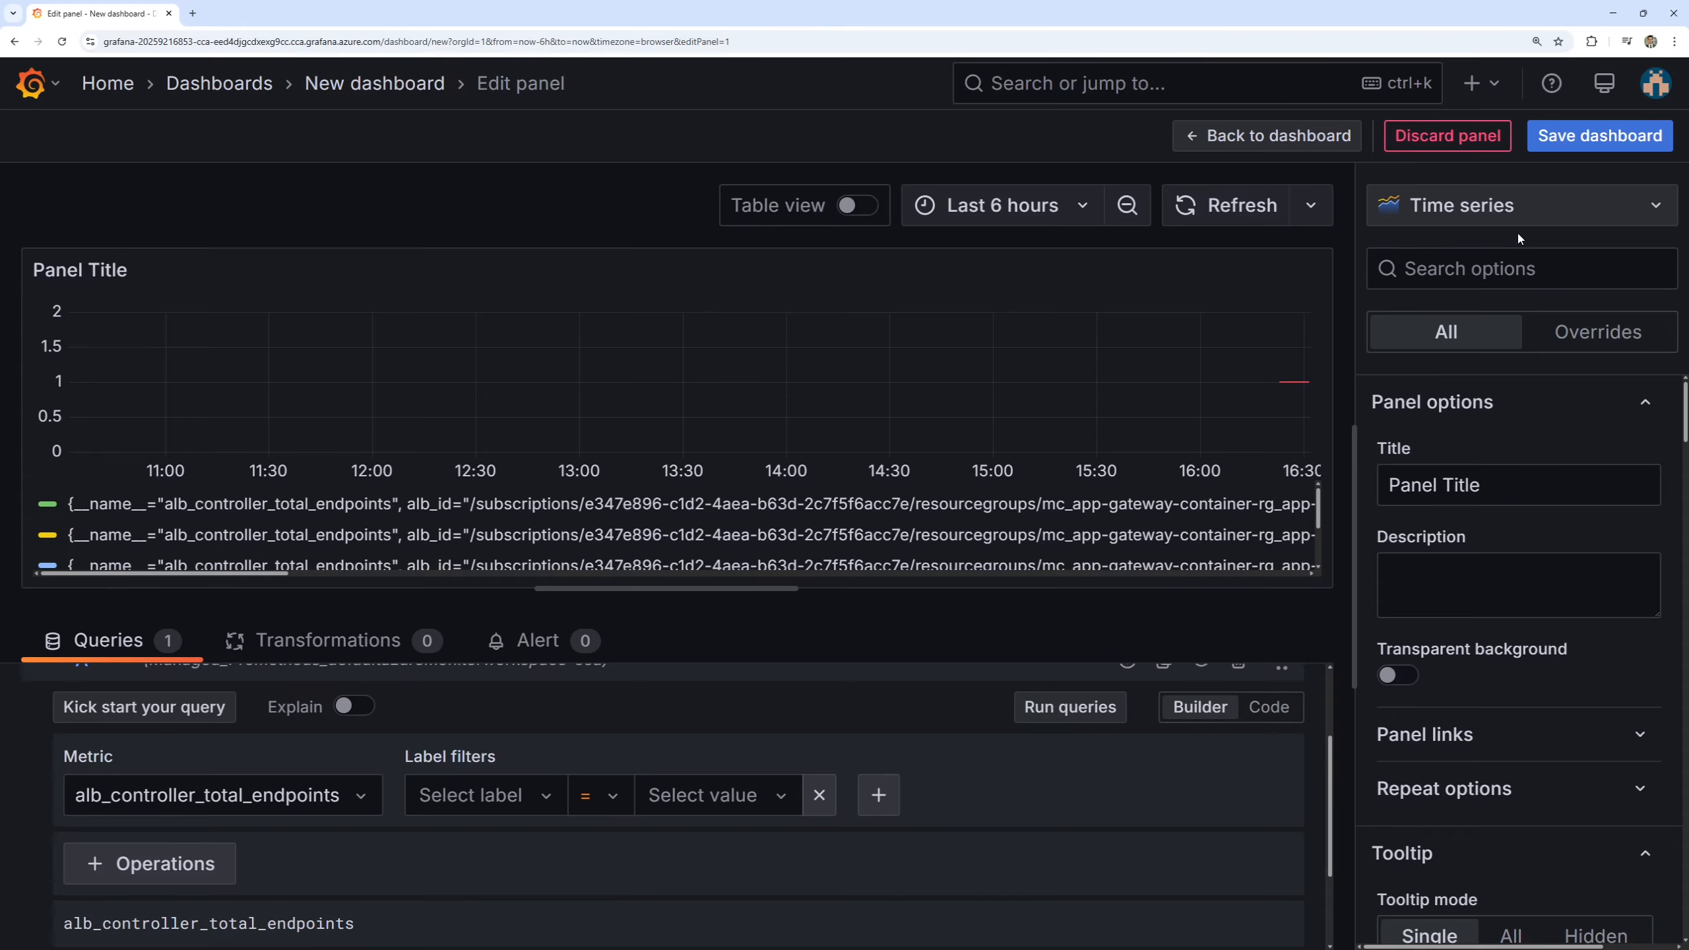
# Change the panel's visualization to Gauge and check the labels under the gauges.
pyautogui.click(1542, 214)
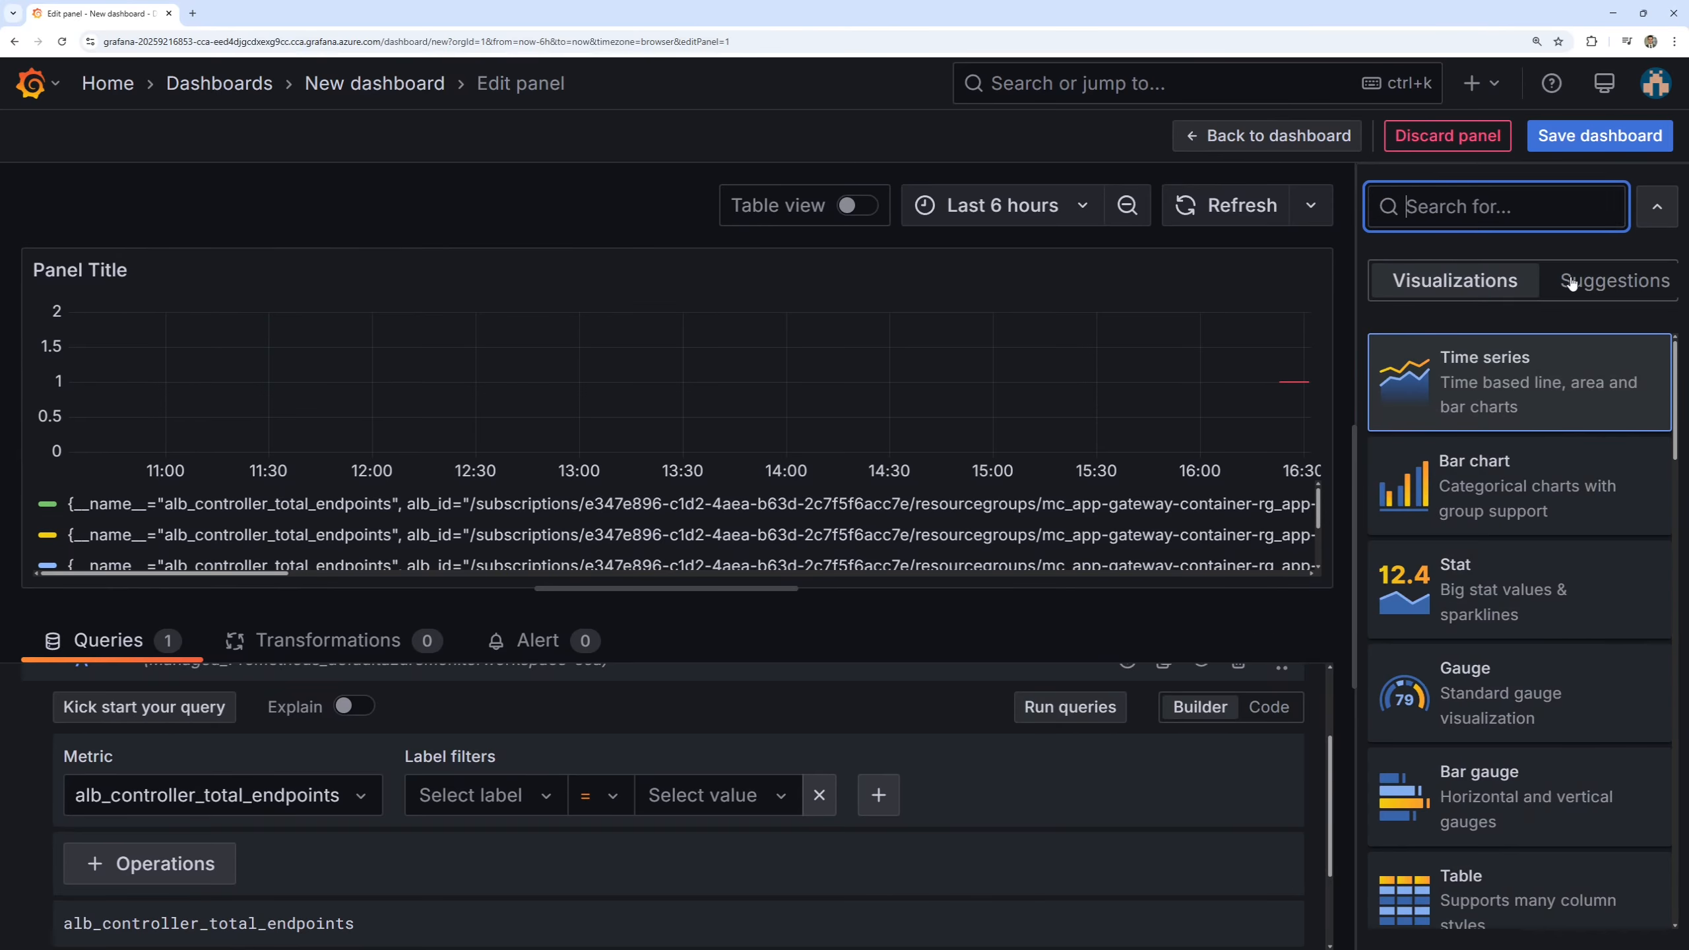
pyautogui.click(1546, 699)
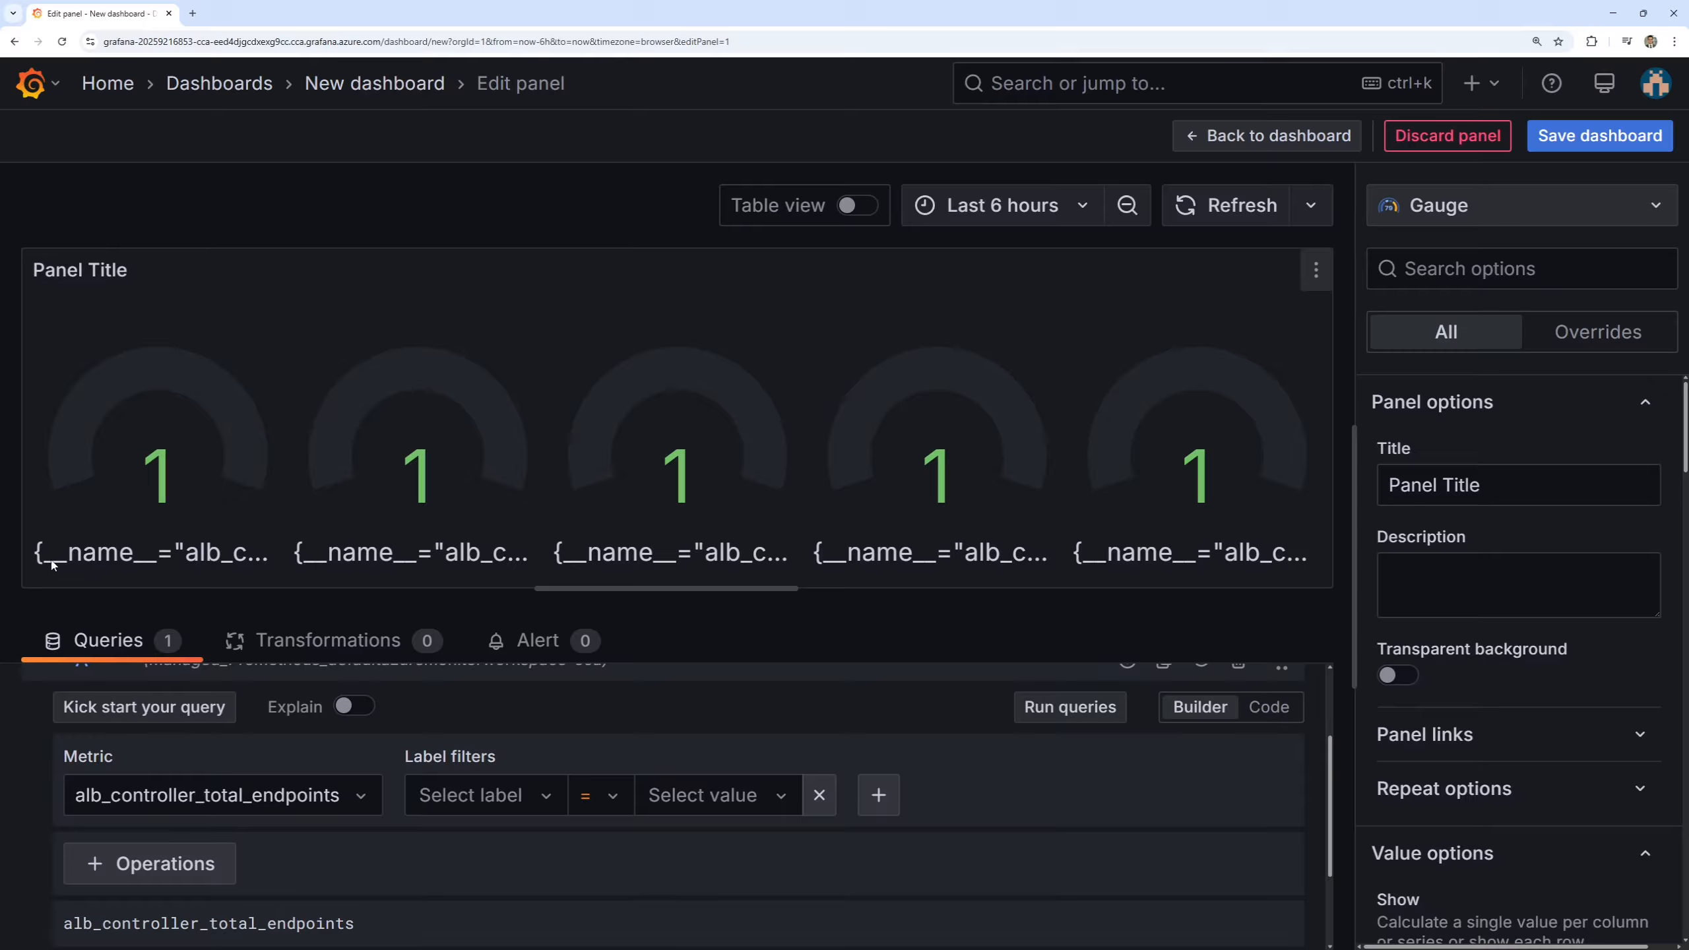
pyautogui.moveTo(60, 559); pyautogui.dragTo(224, 556)
pyautogui.click(225, 556)
# Set the query's legend to Custom with the naming template {{service_name}}.
pyautogui.scroll(-1, 582, 736)
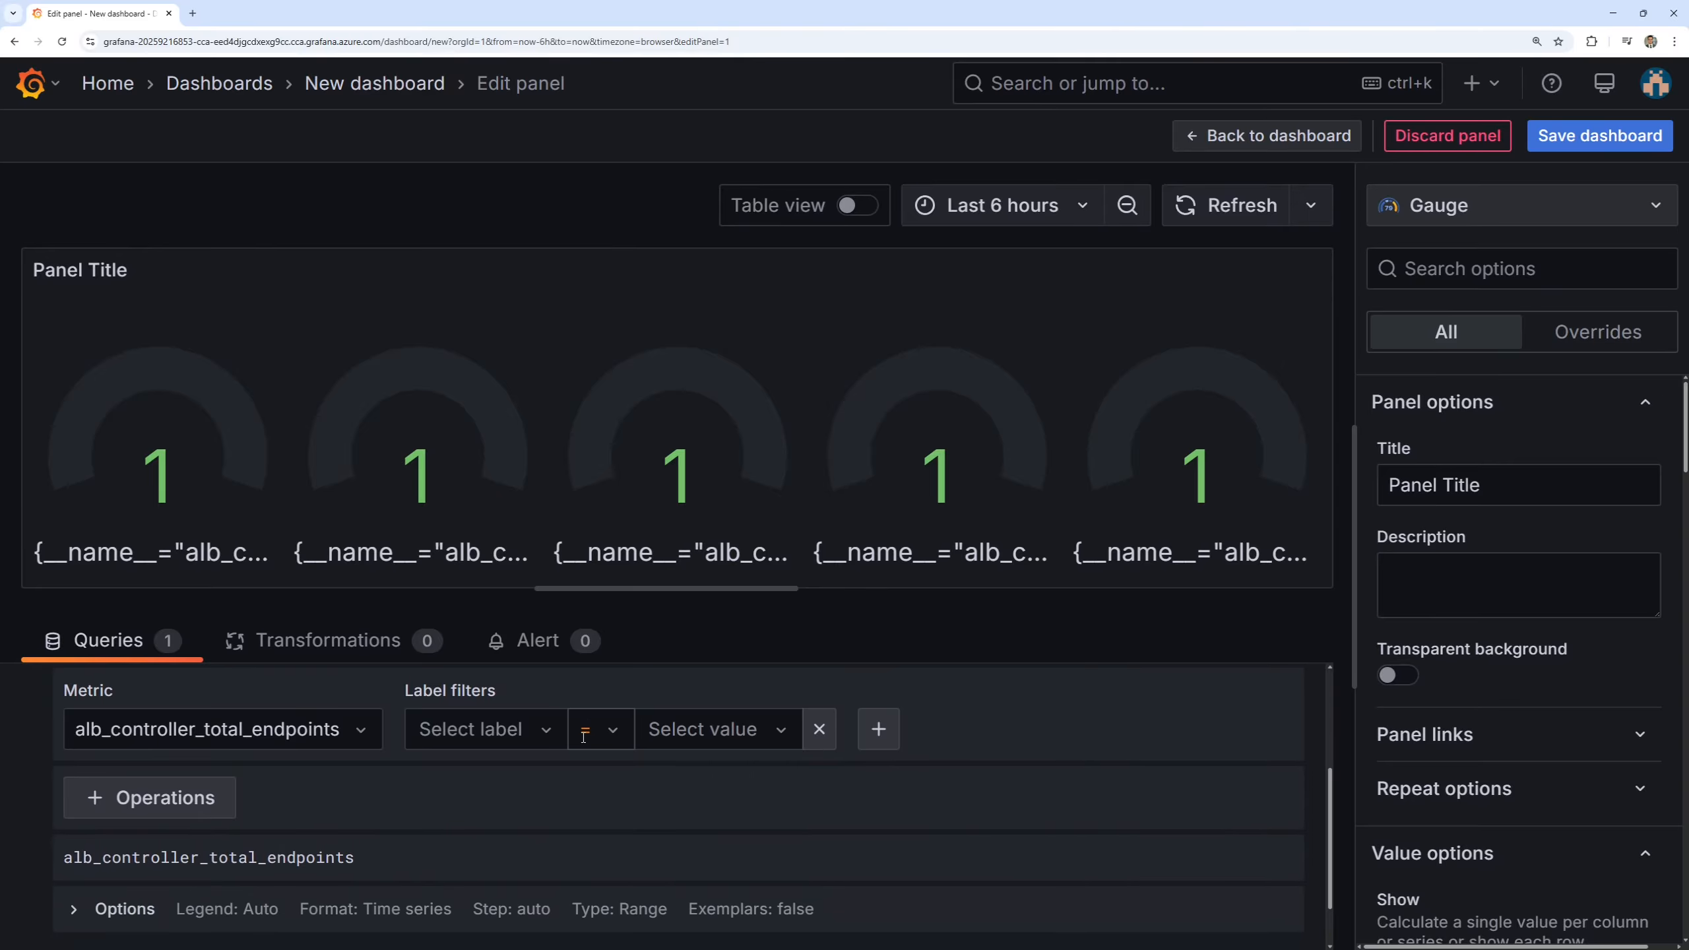
pyautogui.scroll(-1, 532, 768)
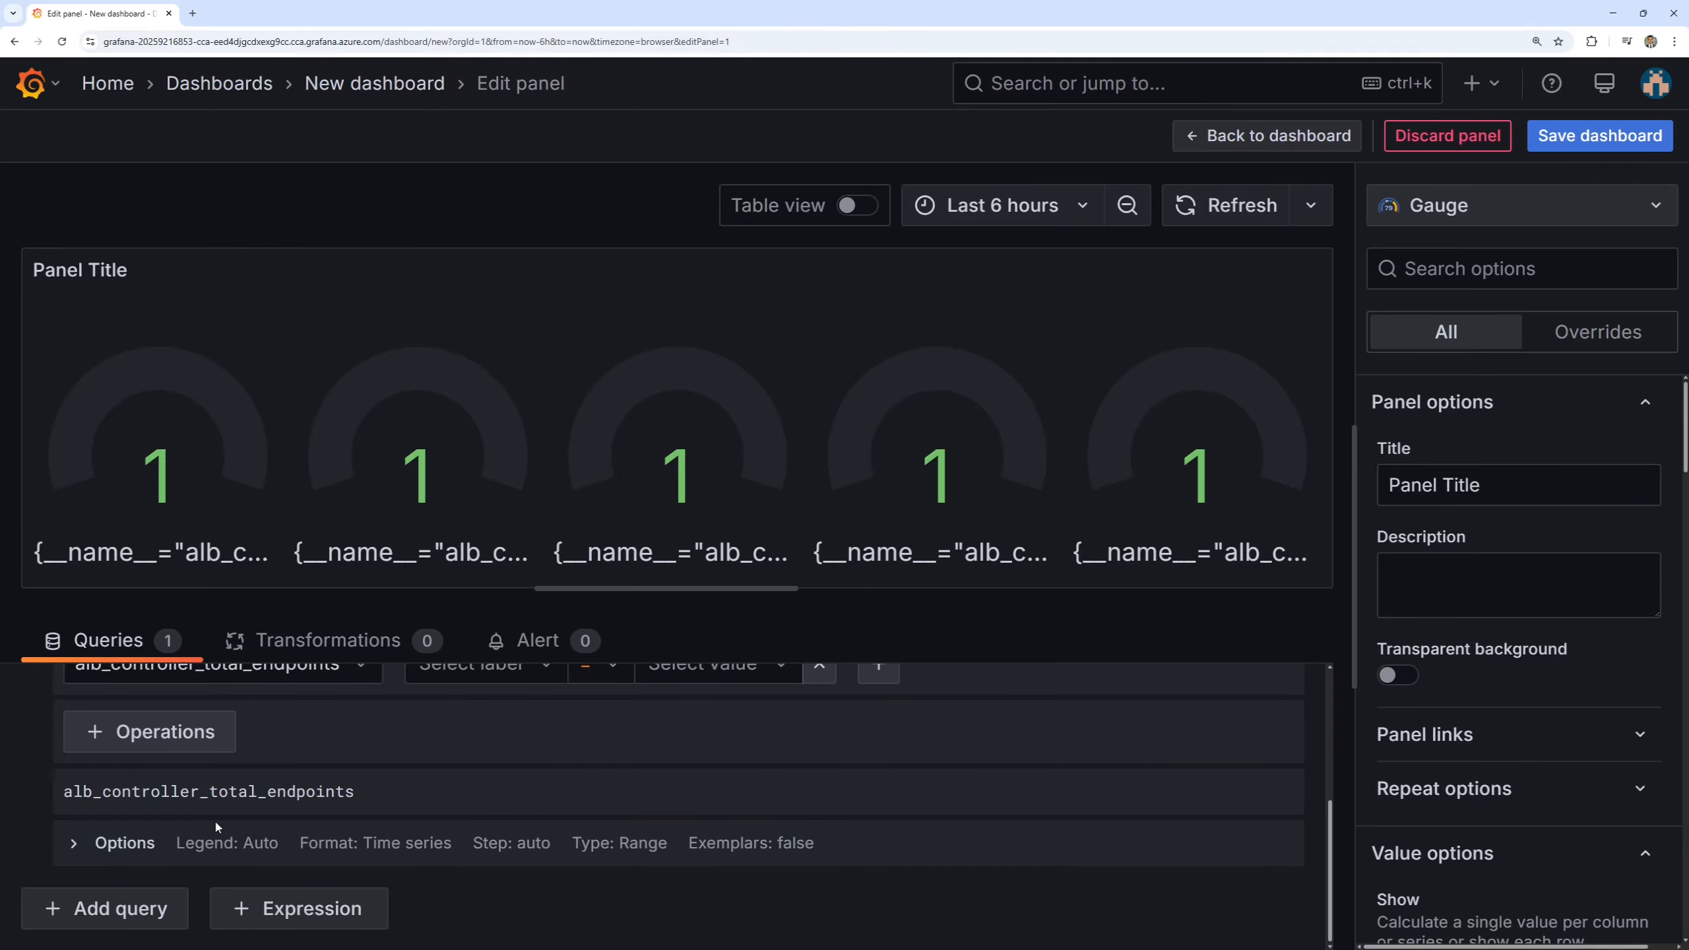
pyautogui.click(75, 846)
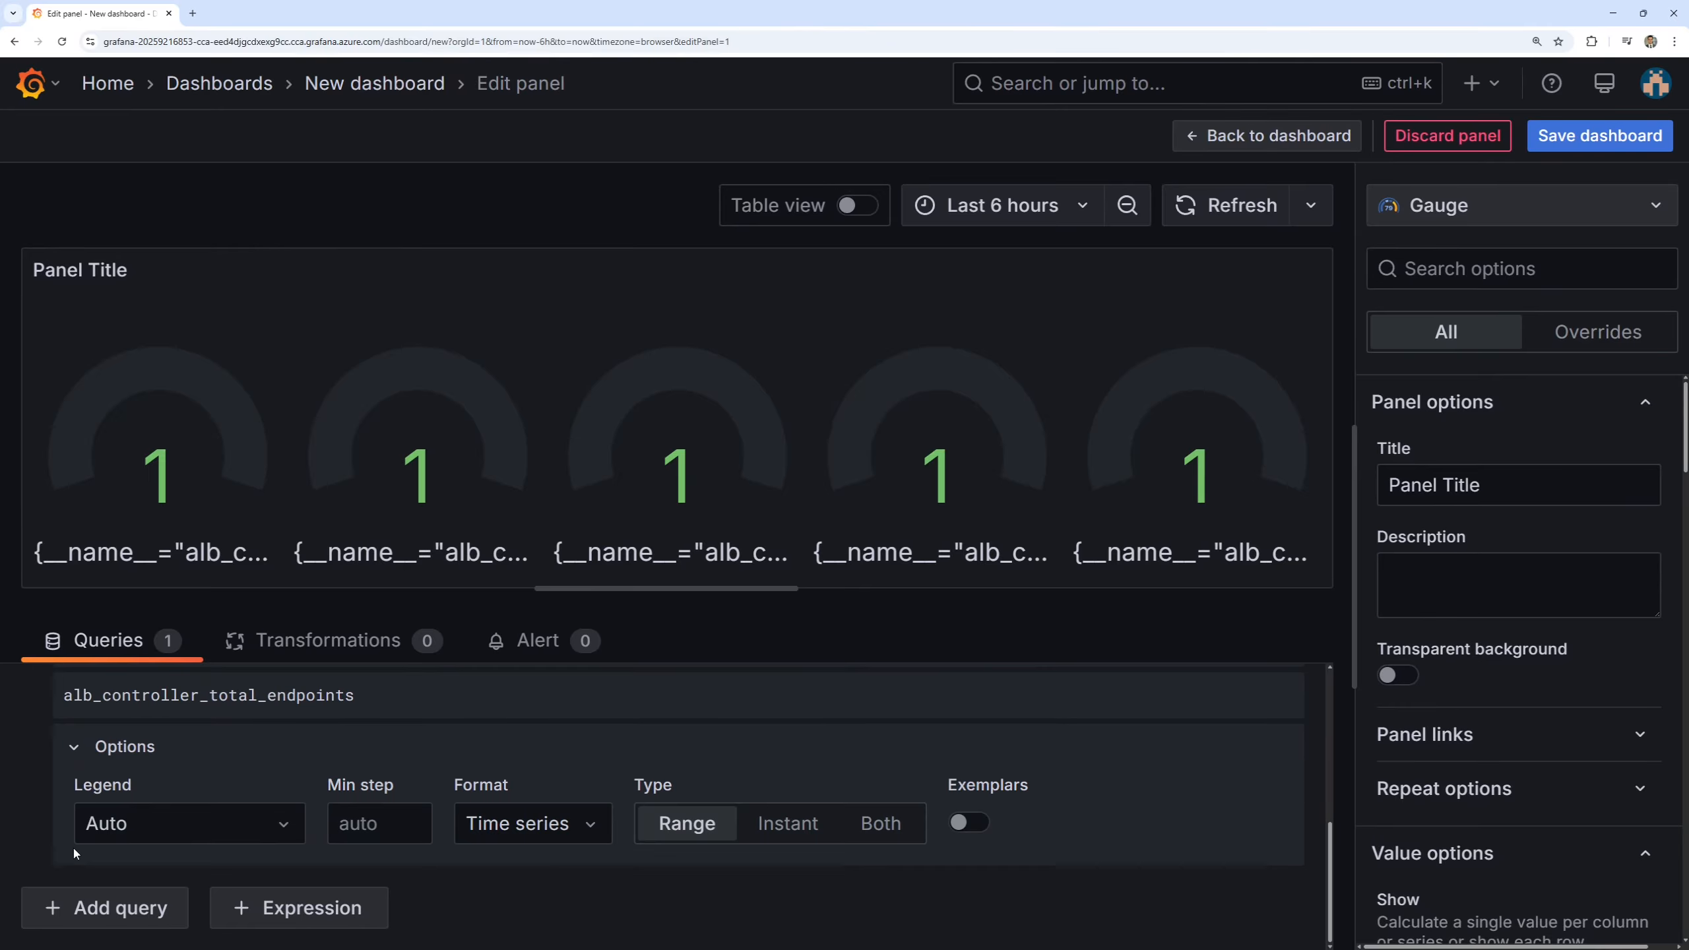
pyautogui.click(180, 832)
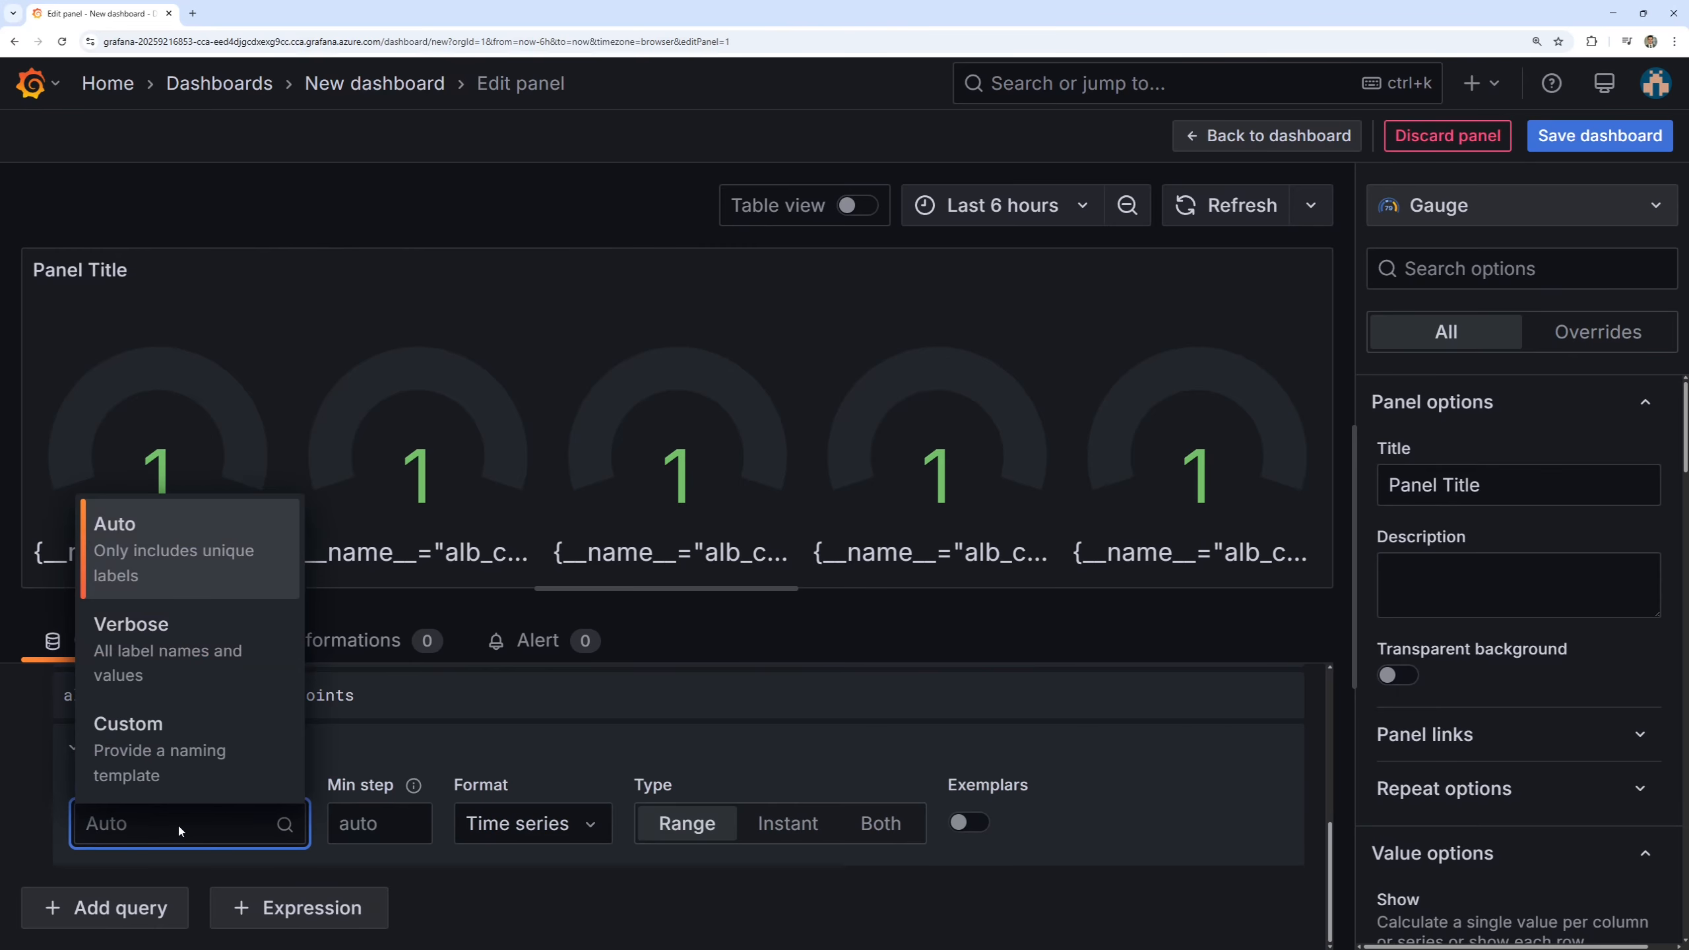
pyautogui.click(163, 774)
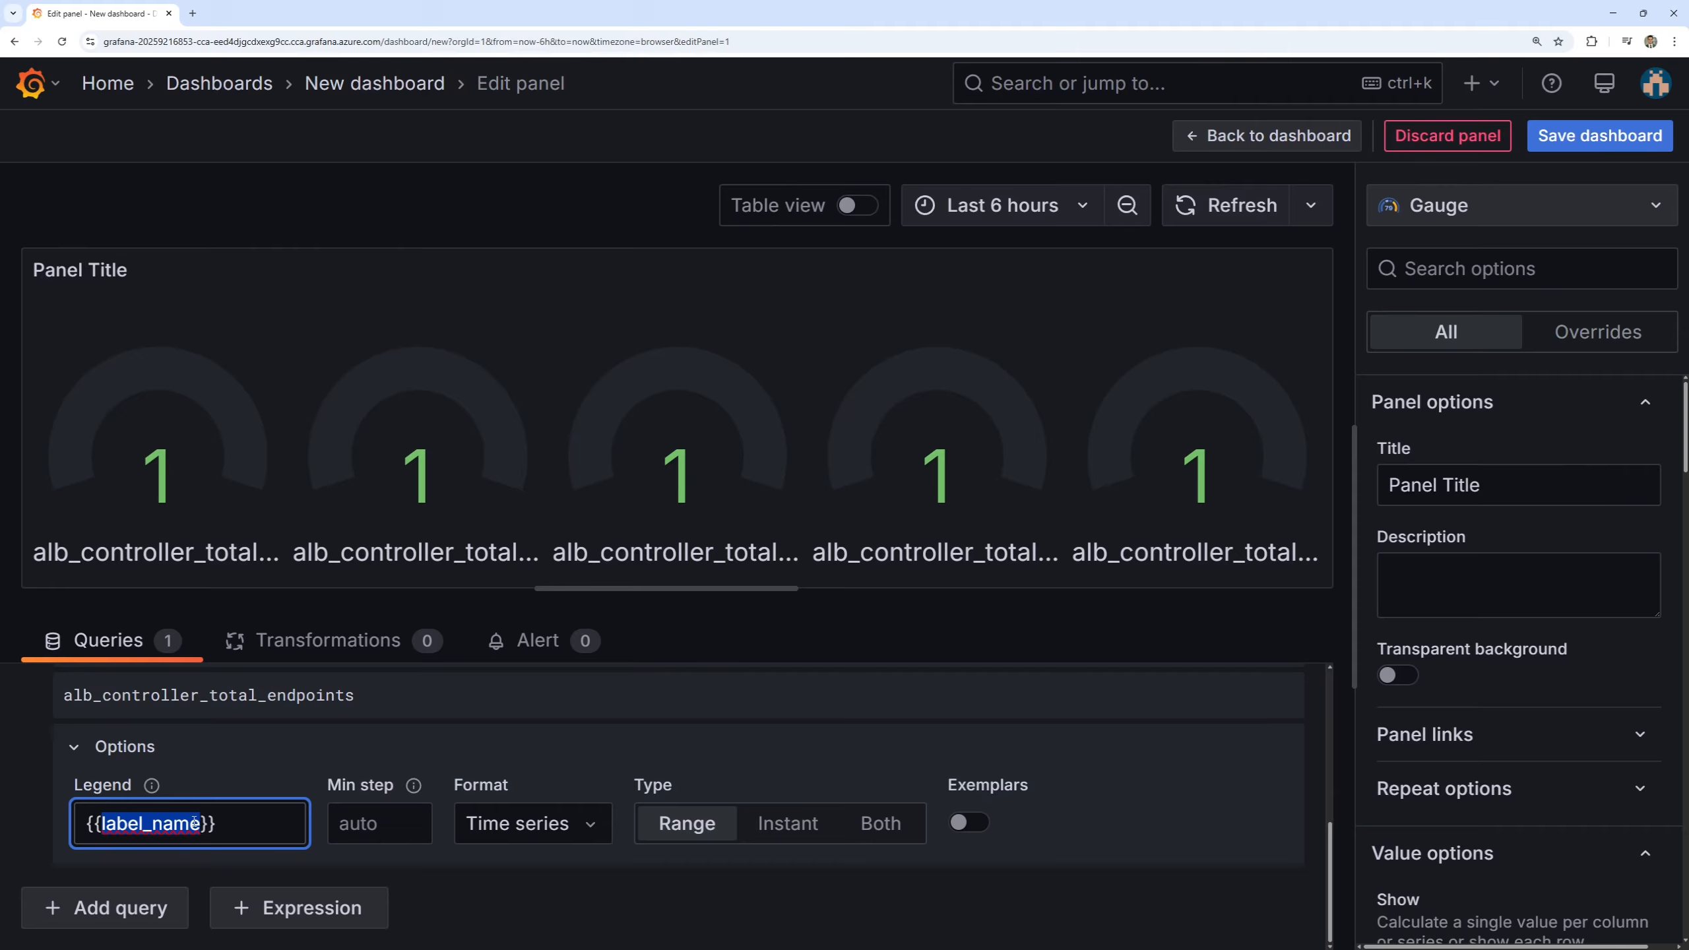
pyautogui.press('BackSpace')
pyautogui.write('service')
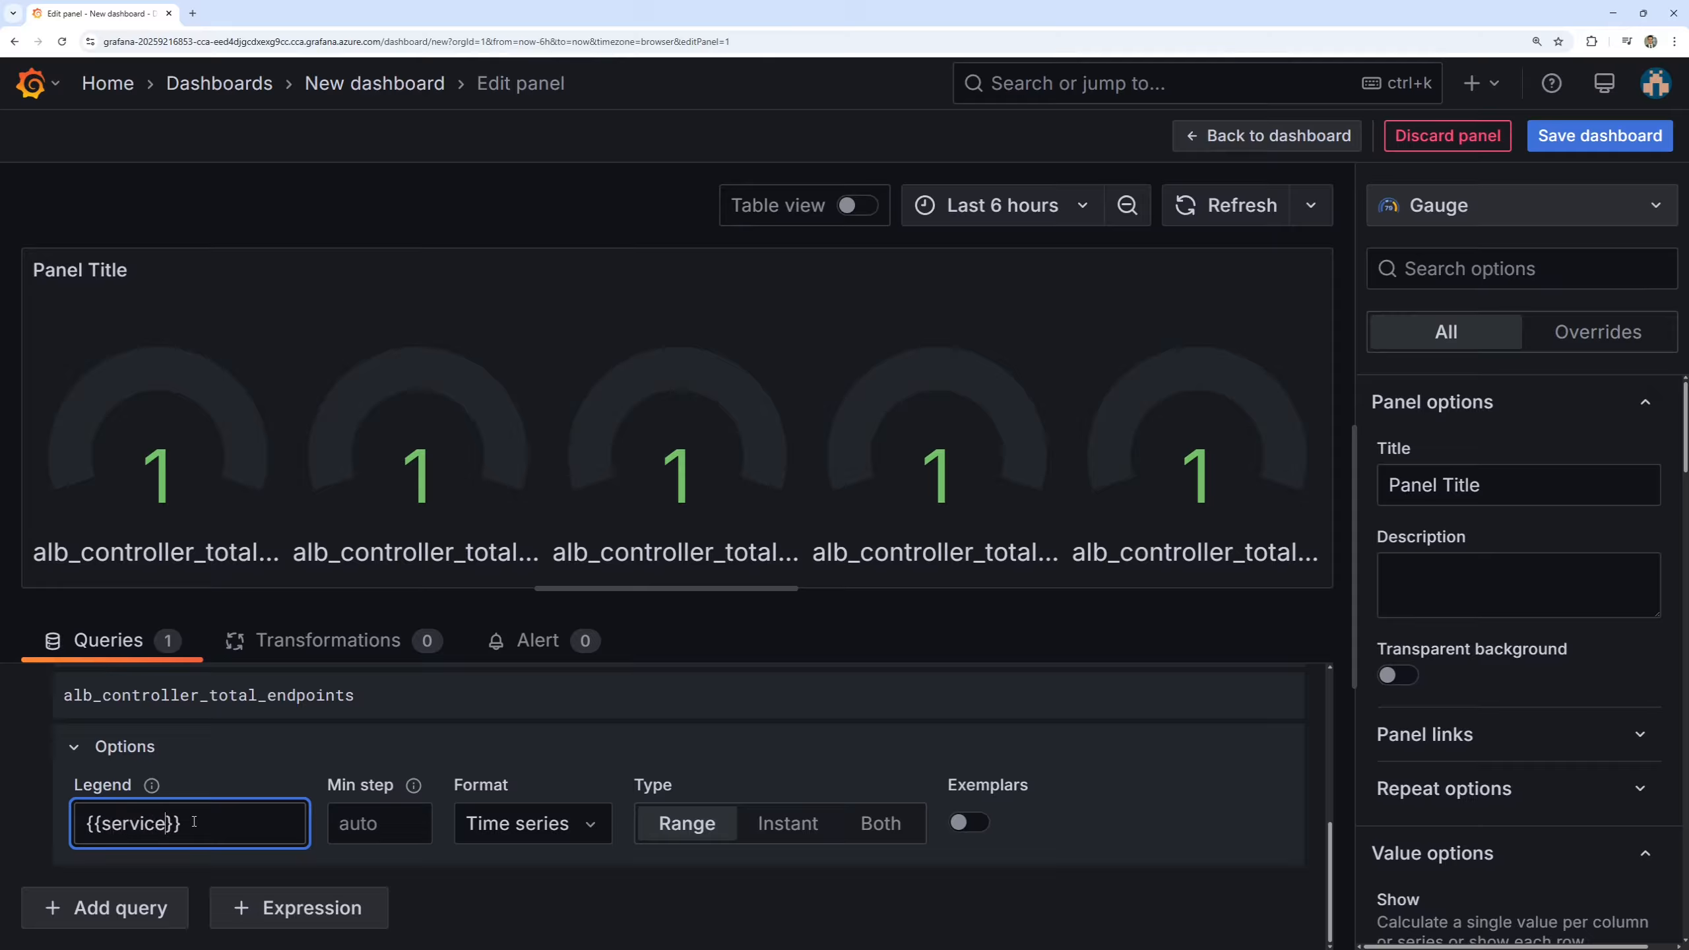
pyautogui.write('_name')
pyautogui.click(454, 728)
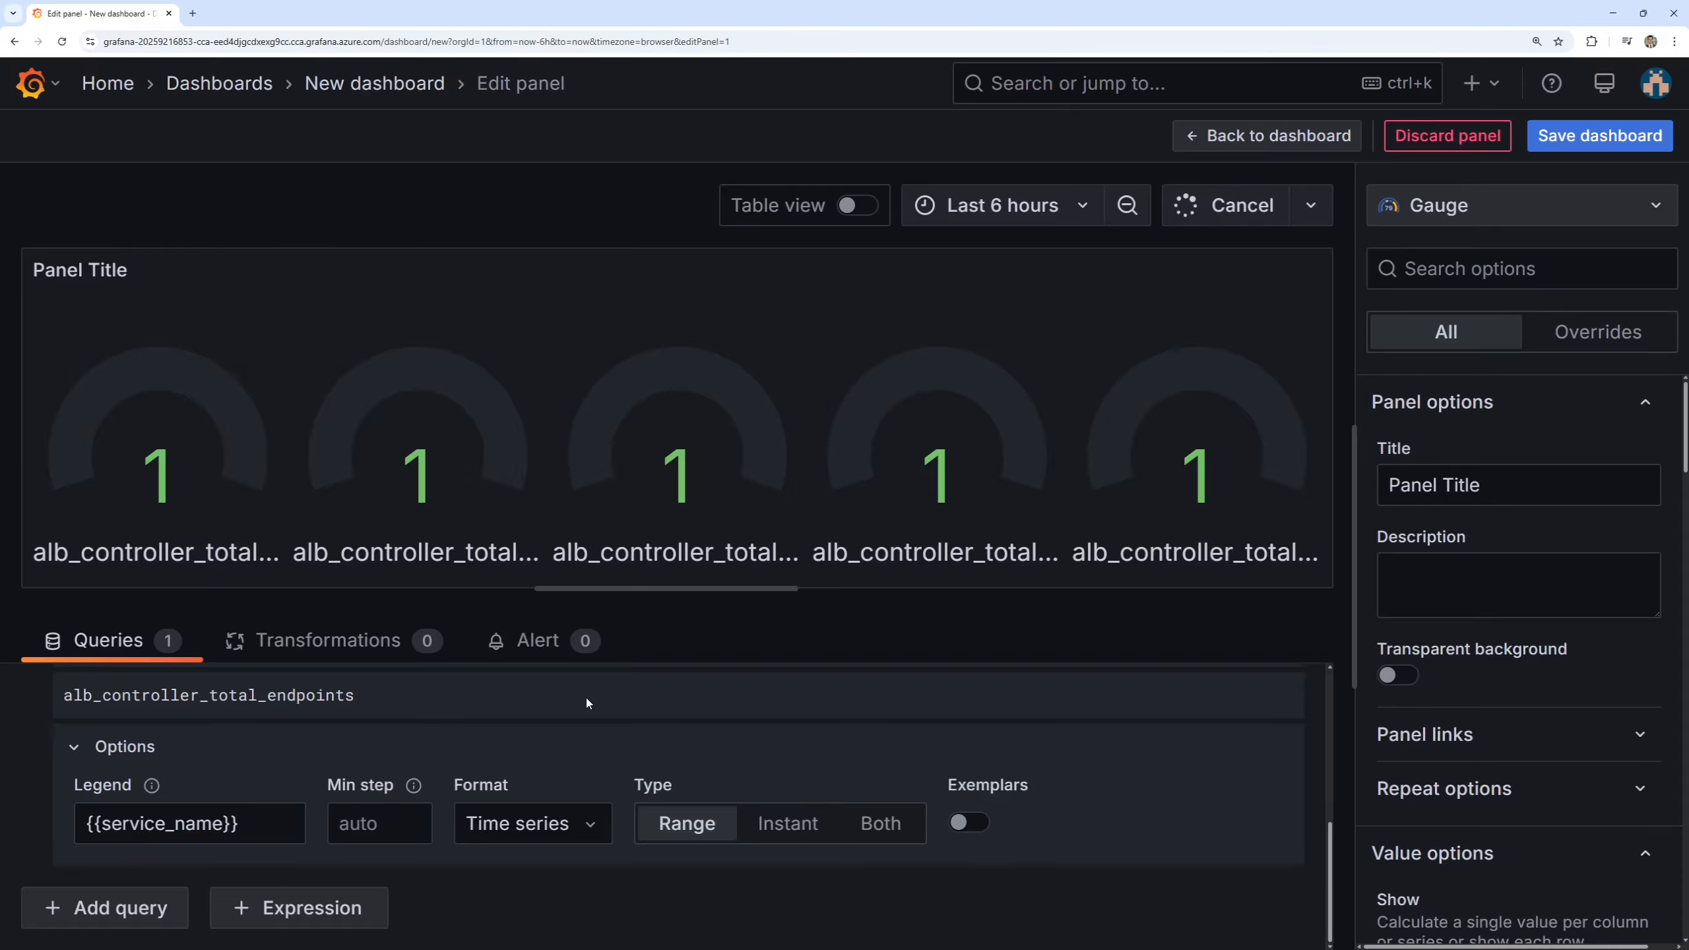
# Enlarge the panel preview slightly and try the Bar chart and Stat visualizations for the endpoint metric.
pyautogui.scroll(5, 1064, 815)
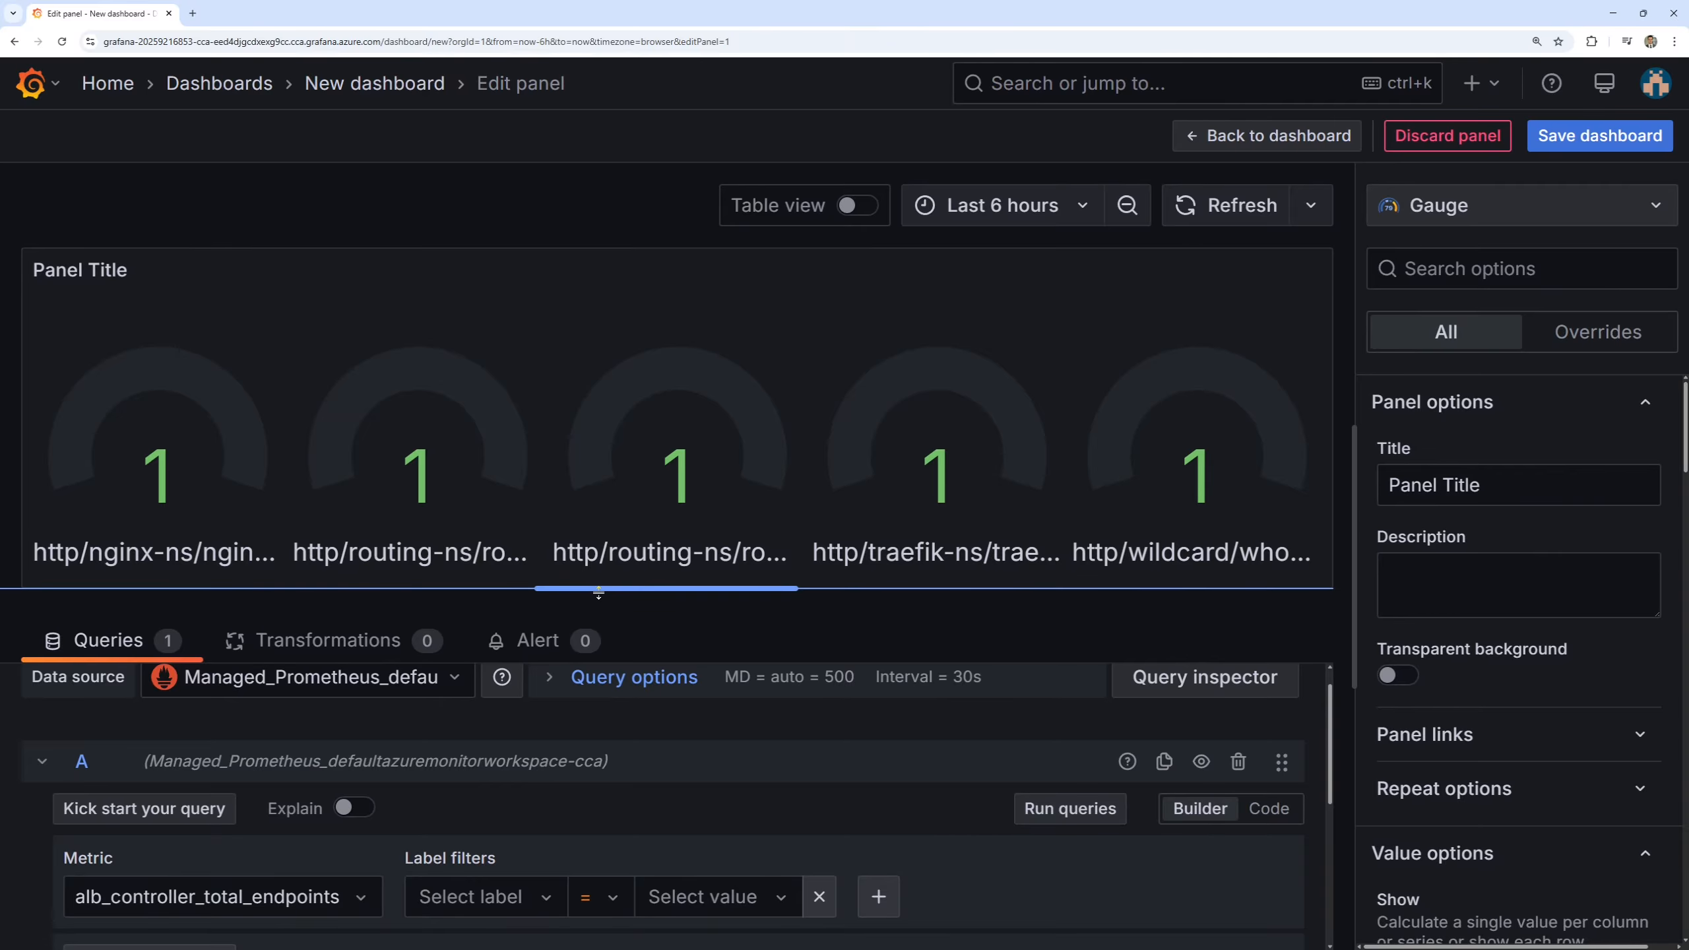
pyautogui.moveTo(598, 592); pyautogui.dragTo(600, 612)
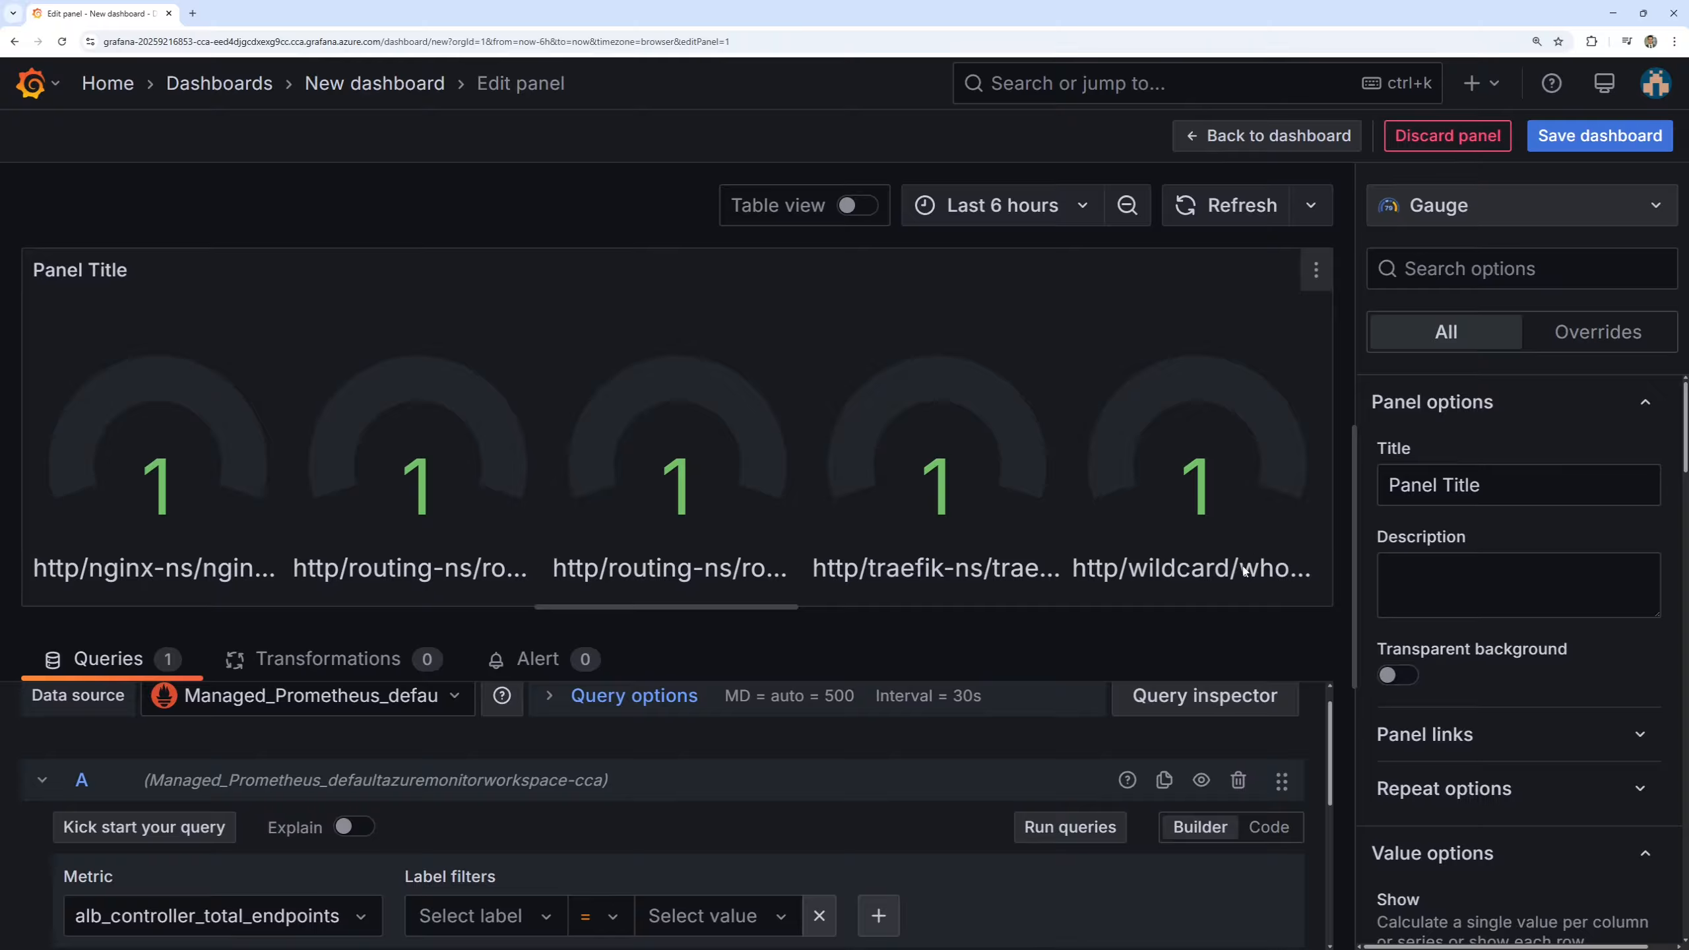
pyautogui.scroll(-3, 1513, 532)
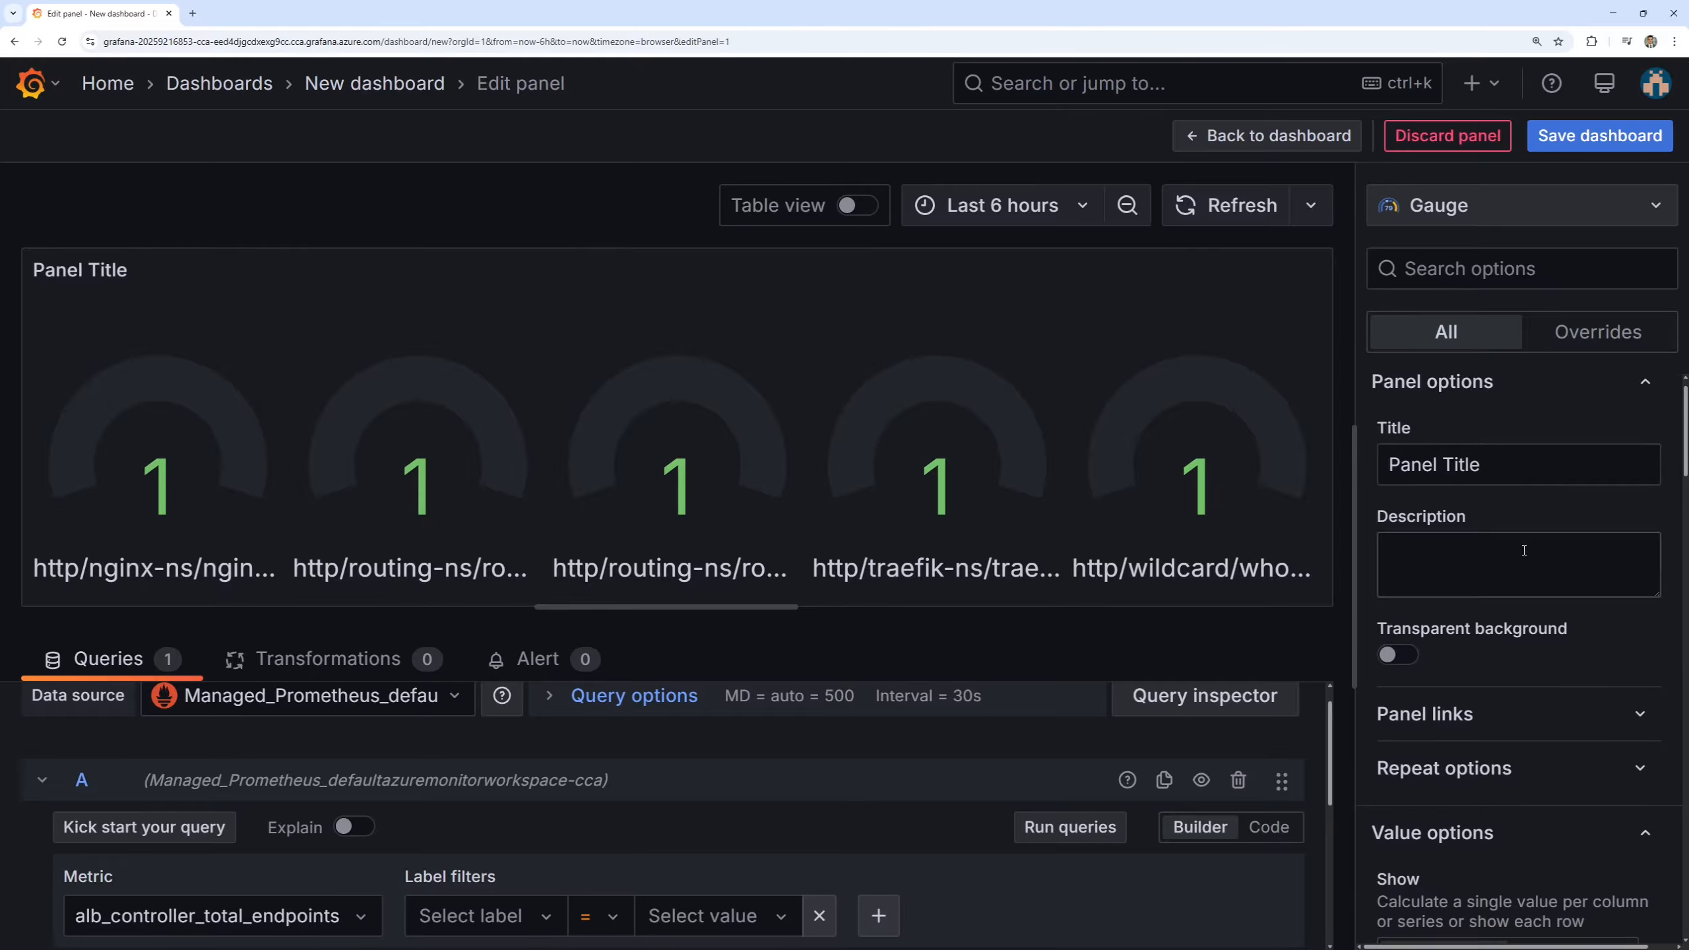
pyautogui.scroll(-4, 1516, 575)
pyautogui.scroll(6, 1517, 572)
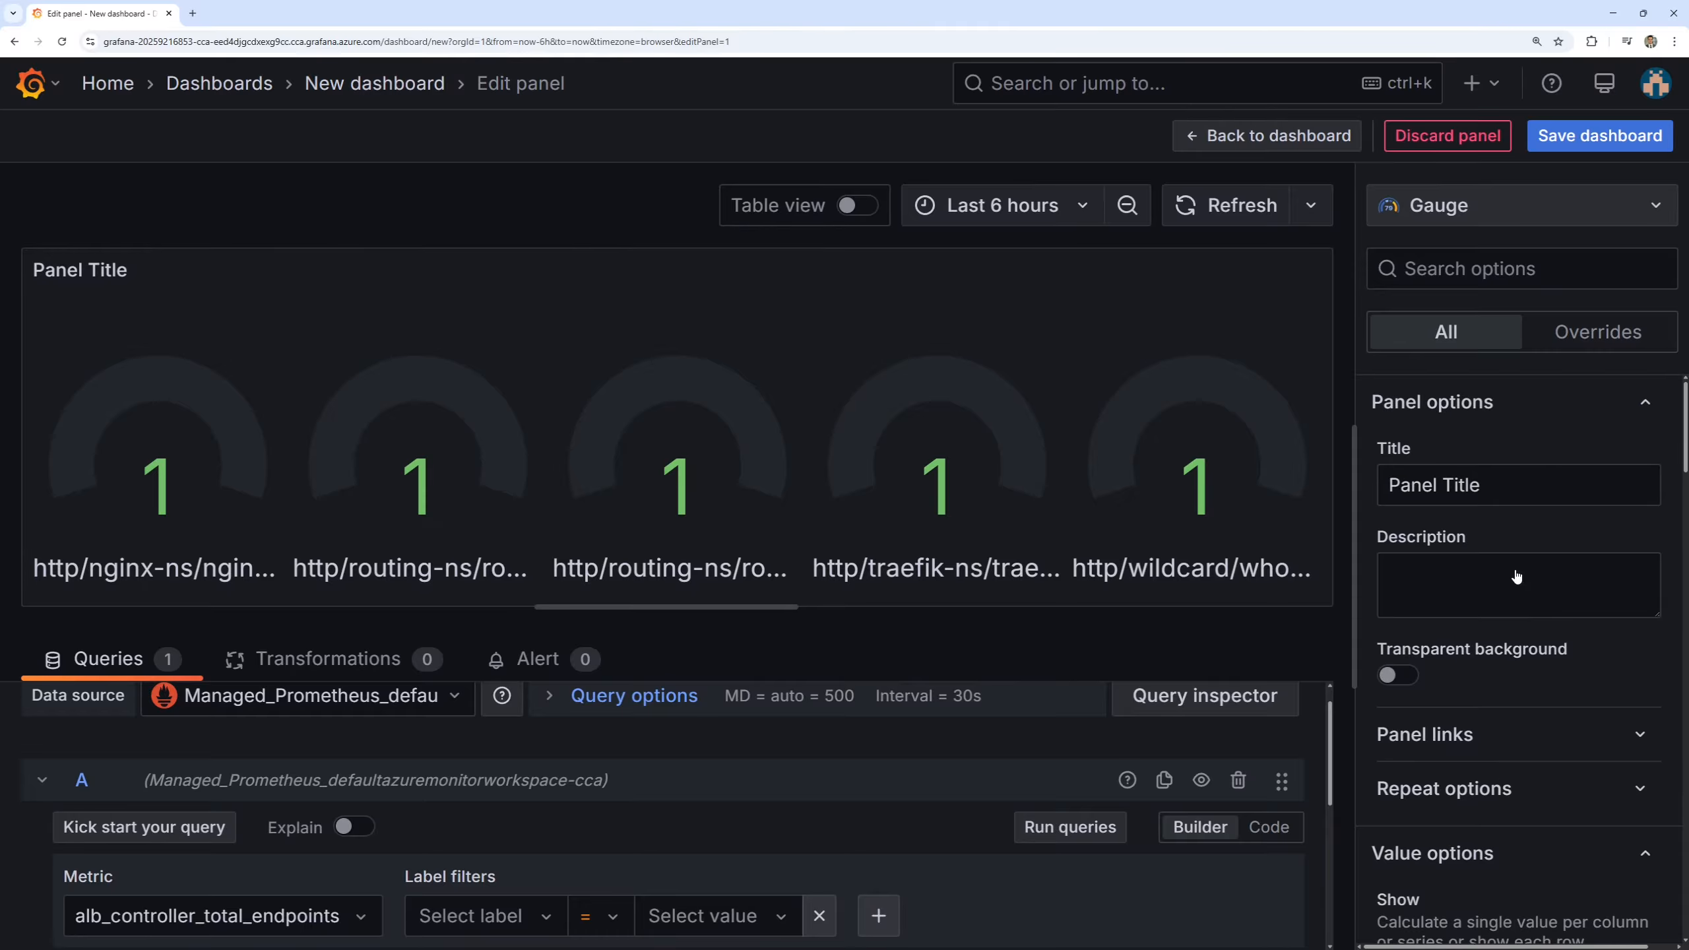
pyautogui.click(1504, 208)
pyautogui.click(1521, 473)
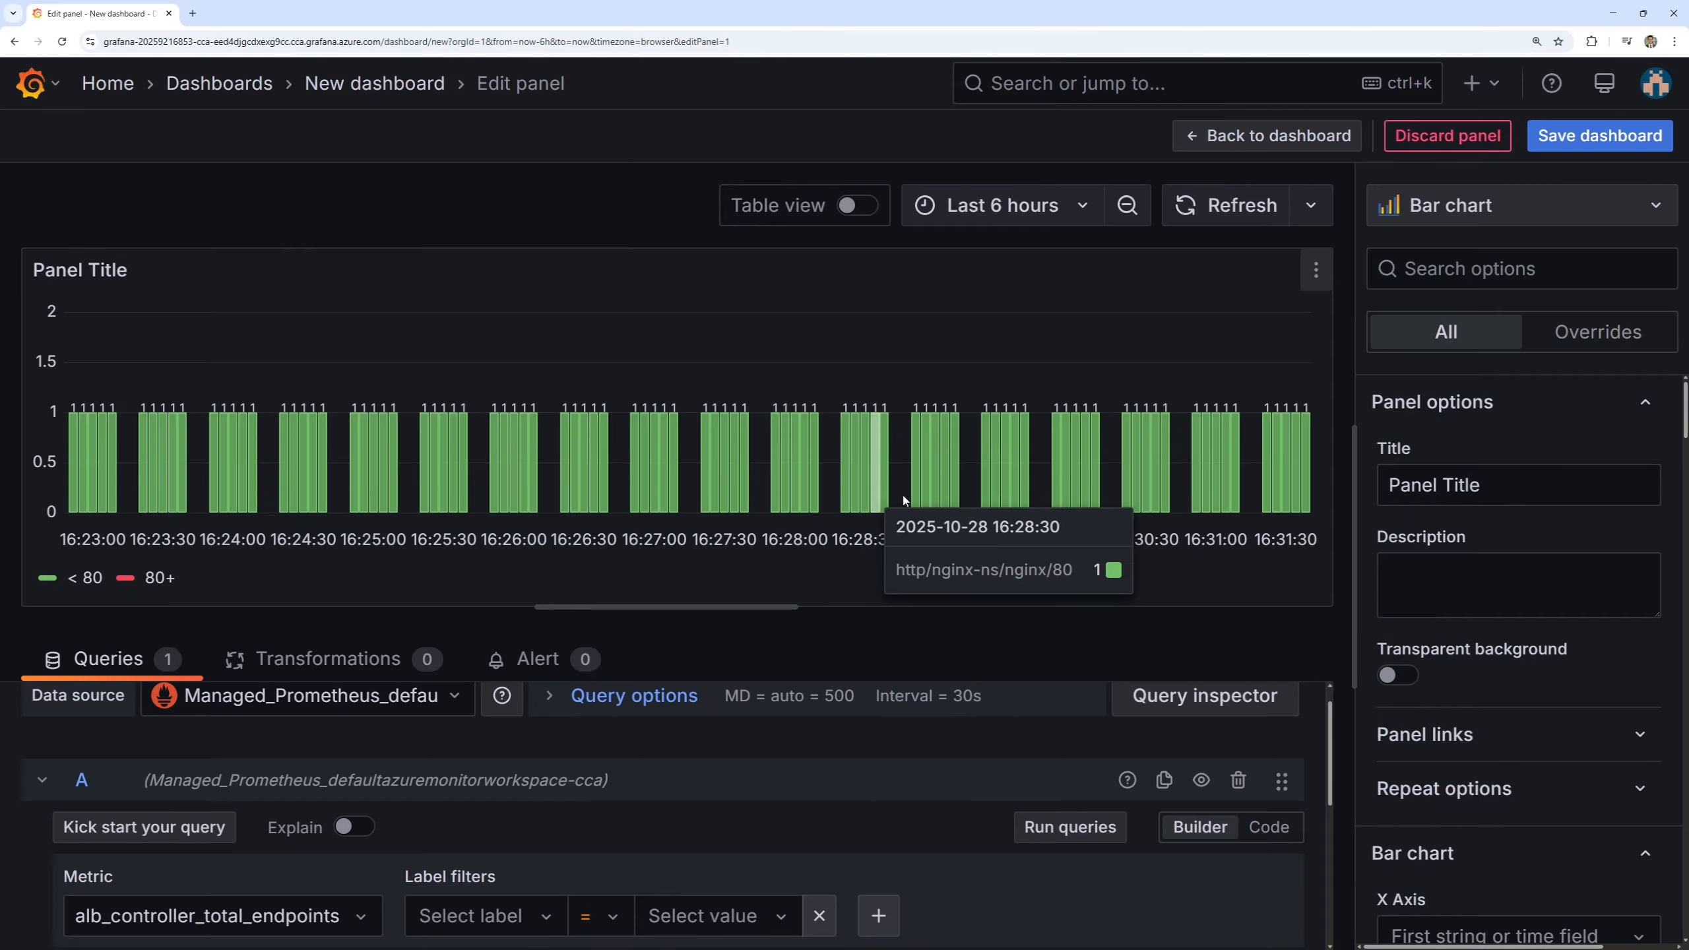
pyautogui.click(1449, 207)
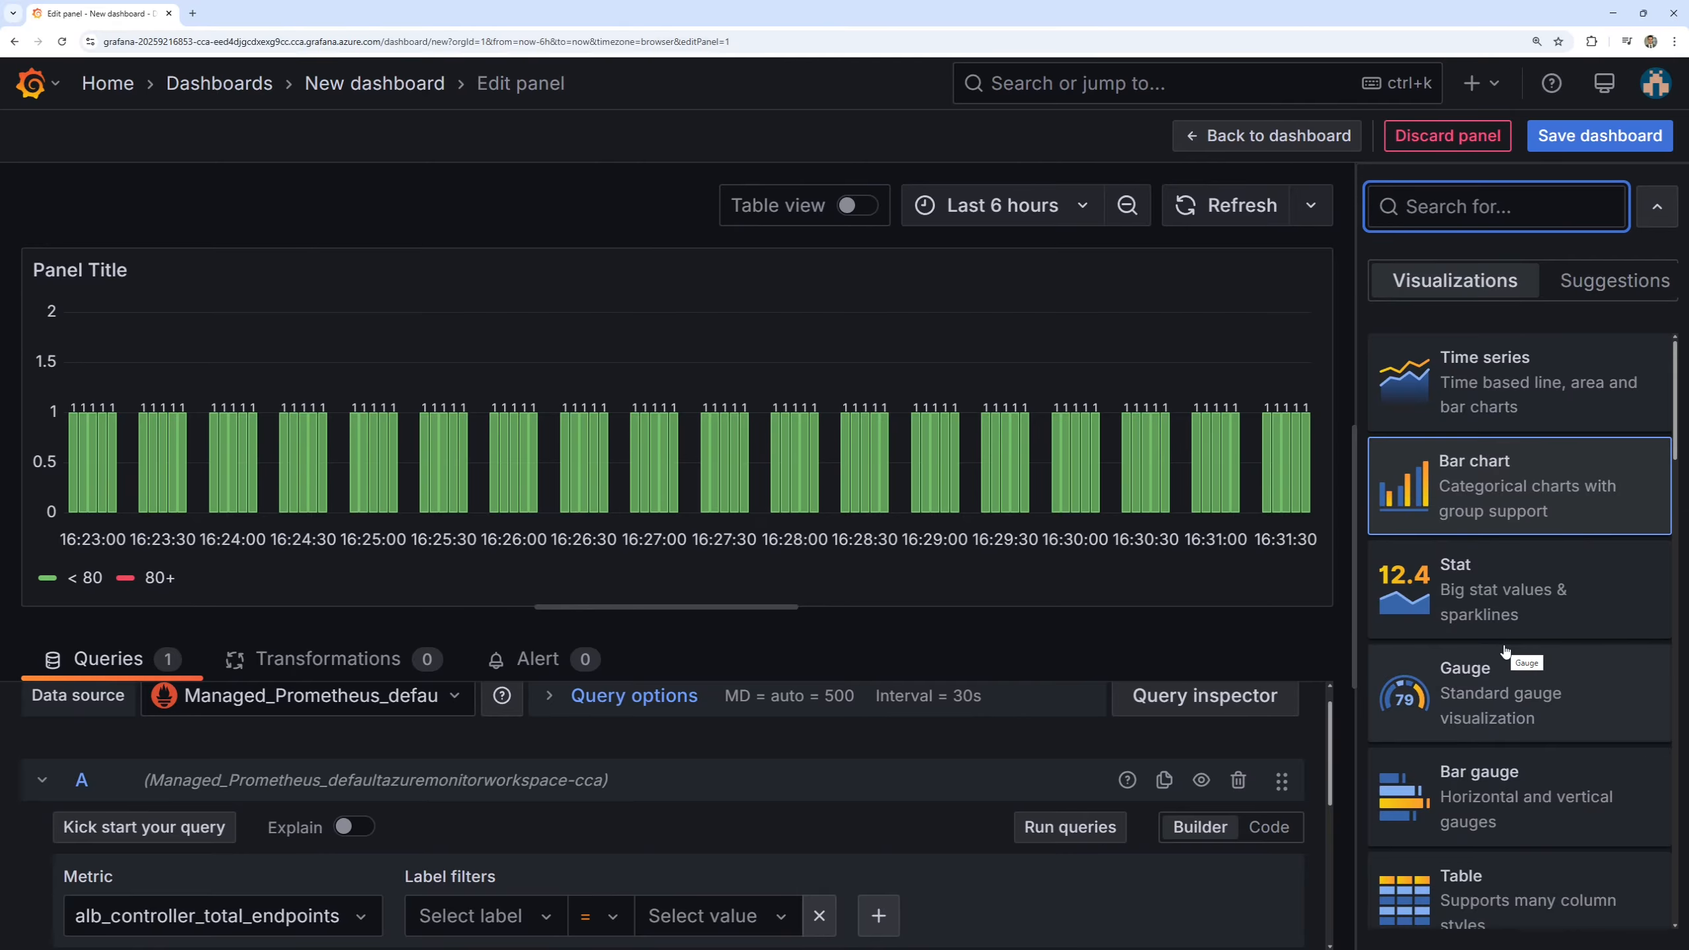
pyautogui.click(1482, 611)
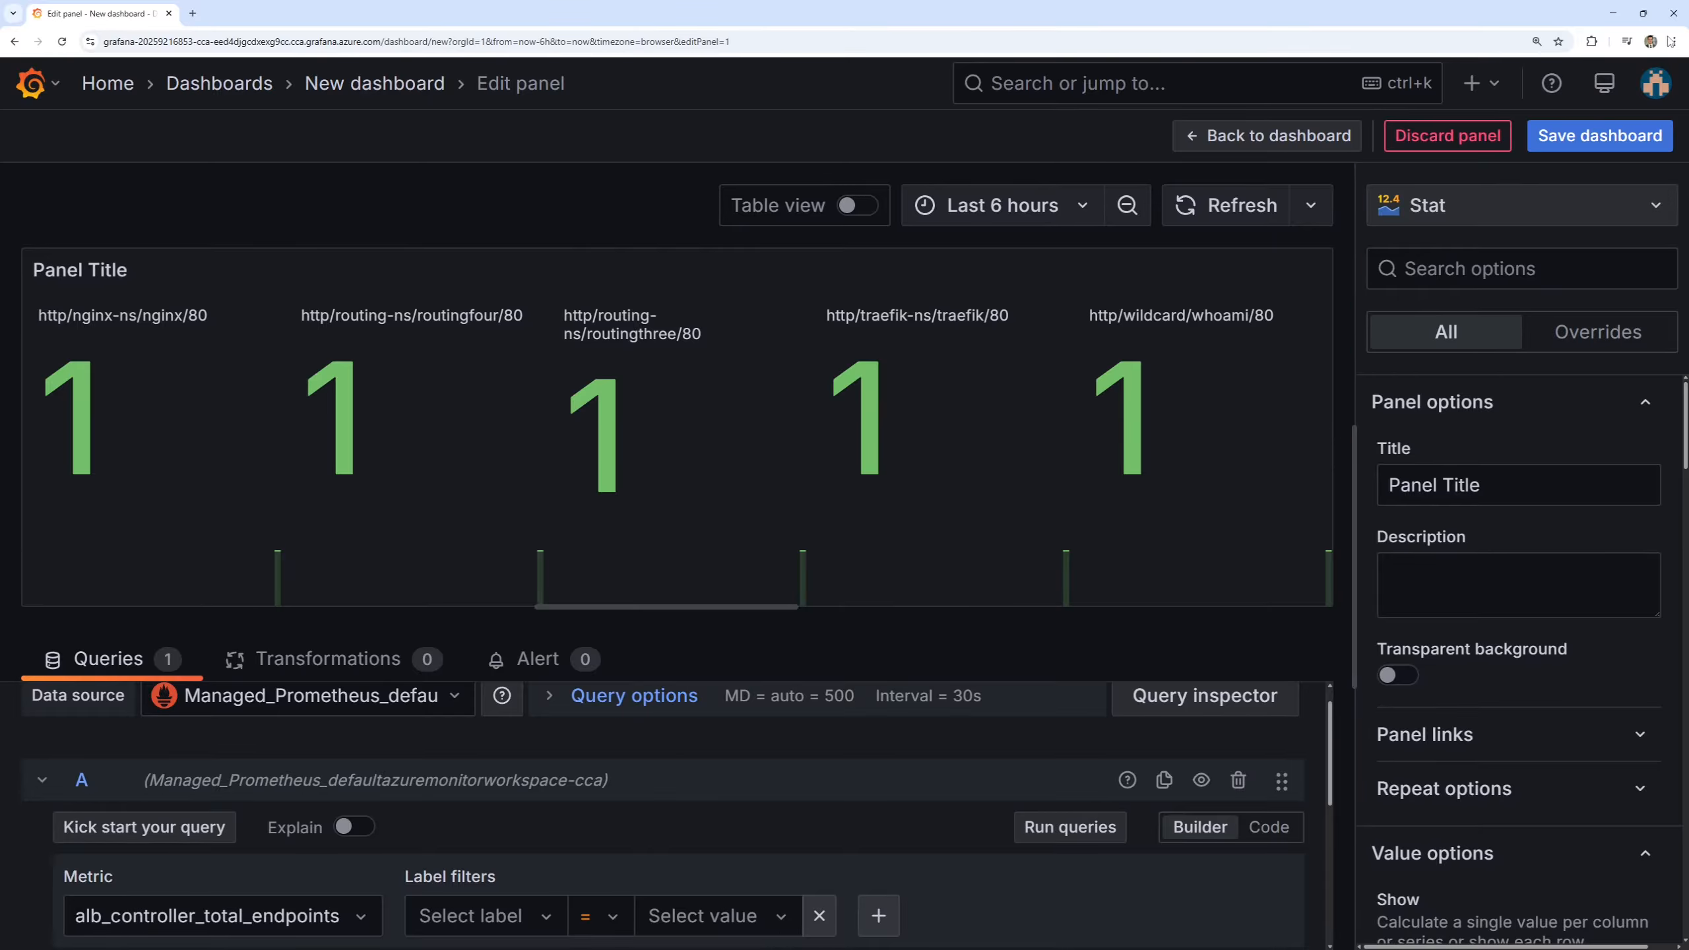
# Discard the Prometheus panel and start a new dashboard visualization with the Azure Monitor data source.
pyautogui.click(1450, 137)
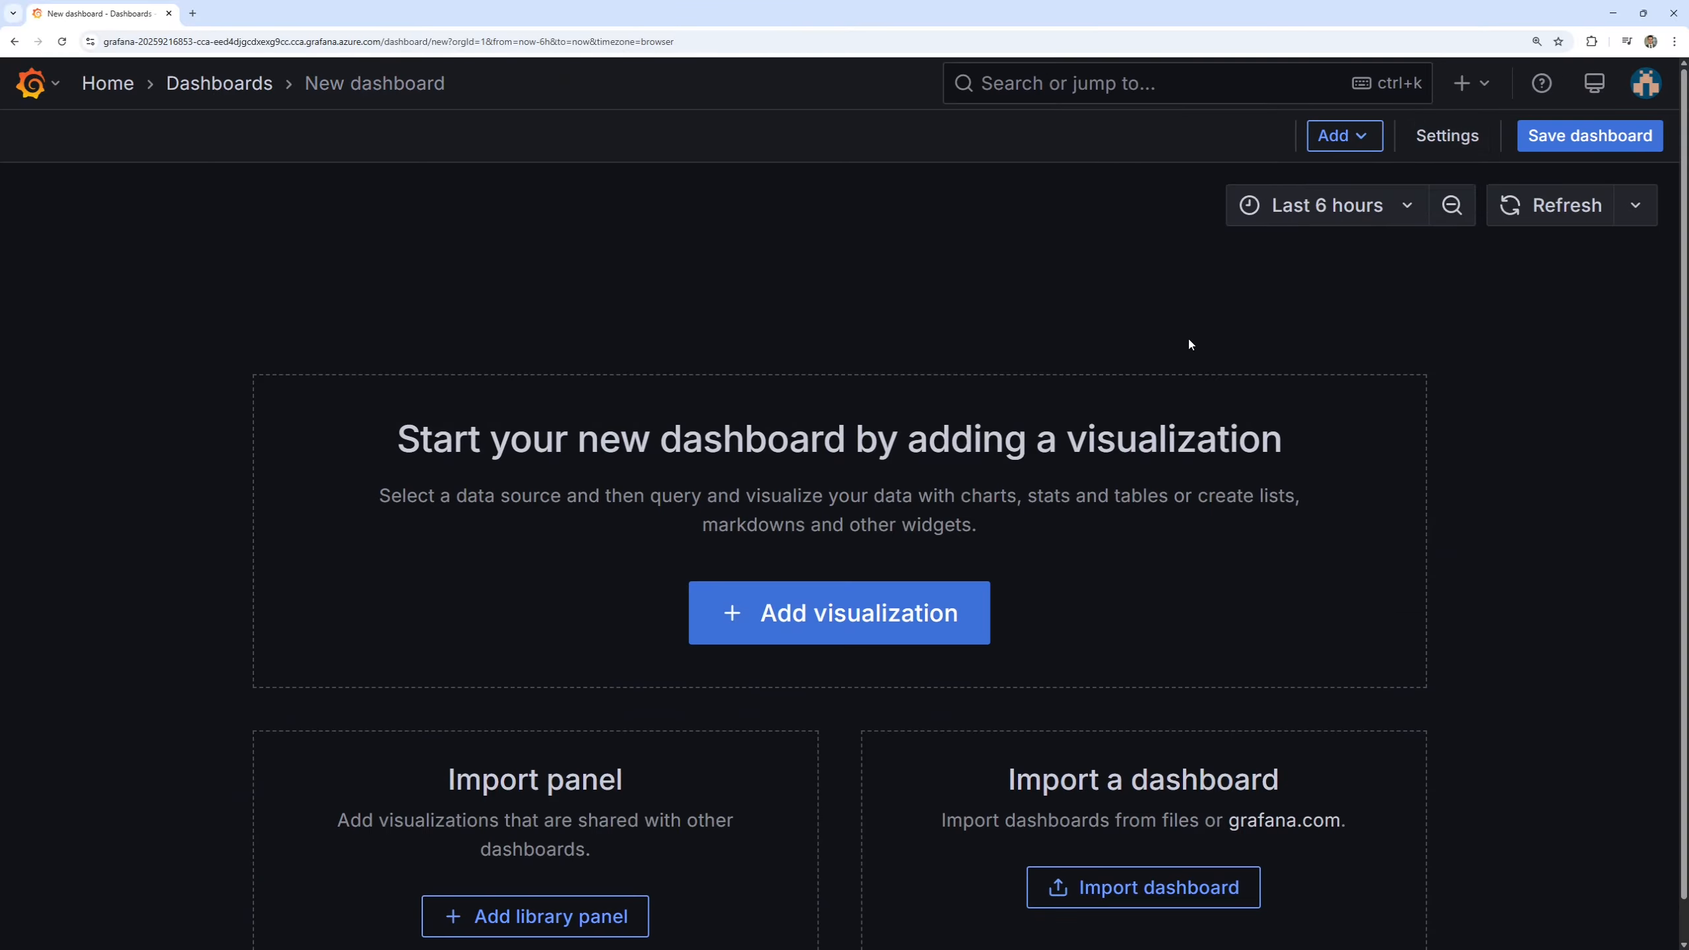
pyautogui.click(1466, 82)
pyautogui.click(1413, 143)
pyautogui.click(937, 614)
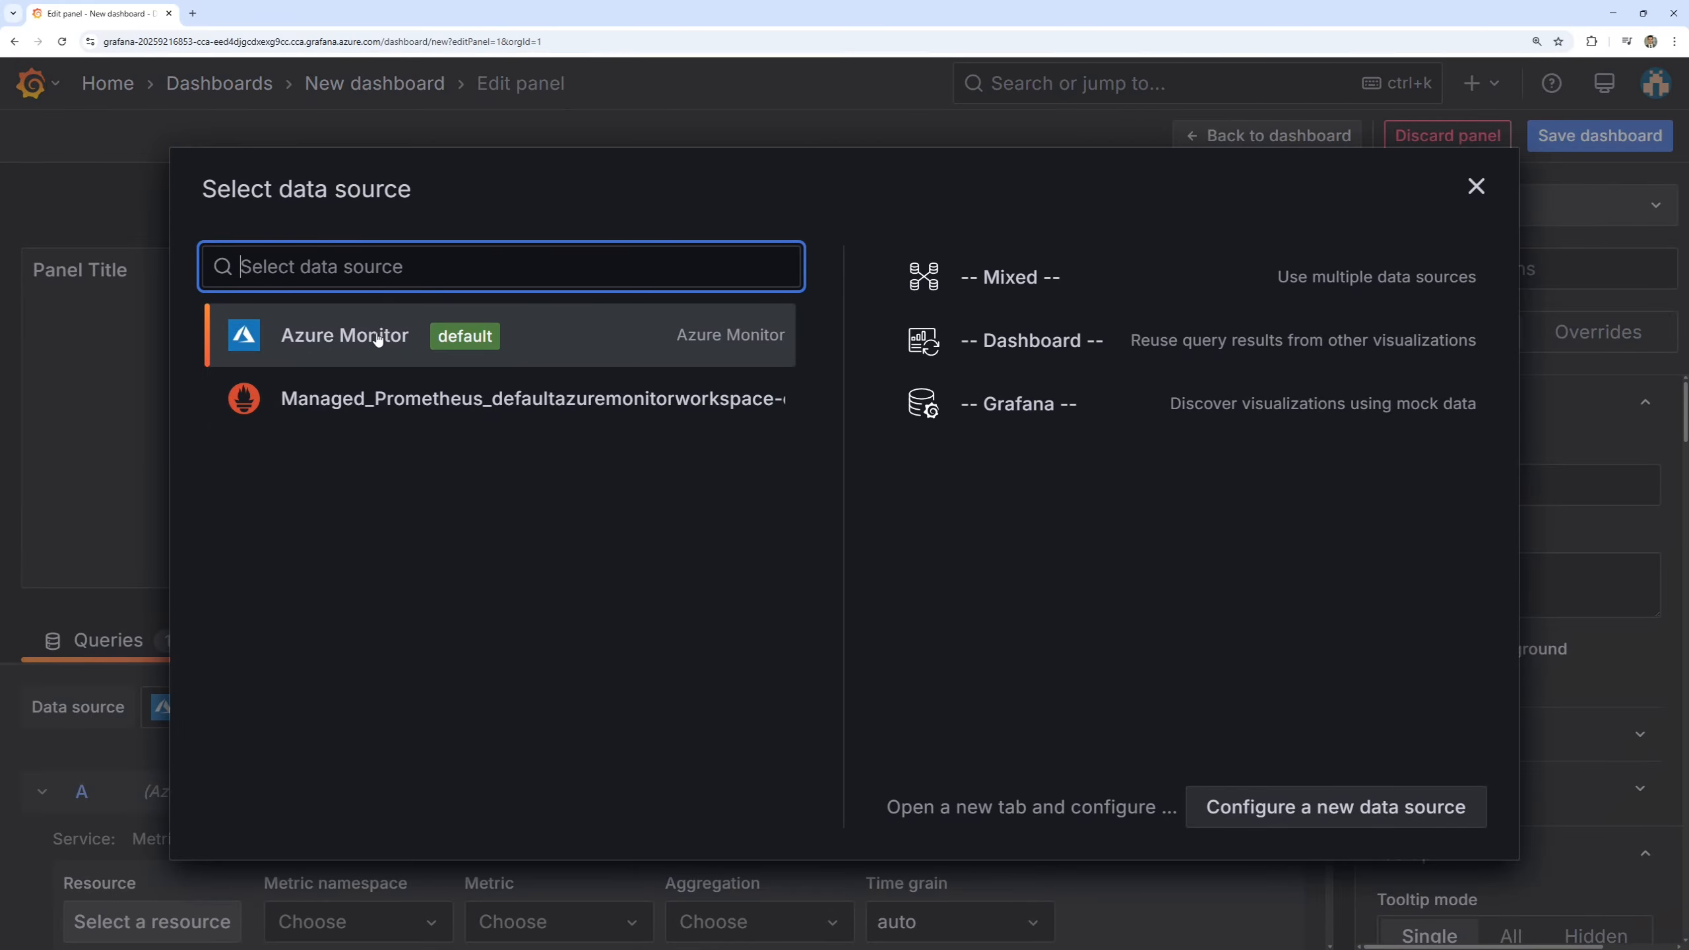
pyautogui.click(507, 348)
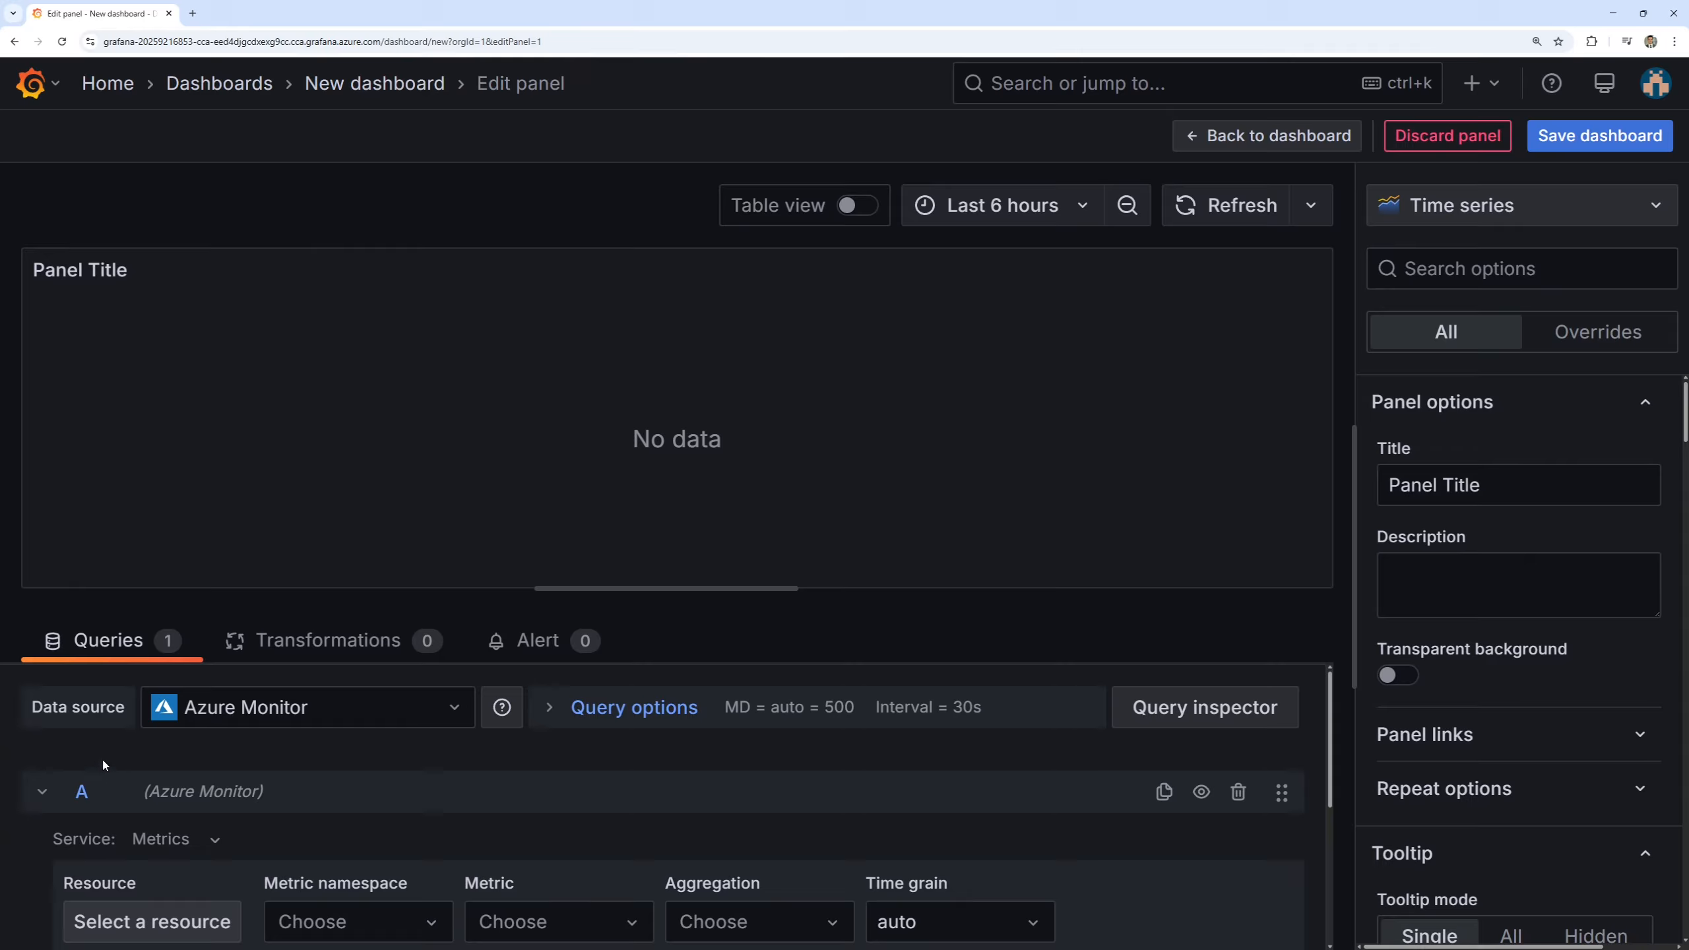
# Switch the query's service to Logs and select the app-gateway-log Log Analytics workspace as its resource.
pyautogui.click(213, 857)
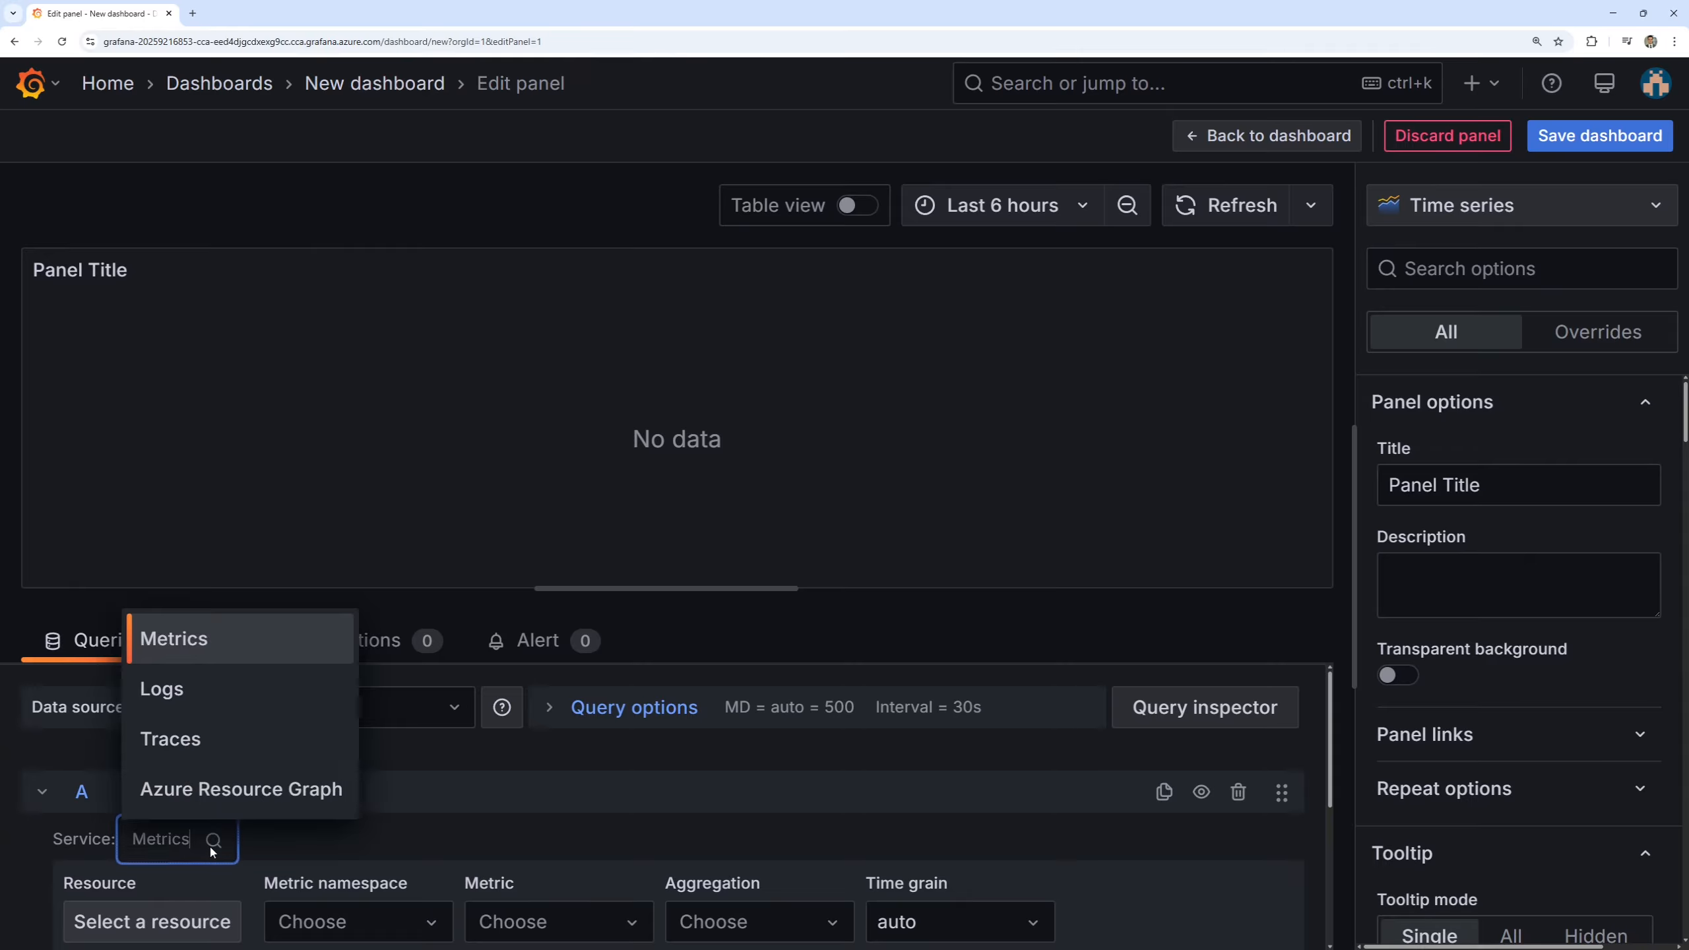
pyautogui.click(232, 702)
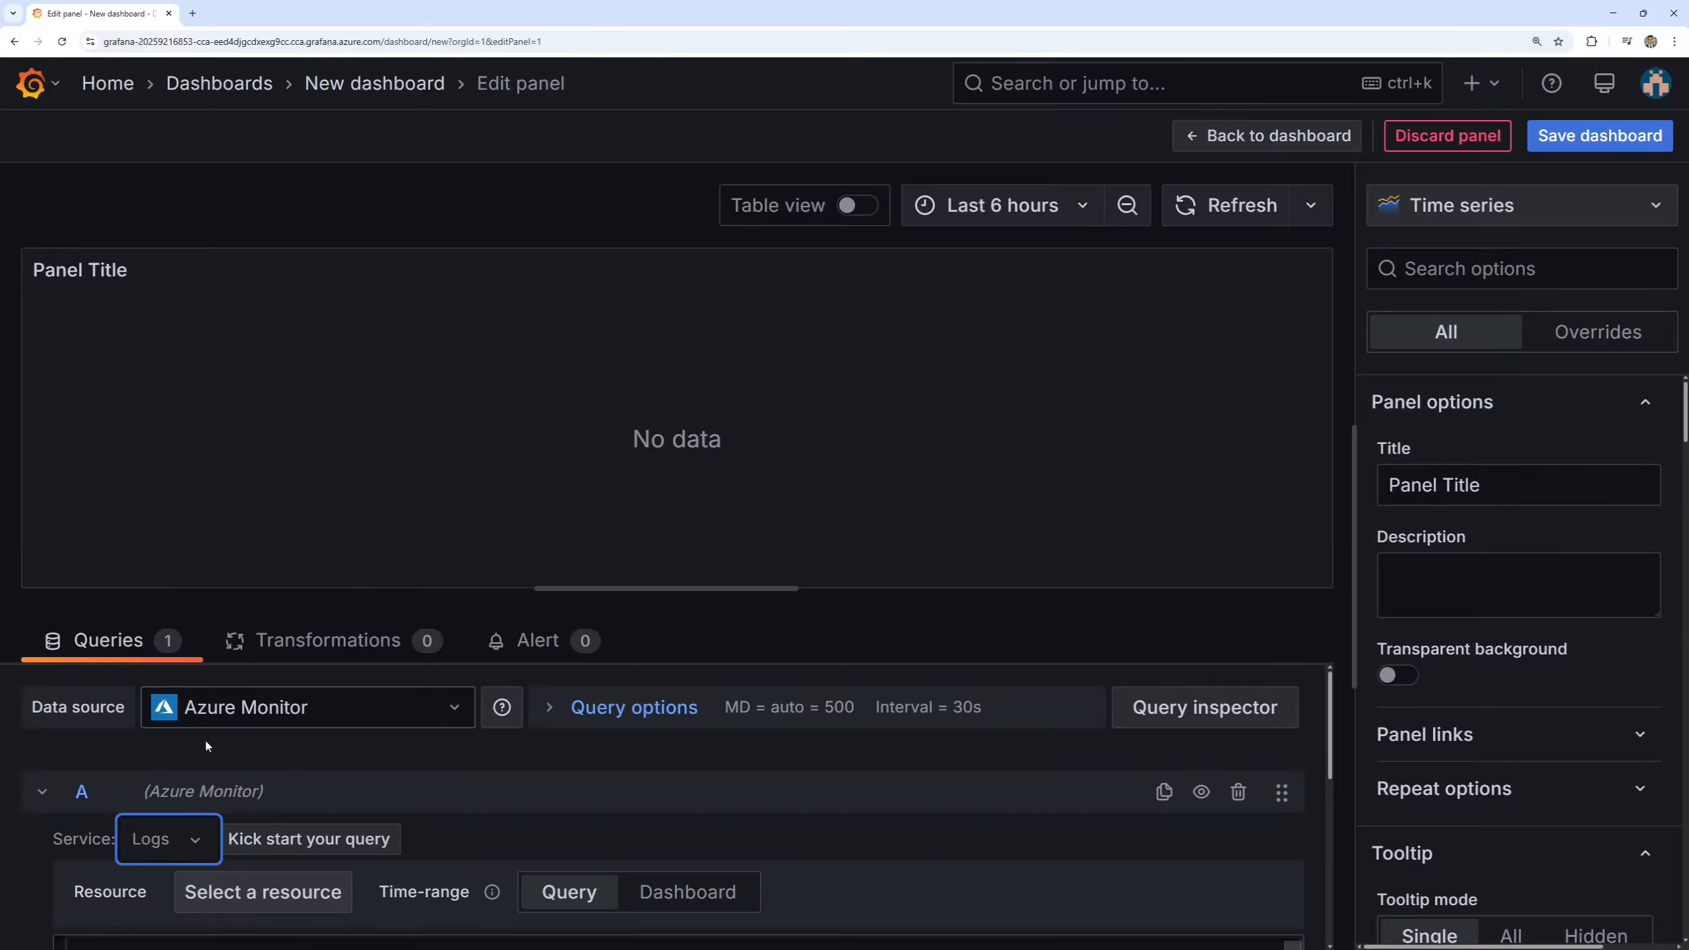
pyautogui.click(252, 898)
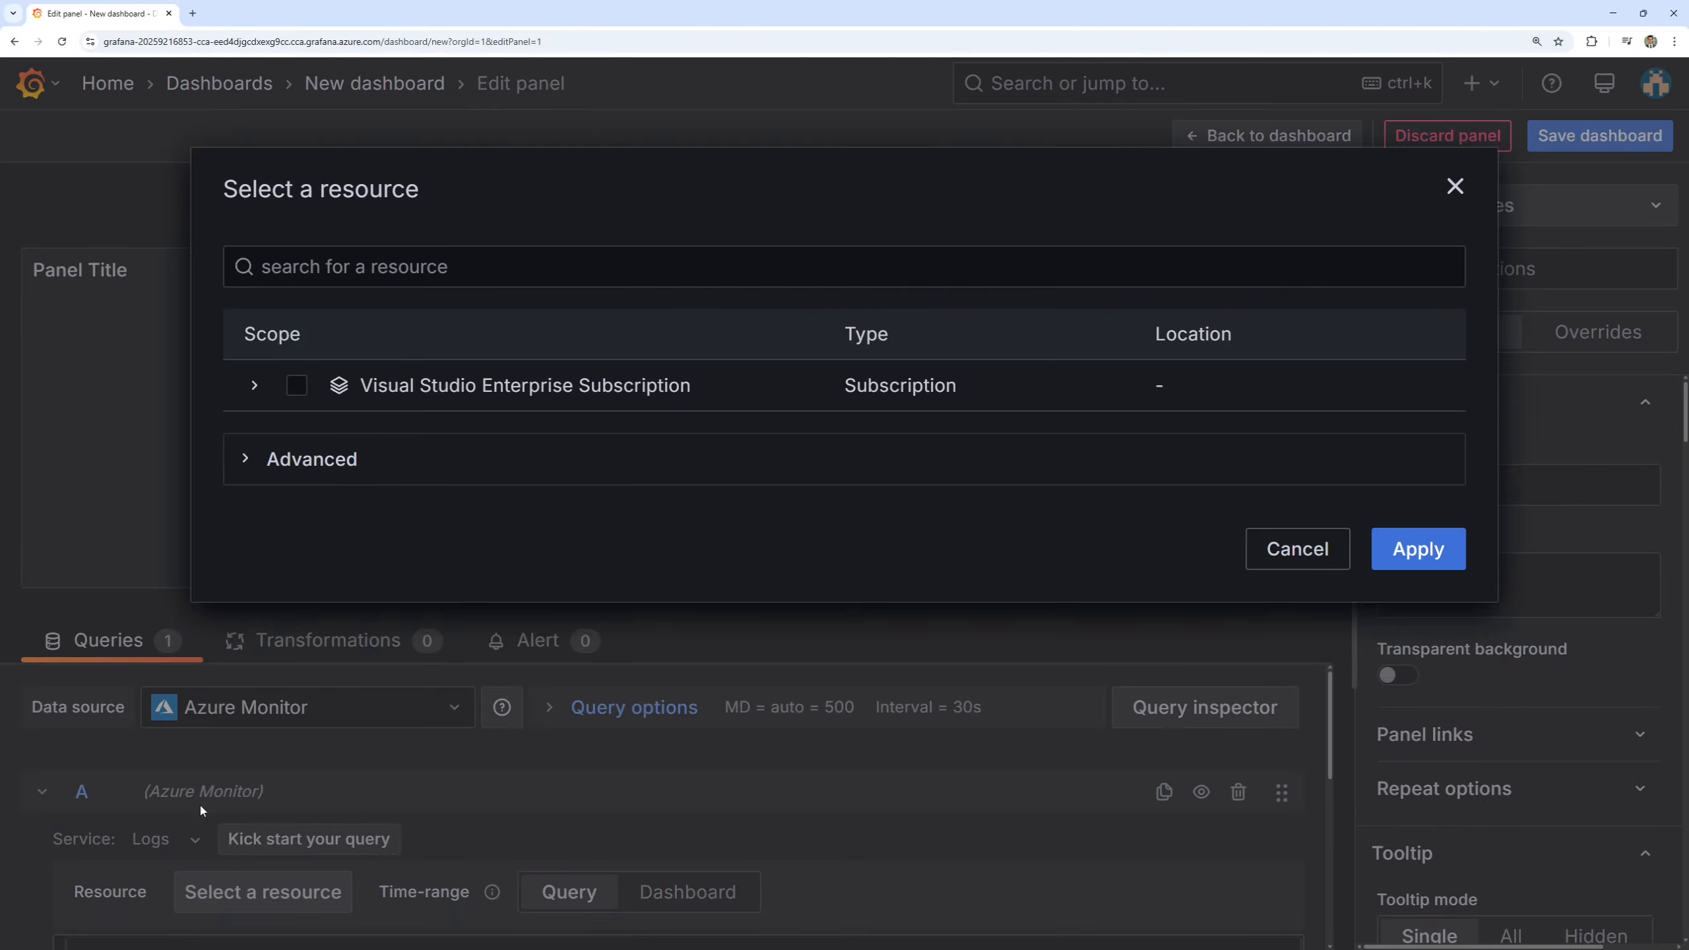
pyautogui.click(506, 271)
pyautogui.write('log')
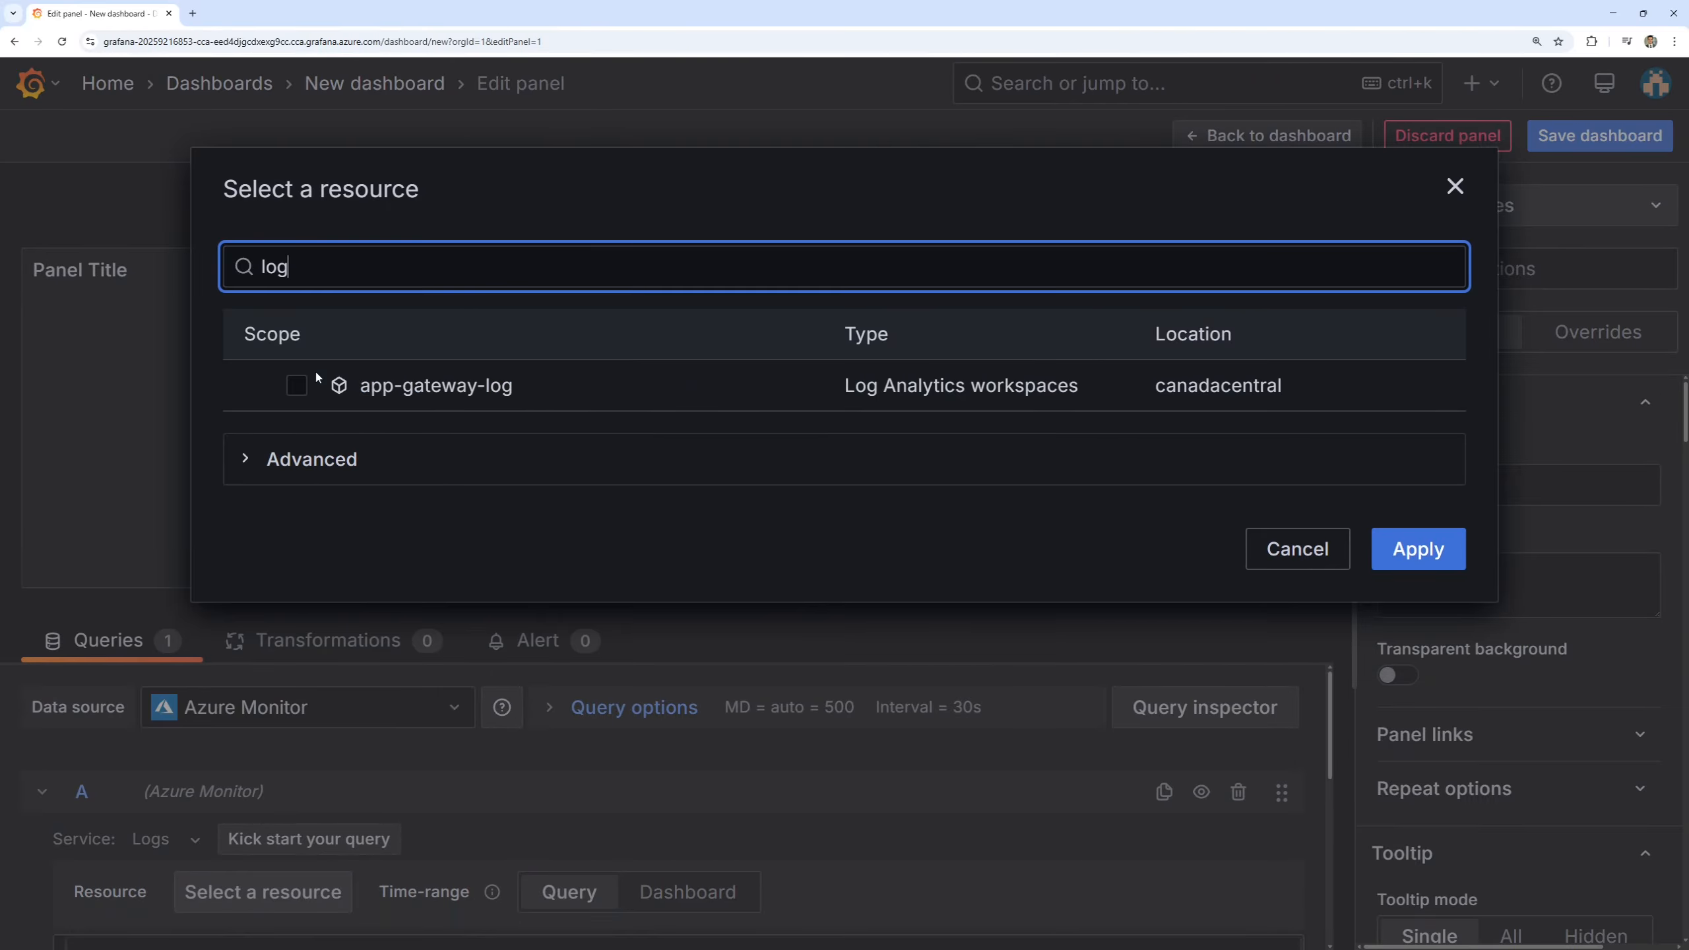
pyautogui.click(304, 385)
pyautogui.click(1418, 755)
# Enter the KubePodInventory query for pods with PodStatus "Running" over ago(5m), summarizing RunningPodCount by Namespace in descending order.
pyautogui.scroll(-2, 185, 822)
pyautogui.click(162, 813)
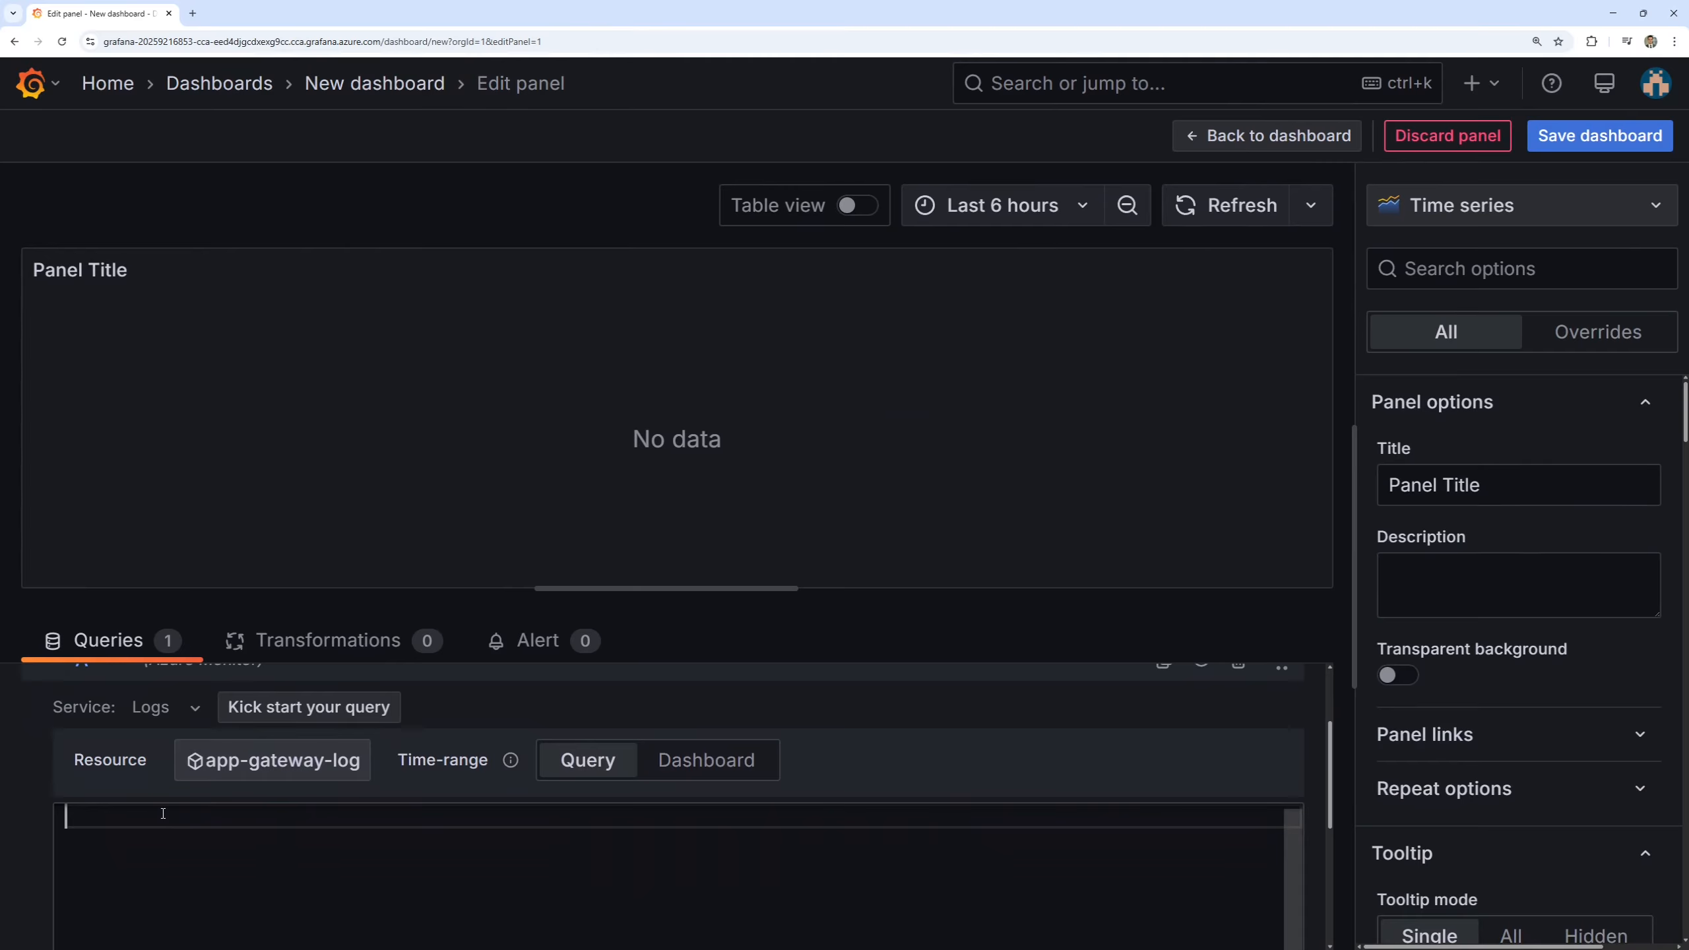
pyautogui.write('KubePodInventory | where TimeGenerated > ago(5m) | where PodStatus == "Running" | summarize RunningPodCount = count() by Namespace | order by RunningPodCount desc')
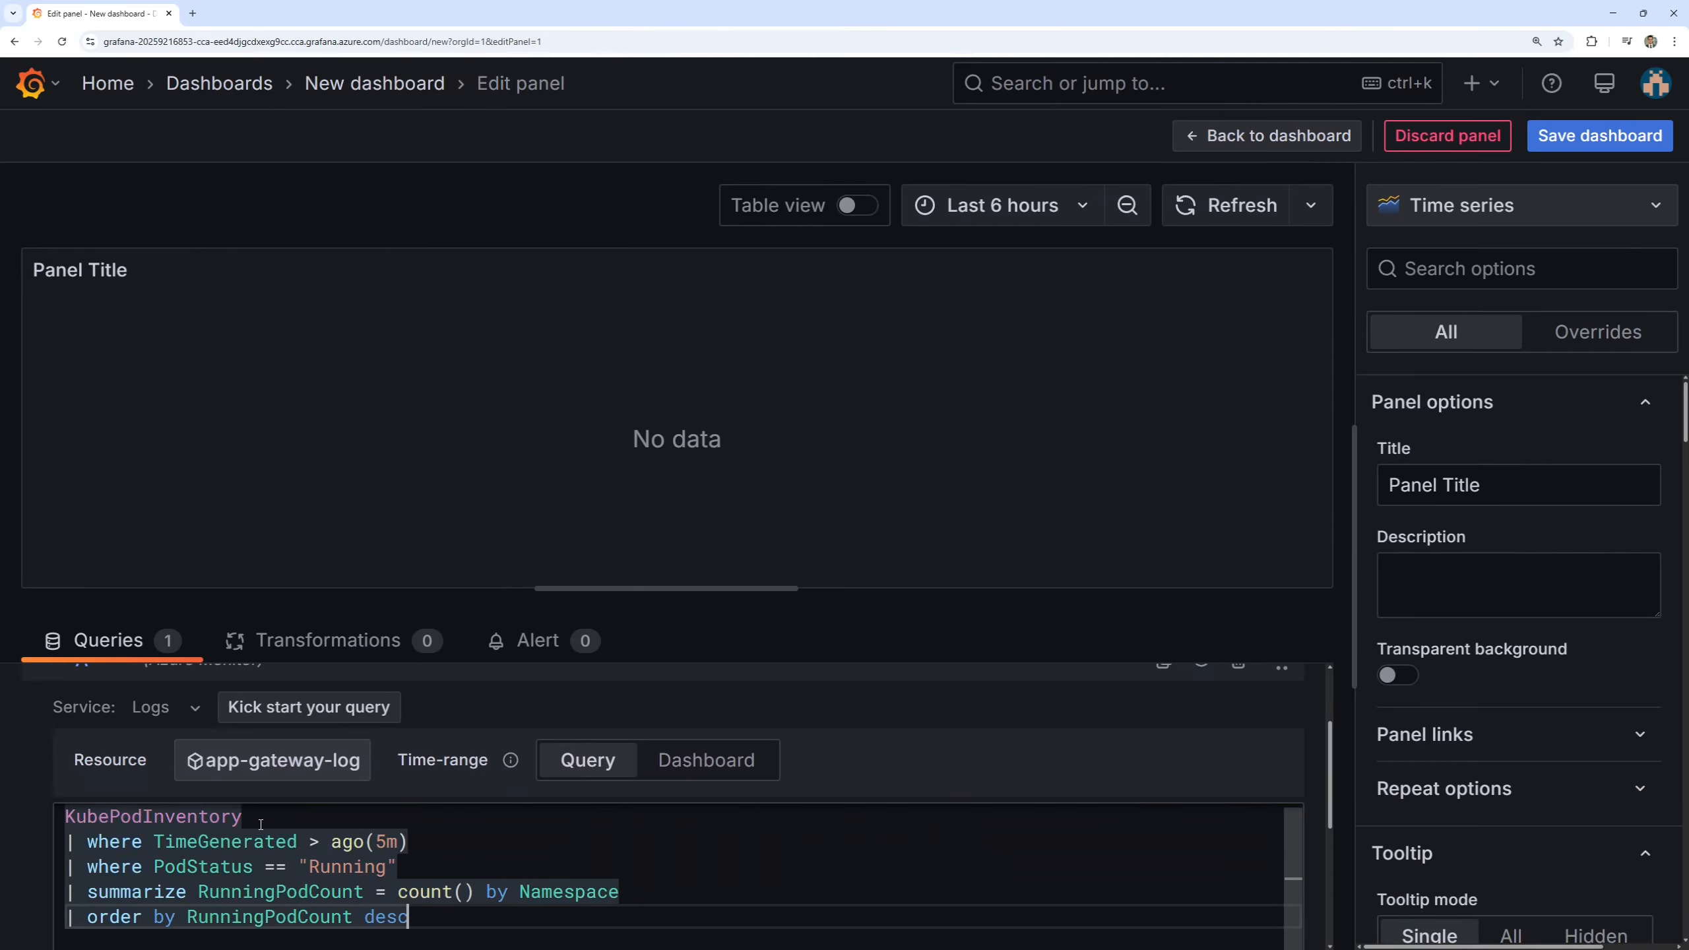
pyautogui.click(260, 824)
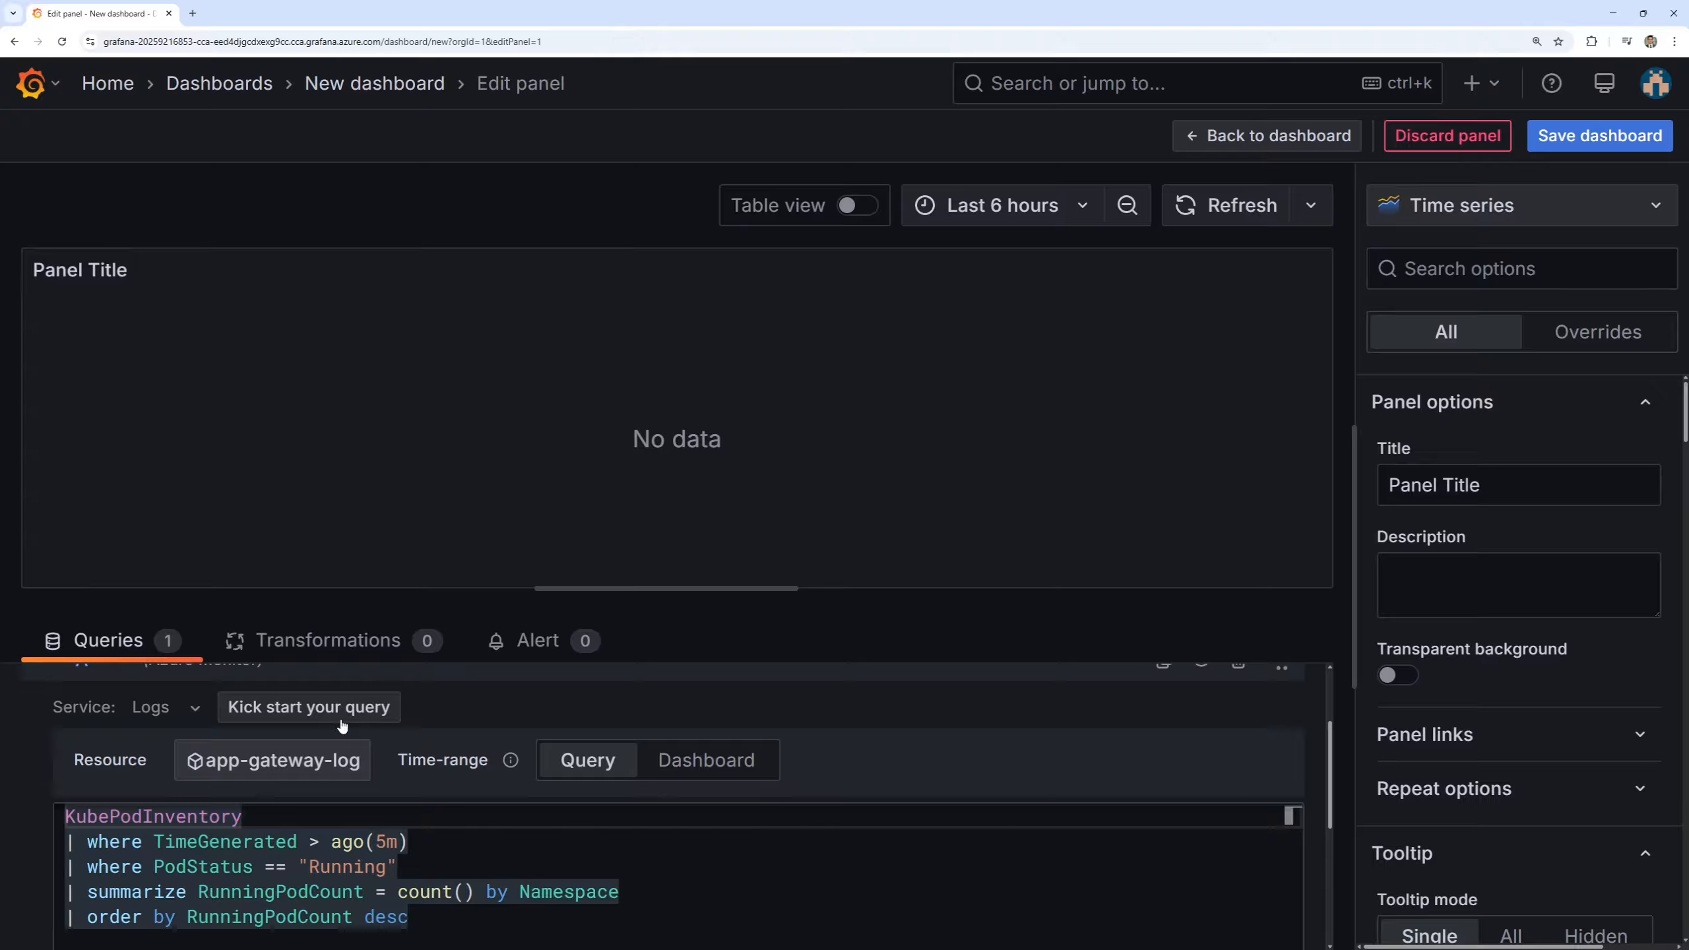
pyautogui.scroll(-4, 14, 836)
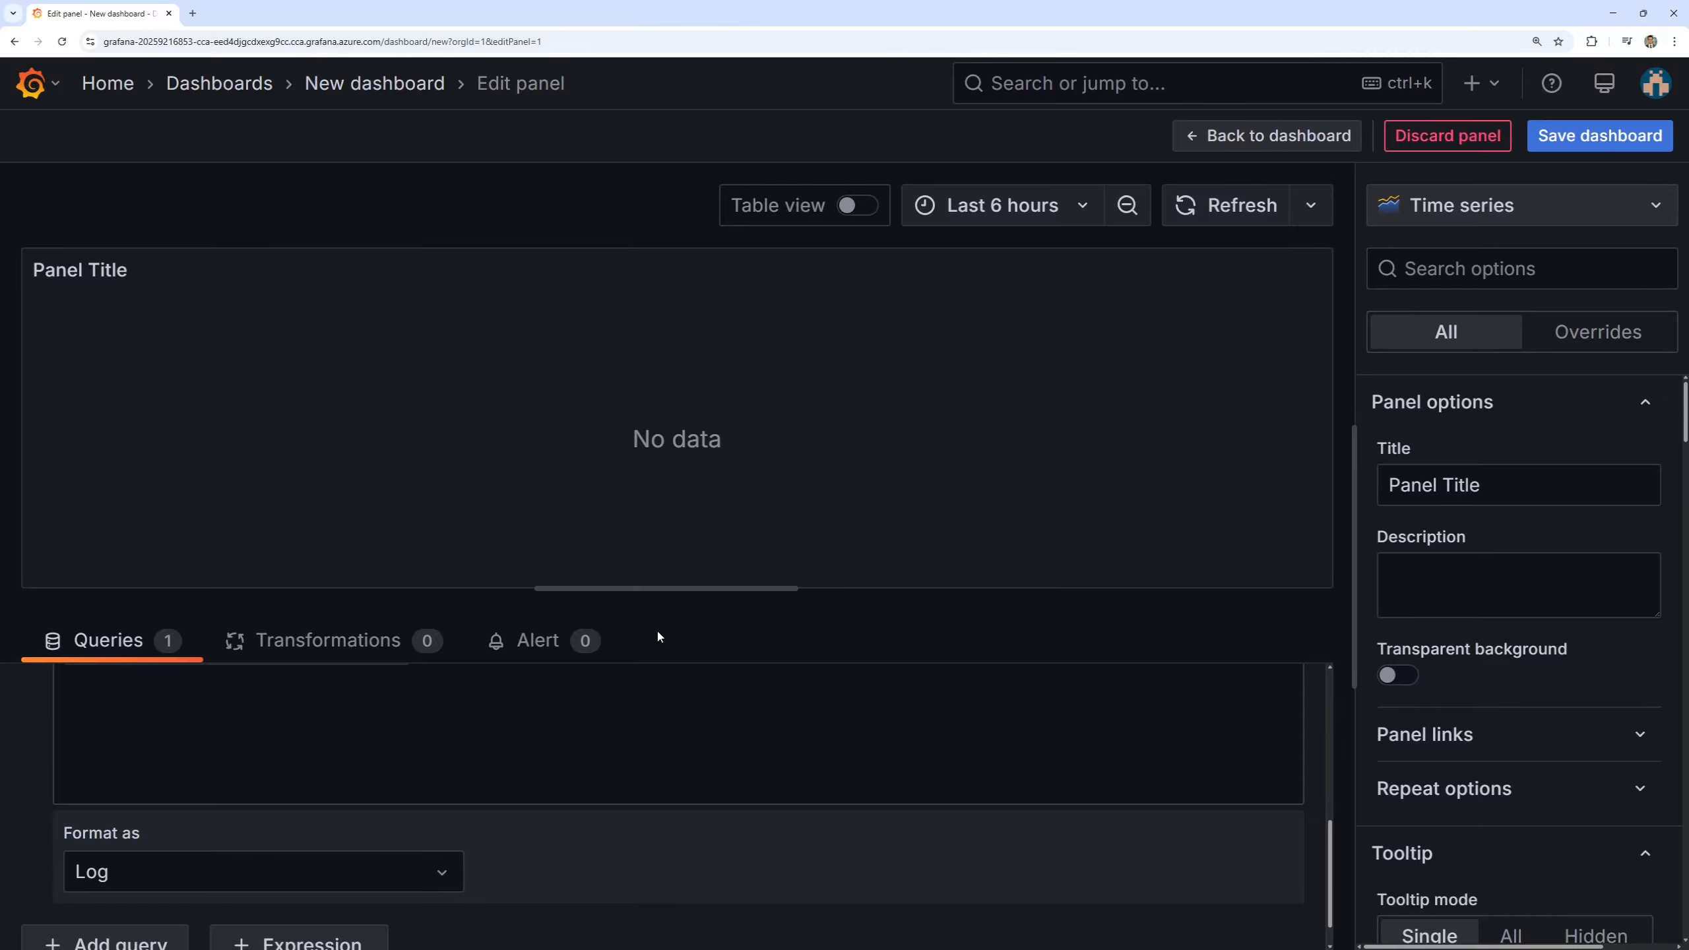
pyautogui.write('KubePodInventory | where TimeGenerated > ago(5m) | where PodStatus == "Running" | summarize RunningPodCount = count() by Namespace | order by RunningPodCount desc')
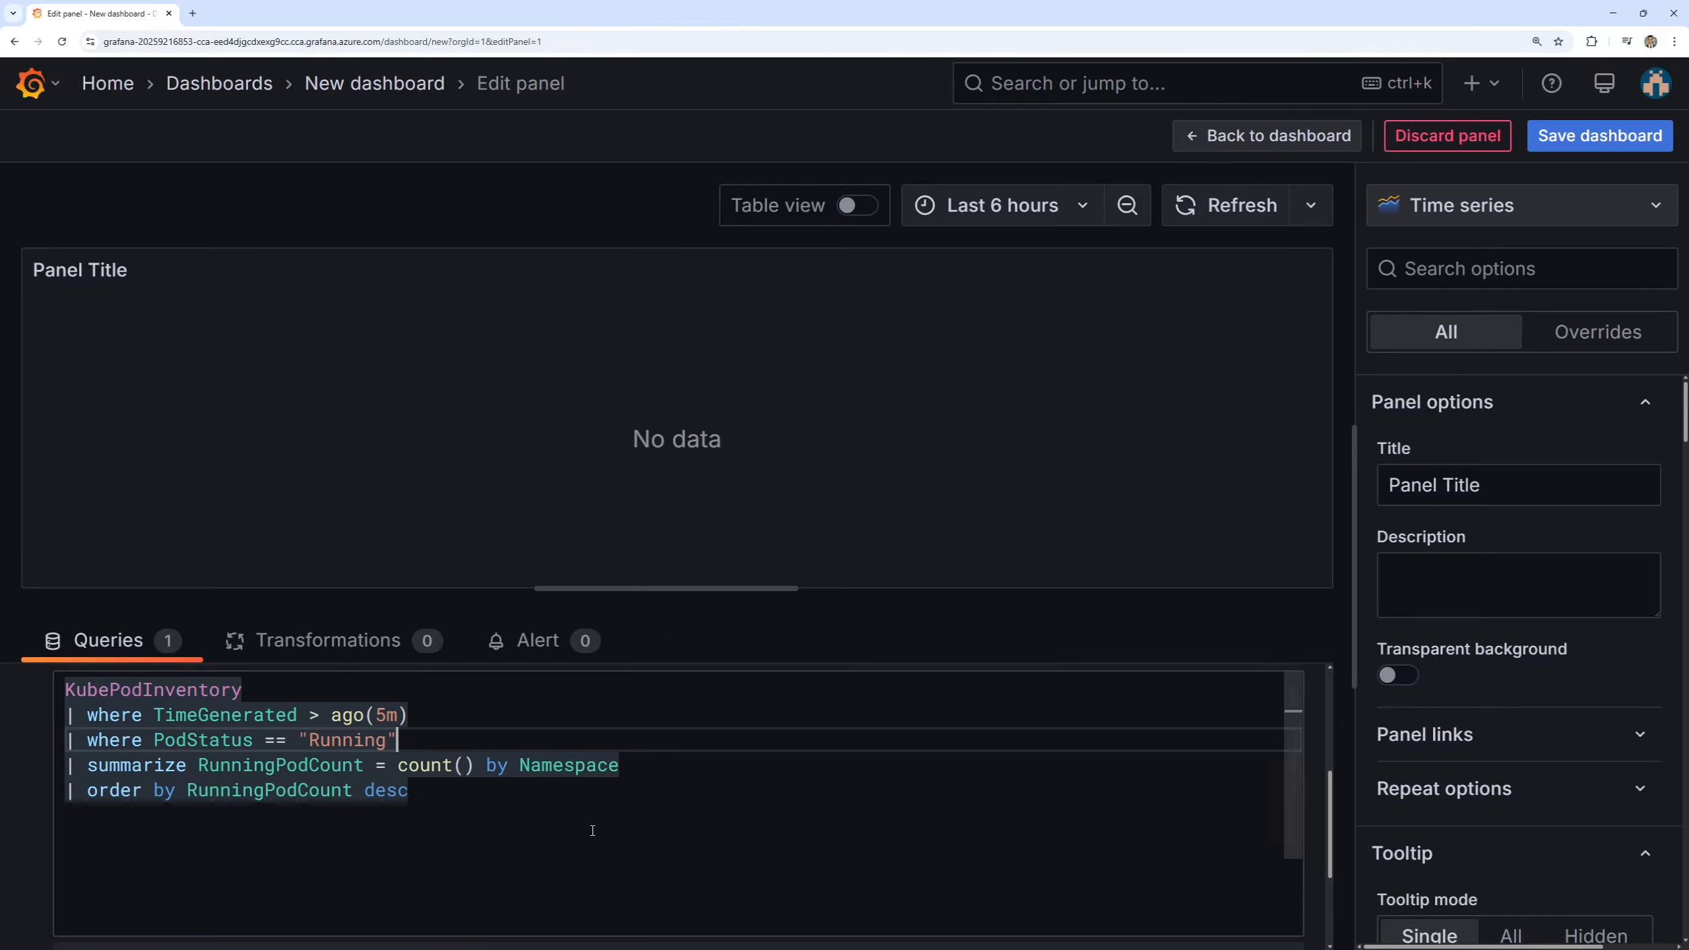
# Change the log query panel's visualization to Bar chart.
pyautogui.scroll(2, 599, 825)
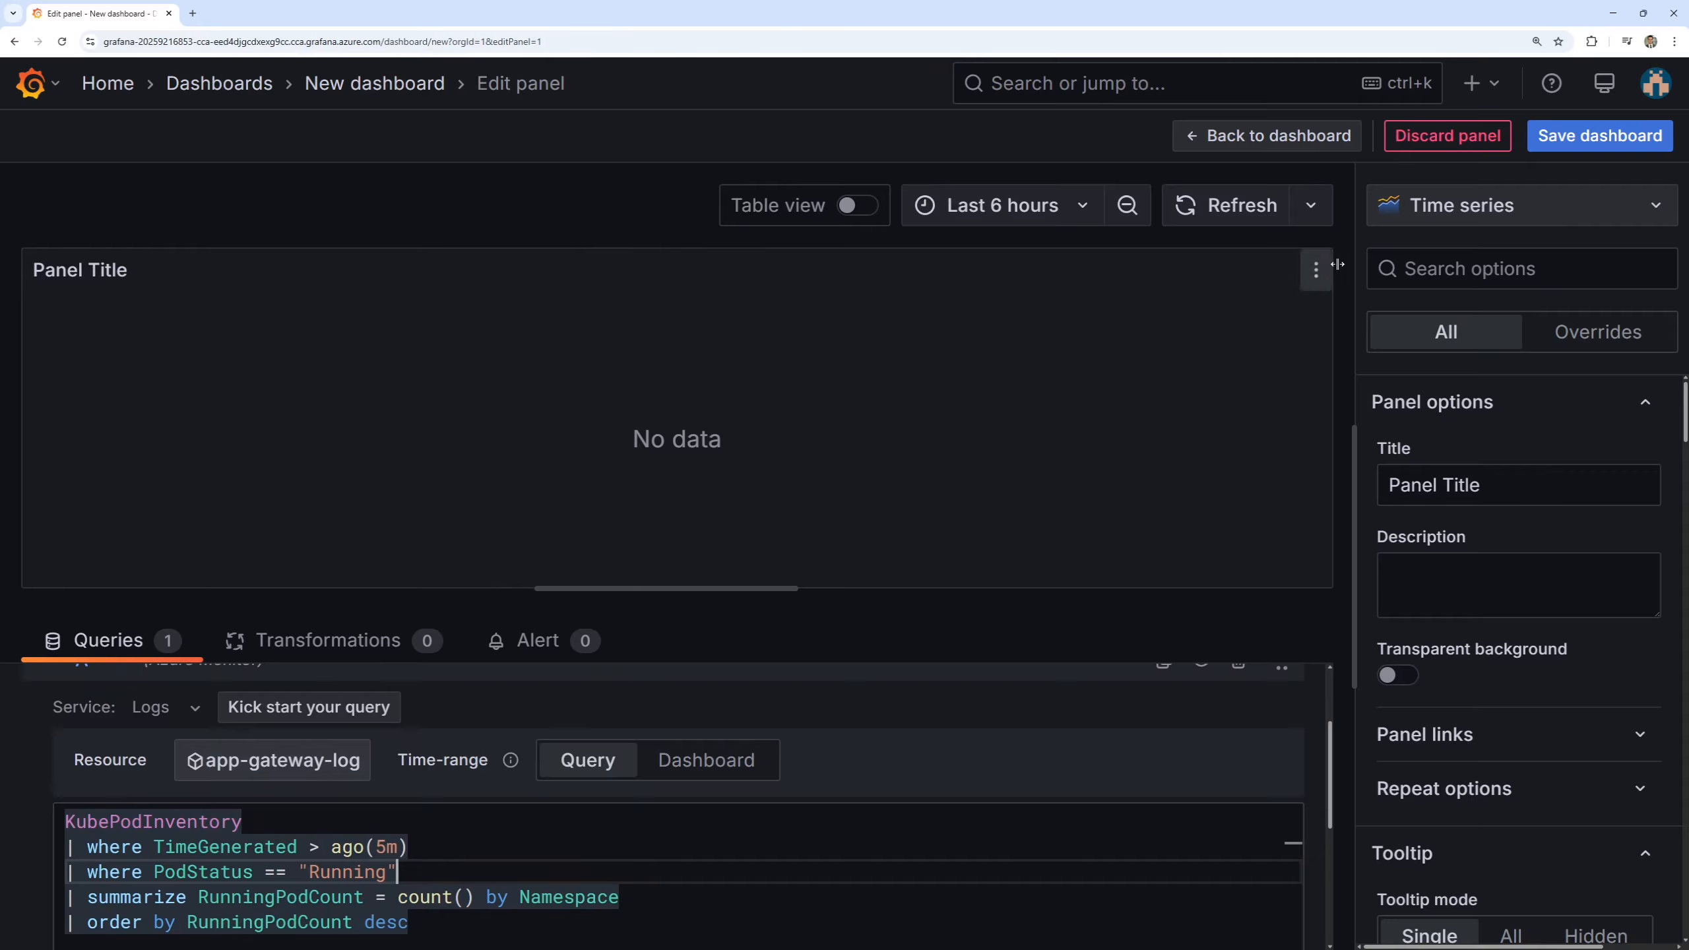
pyautogui.click(1475, 209)
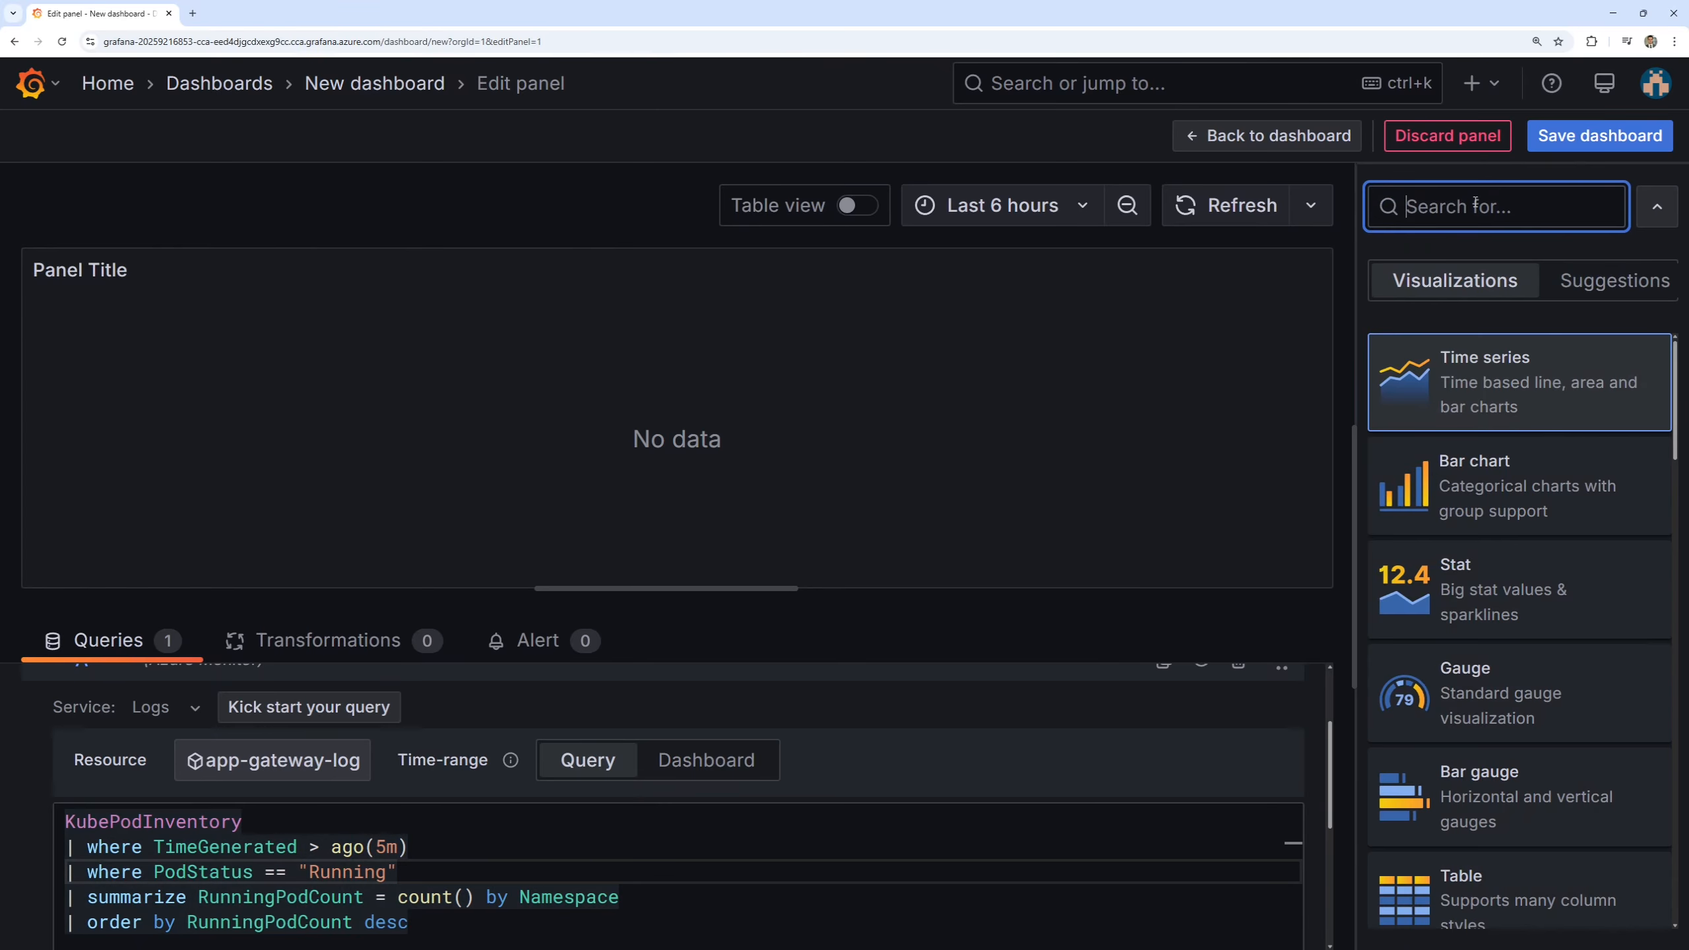
pyautogui.click(1474, 466)
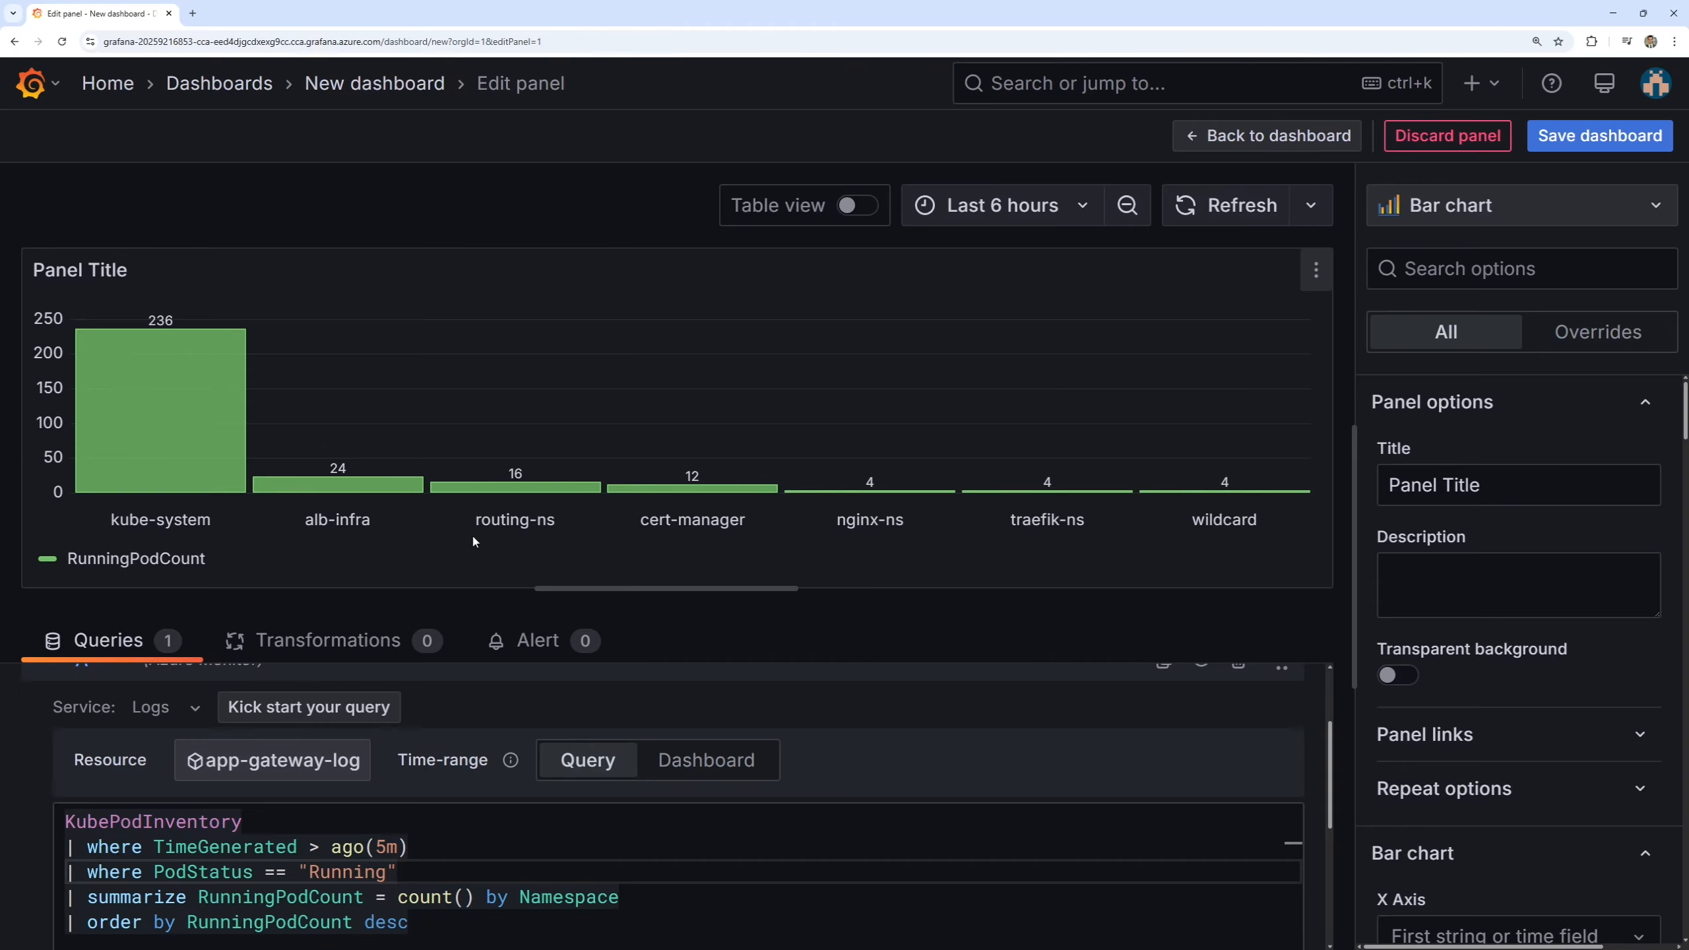
pyautogui.hotkey('ctrl', '2')
pyautogui.moveTo(30, 295); pyautogui.dragTo(268, 512)
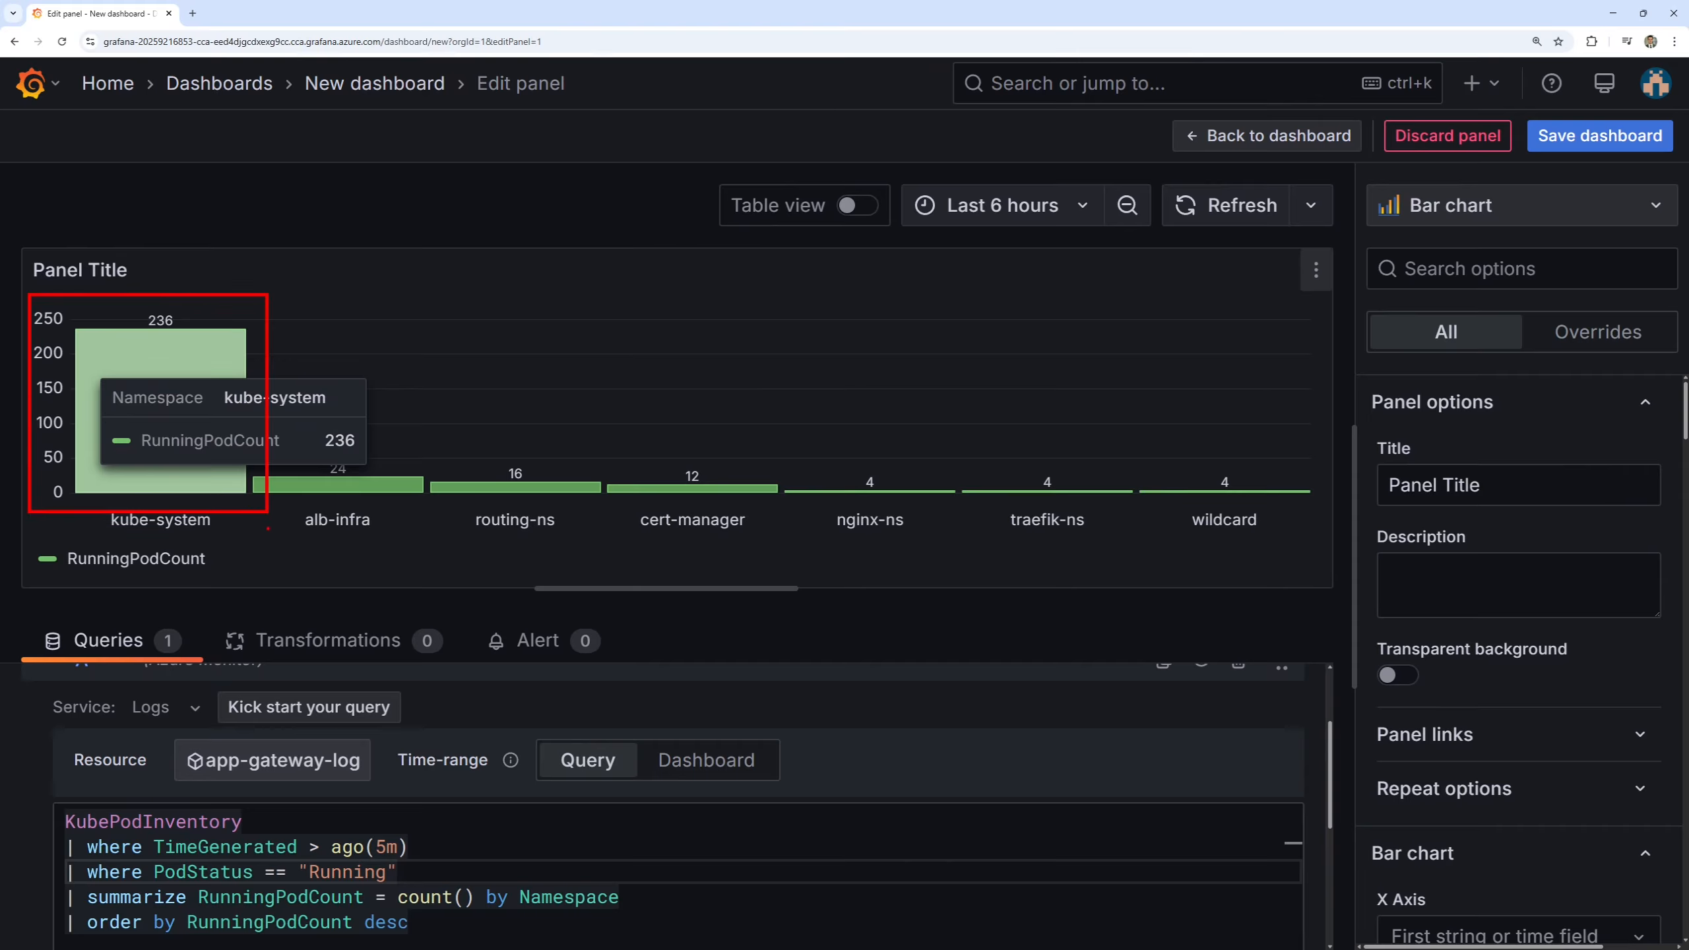
pyautogui.press('Escape')
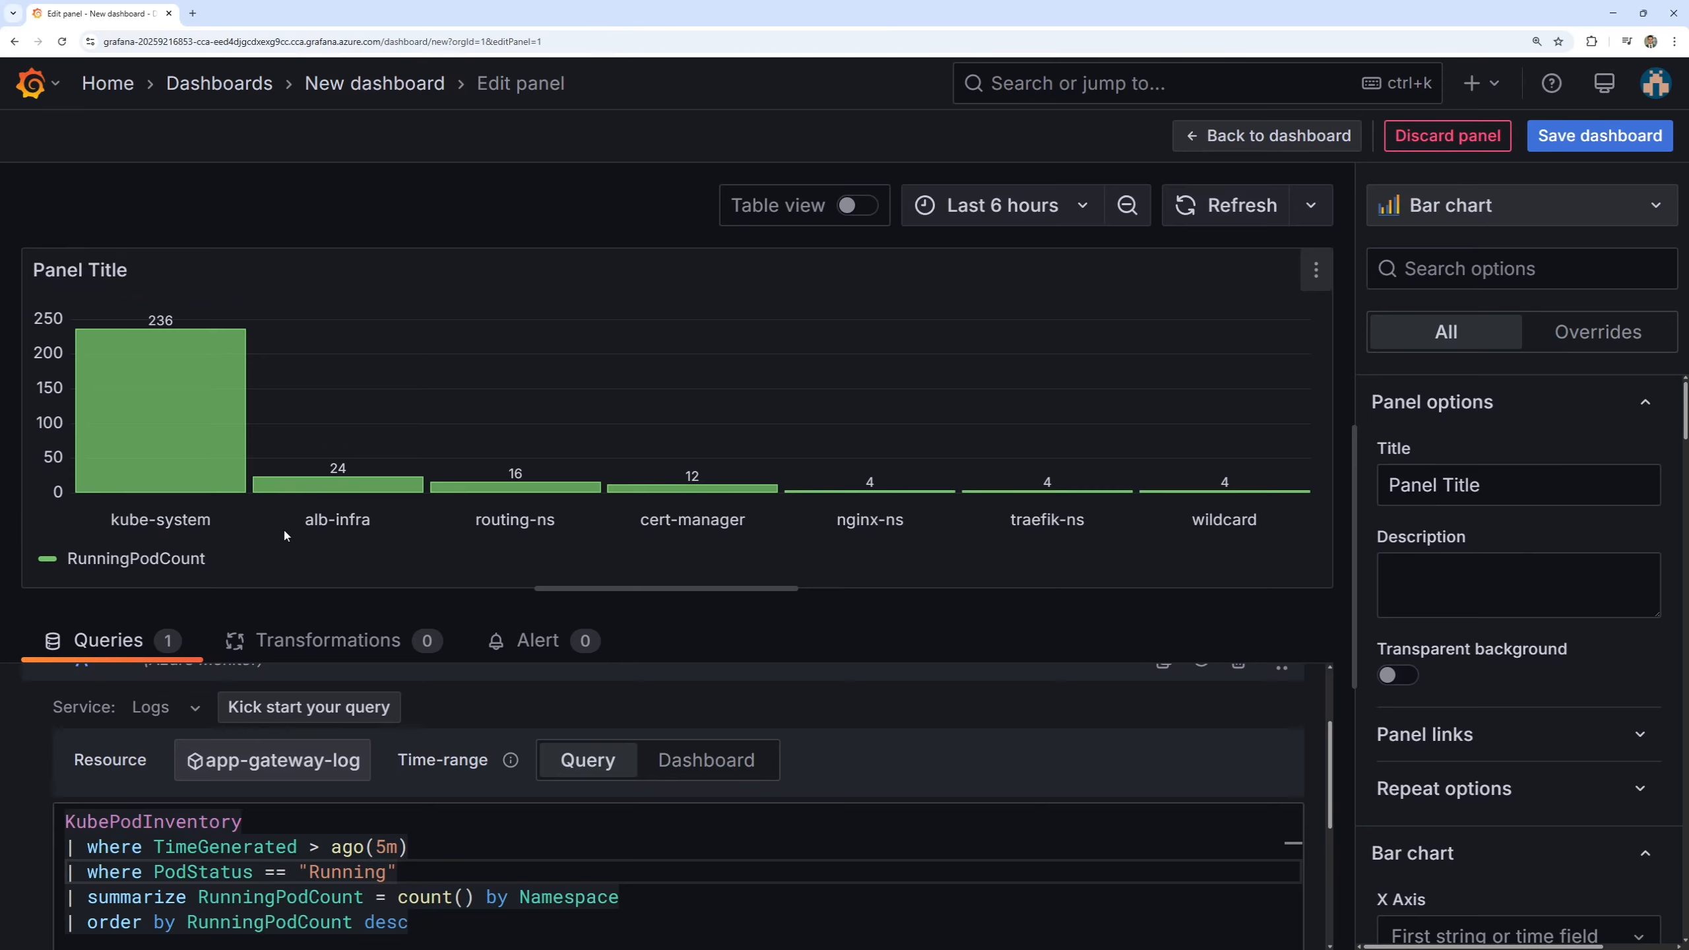
pyautogui.hotkey('ctrl', '2')
pyautogui.press('Escape')
pyautogui.moveTo(338, 547); pyautogui.dragTo(337, 597)
pyautogui.moveTo(516, 543); pyautogui.dragTo(516, 595)
pyautogui.moveTo(690, 541); pyautogui.dragTo(697, 588)
pyautogui.press('Escape')
# Reload the page without saving the panel and add a new visualization with the Azure Monitor data source.
pyautogui.press('F5')
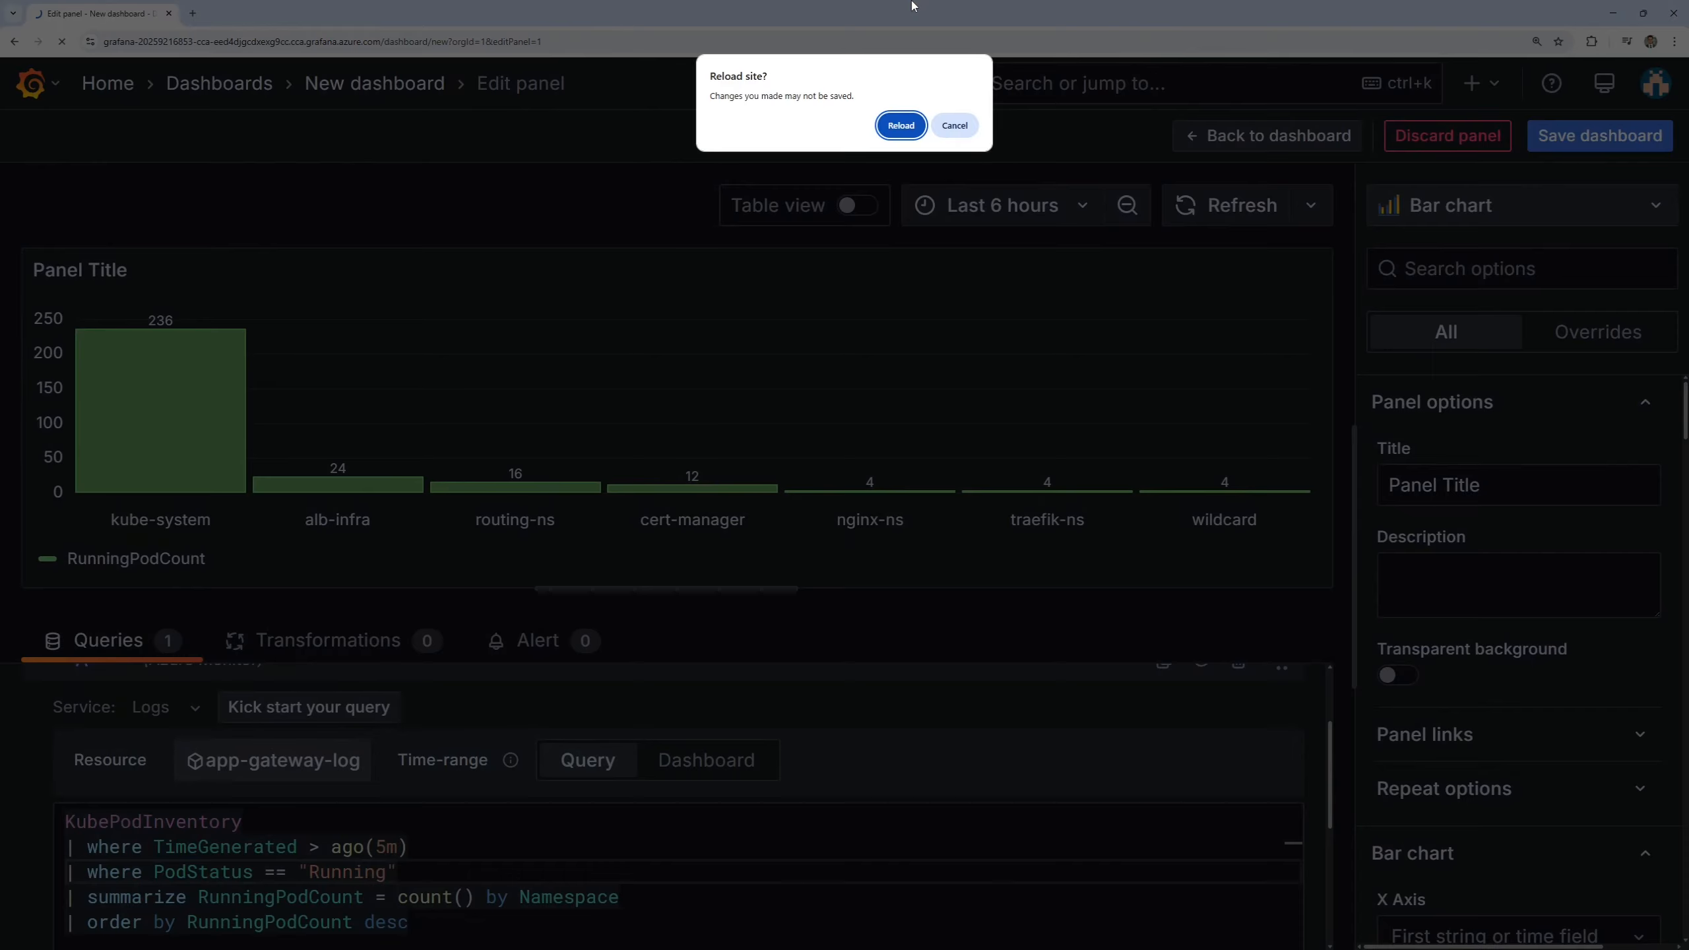
pyautogui.click(898, 127)
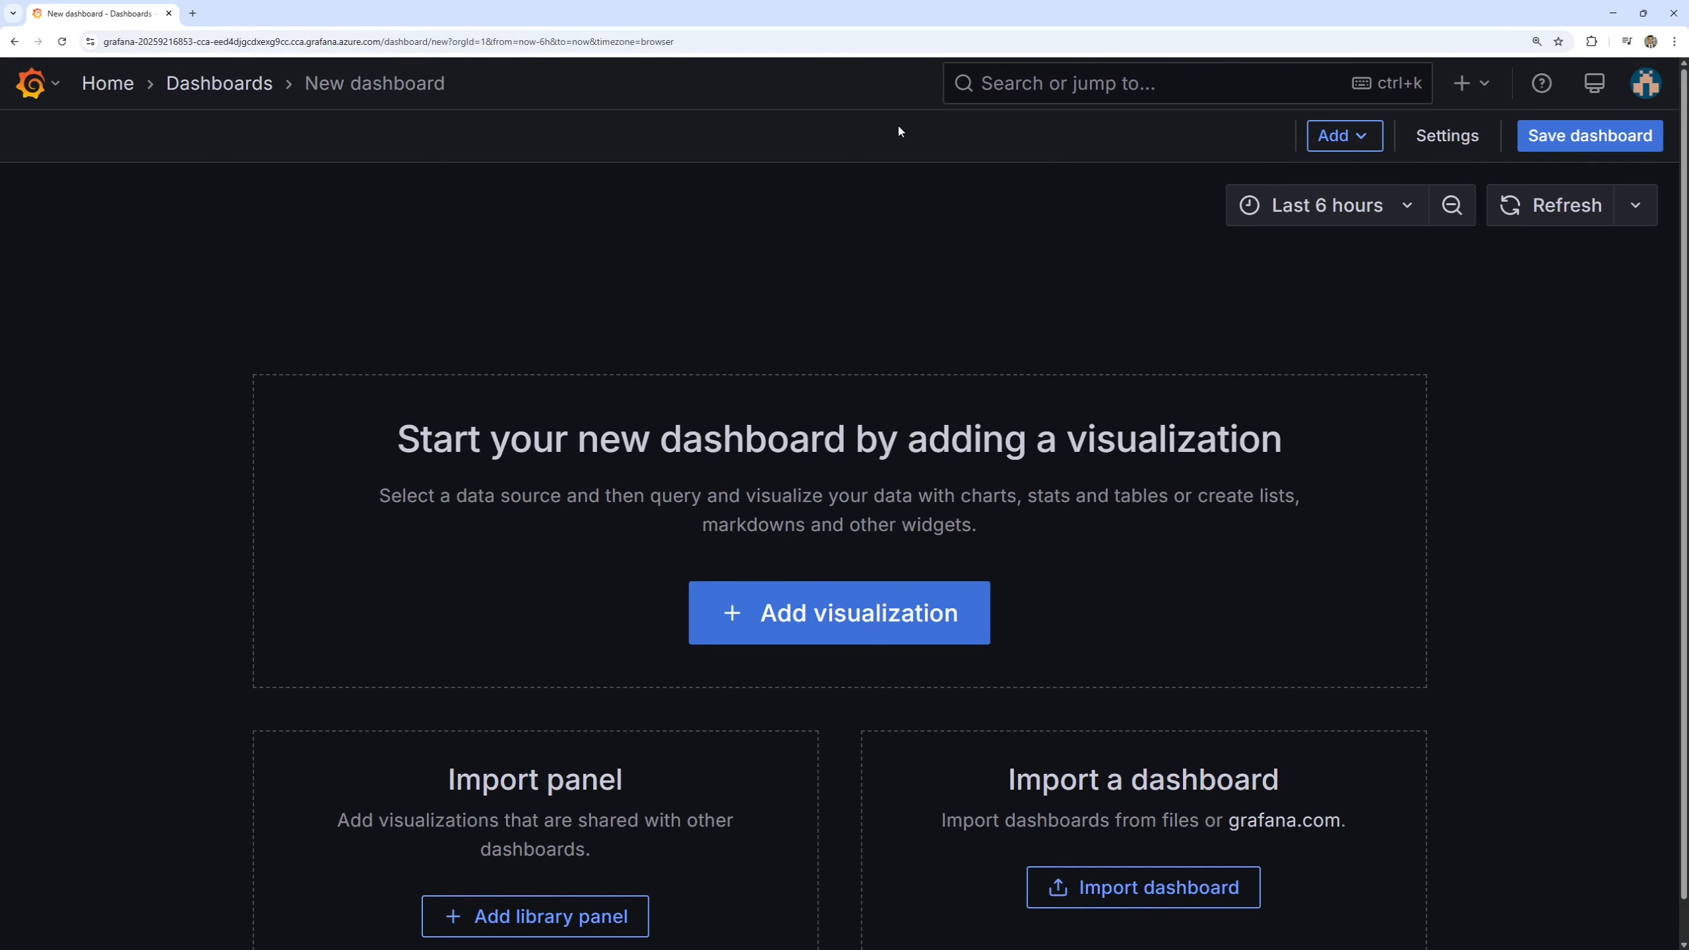
pyautogui.click(856, 613)
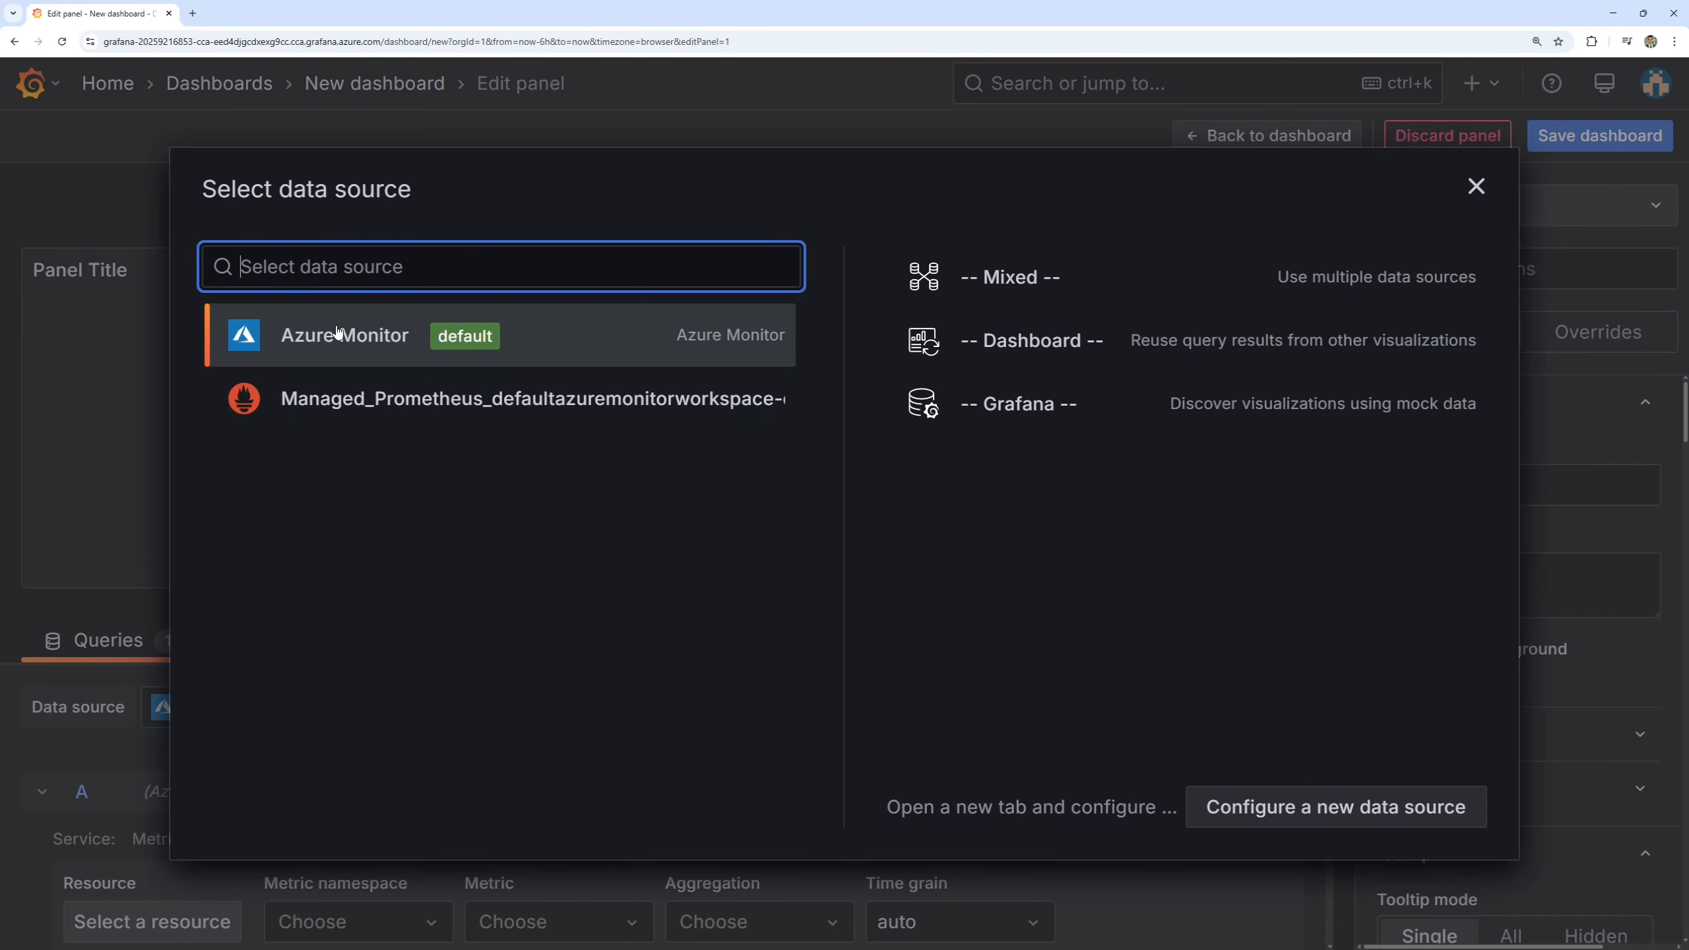
pyautogui.click(375, 346)
# Search for alb and select the traffic controller alb-b9cf67d1 as the metrics query's resource.
pyautogui.scroll(-1, 37, 684)
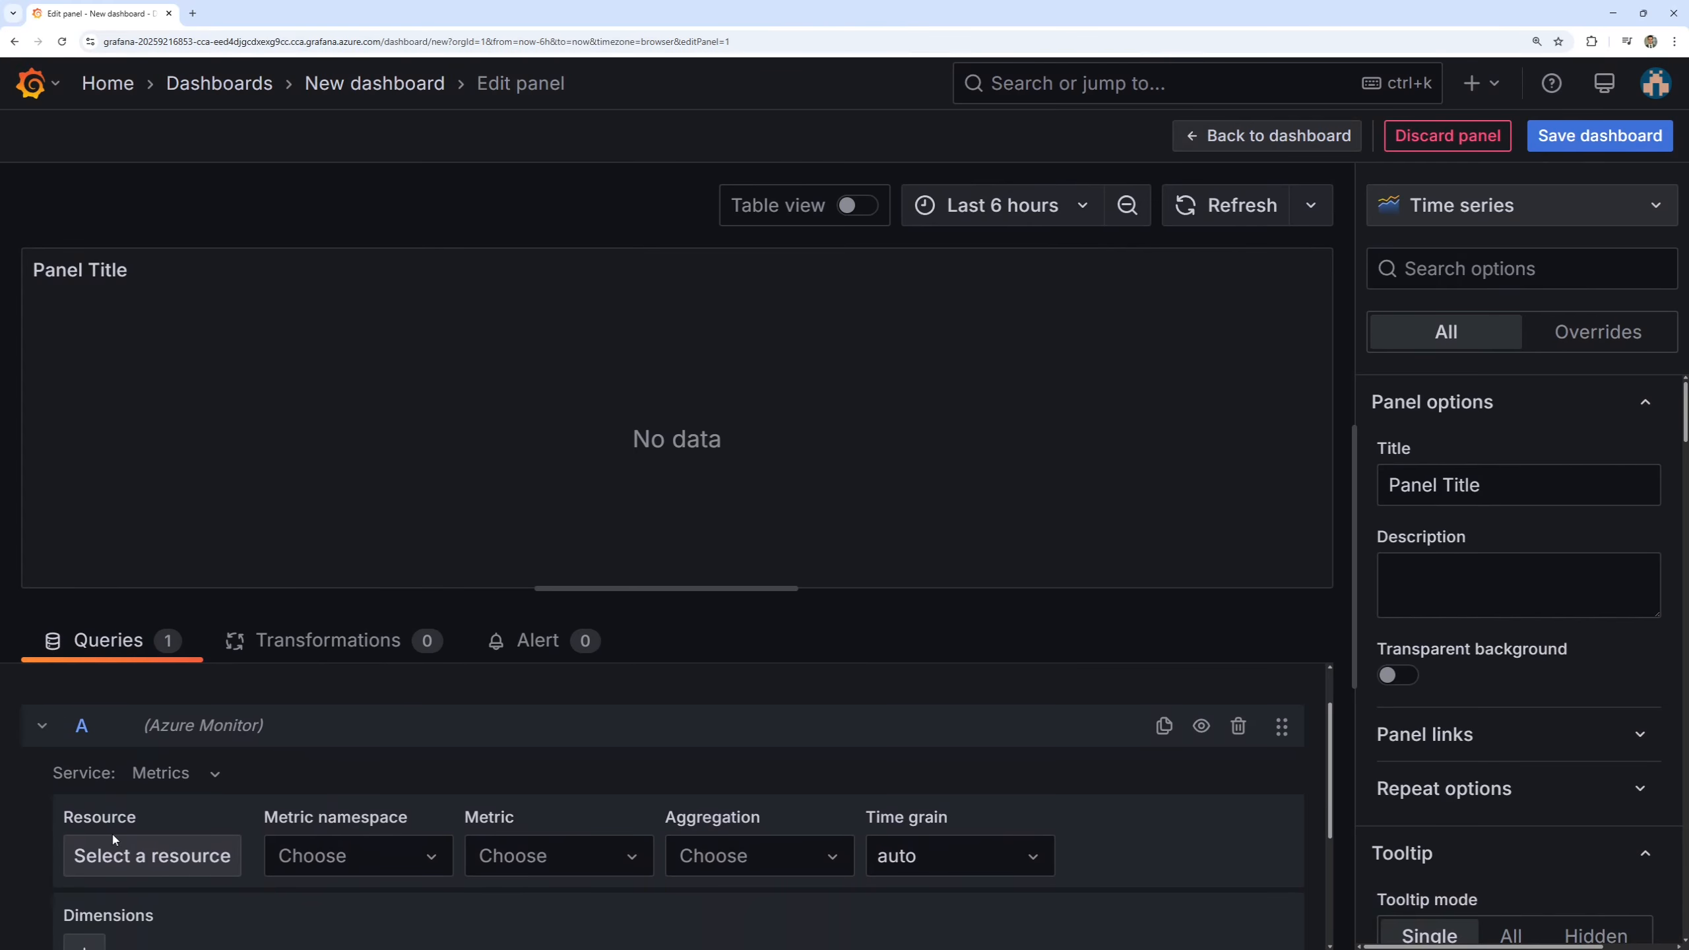
pyautogui.click(161, 853)
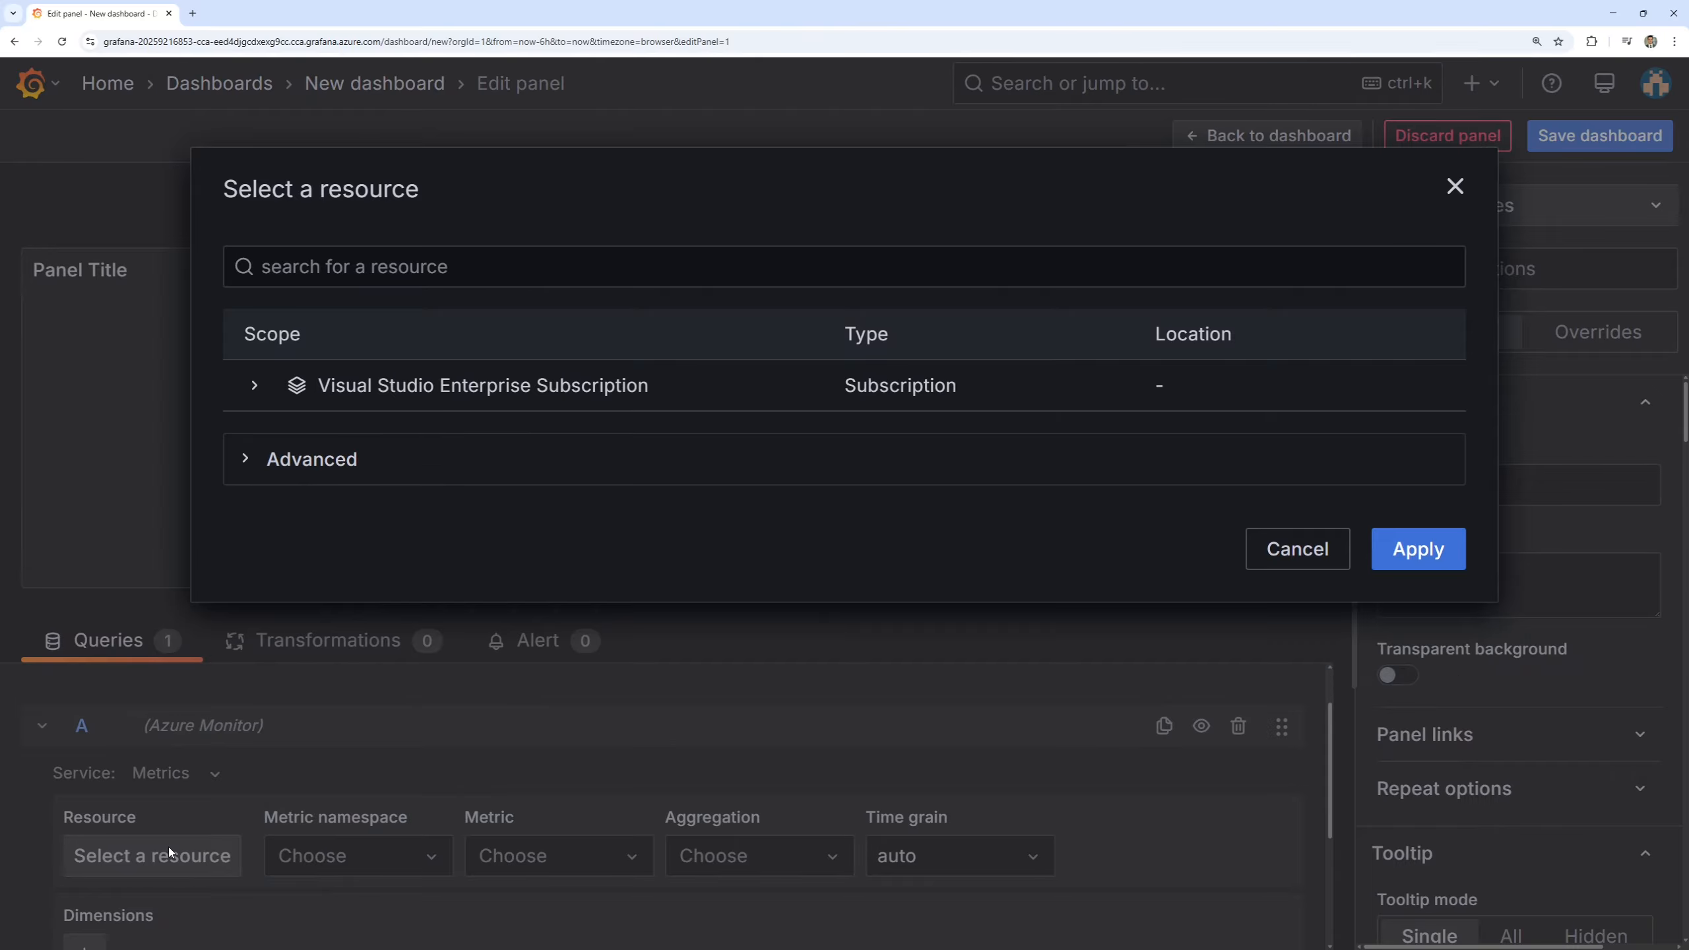
pyautogui.click(442, 268)
pyautogui.write('alb')
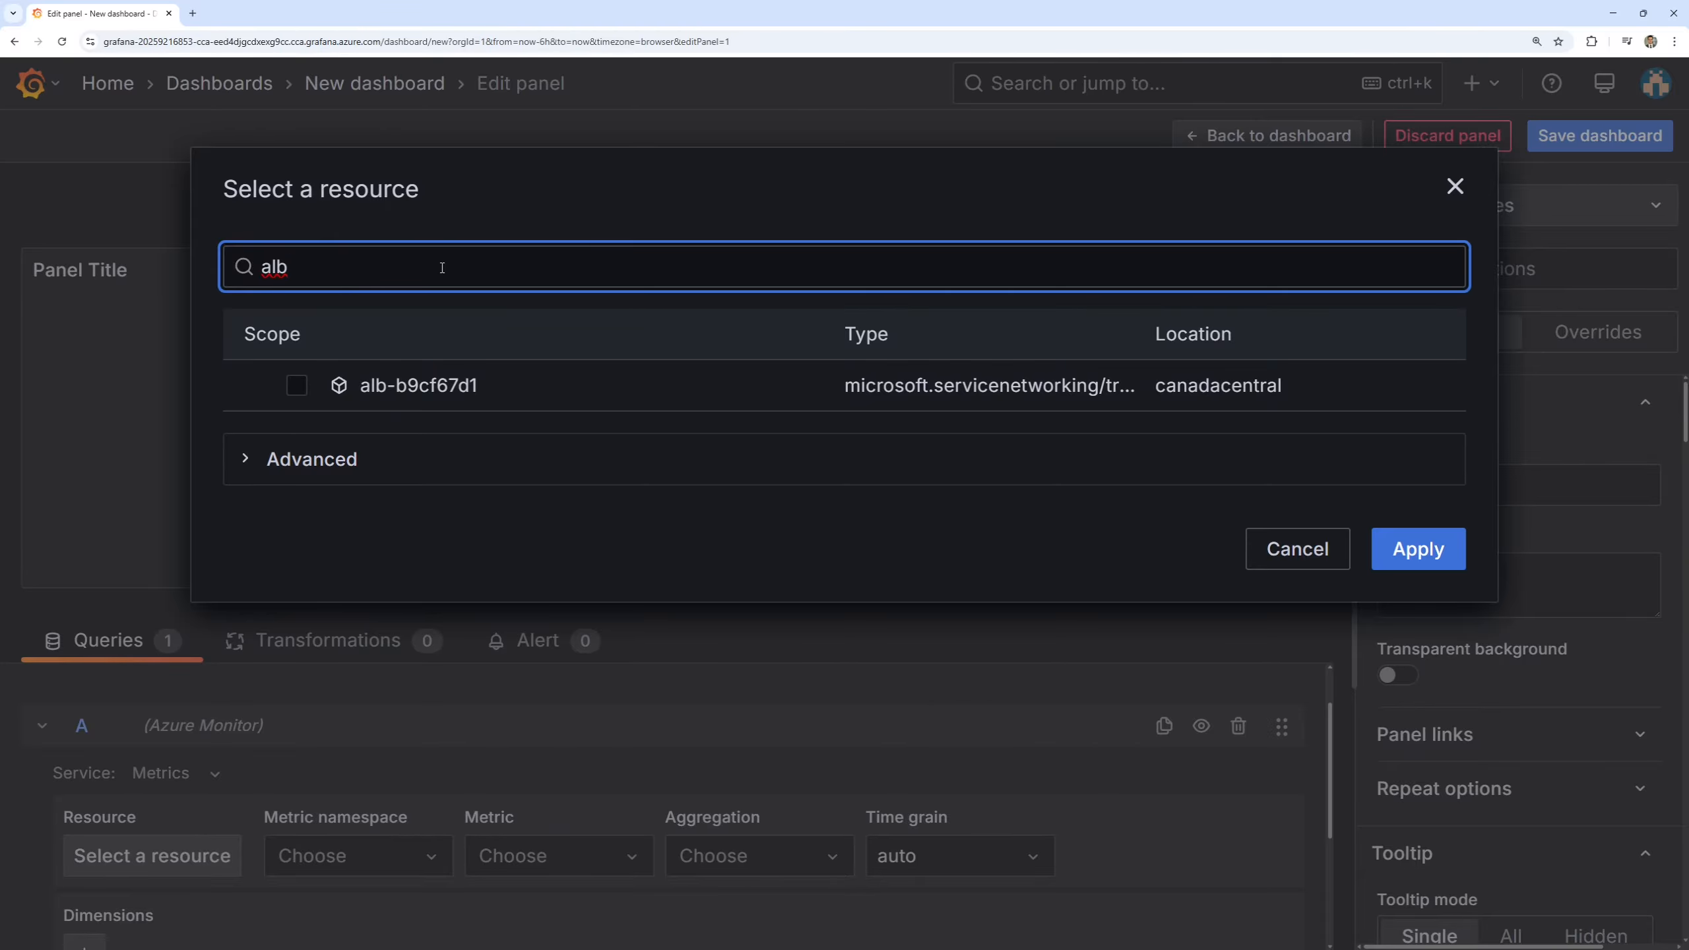
pyautogui.click(309, 386)
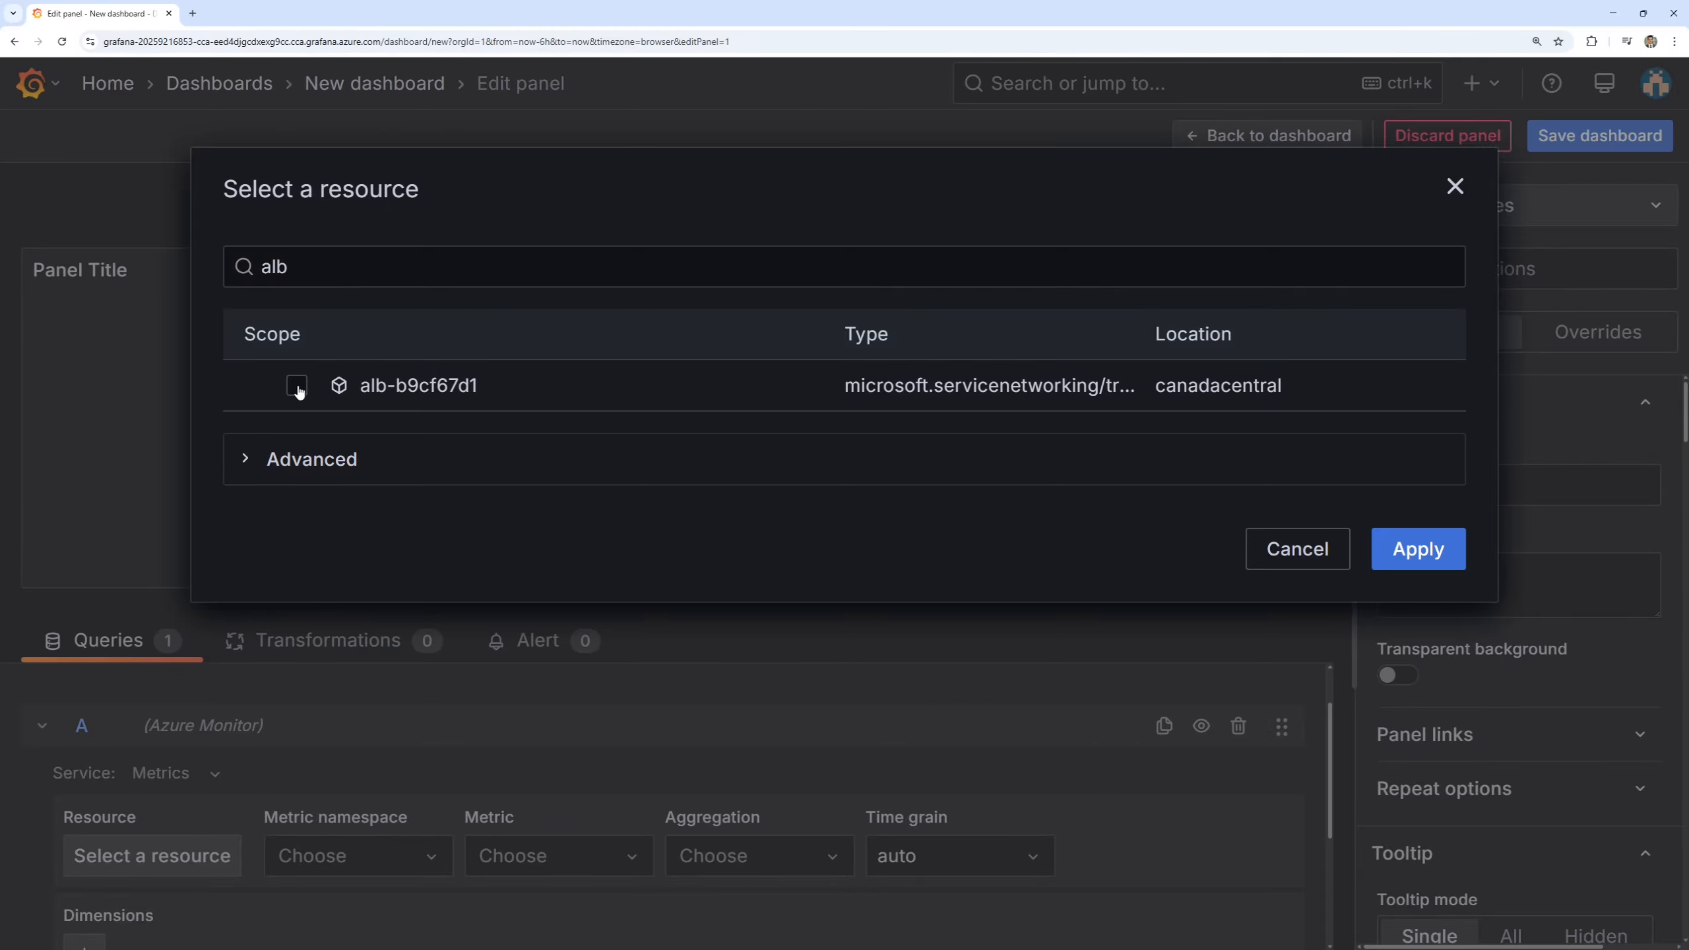
pyautogui.click(298, 389)
pyautogui.click(1430, 665)
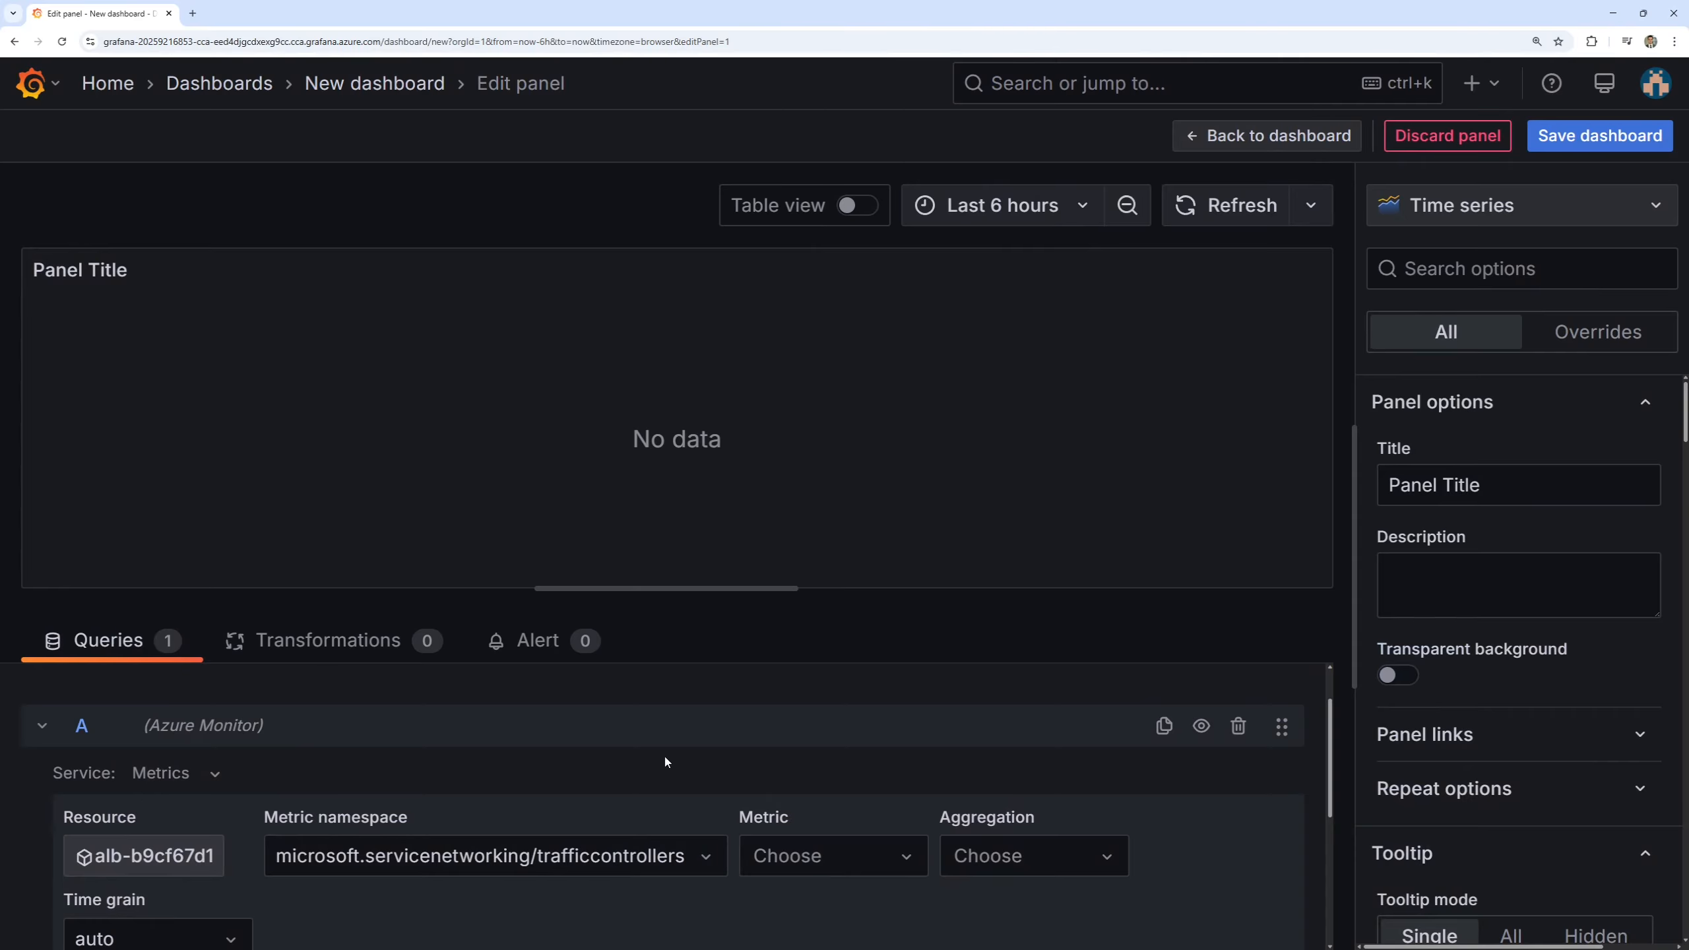
# Set the query's metric to HTTP Response Status for the traffic controller.
pyautogui.scroll(-1, 665, 761)
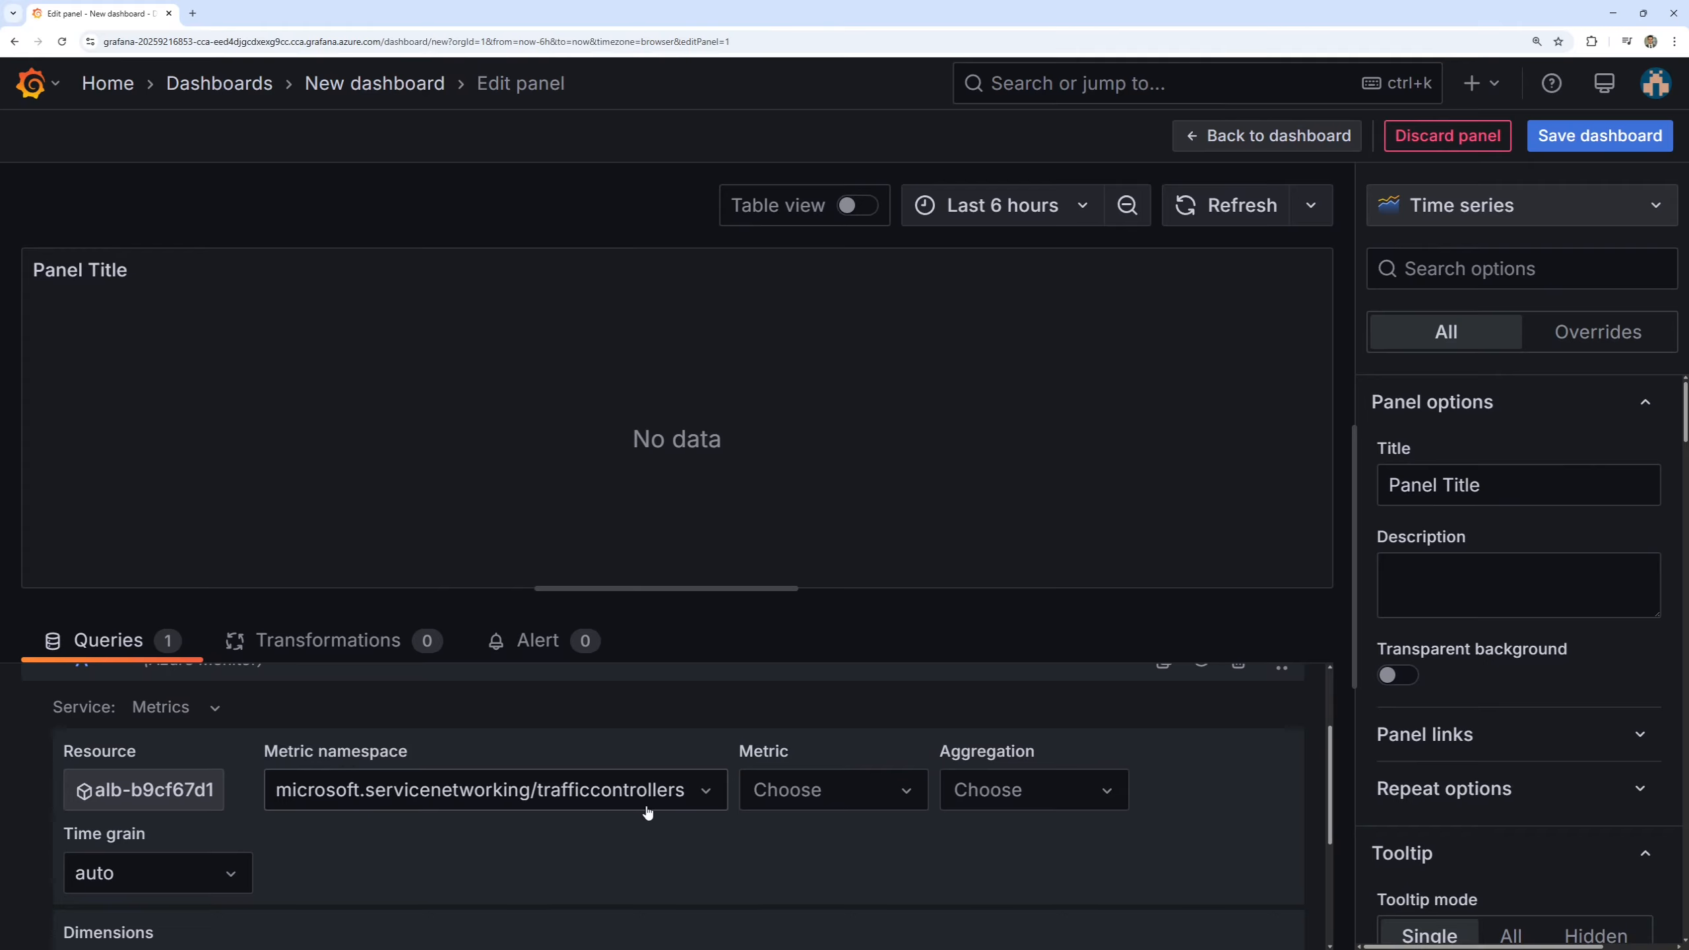
pyautogui.click(862, 798)
pyautogui.write('http')
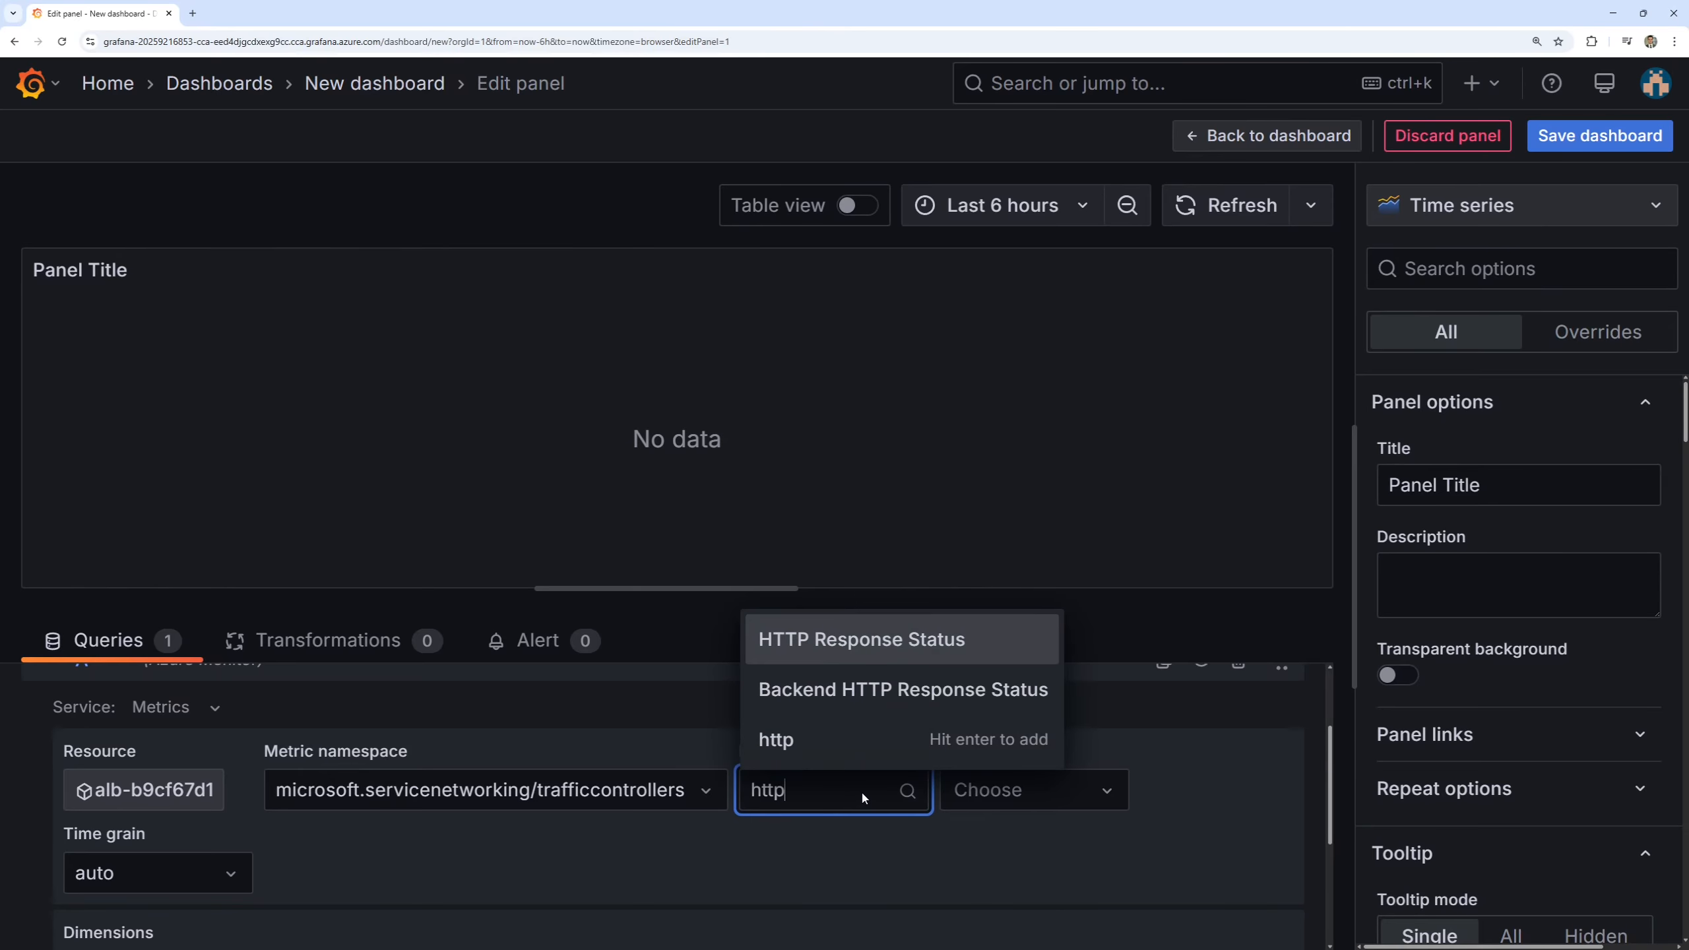
pyautogui.click(948, 643)
pyautogui.scroll(-1, 580, 824)
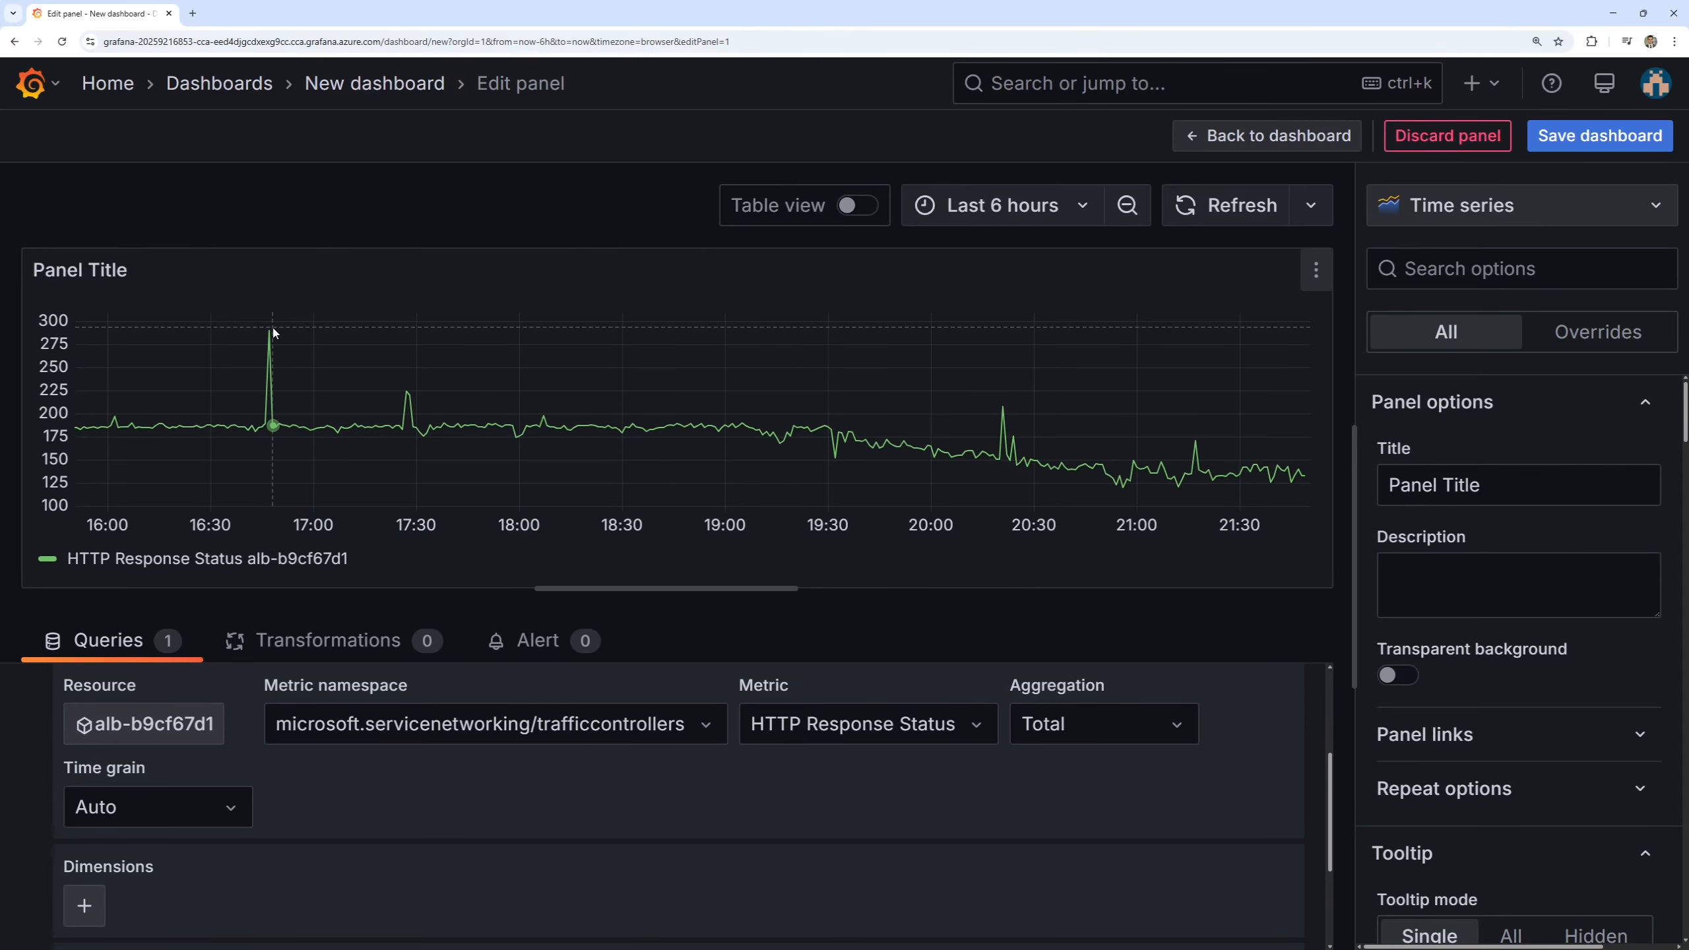
# Add two dimension filters to the query and set the second one's field to HTTP Response Code.
pyautogui.scroll(-1, 384, 823)
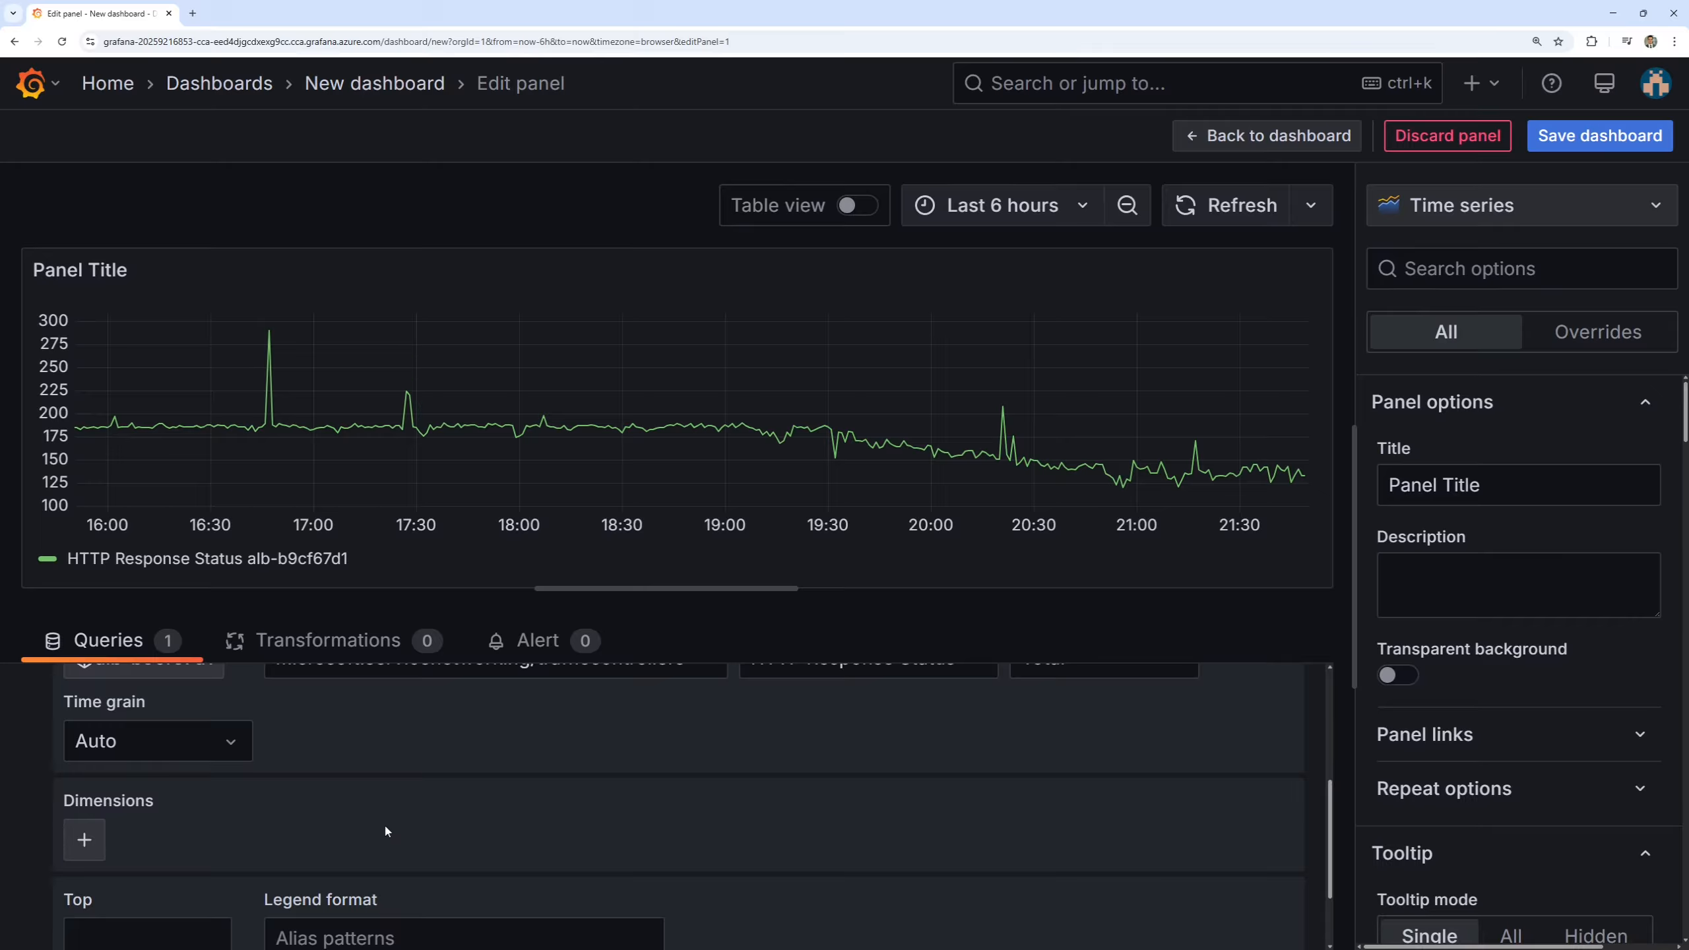
pyautogui.click(86, 840)
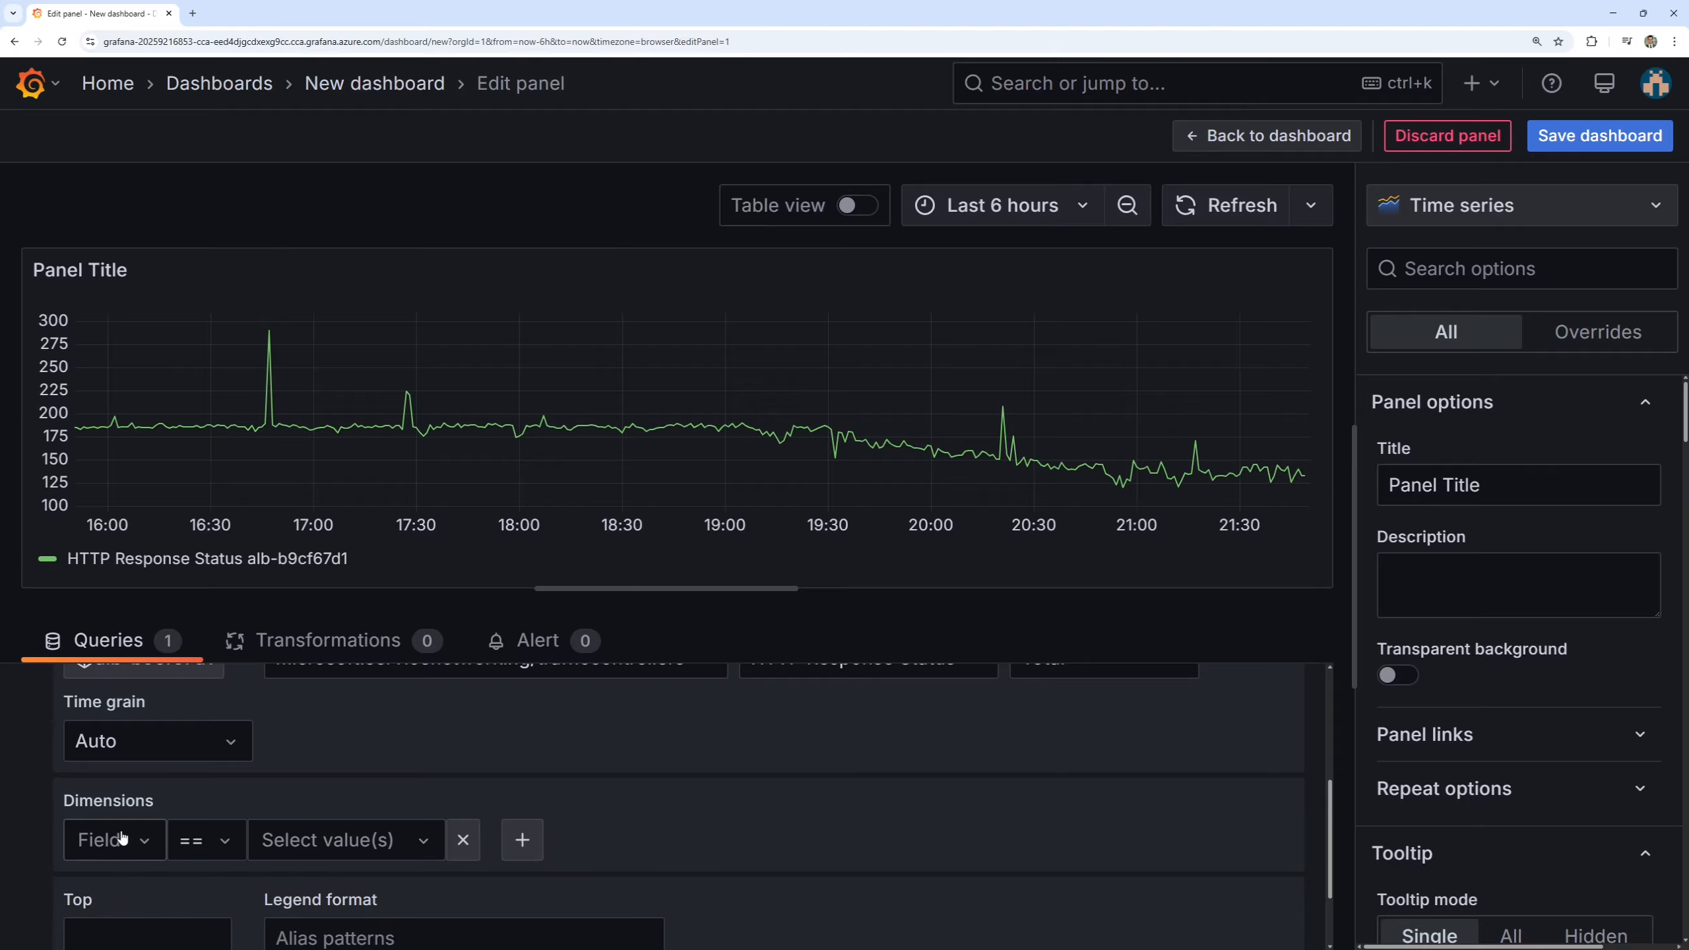
pyautogui.click(523, 842)
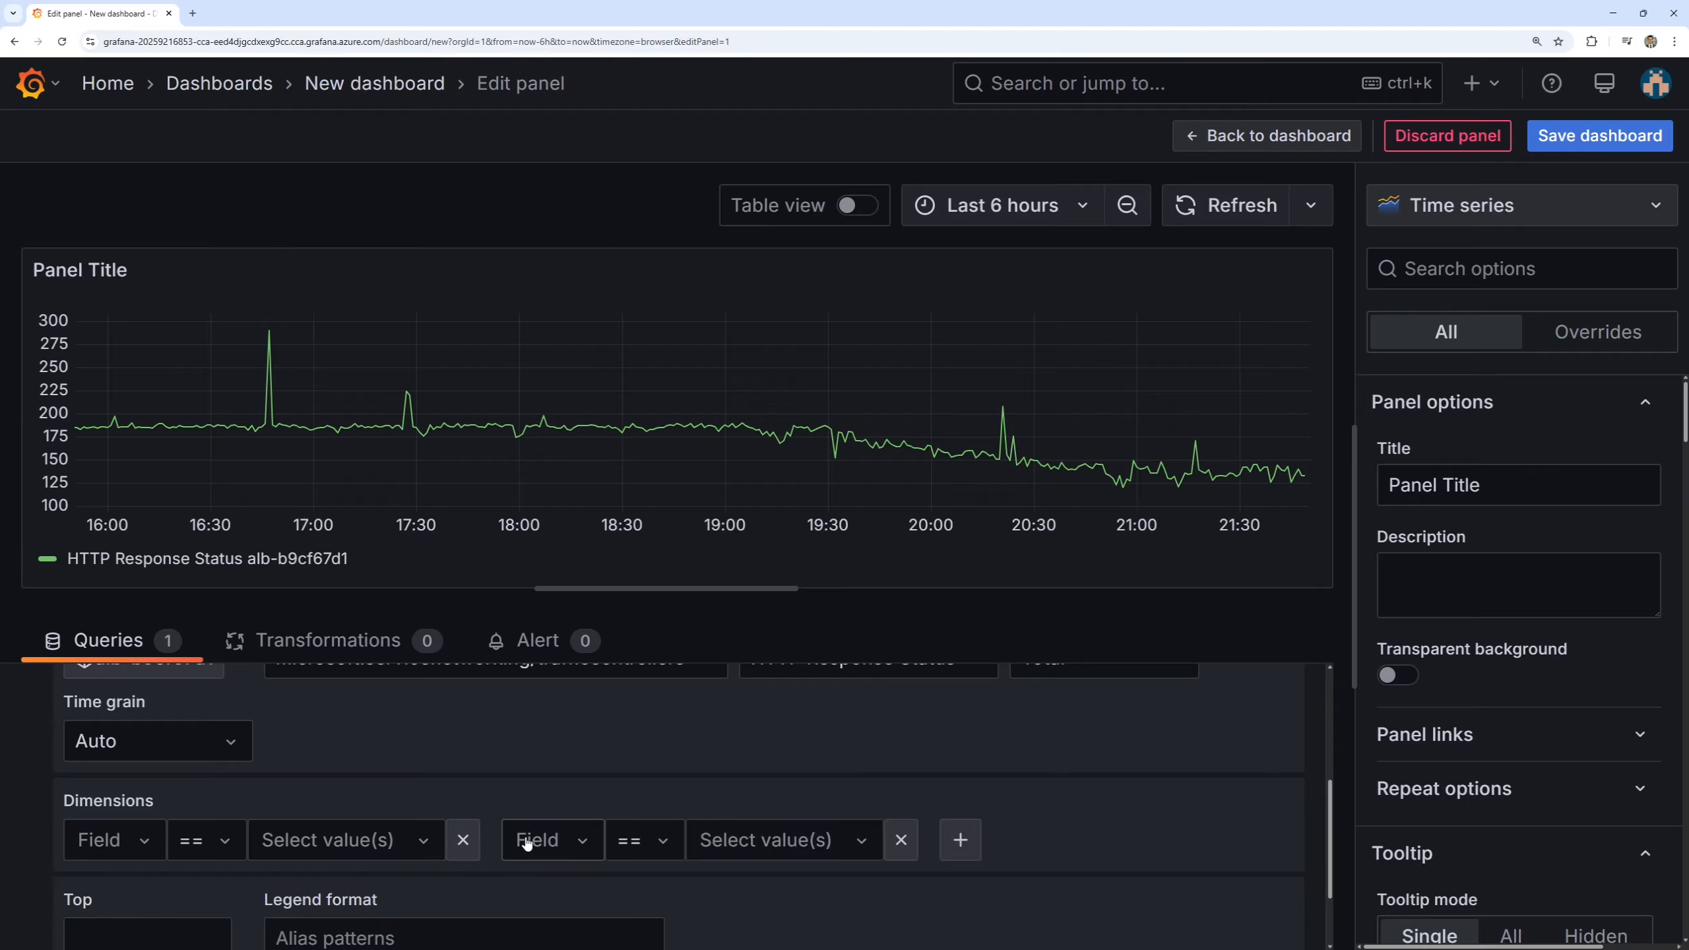
pyautogui.click(590, 842)
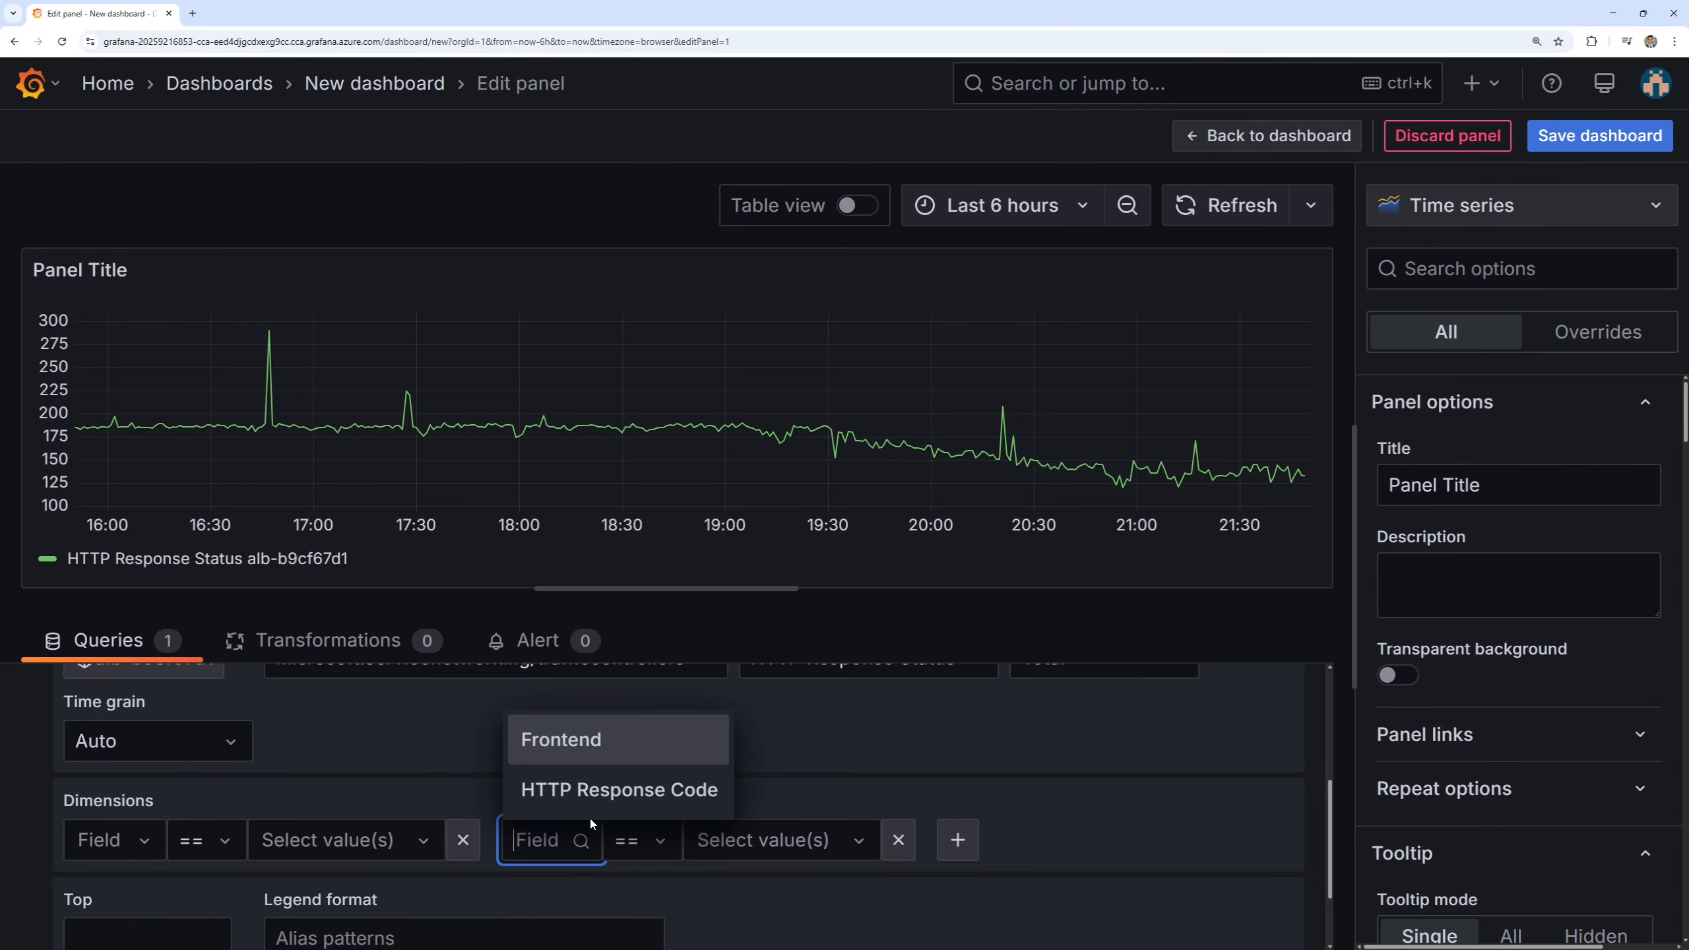
pyautogui.click(618, 790)
pyautogui.click(985, 847)
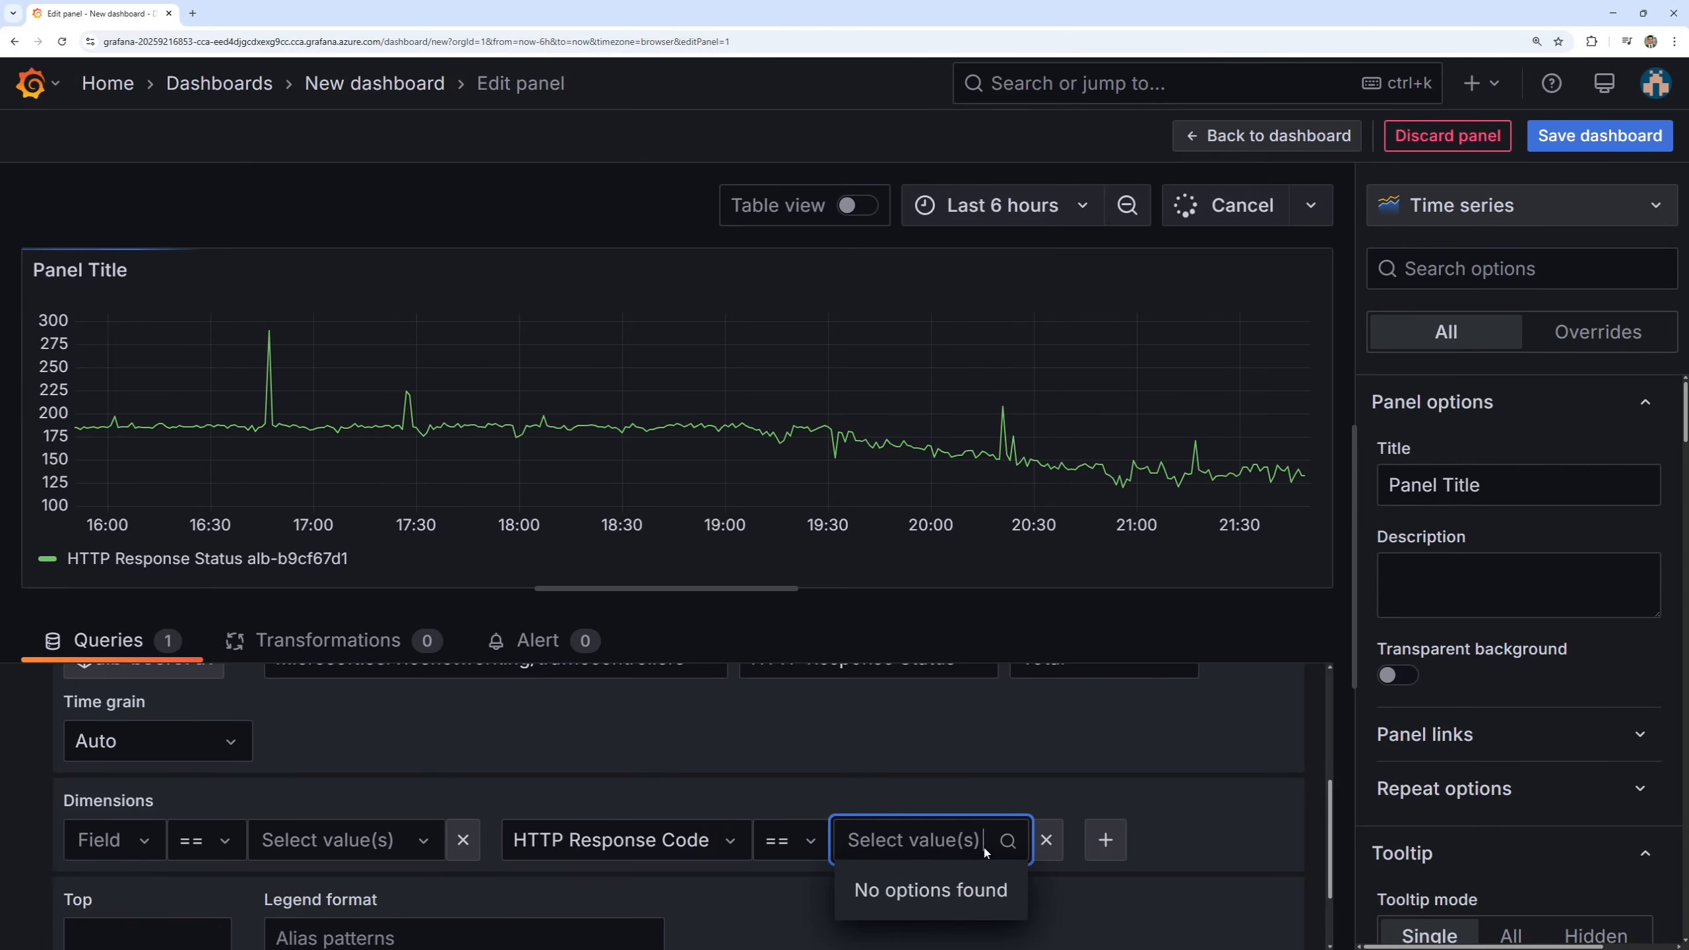
pyautogui.click(1006, 777)
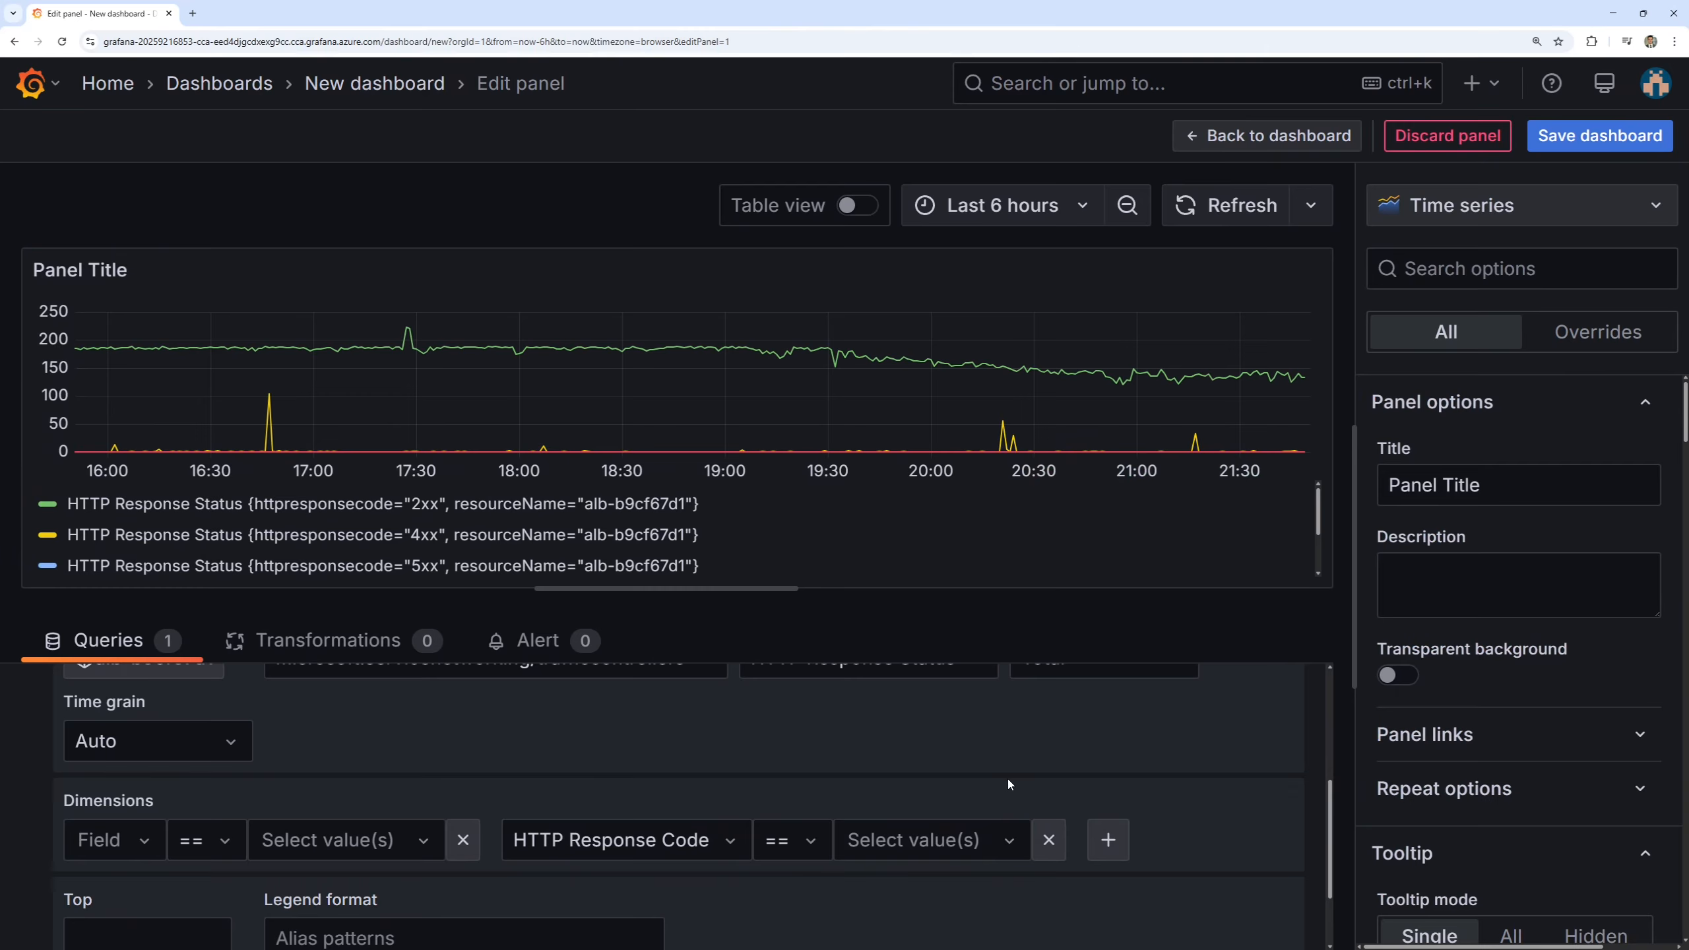
# Limit the HTTP Response Code dimension to the values 4xx and 5xx.
pyautogui.click(1010, 840)
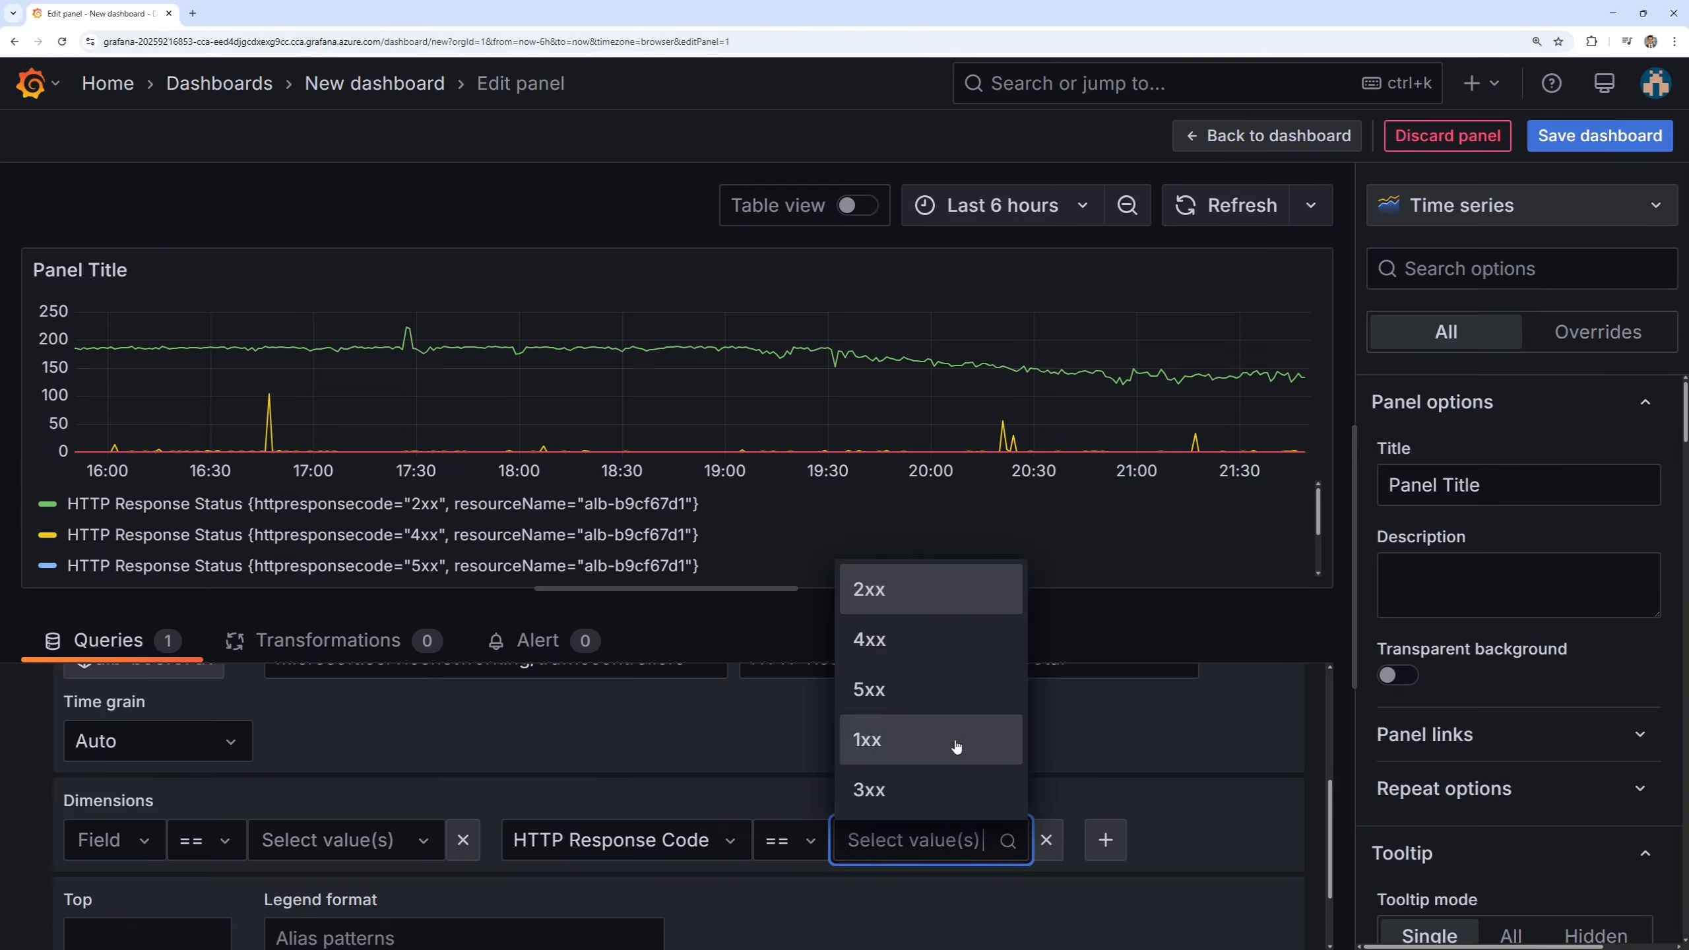
pyautogui.click(940, 645)
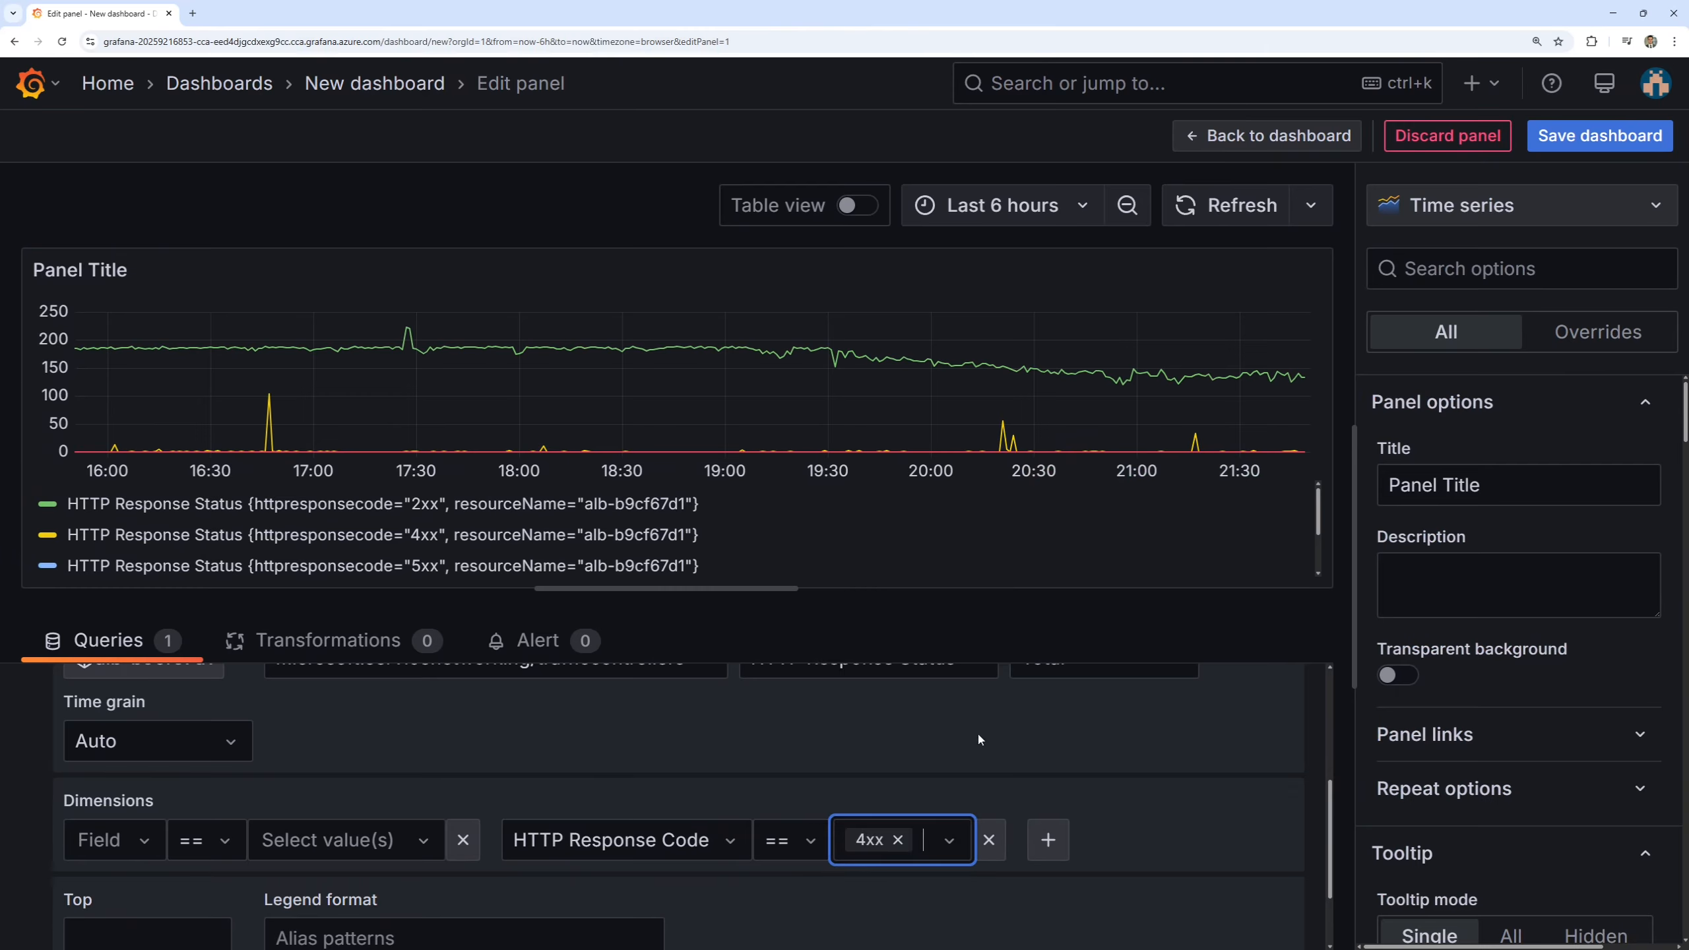
pyautogui.click(952, 839)
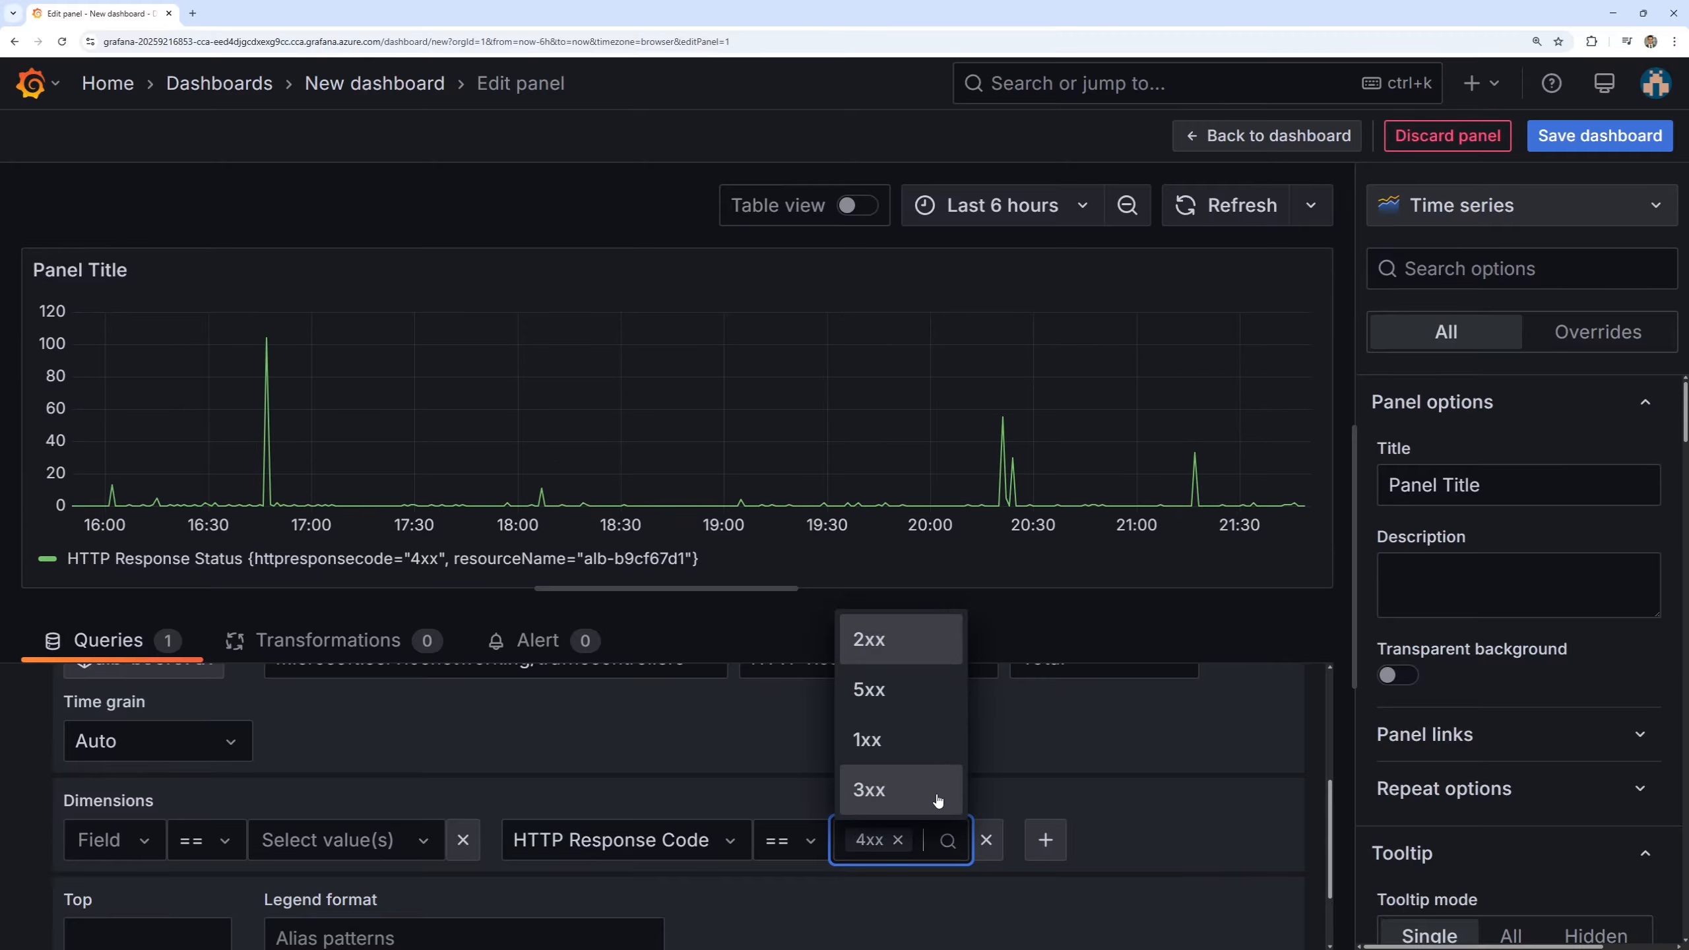
pyautogui.click(935, 692)
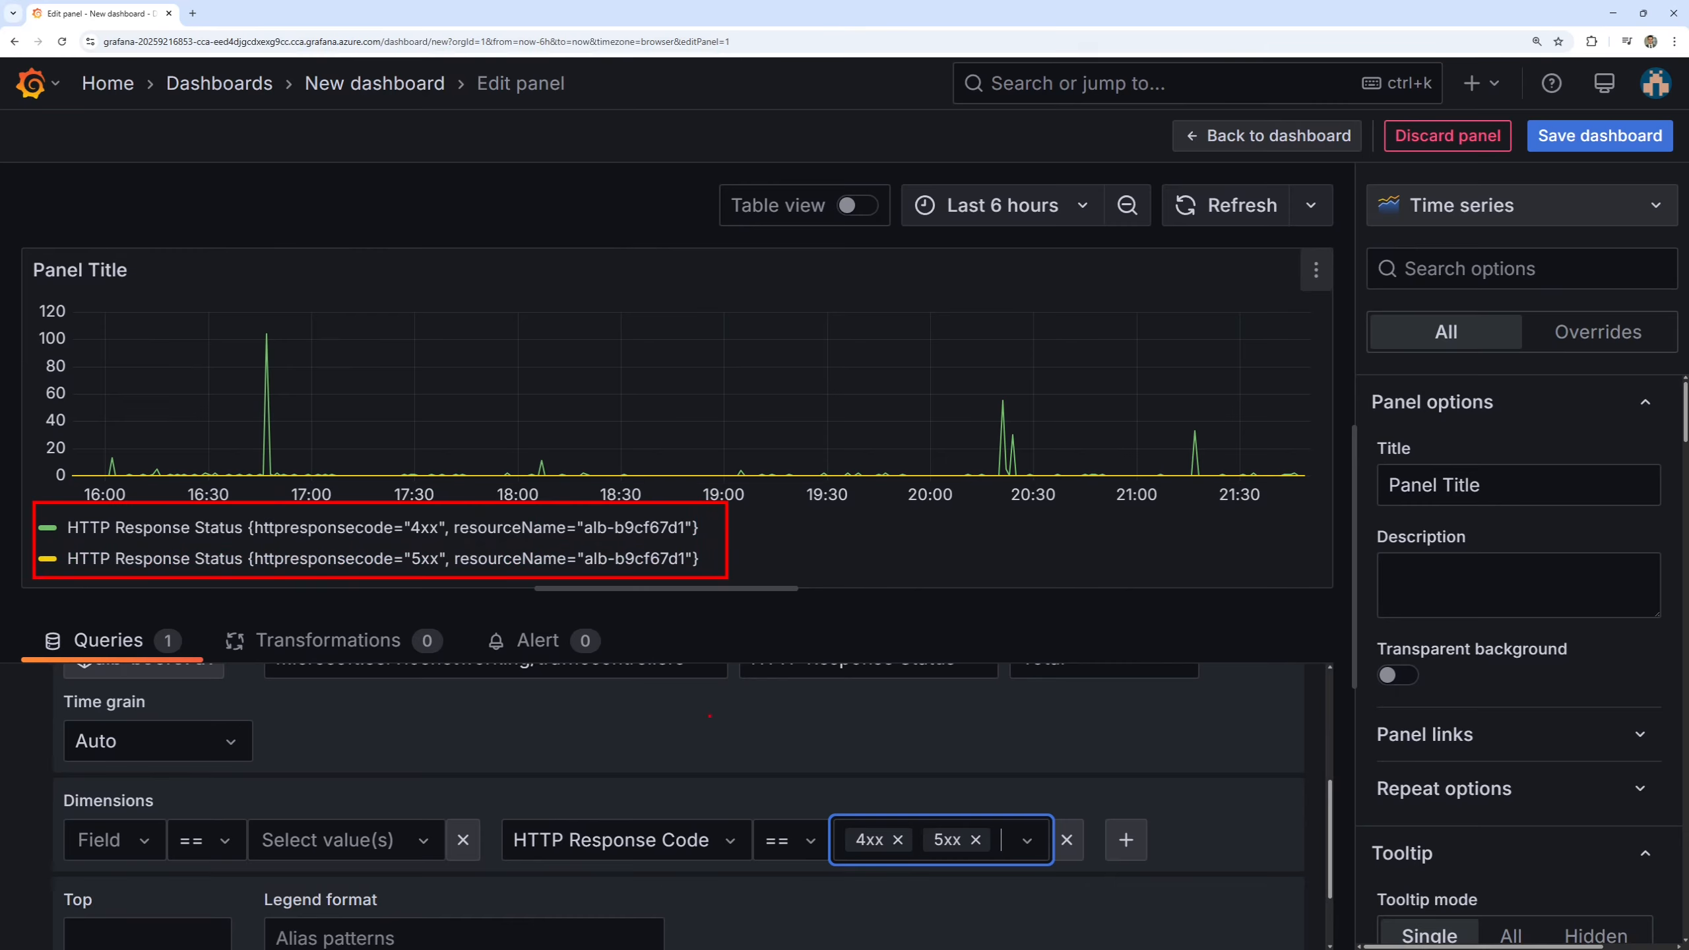
# Set the metrics query's legend format to HTTP Response Status {{httpresponsecode}} and apply it to the chart.
pyautogui.scroll(-1, 490, 712)
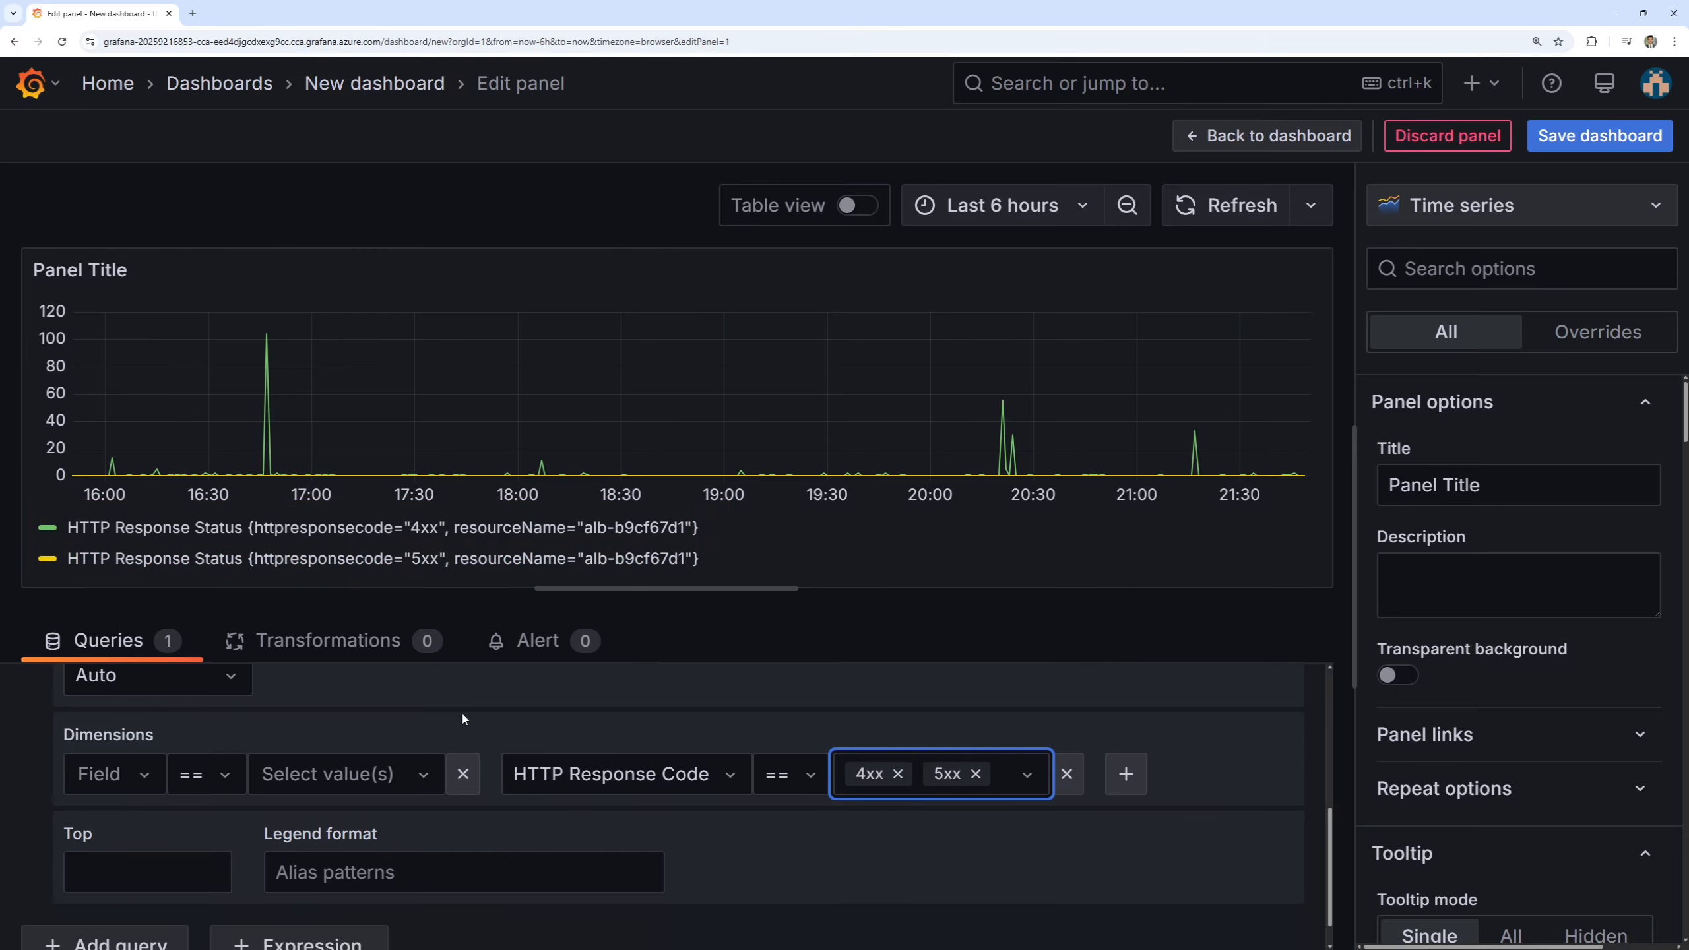
pyautogui.click(306, 863)
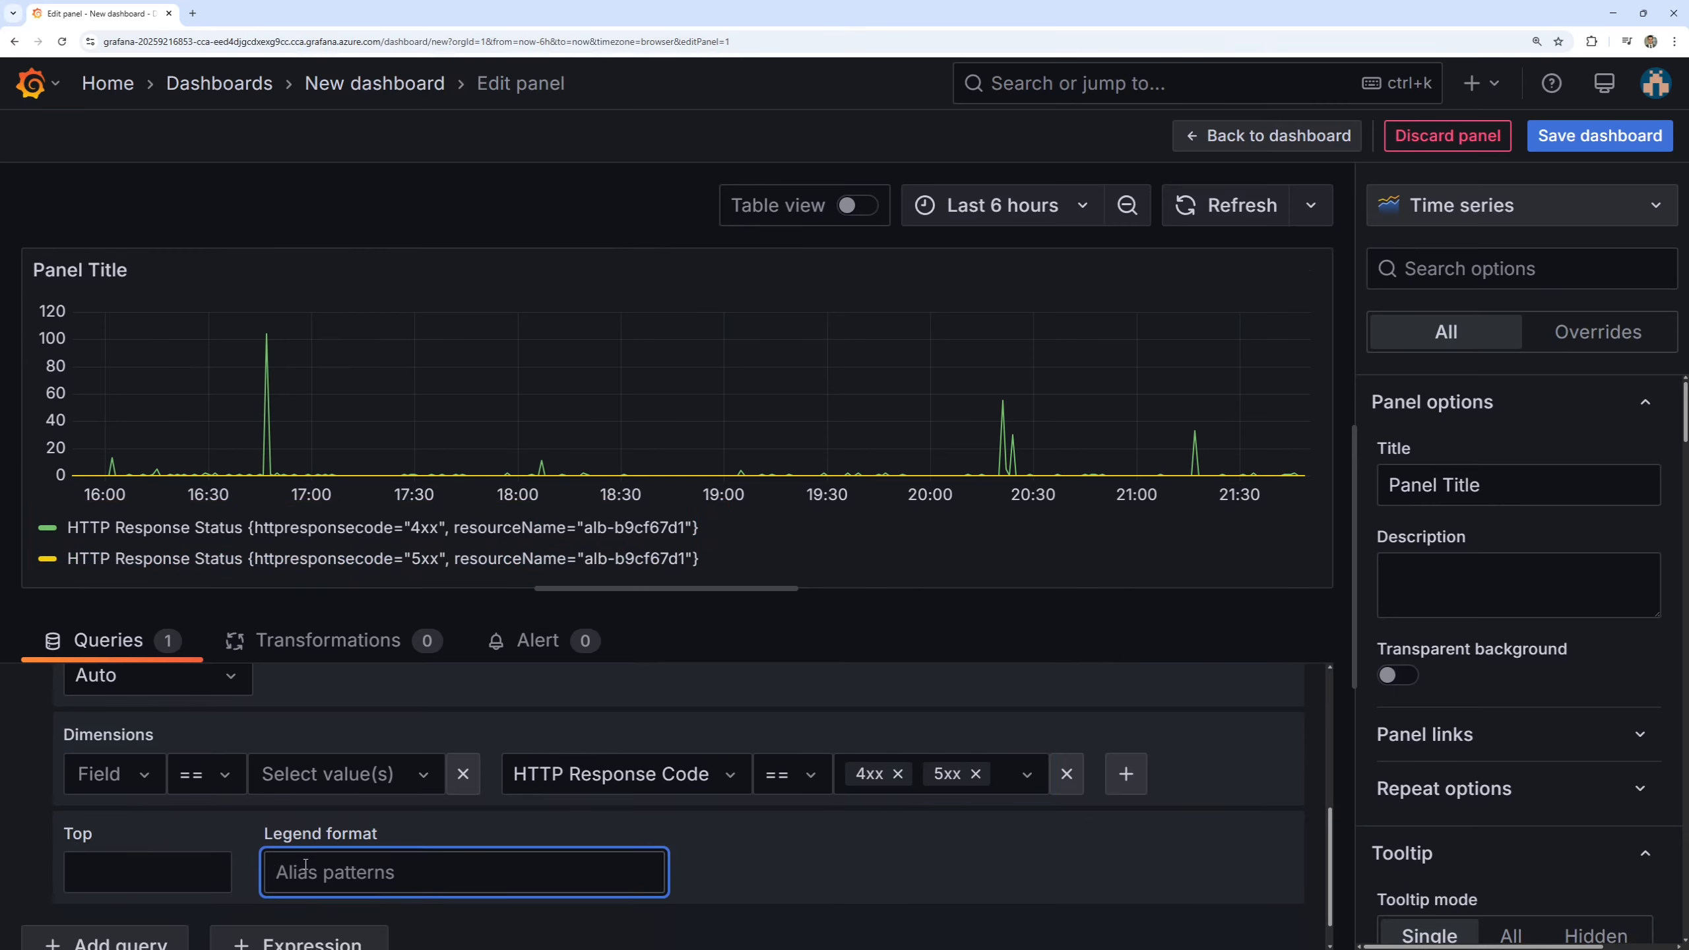
pyautogui.write('HTTP Response Status')
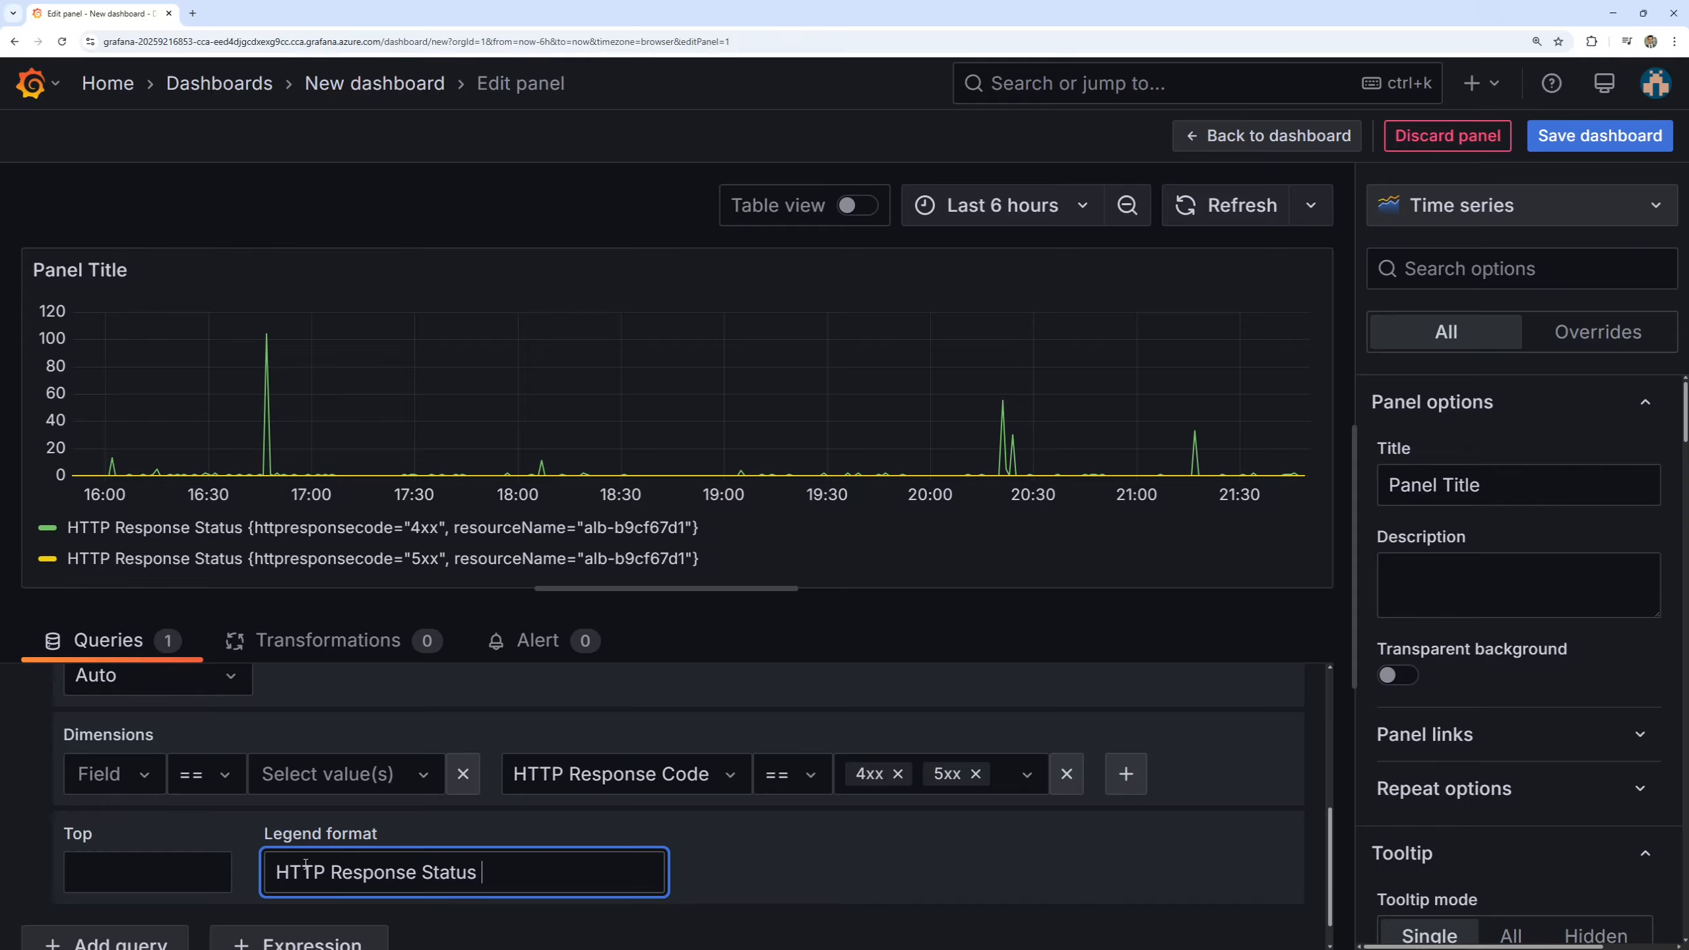
pyautogui.write(' {{httpresponsec')
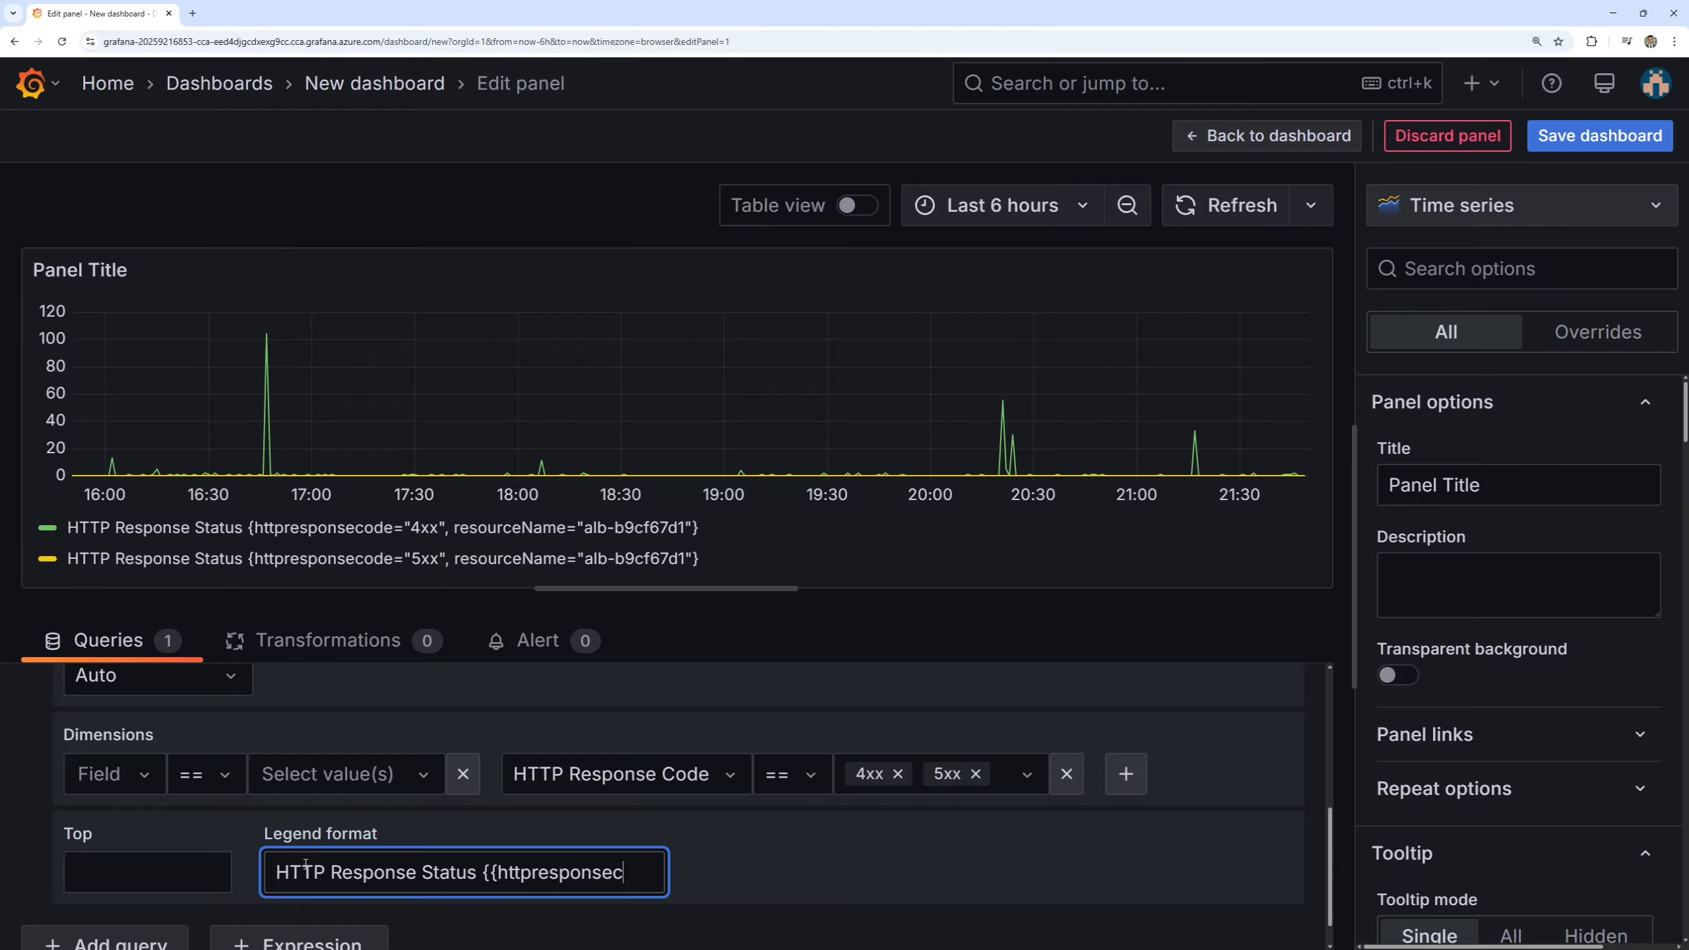
pyautogui.write('ode}}')
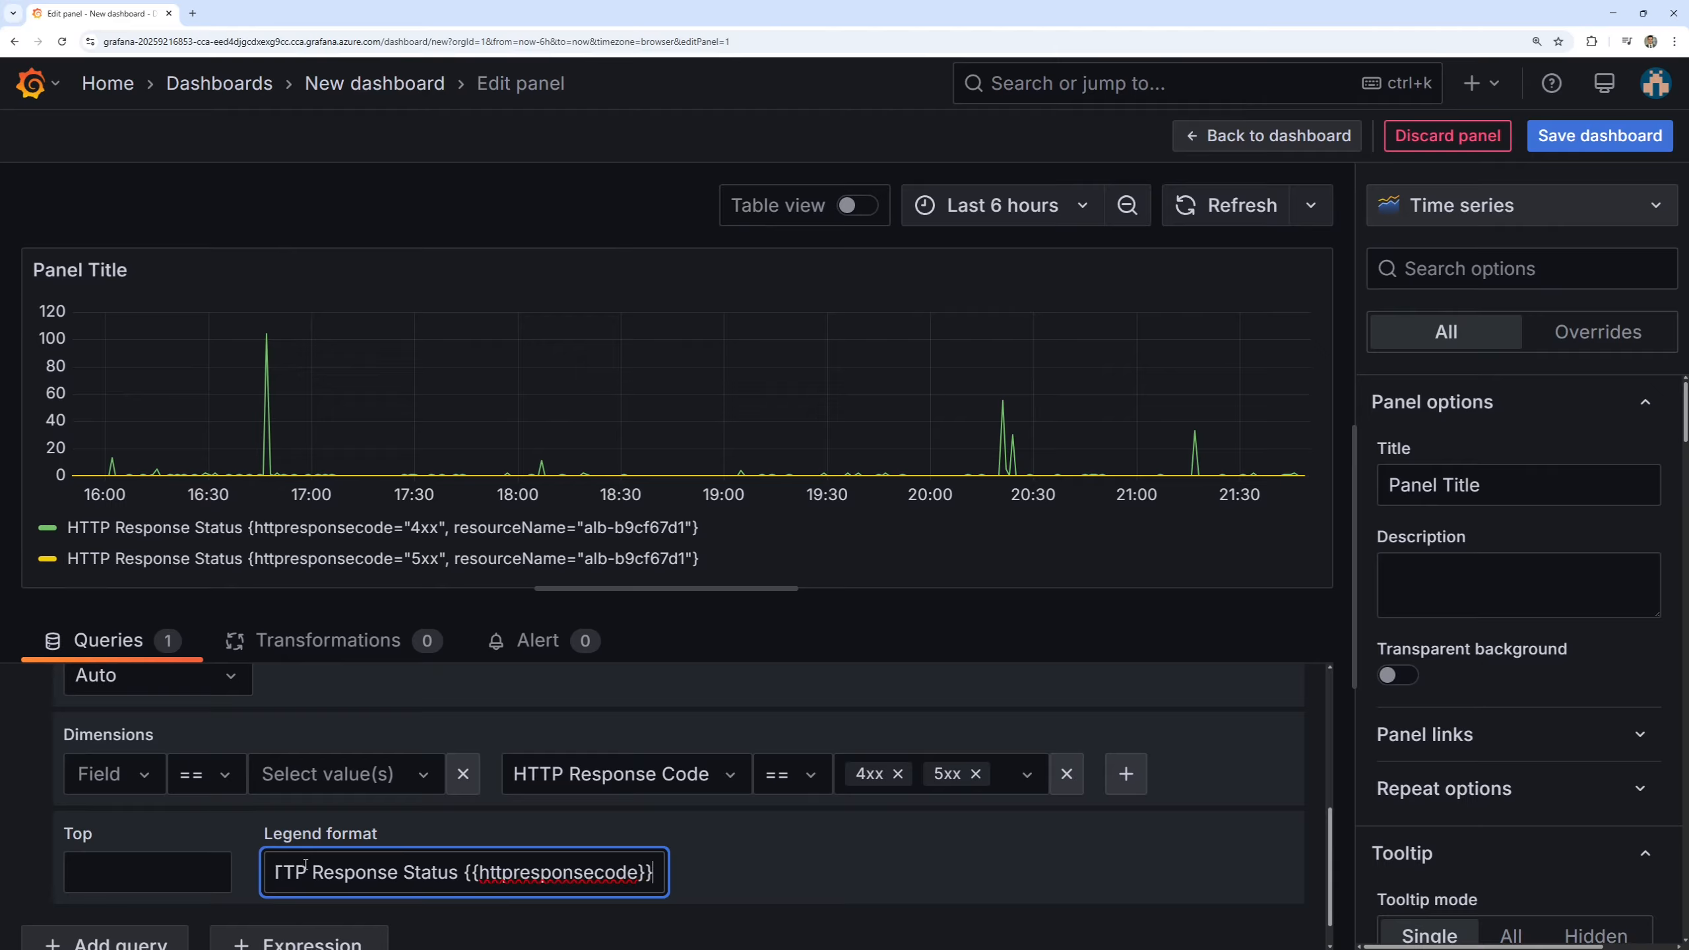
pyautogui.click(776, 829)
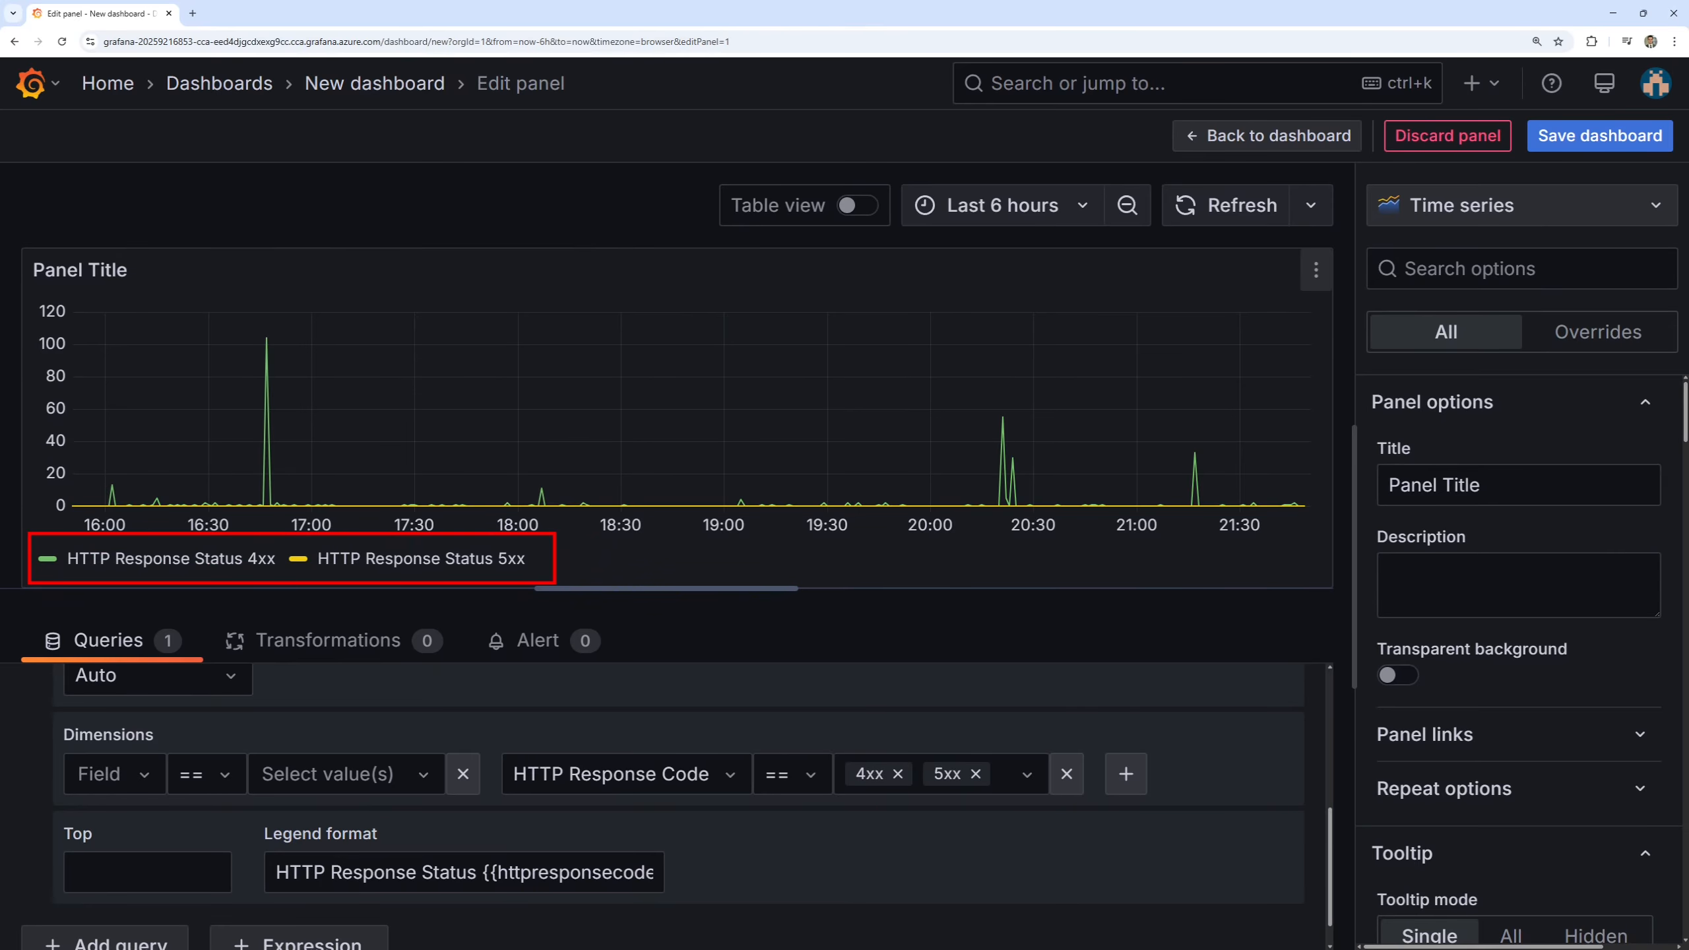
pyautogui.scroll(2, 734, 722)
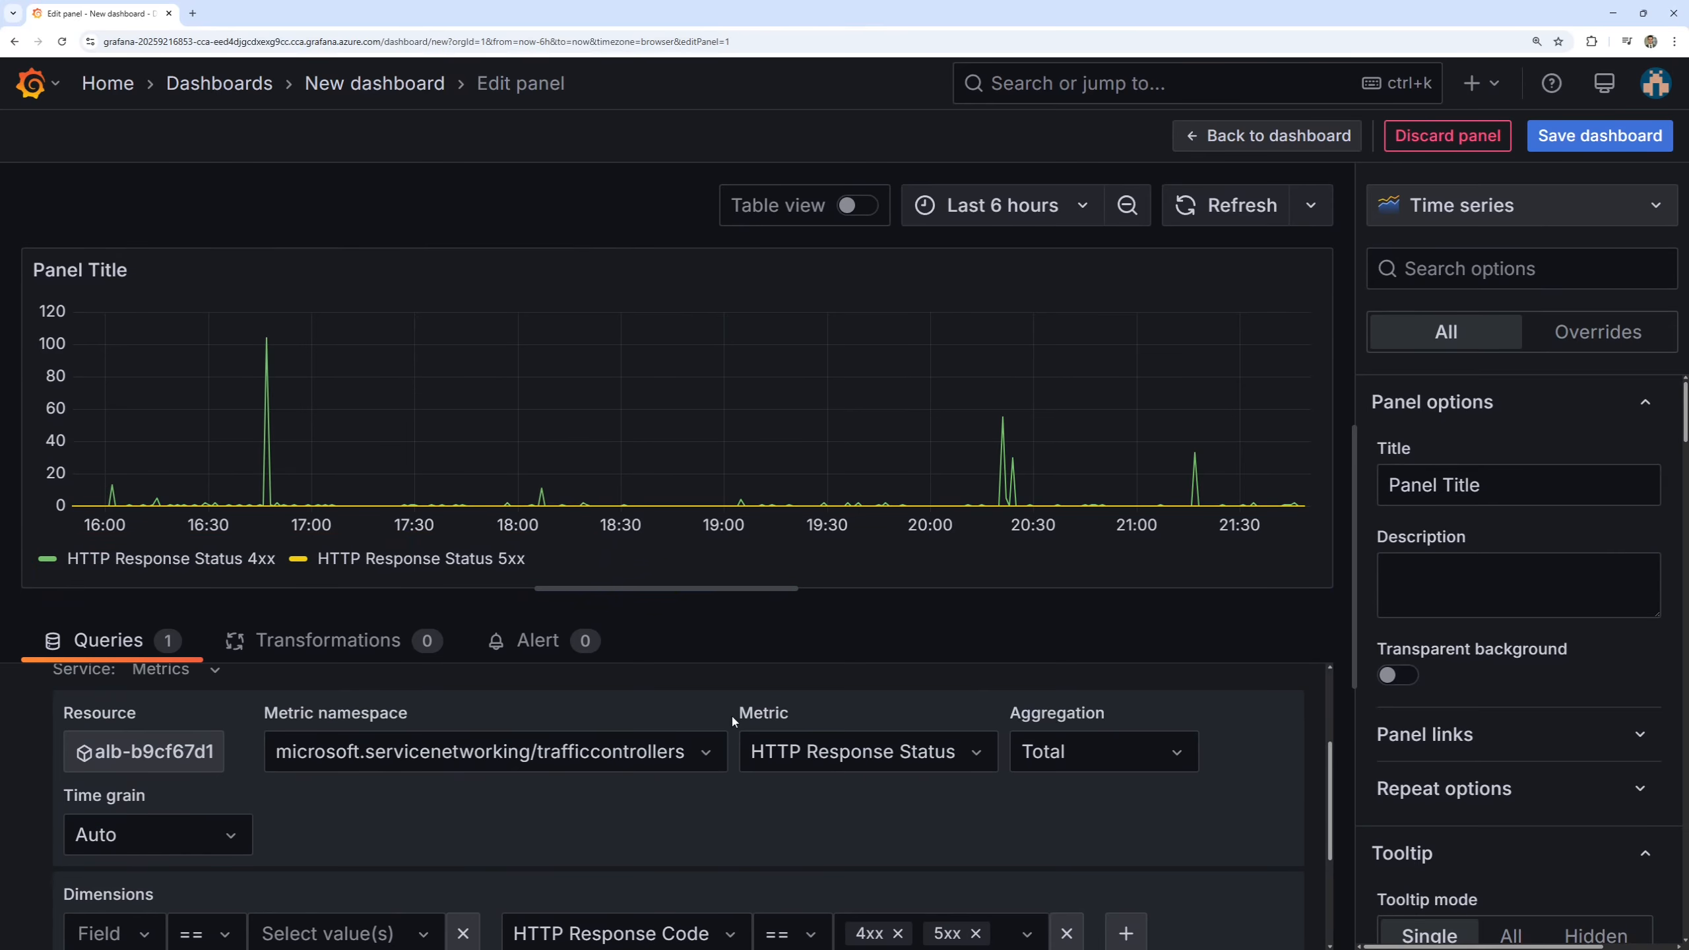